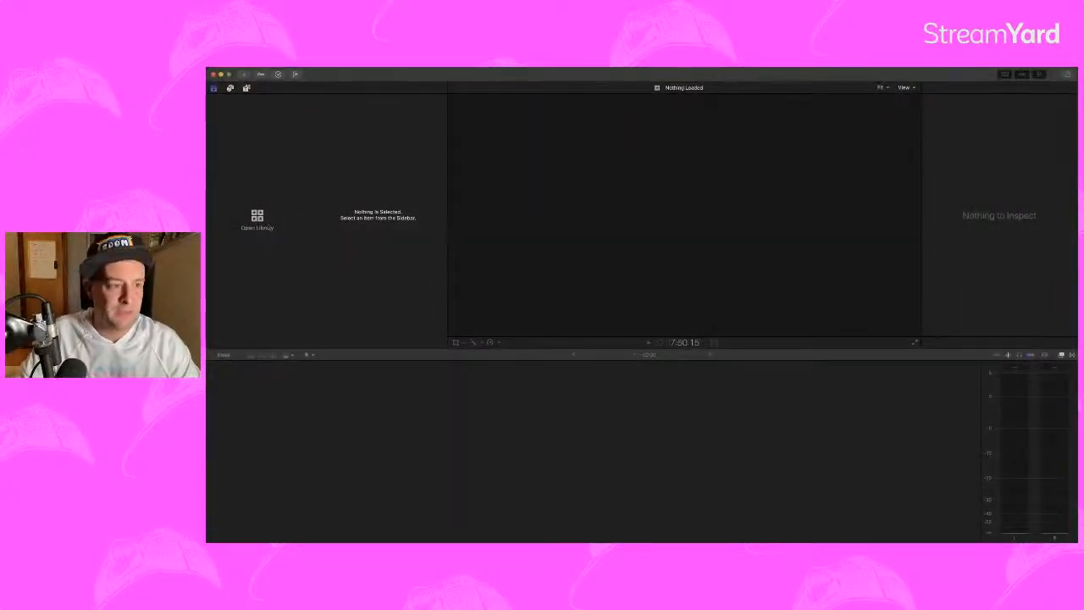
Step: Open the IDEX FDIC 2022 library and review the electric-vehicle presentation camera clips in the Panels and Songs event
left_click(268, 226)
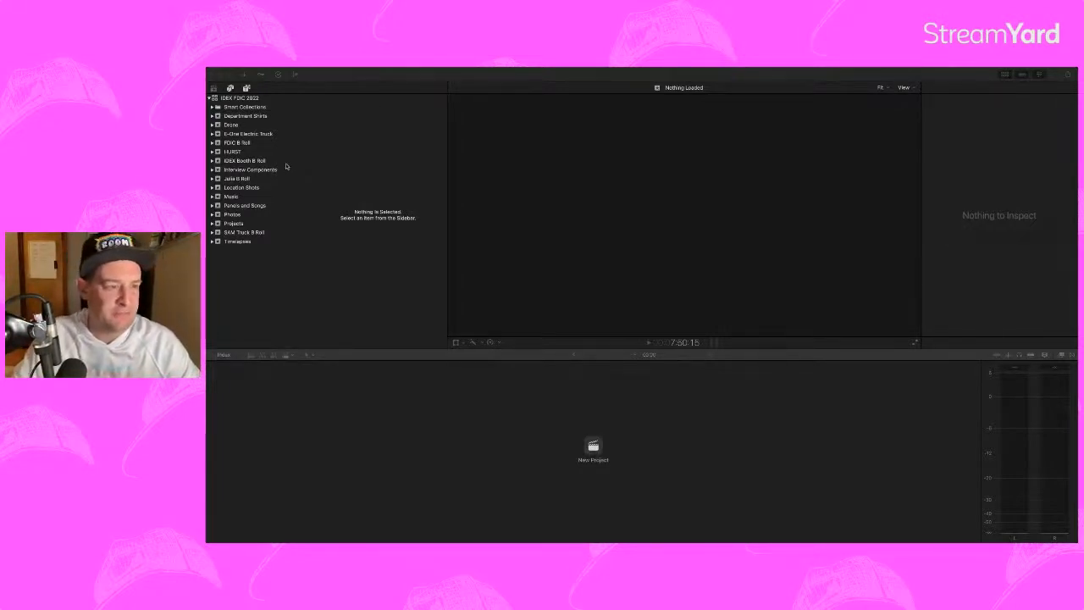
left_click(239, 207)
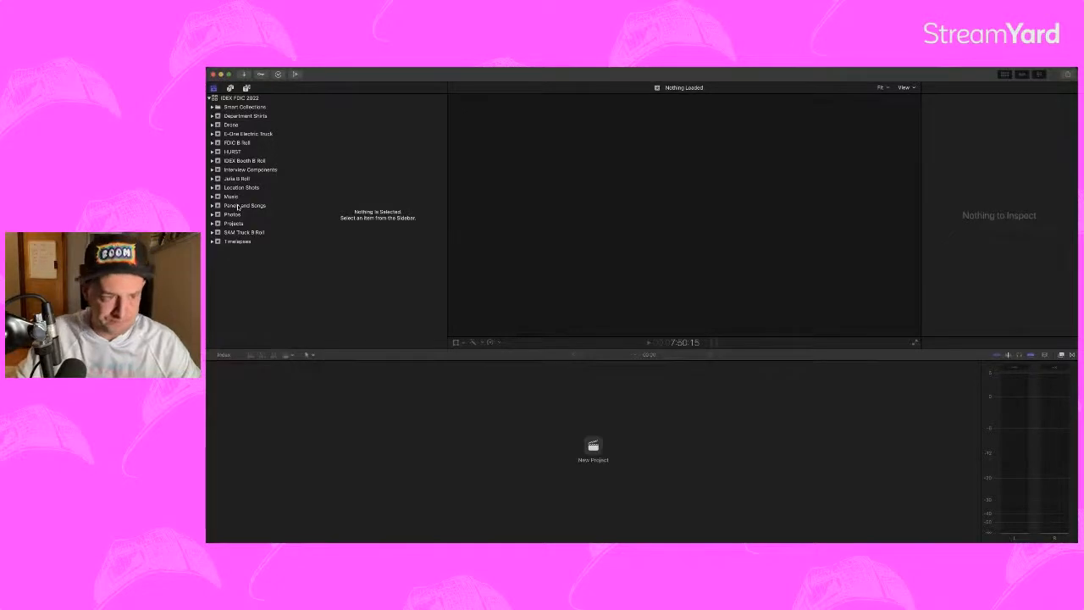
left_click(239, 207)
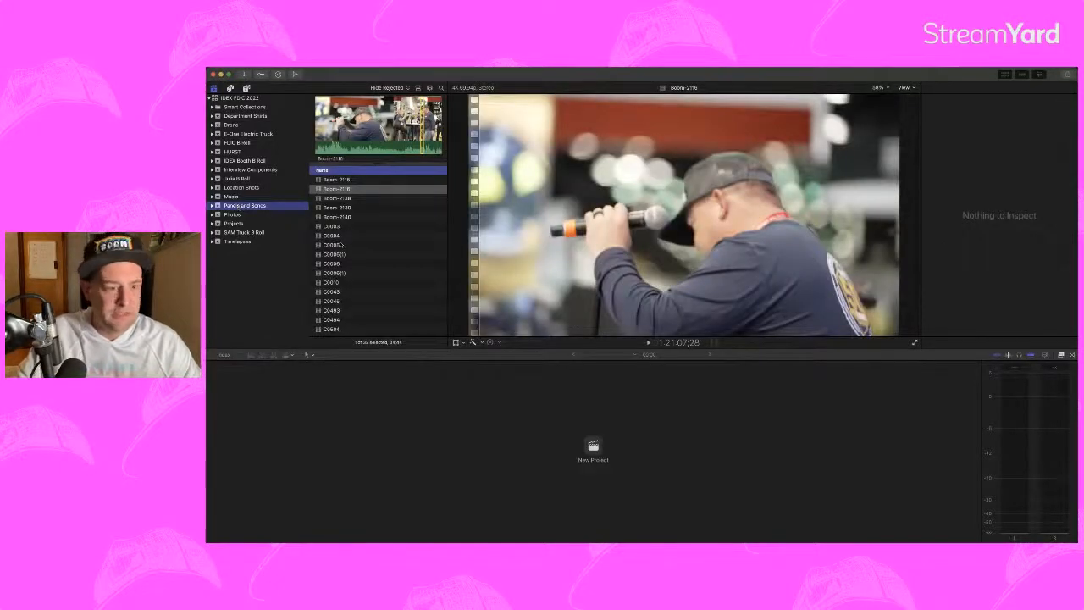
scroll(348, 254, "down", 2)
left_click(352, 269)
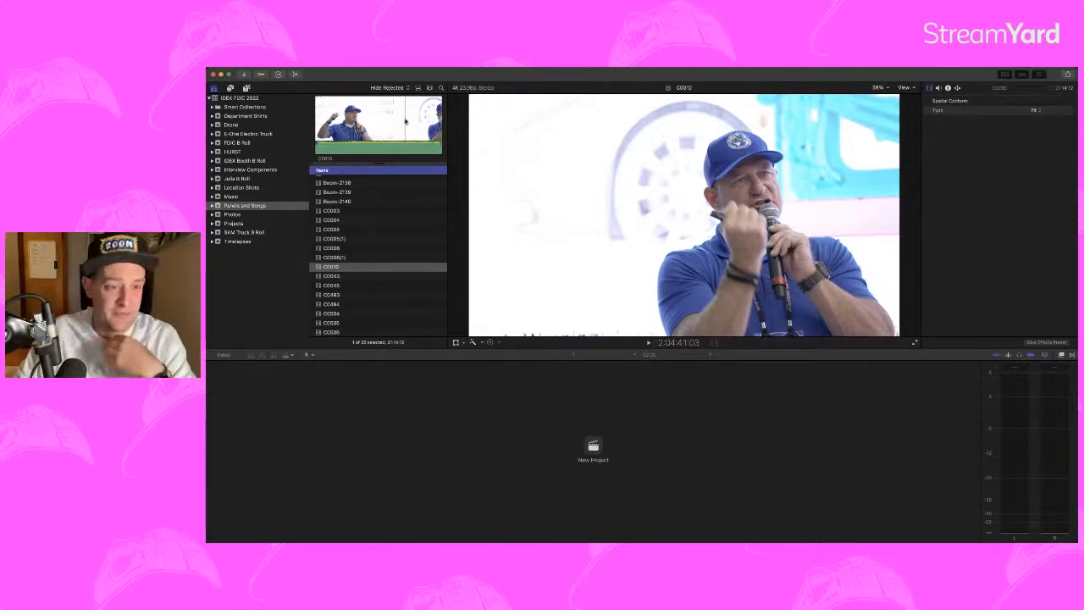
left_click(346, 288)
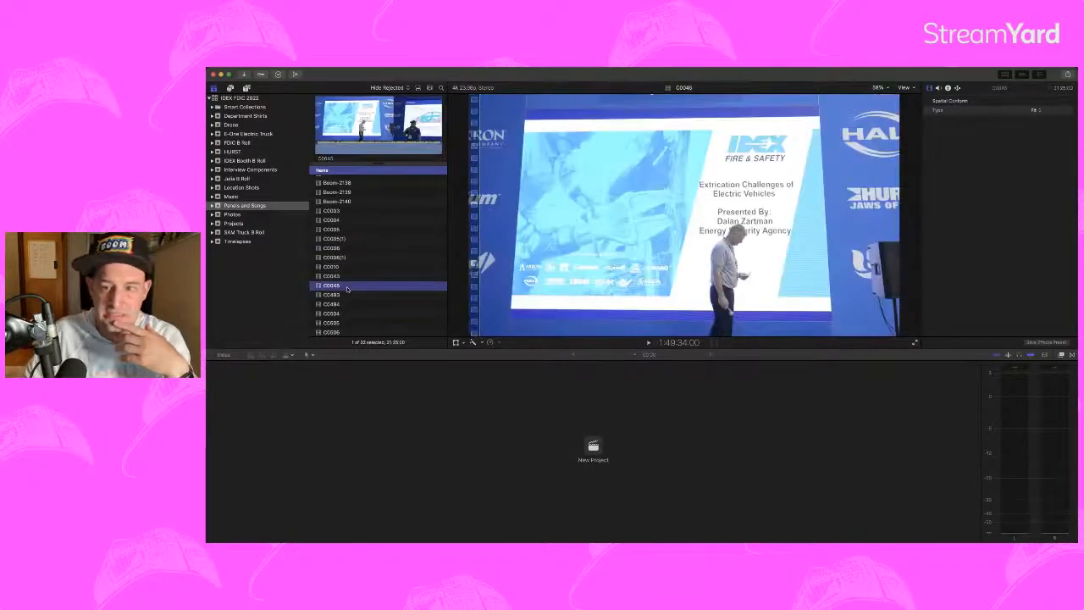
left_click(406, 149)
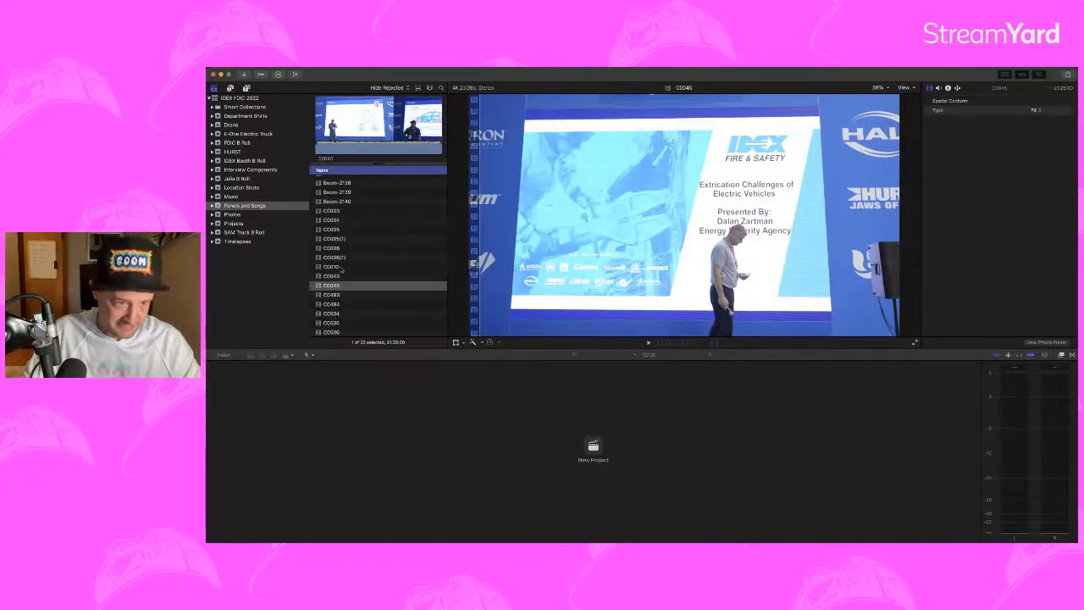
scroll(340, 269, "up", 2)
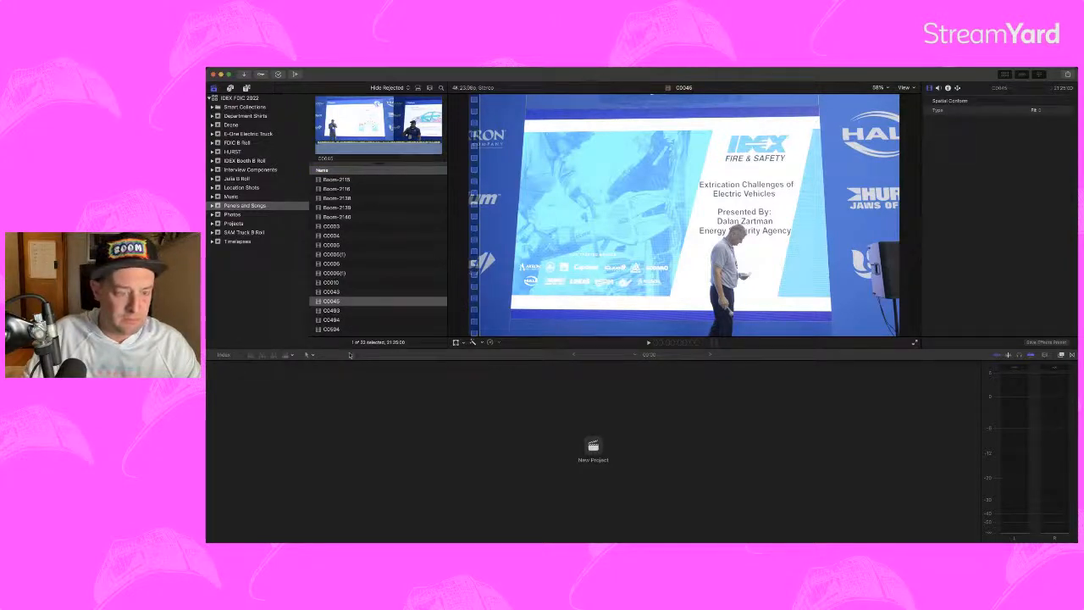
Step: Import the Extrication Challenges of Electric Vehicles audio recording from the file browser into the Panels and Songs event and select it
key("super+Tab")
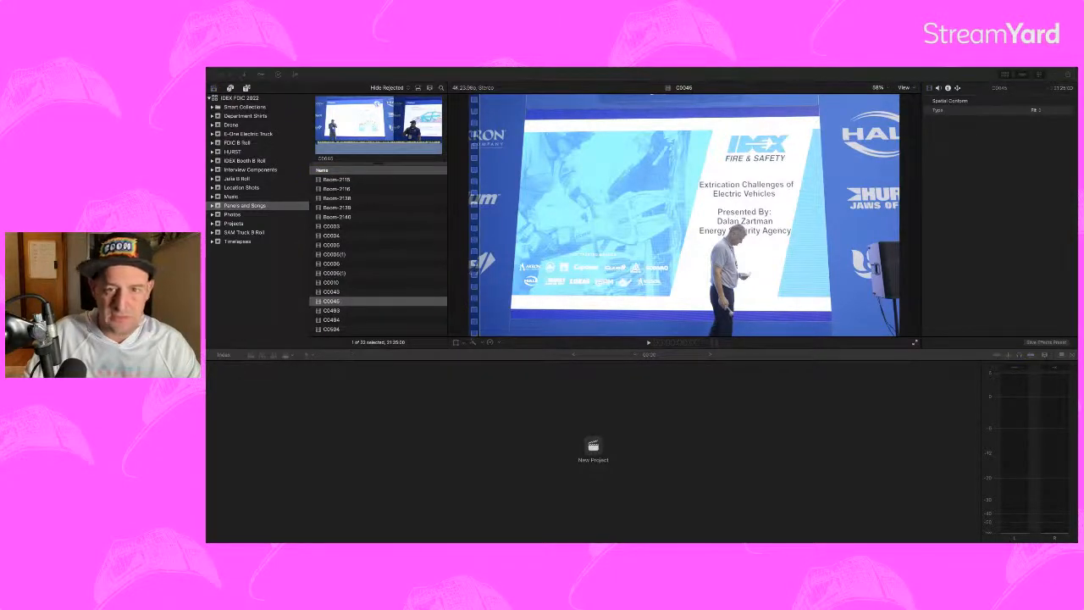
left_click_drag(457, 234, 430, 240)
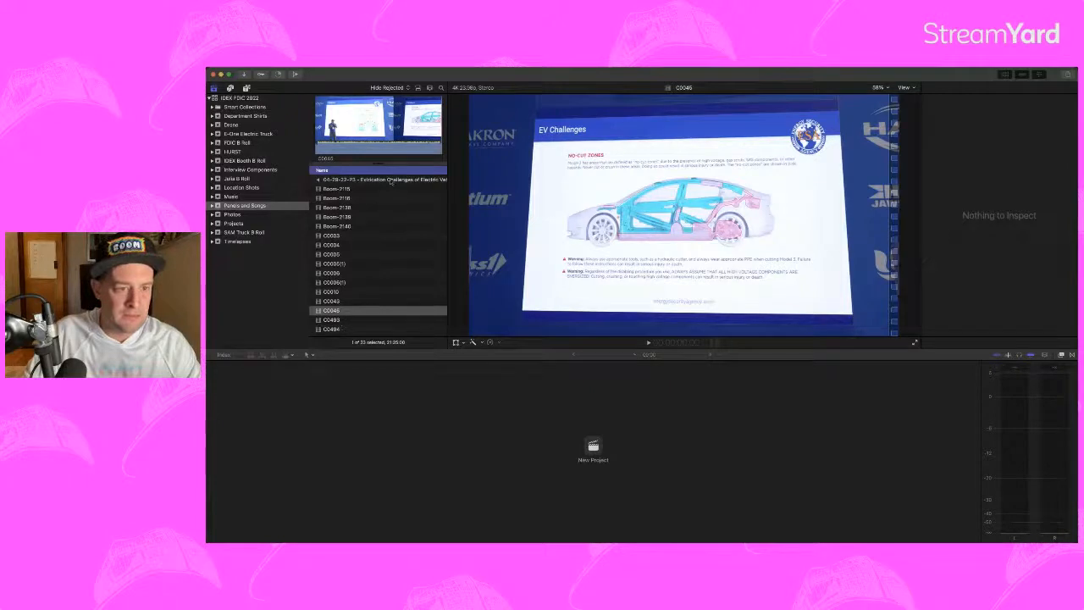
left_click(390, 181)
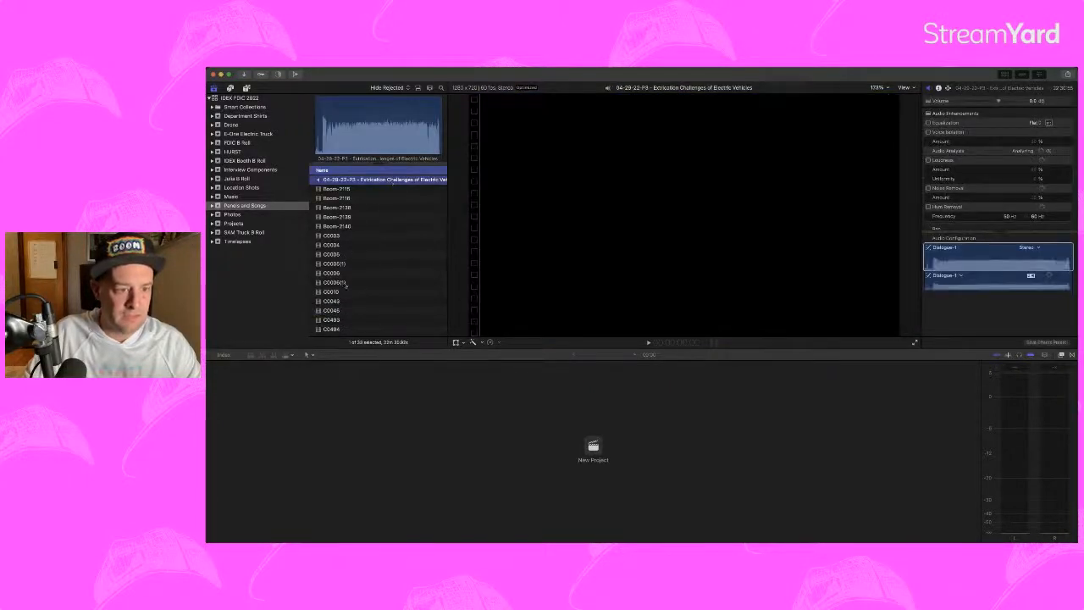
Step: Create a multicam clip named EV Extrication Tool Sync from the wide and tight presentation clips and the separate audio recording
left_click(343, 310)
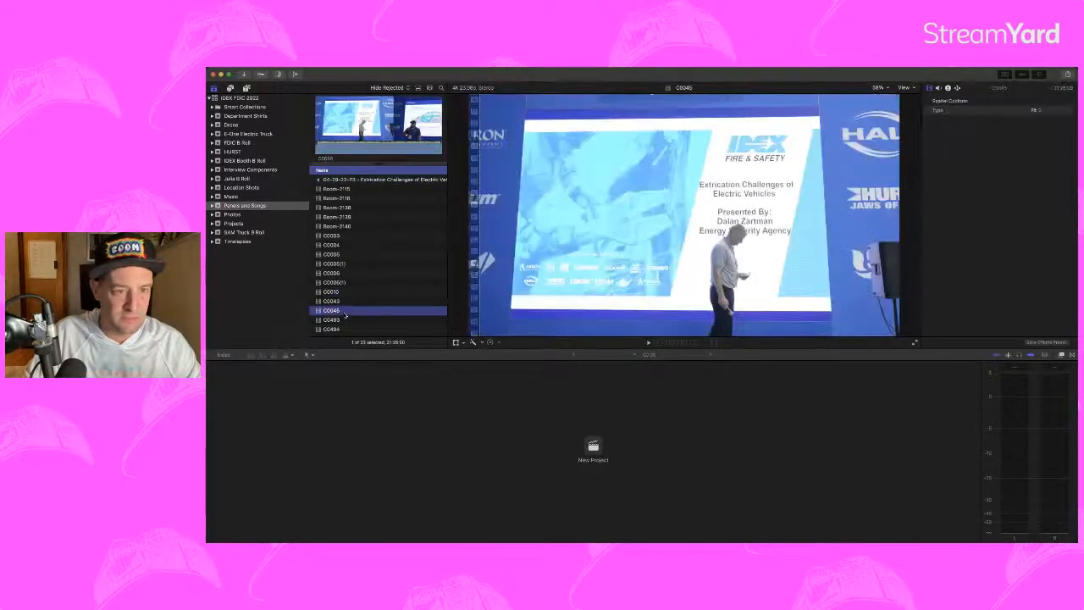
left_click(335, 291, "super")
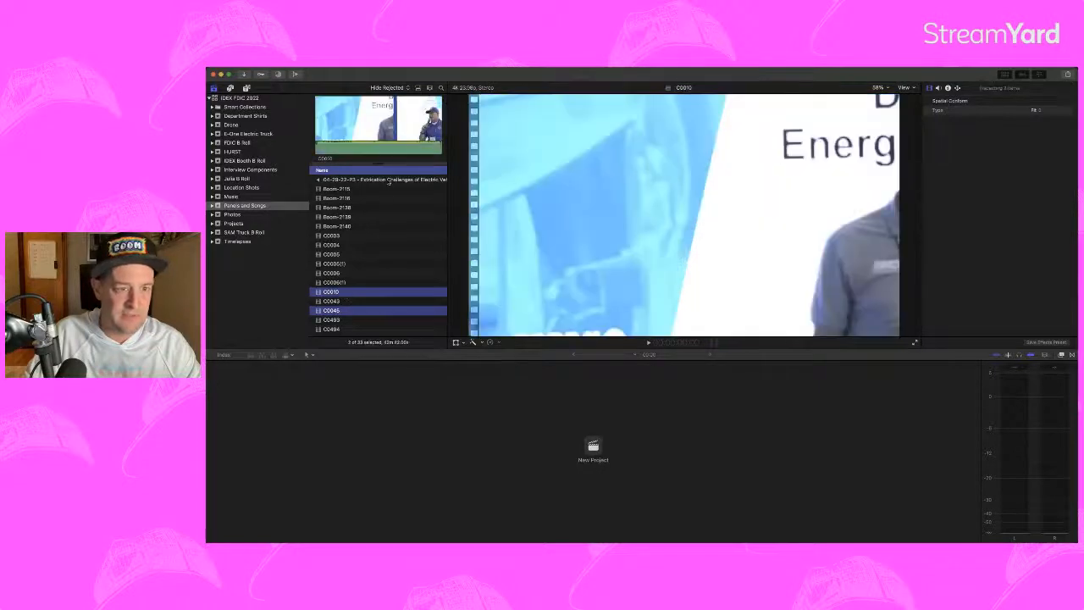
left_click(388, 181, "super")
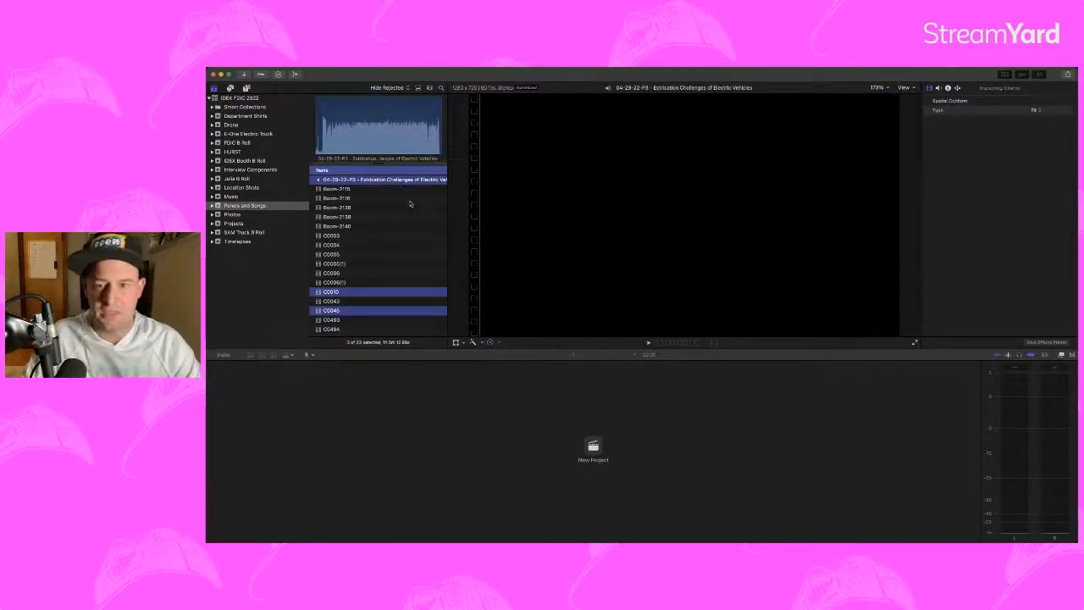
left_click(411, 203)
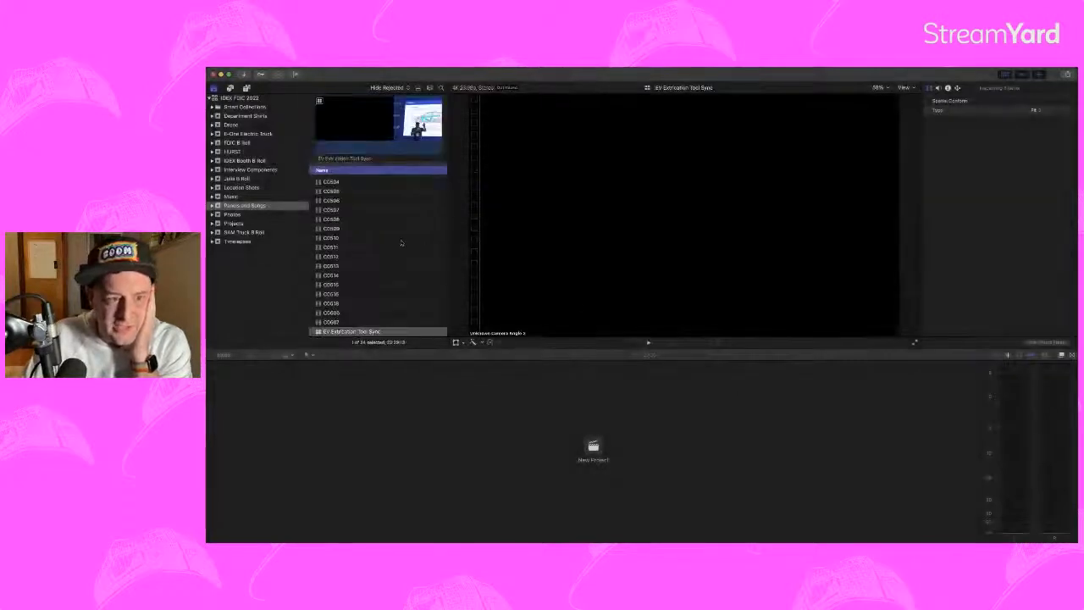
Step: Open the EV Extrication Tool Sync multicam clip in the angle editor and enlarge the timeline area
scroll(373, 221, "up", 5)
left_click(379, 179)
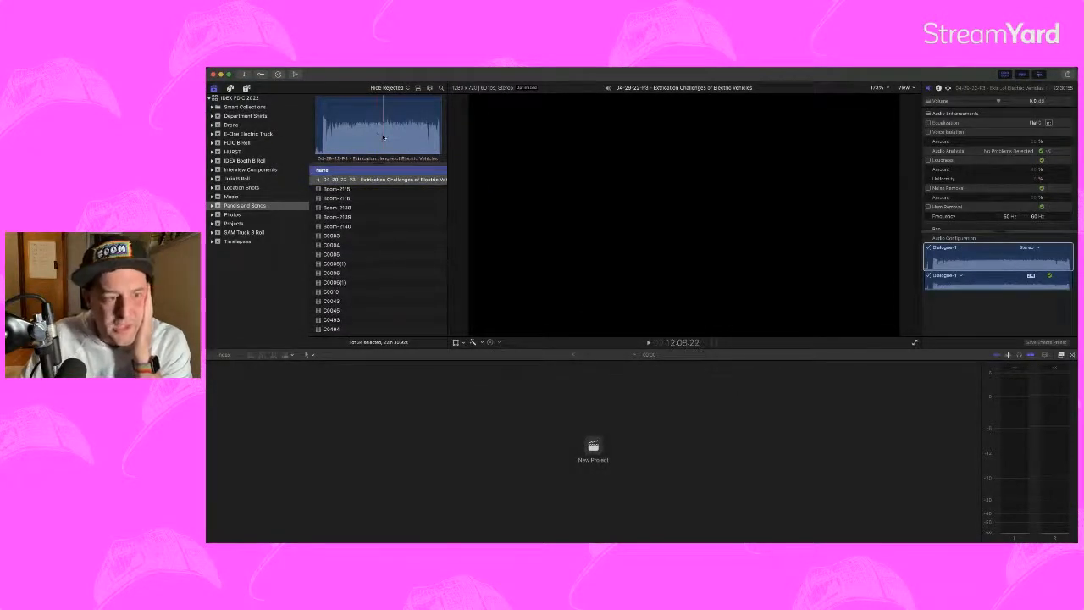
left_click(360, 293)
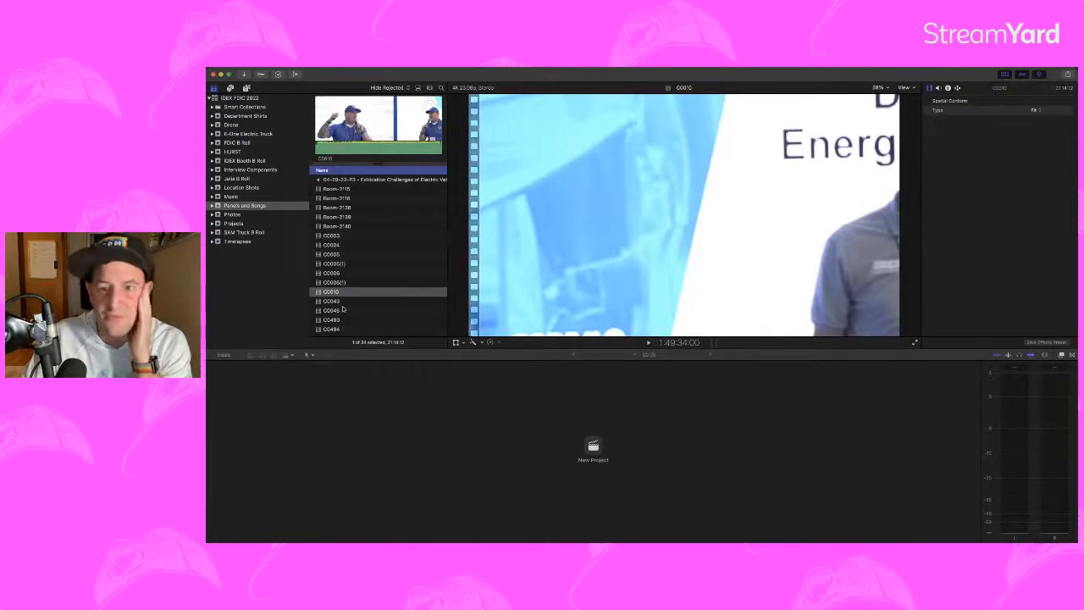
scroll(343, 310, "down", 10)
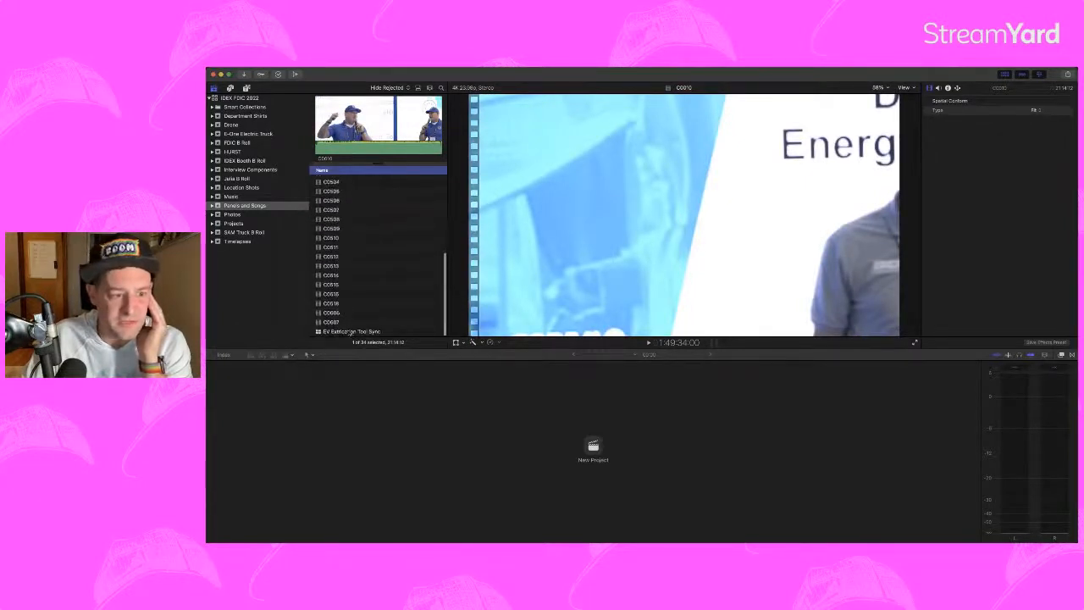
left_click(352, 331)
double_click(351, 331)
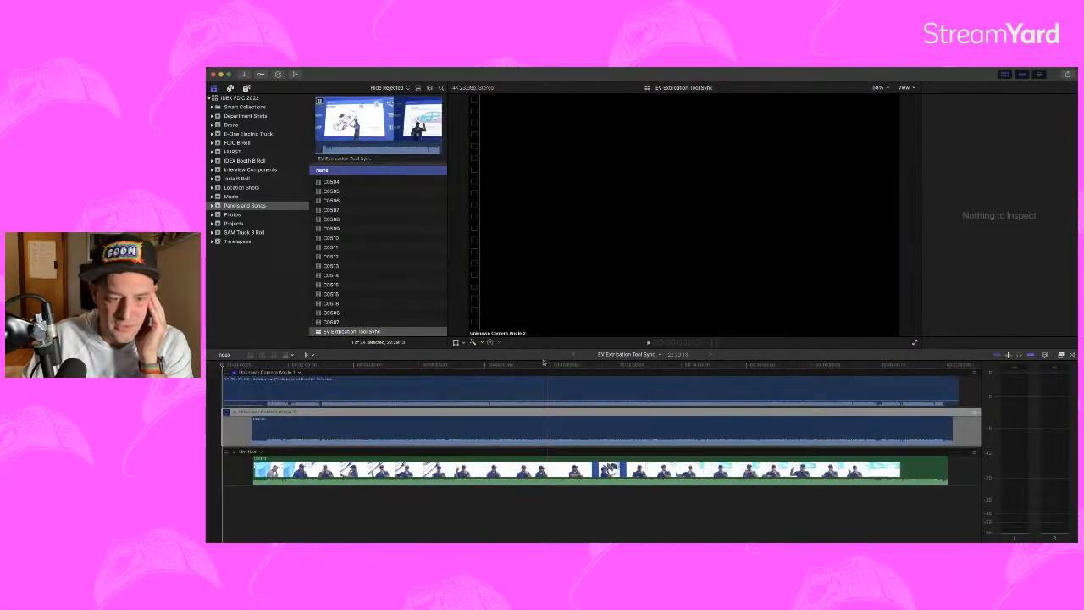
left_click_drag(545, 360, 552, 271)
key("super+Tab")
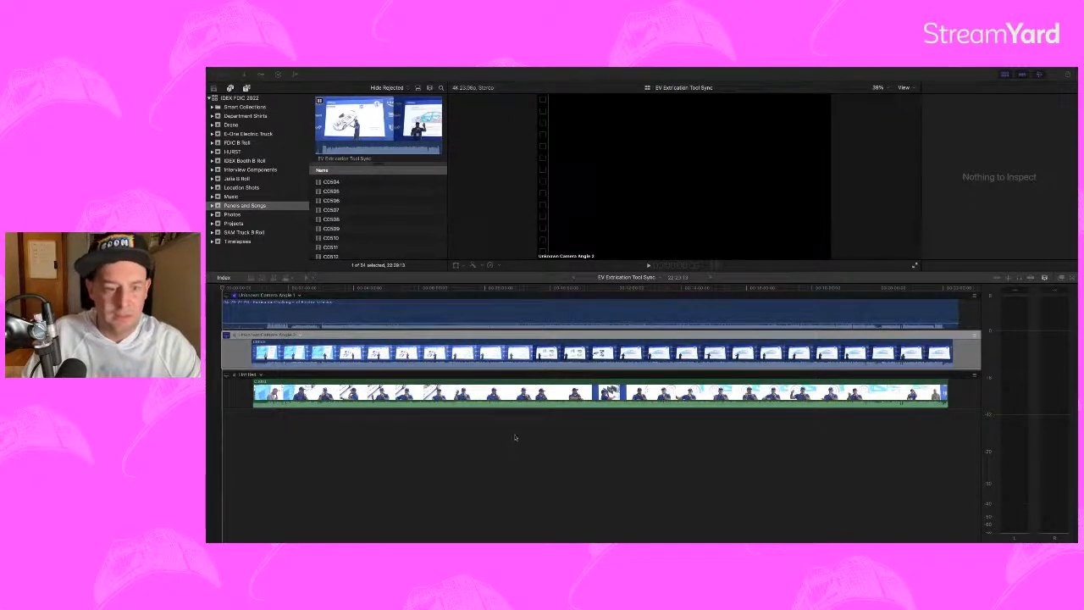
key("super+Tab")
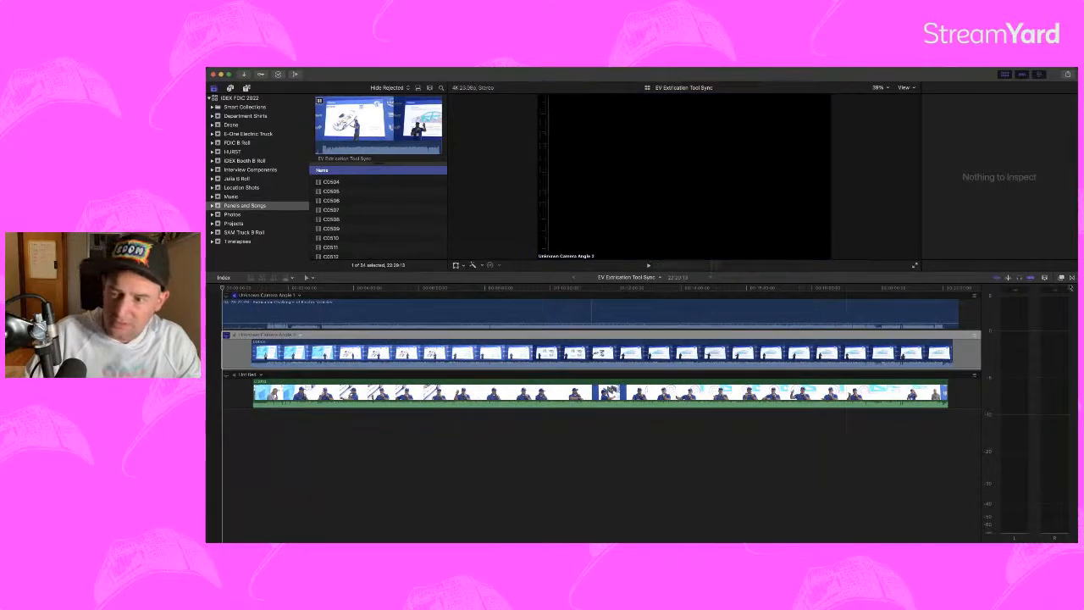
Step: Move the audio angle below both camera angles and name the angles Wide, Tight and Audio
left_click_drag(974, 296, 974, 377)
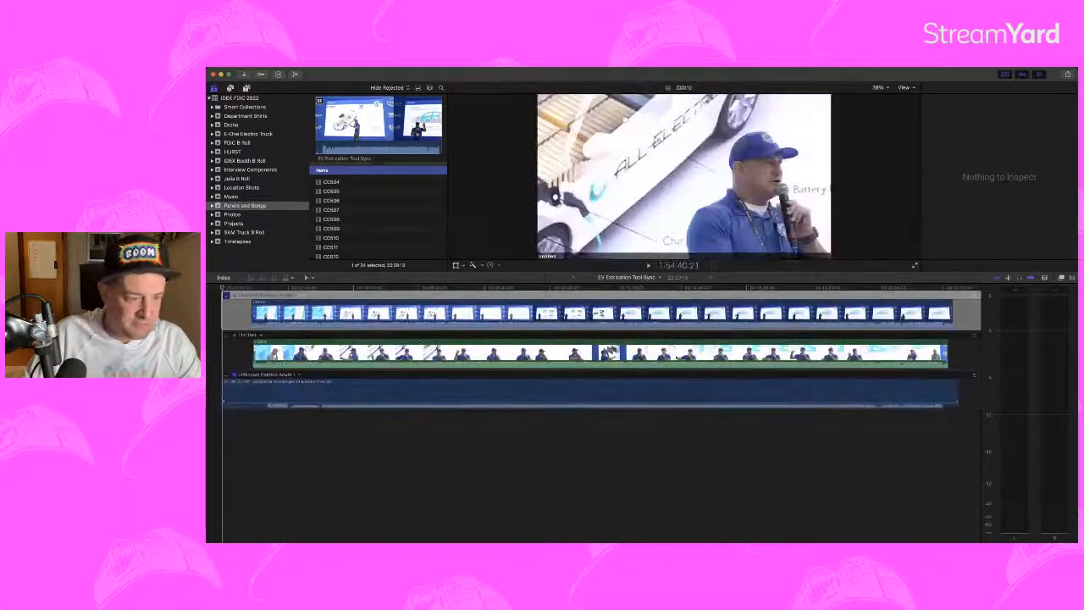
type("Audio")
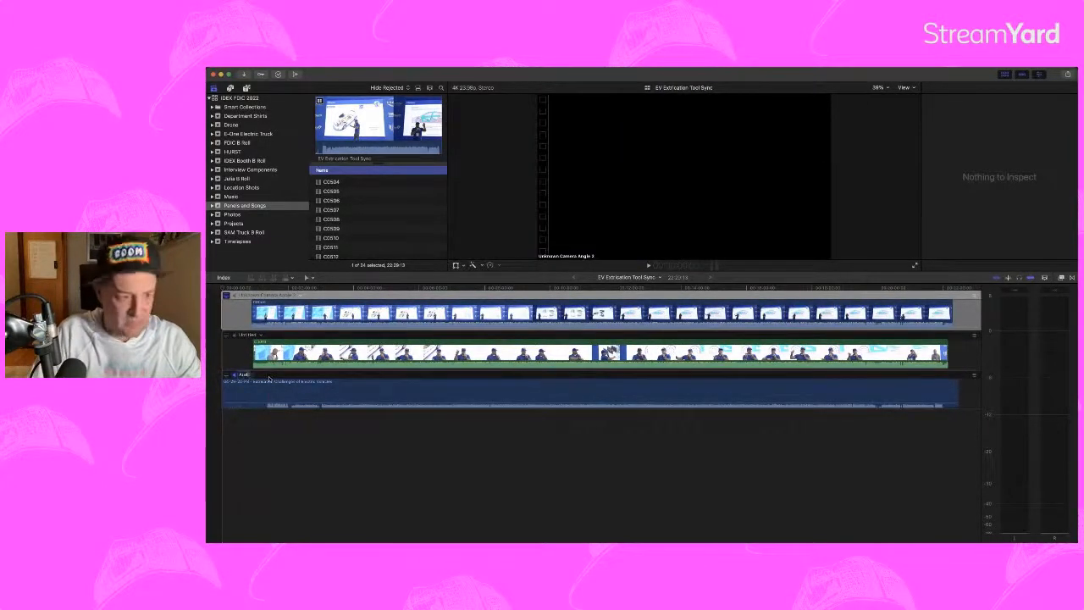
key("Return")
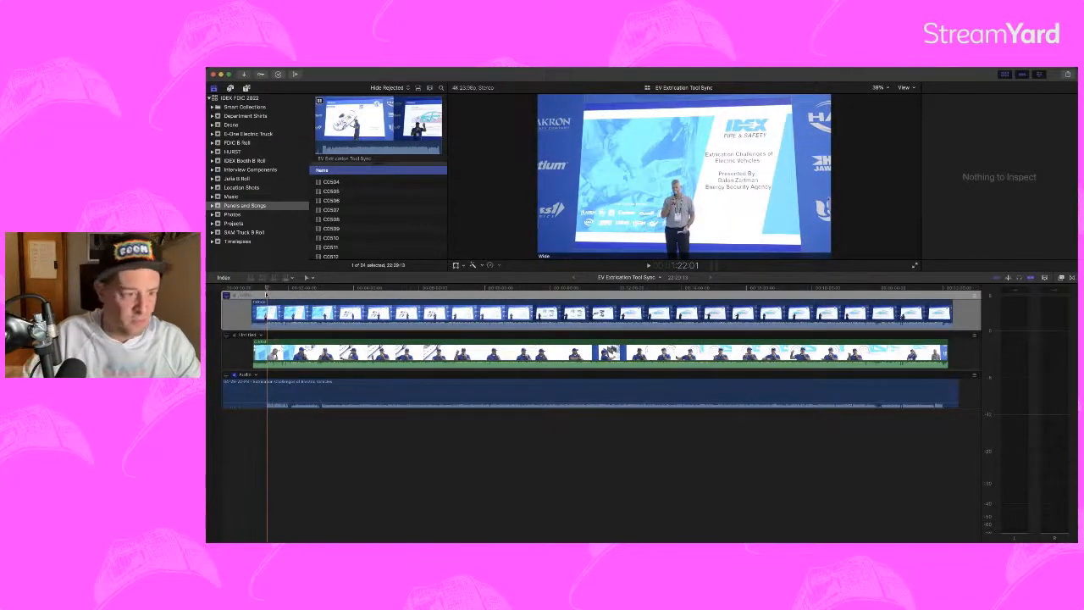
type("Tight")
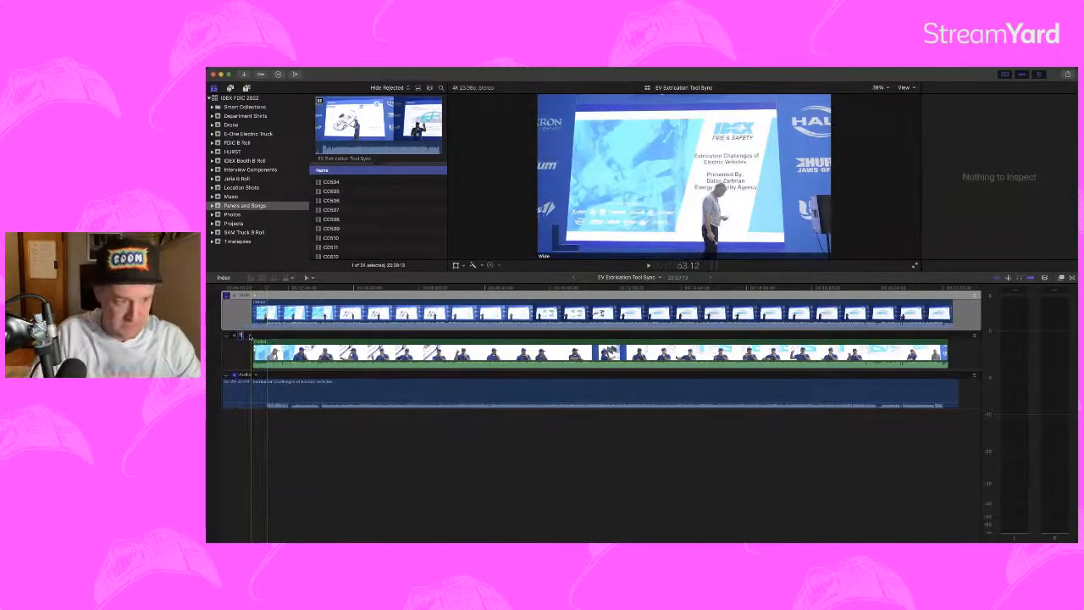
key("Return")
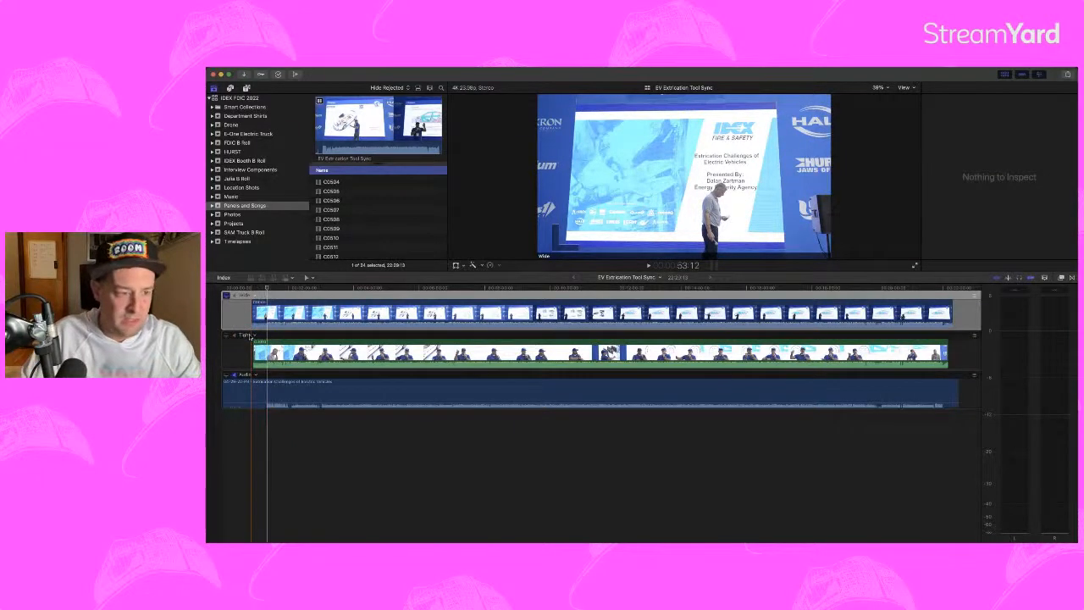
Step: Play the Wide angle near the beginning and around the four-minute mark to check its sync with the audio recording
left_click(302, 314)
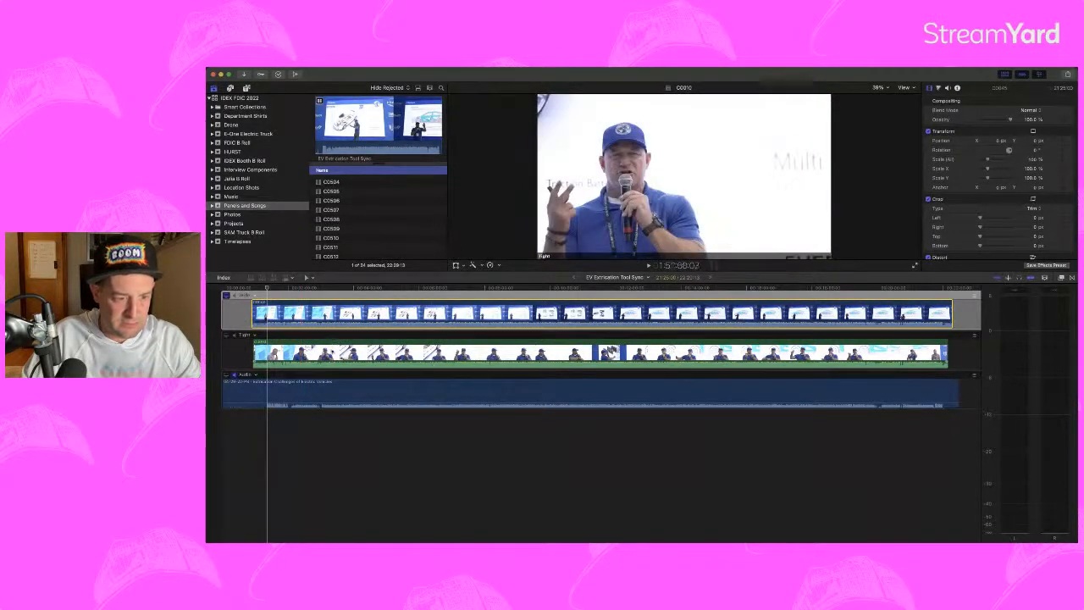
left_click(428, 360)
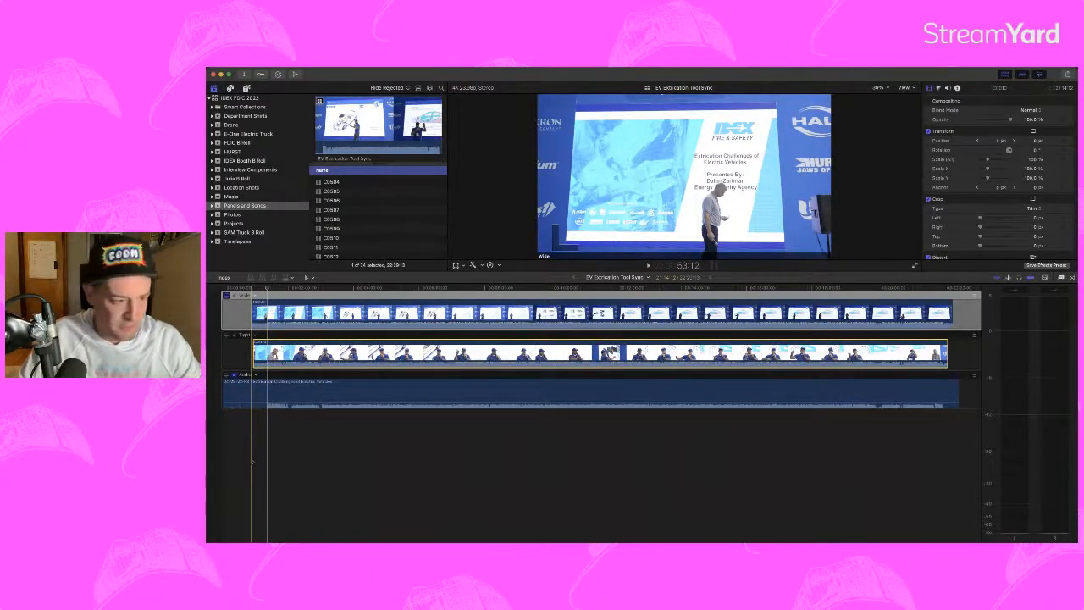
left_click(281, 289)
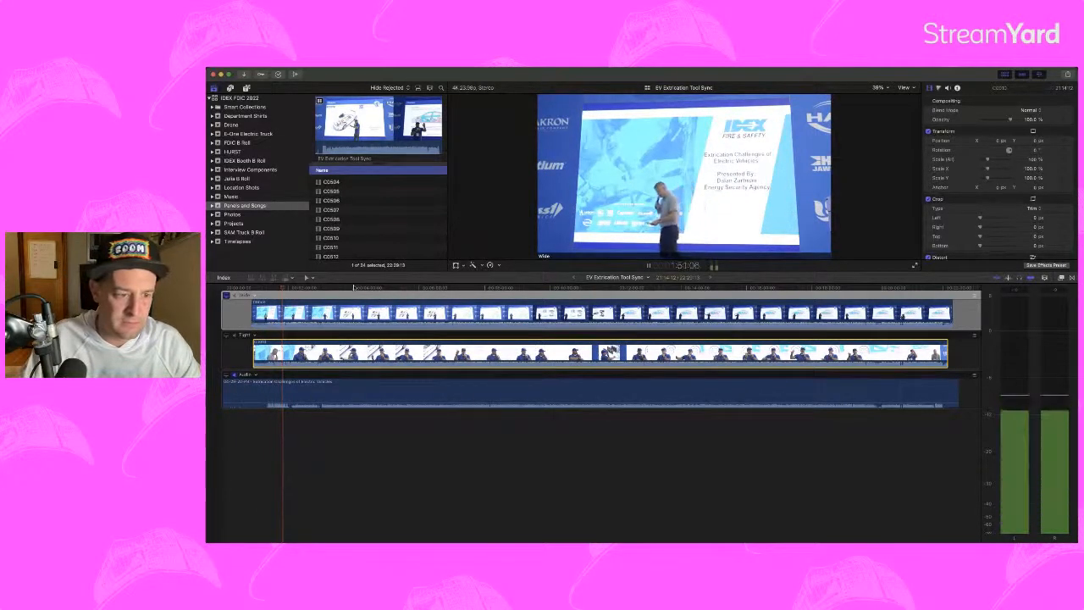
left_click(355, 289)
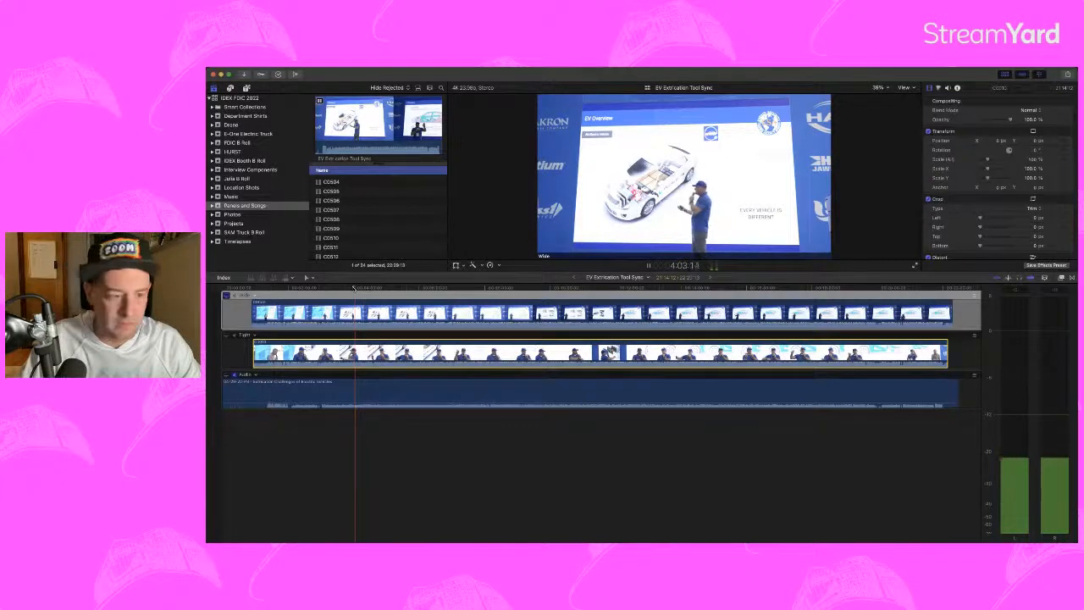
key("space")
Step: Set the Tight angle as the monitored video angle and play it to check its sync with the audio
left_click(227, 336)
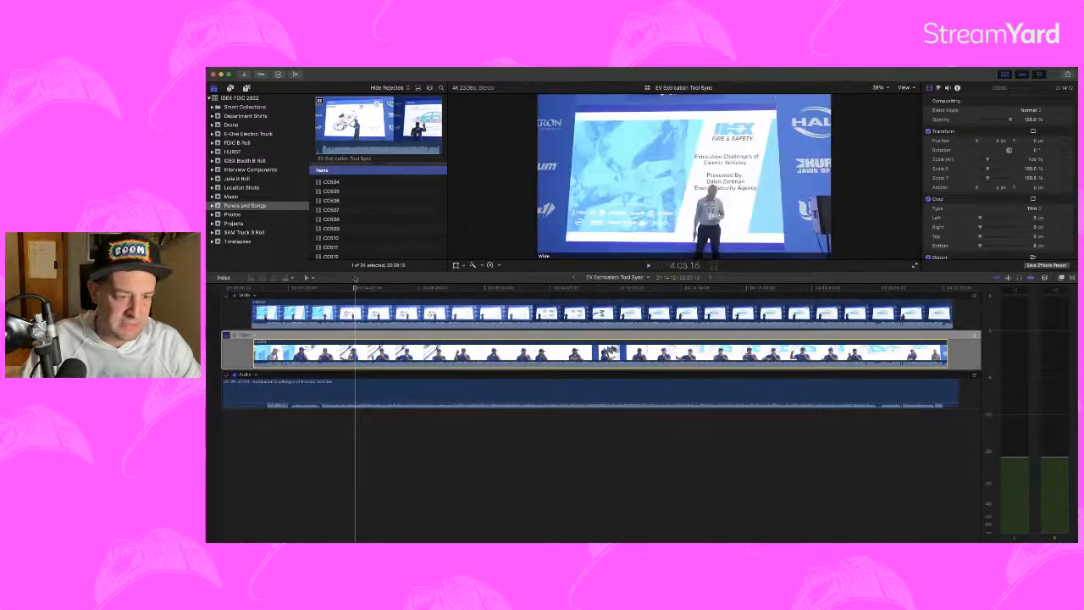
key("space")
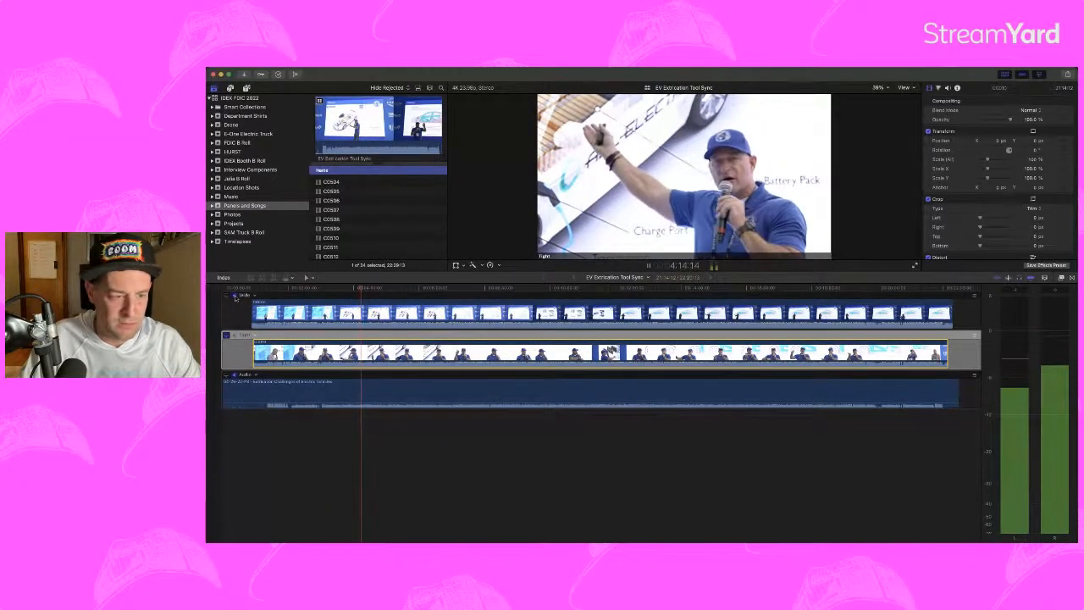
key("space")
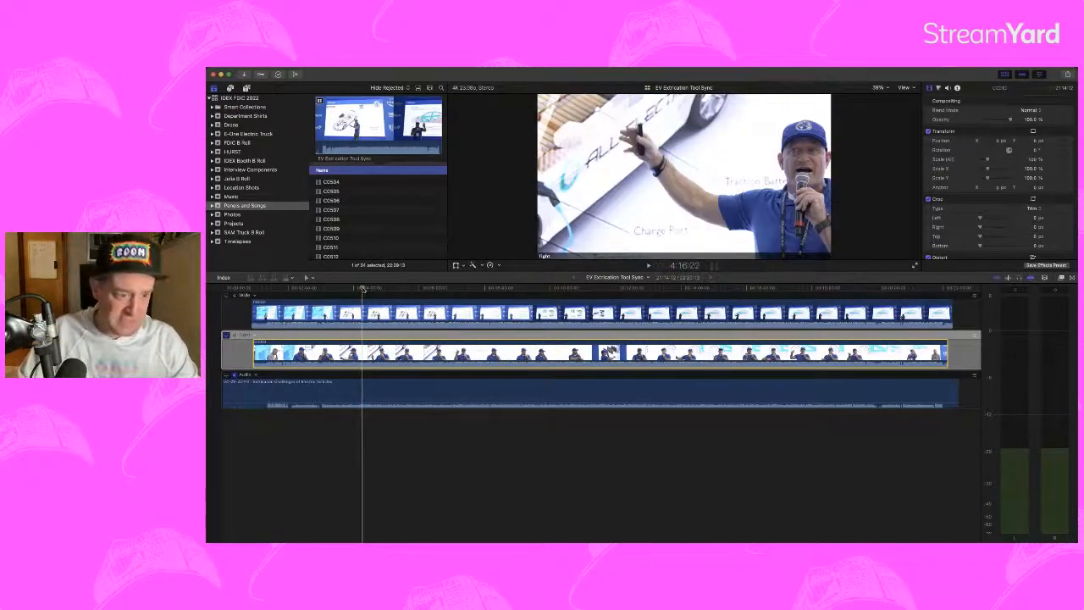
Step: Examine the Tight angle's picture near the beginning and end of the multicam clip
left_click(265, 288)
mouse_move(265, 289)
left_mouse_down()
mouse_move(321, 293)
mouse_move(264, 288)
left_mouse_up()
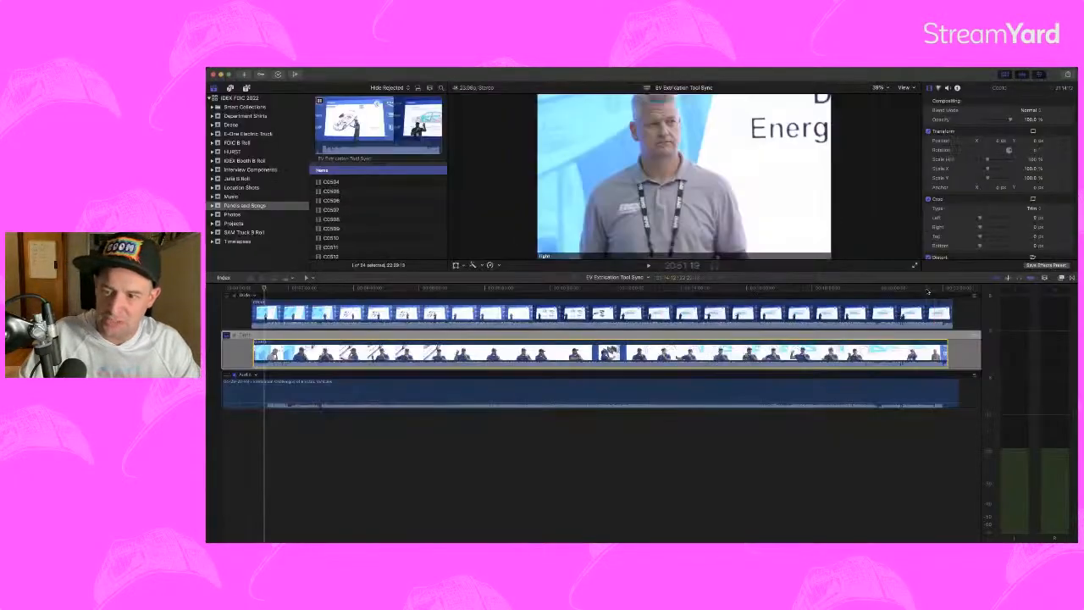
left_click(932, 288)
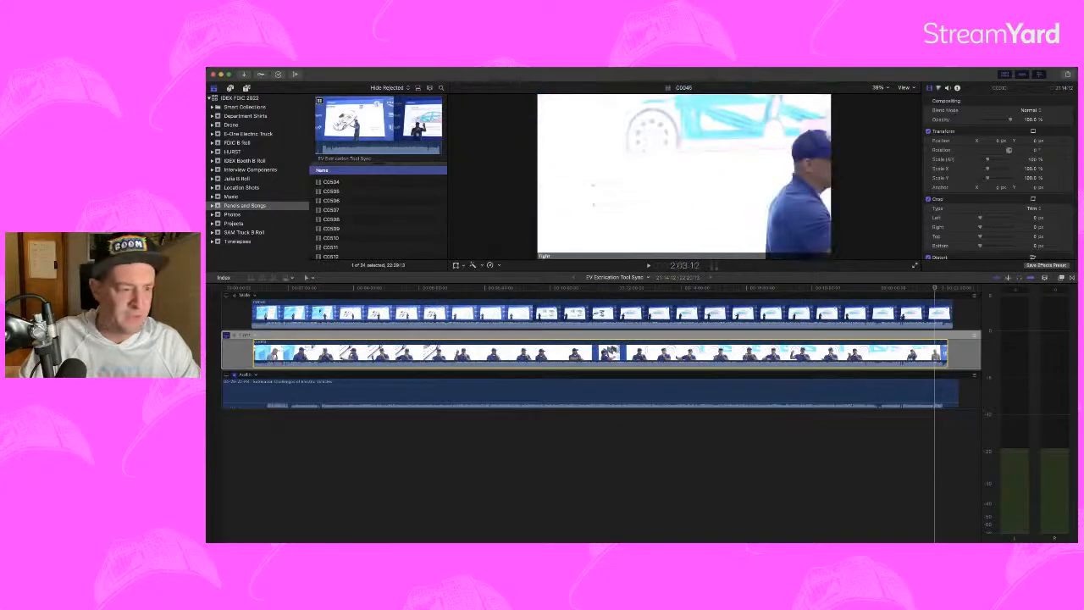
left_click(253, 289)
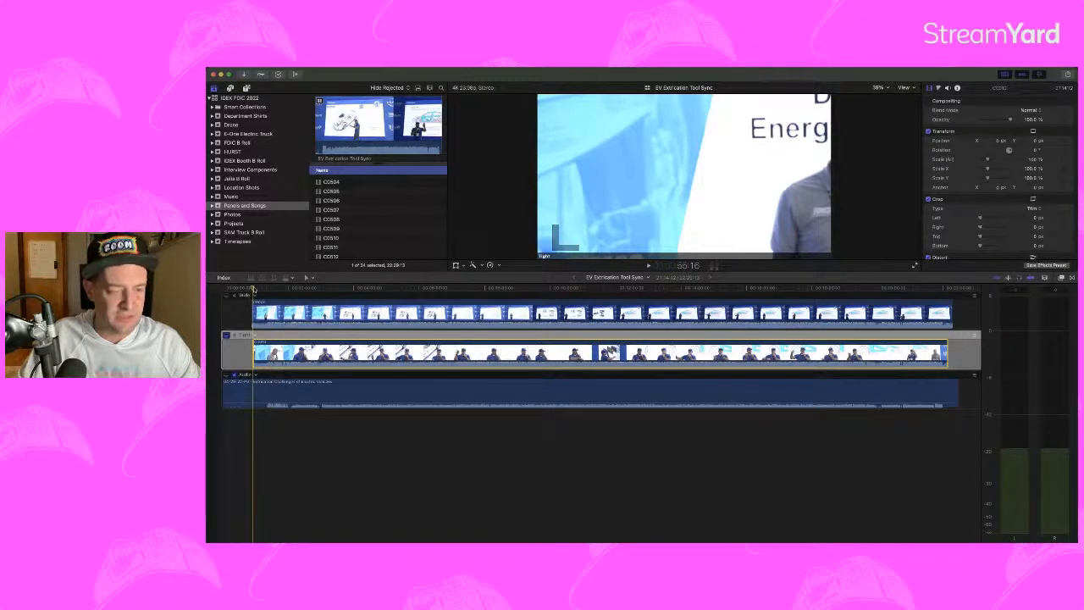
key("super+Tab")
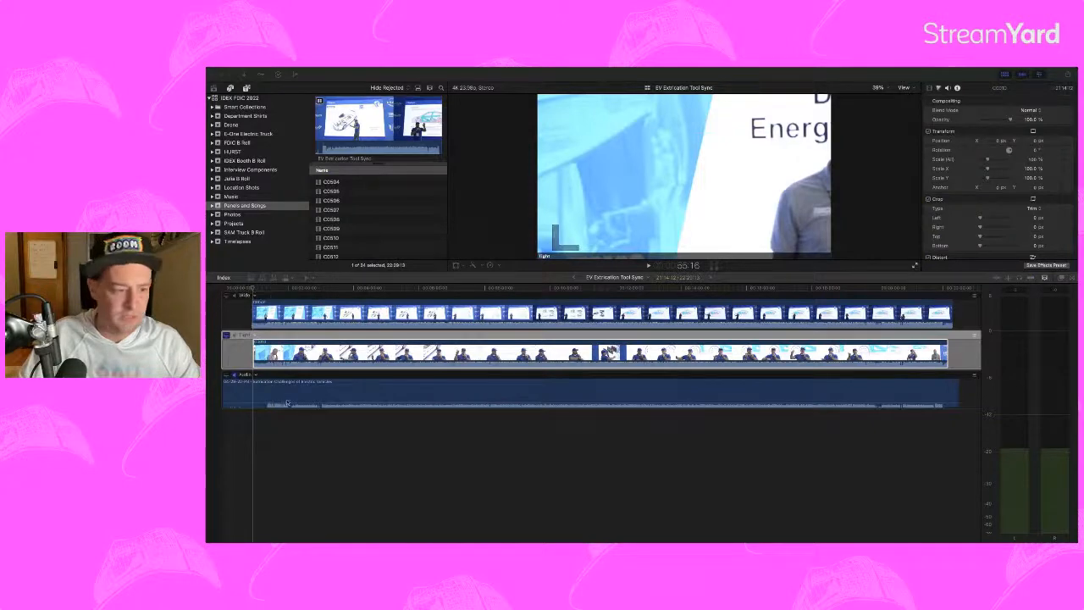
key("super+Tab")
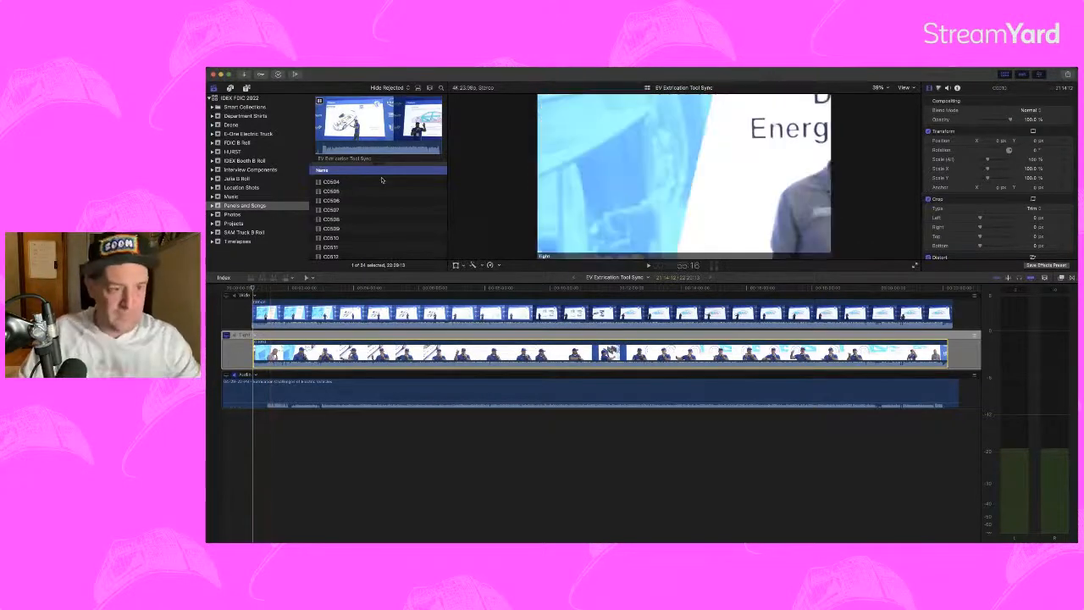
Step: Create a new project named "EV Extrication - Draft 1" in the Panels and Songs event
left_click(372, 189)
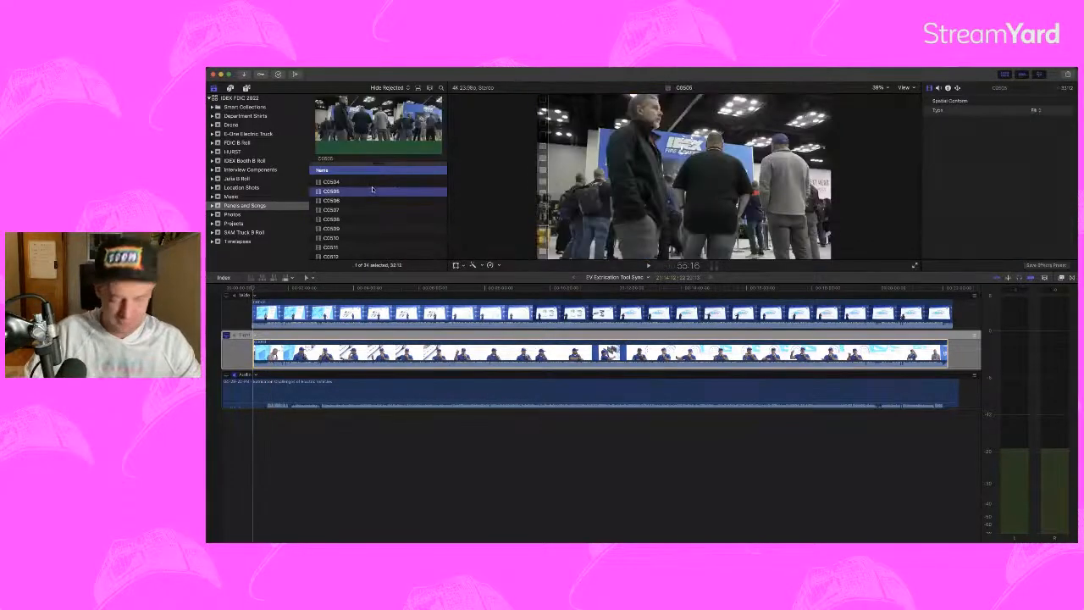
key("super+n")
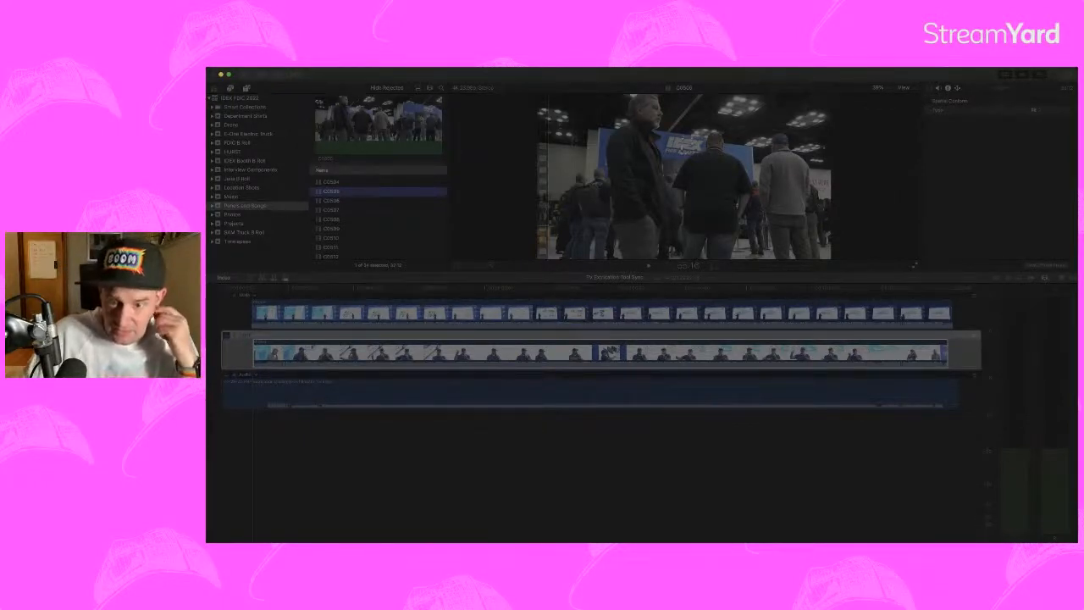
left_click(751, 380)
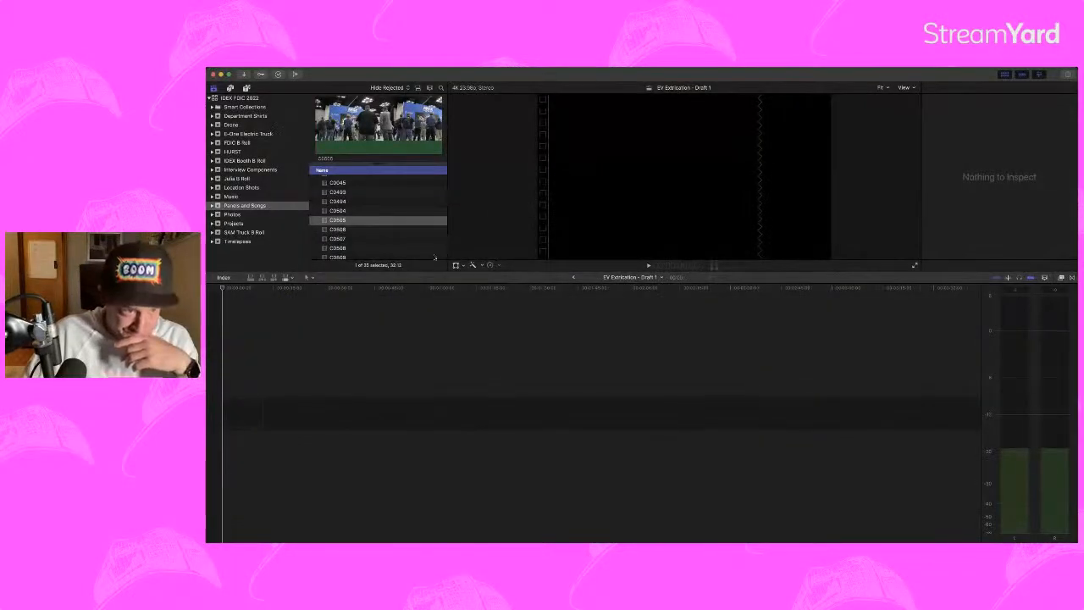
Step: Place the EV Extrication Tool Sync multicam clip at the start of the empty project timeline
scroll(405, 244, "down", 5)
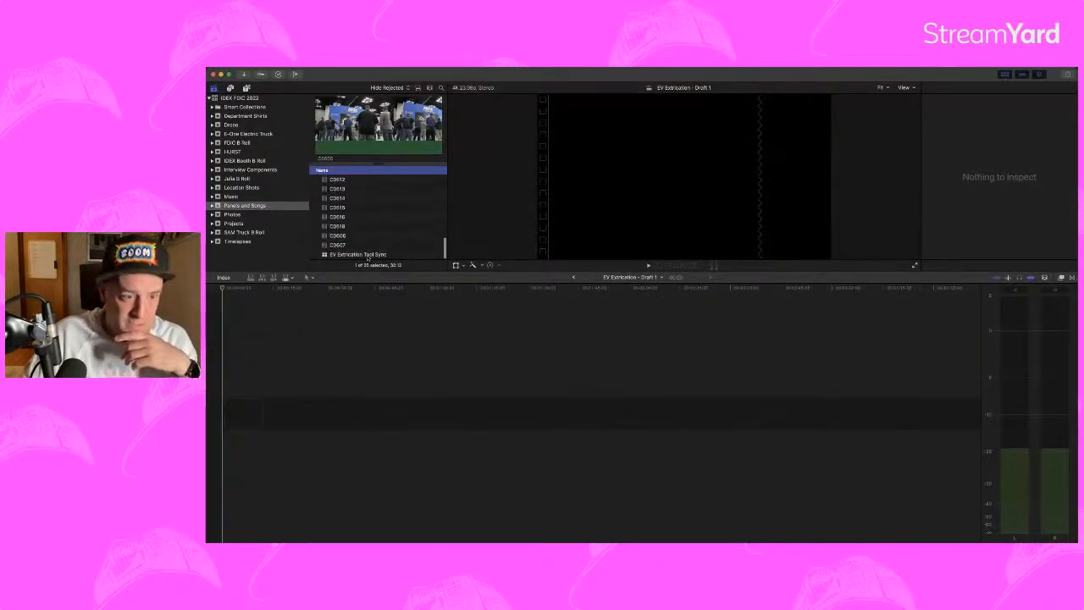
left_click(367, 255)
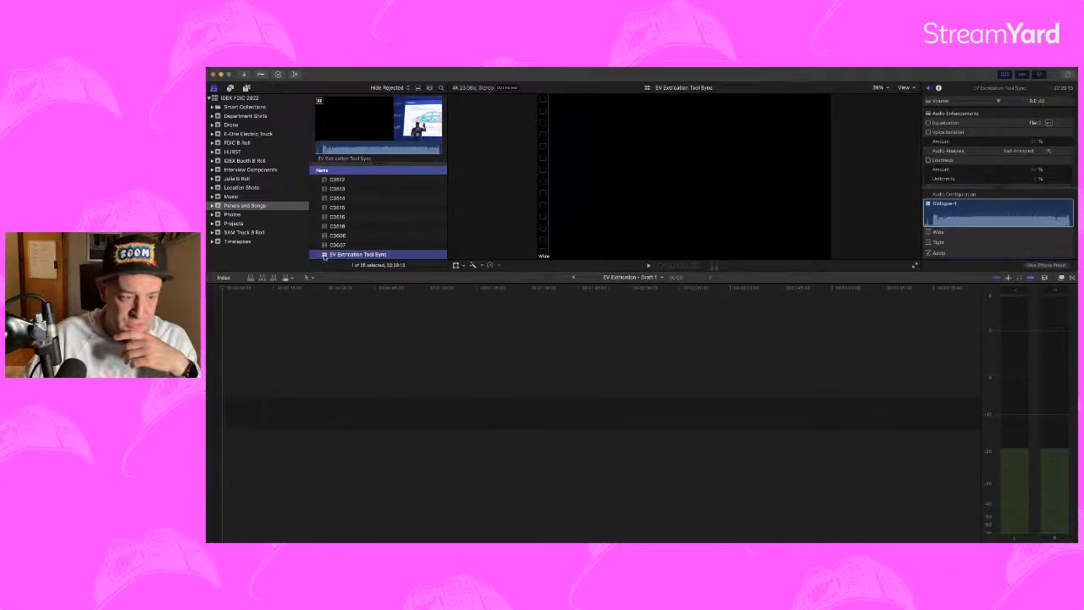
left_click_drag(324, 257, 341, 383)
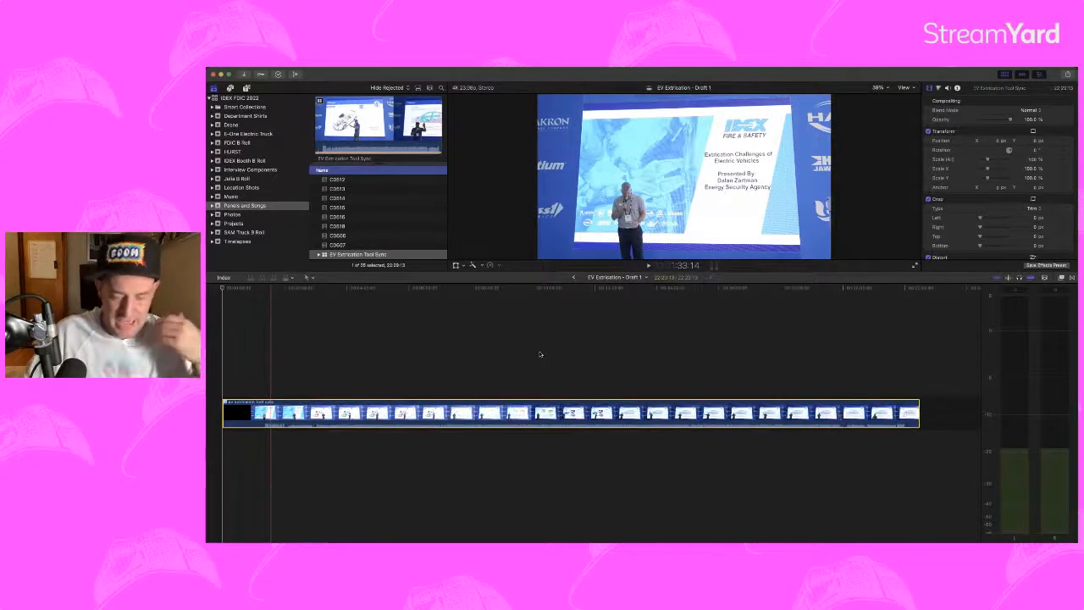
Step: Trim the clip's start to where both camera pictures are present and show only the Wide and Tight angles in the angle viewer
key("super+shift+7")
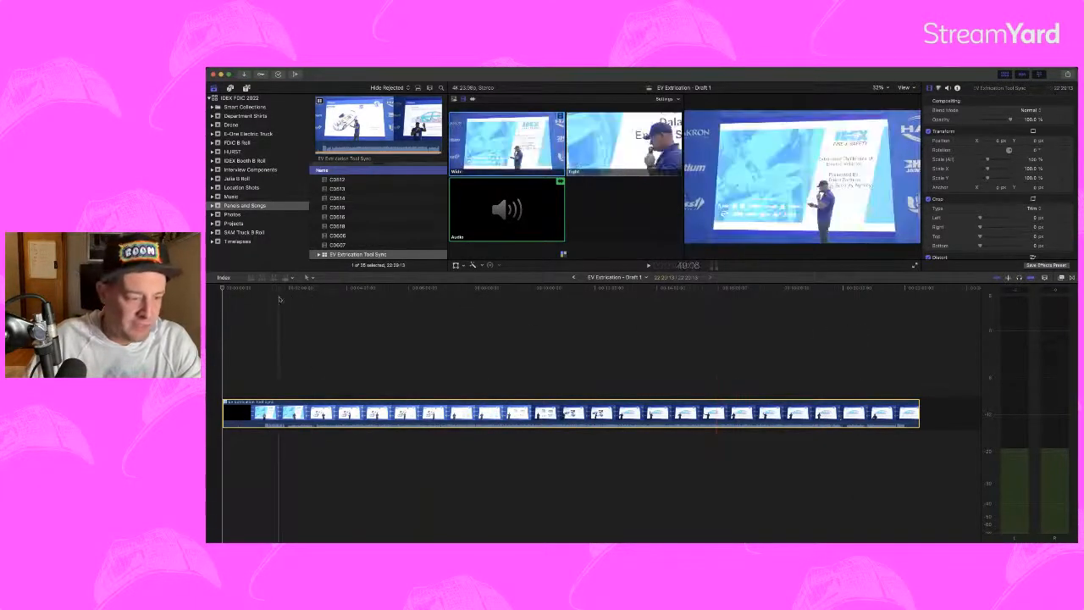
key("alt+[")
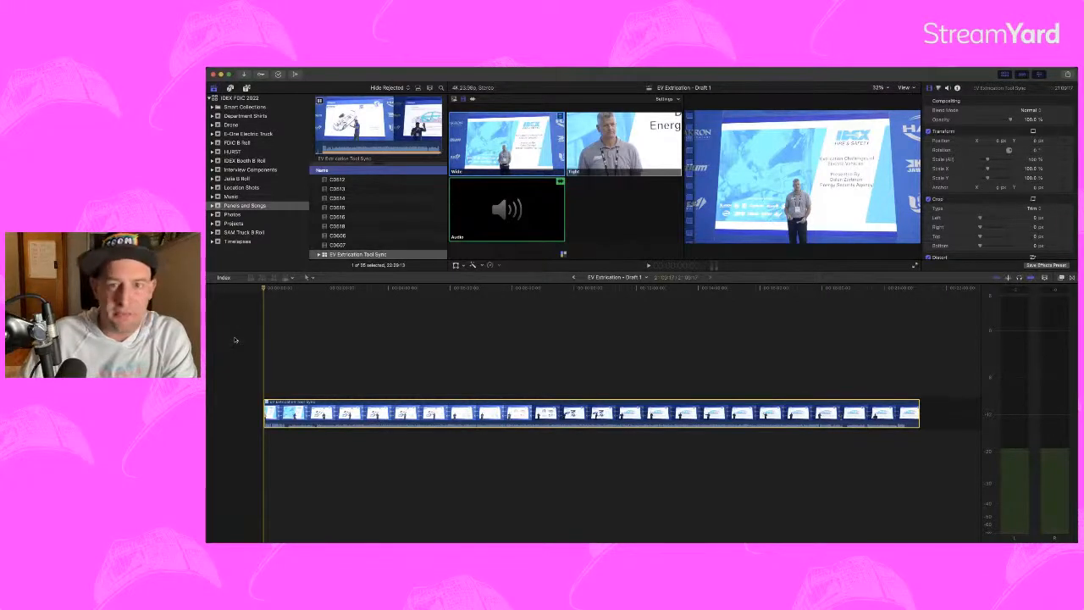
left_click(676, 117)
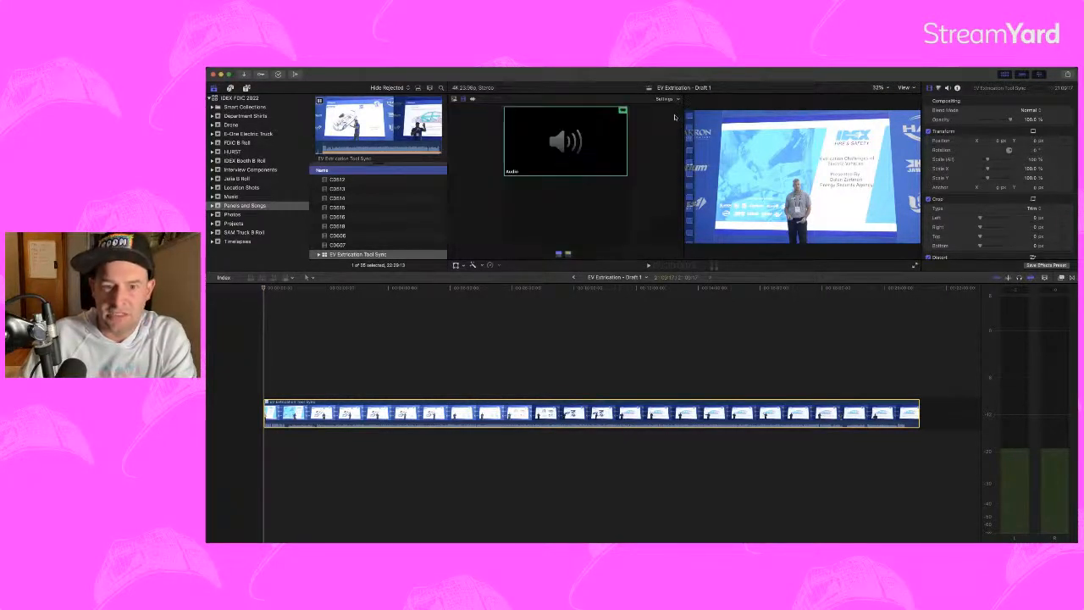
left_click(558, 254)
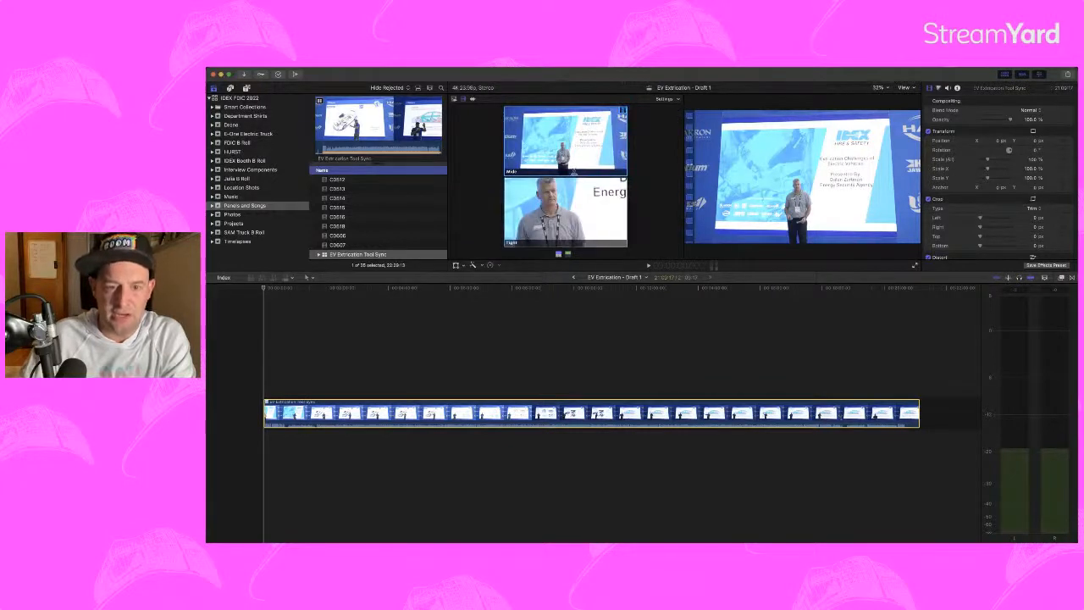
Step: Make the window full screen, with the library sidebar and browser hidden and the viewers enlarged above the timeline
left_click(328, 125)
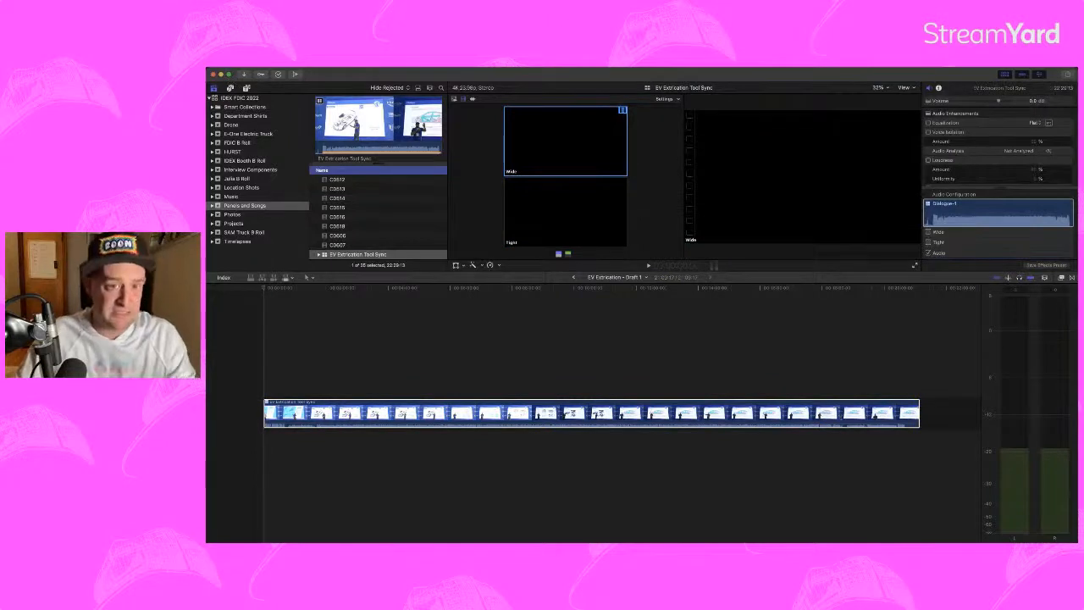
left_click(229, 74)
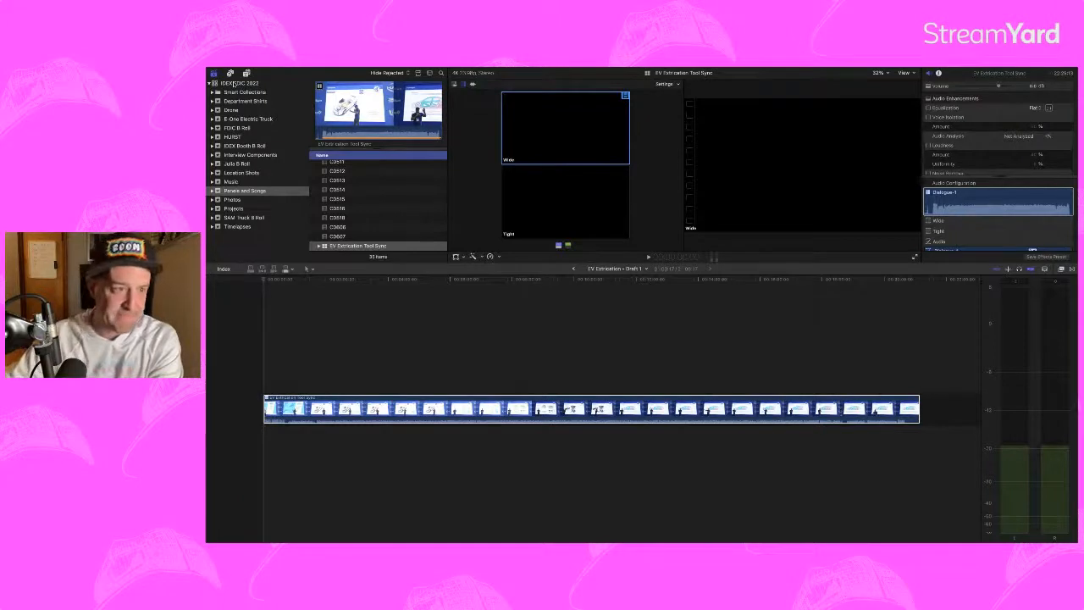
left_click(213, 74)
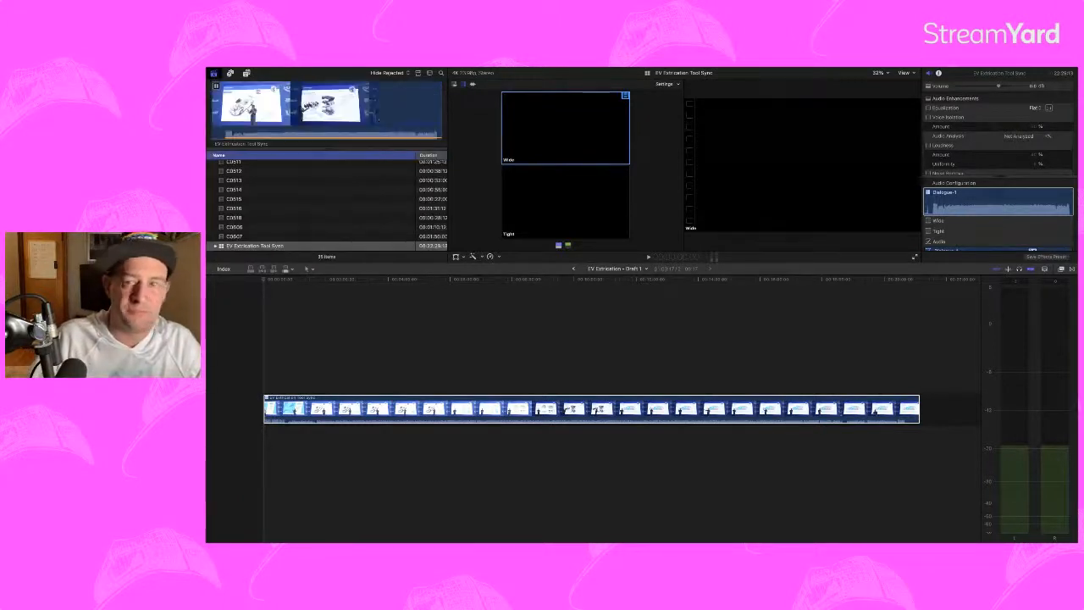
key("ctrl+super+1")
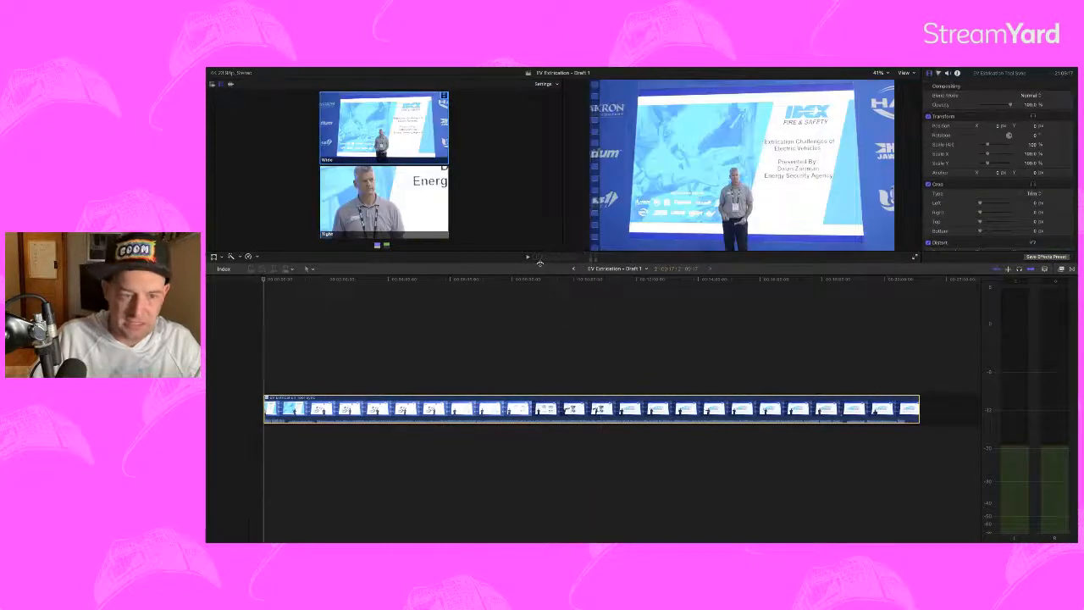
left_click_drag(540, 263, 540, 395)
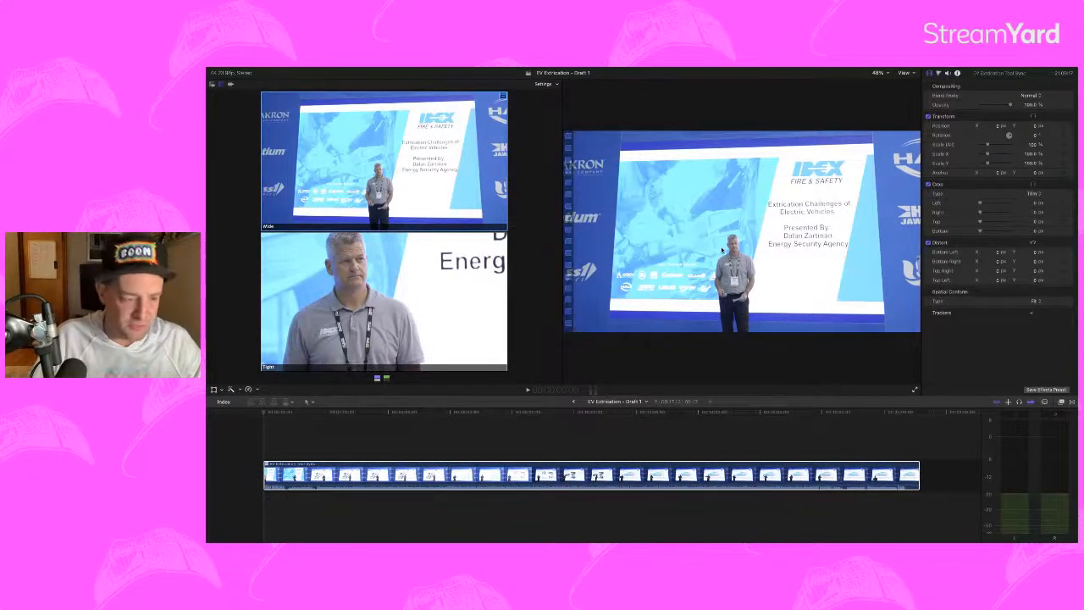
Step: Try cutting alternately between the Tight and Wide angles at several points from 14:23 onward, and undo all of these cuts
left_click(251, 441)
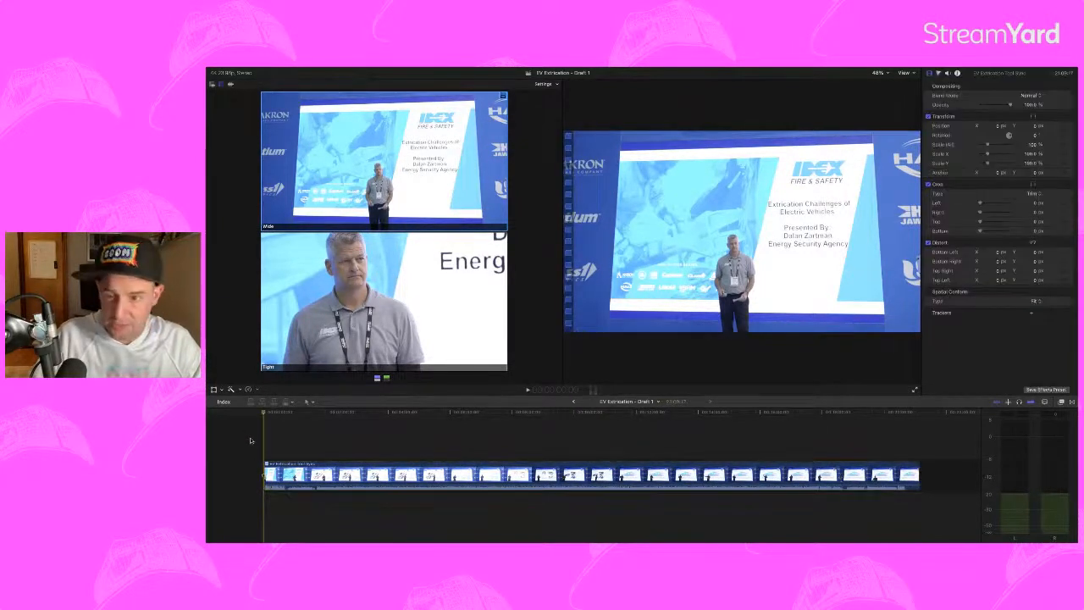
key("shift+z")
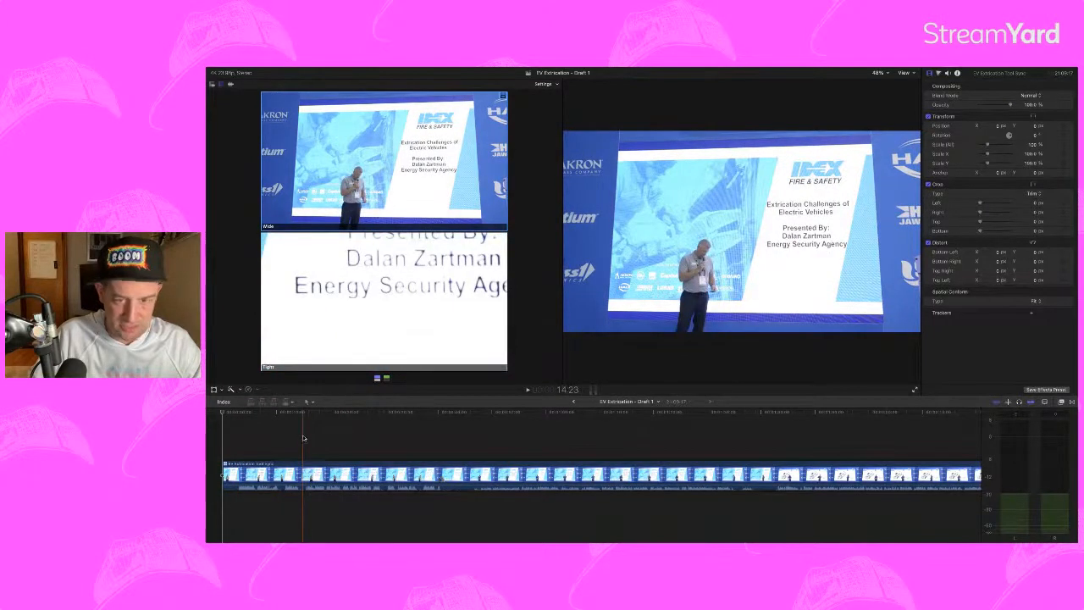
key("2")
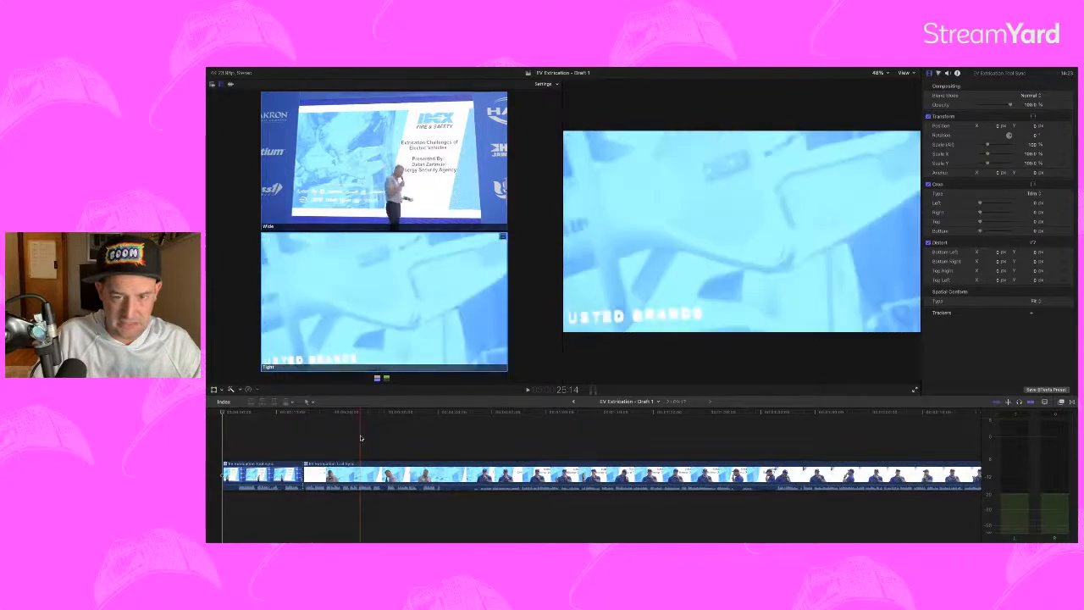
key("1")
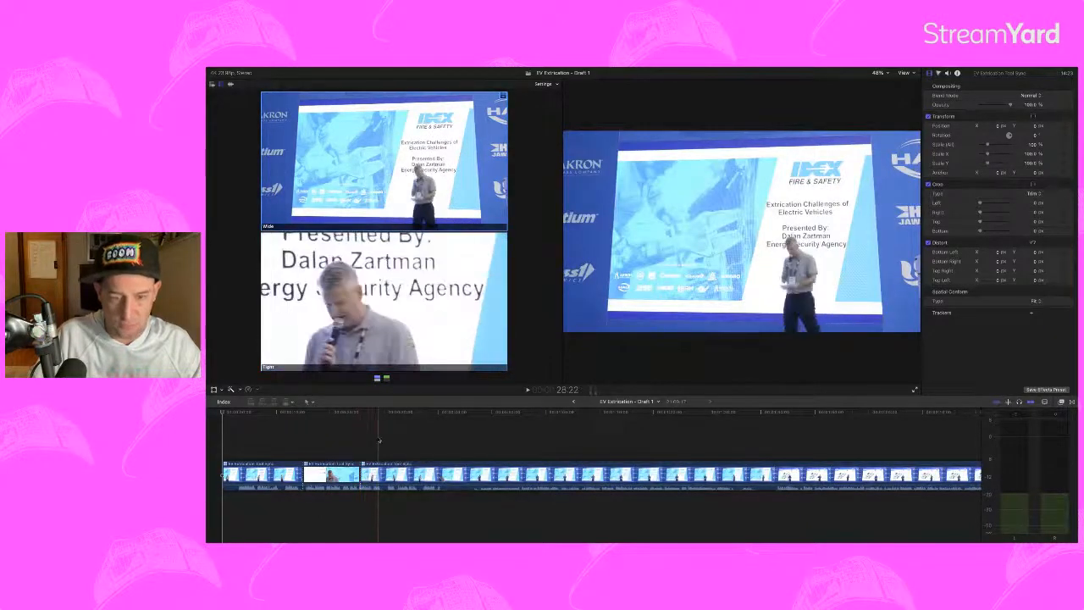
key("2")
key("1")
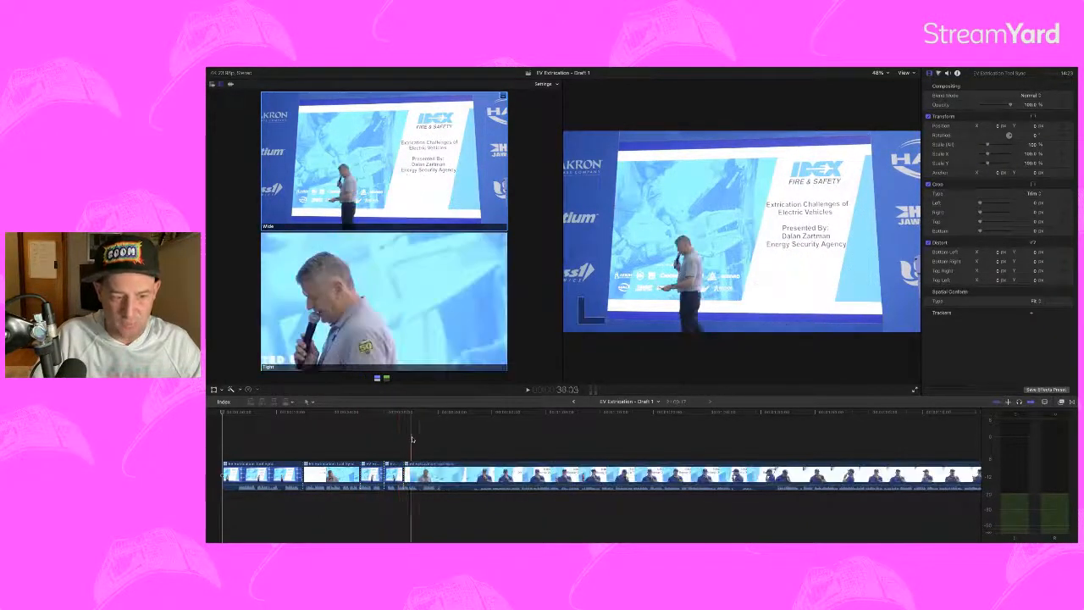
key("2")
key("1")
key("2")
key("1")
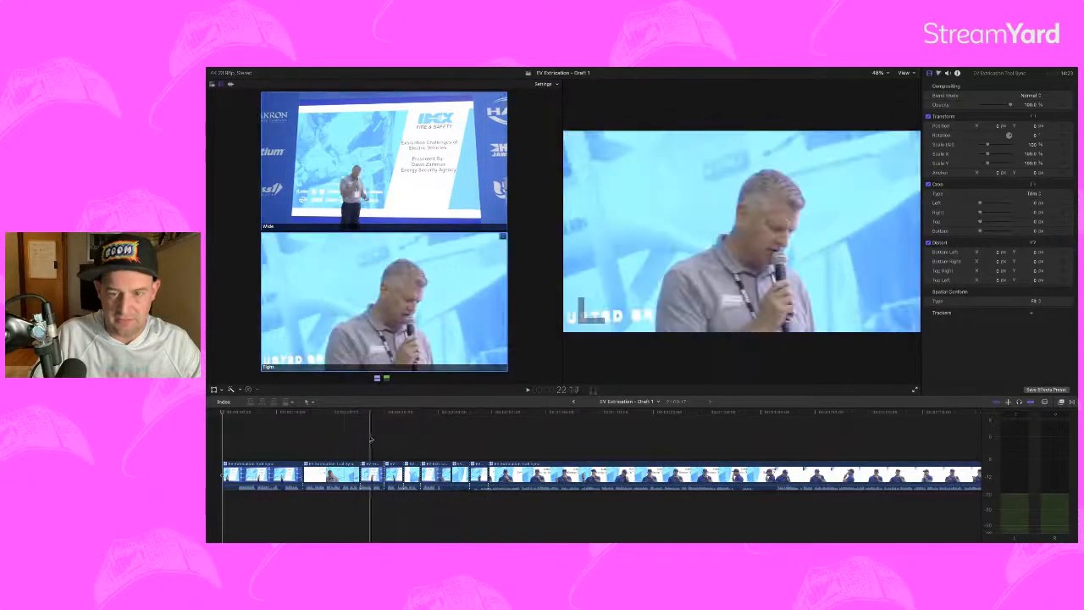
key("2")
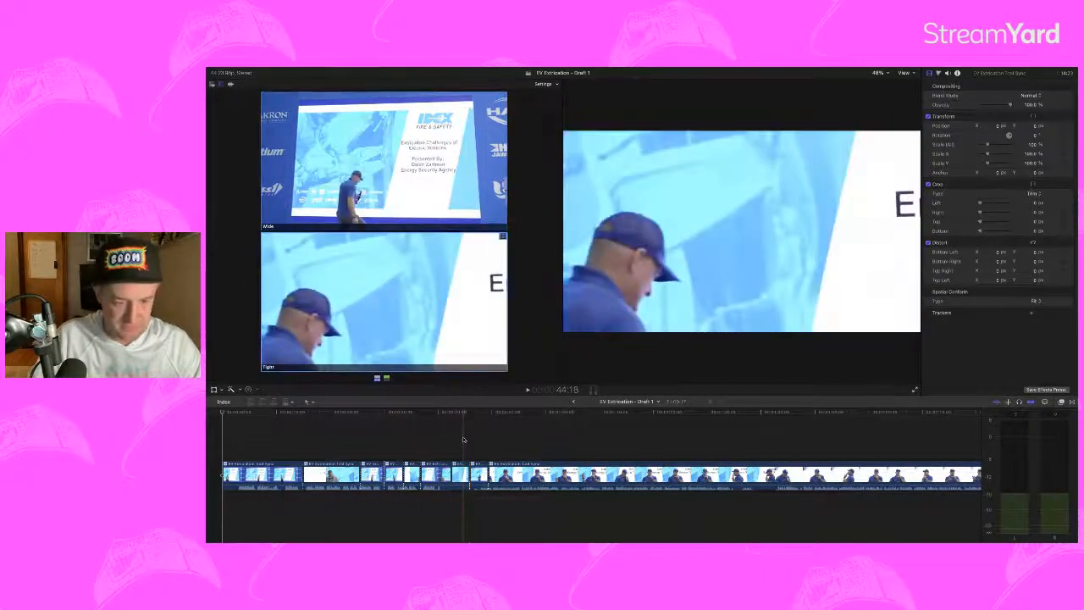
key("1")
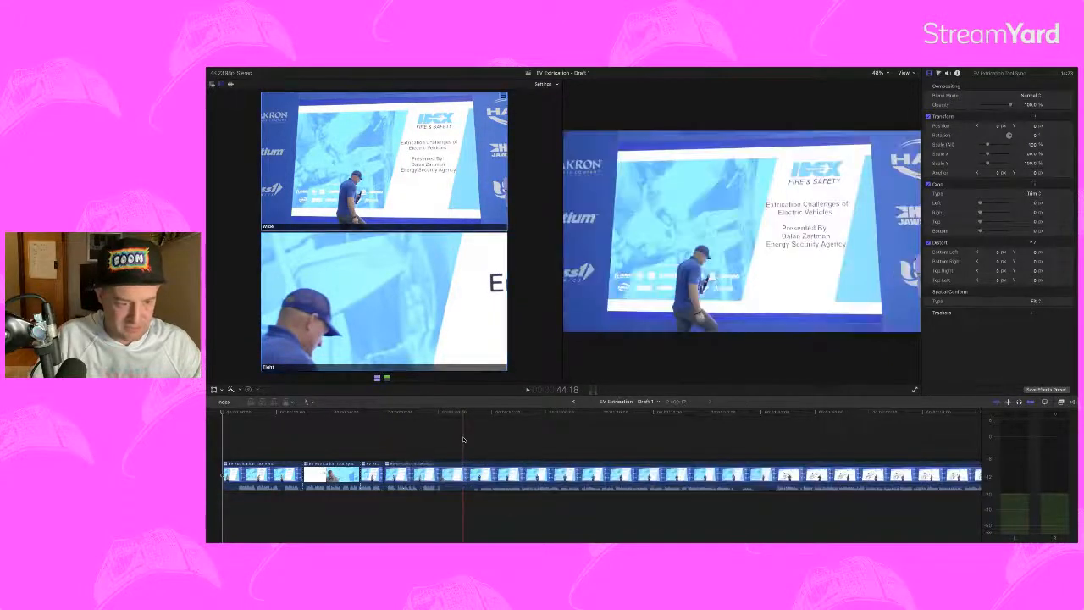
key("super+z")
key("super+z")
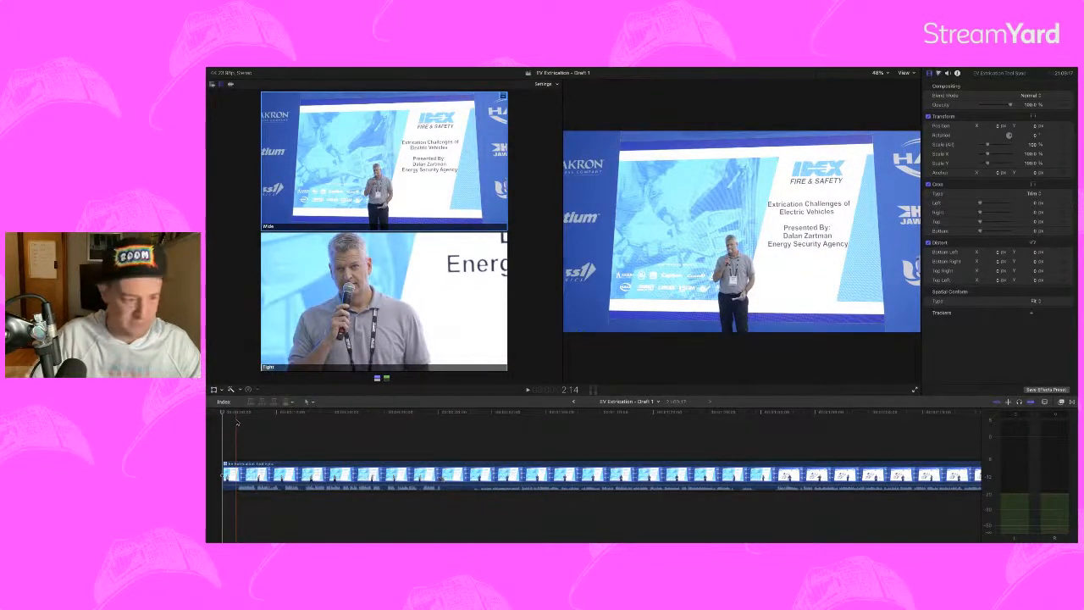
Step: Trim the multicam clip's start at 2:14 and enlarge its thumbnails and audio waveform in the timeline
key("alt+[")
left_click(343, 471)
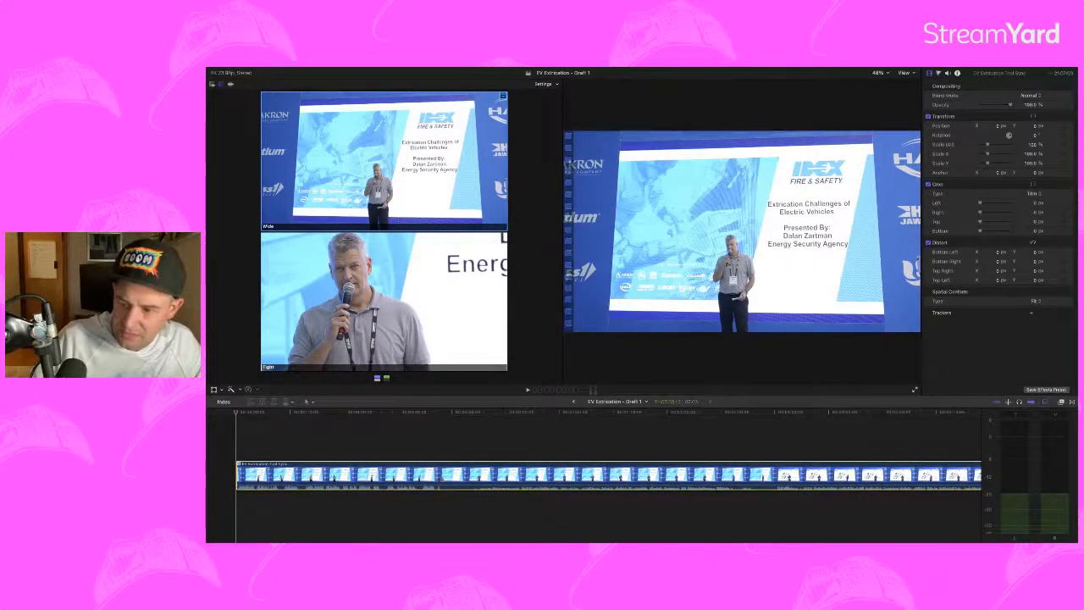
key("shift+super+=")
key("shift+super+=")
key("shift+super+=")
key("shift+super+=")
key("shift+super+=")
key("shift+super+=")
key("shift+super+=")
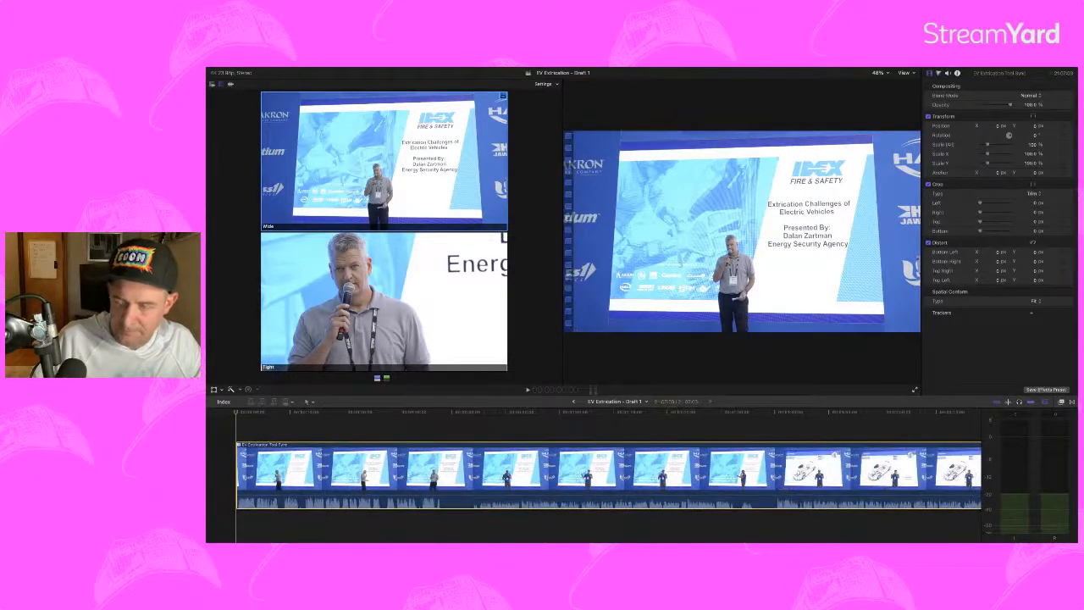
key("ctrl+alt+Up")
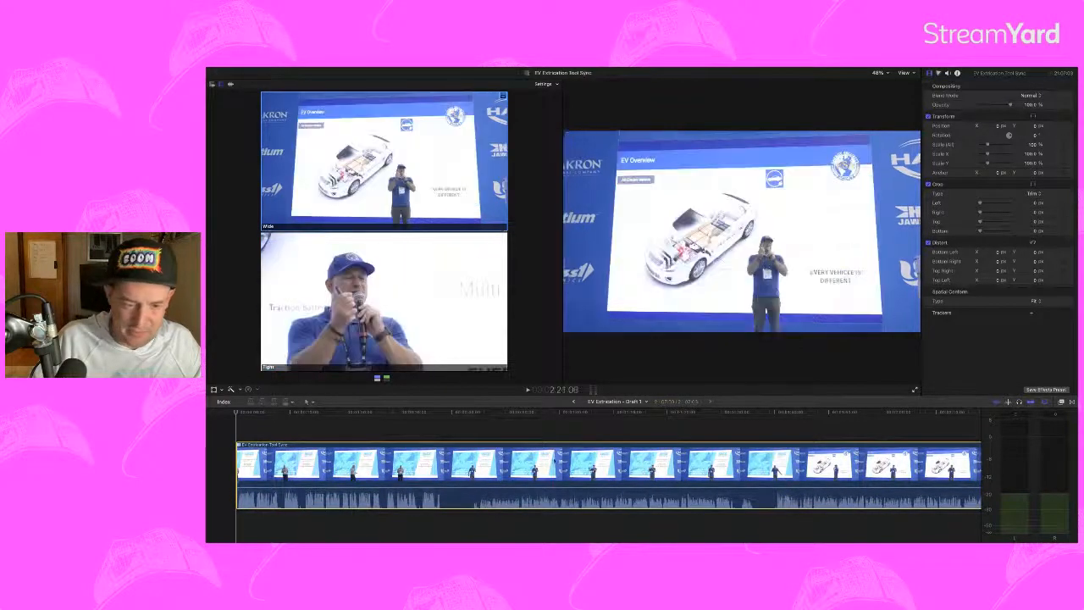
scroll(387, 443, "left", 2)
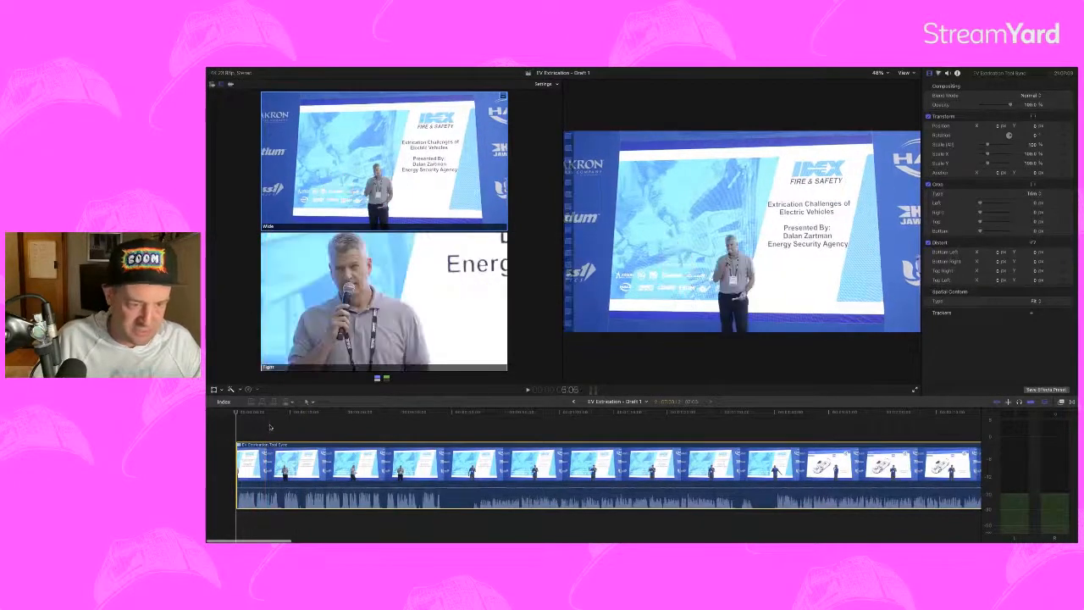
Step: Play the first few seconds of the trimmed clip twice from its start to check the opening
left_click(215, 430)
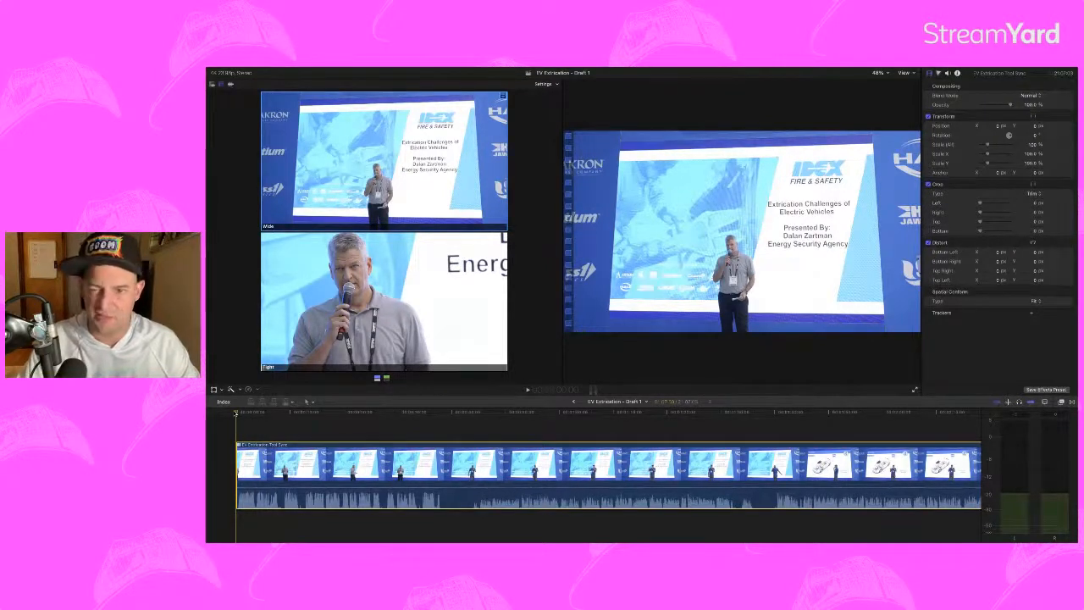
key("space")
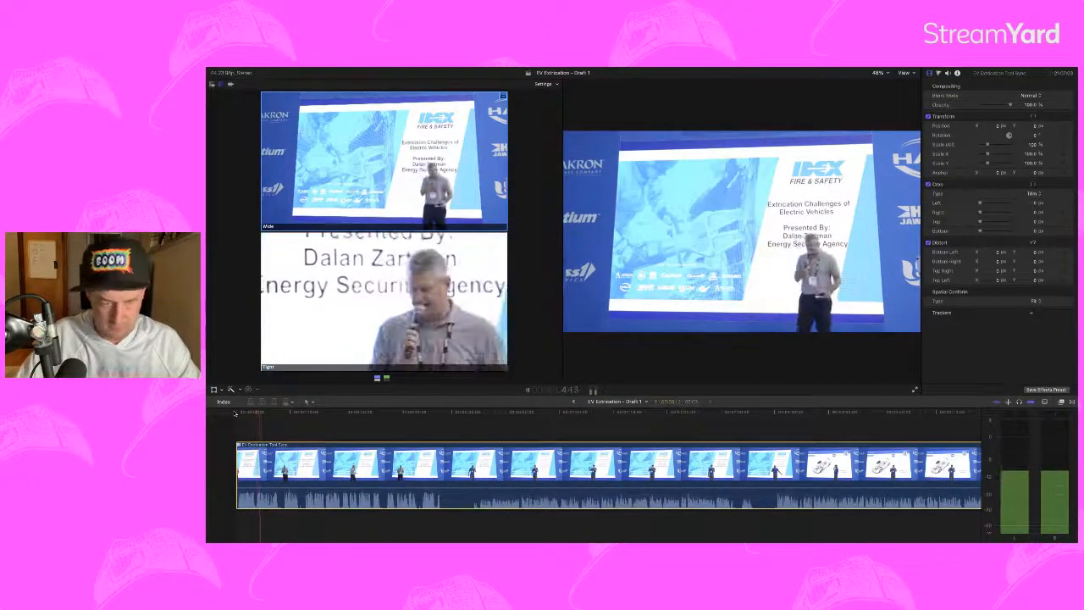
key("space")
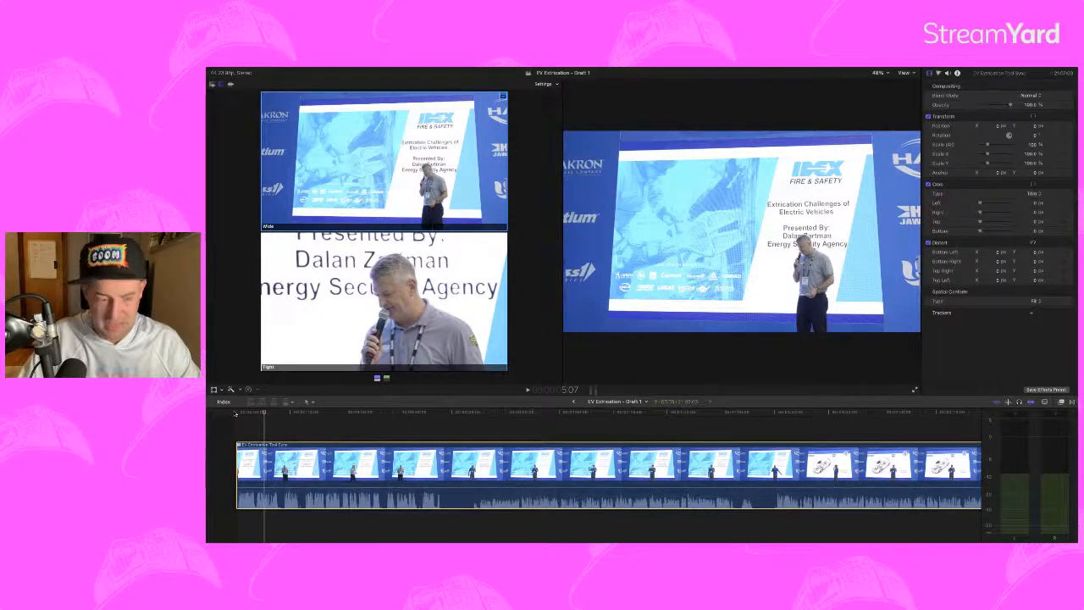
left_click(236, 412)
key("space")
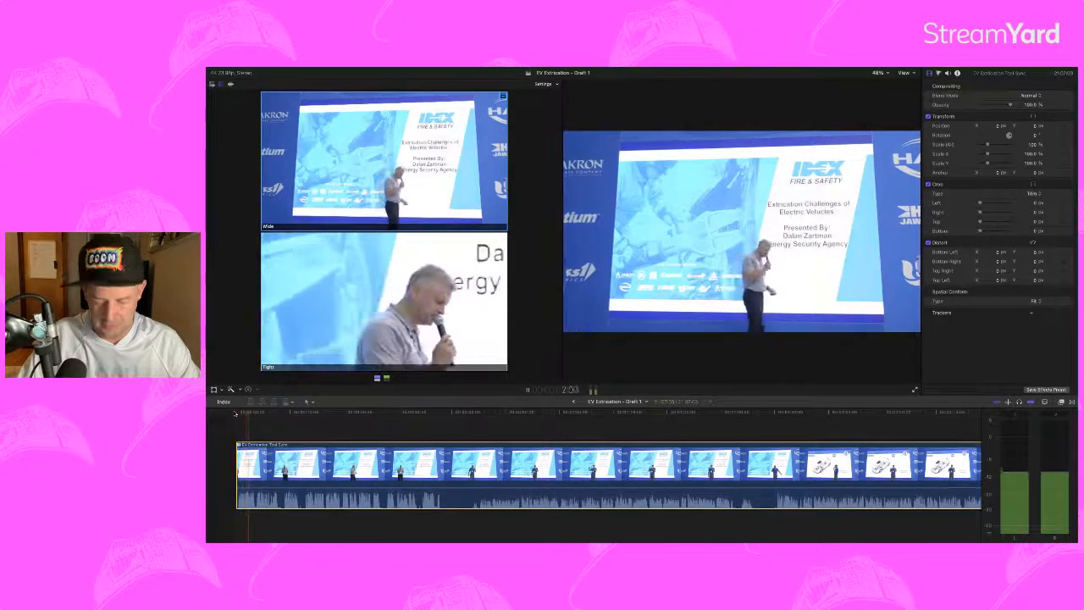
key("space")
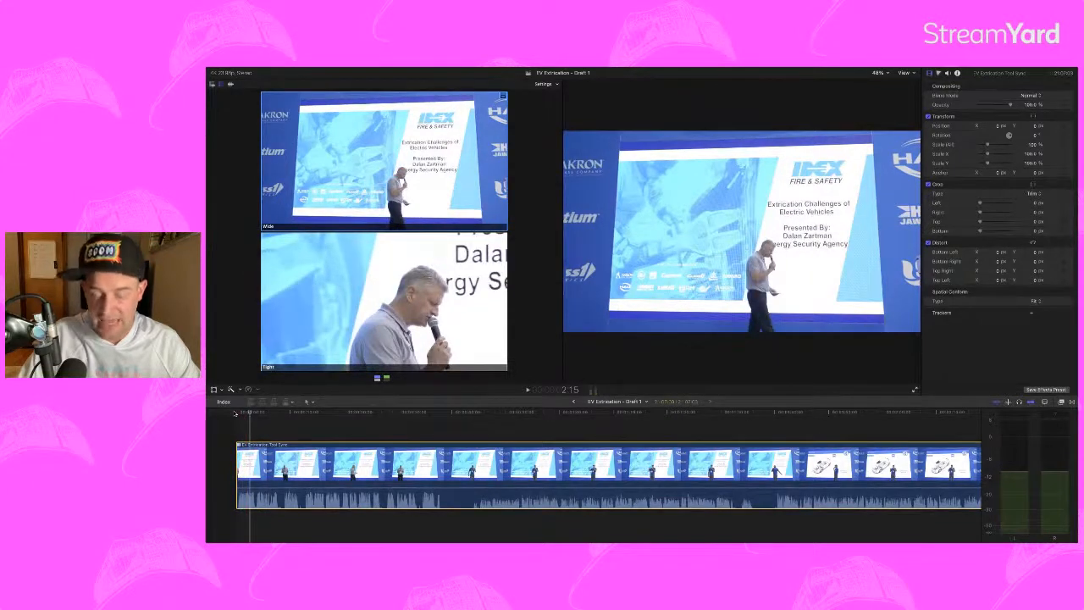
Step: Play the multicam clip from its start and cut to the Tight angle at 43:21
left_click(235, 413)
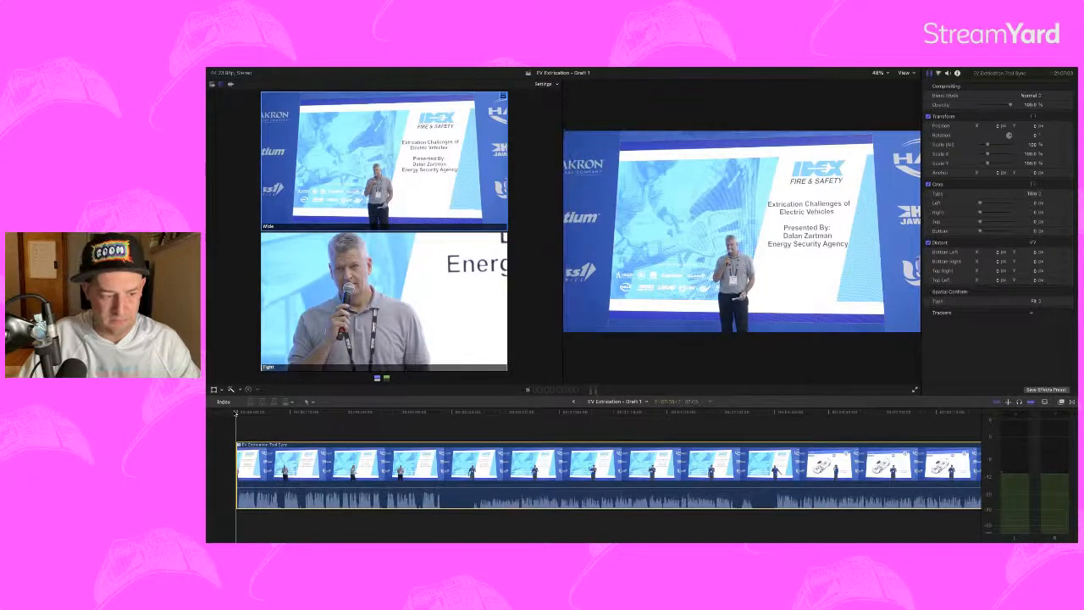
key("space")
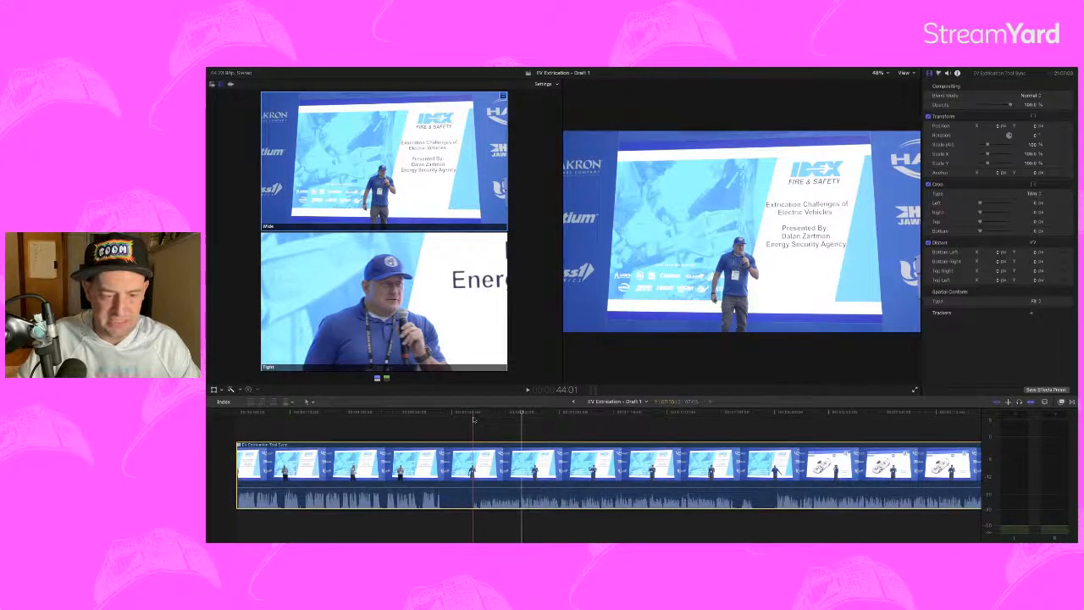
key("space")
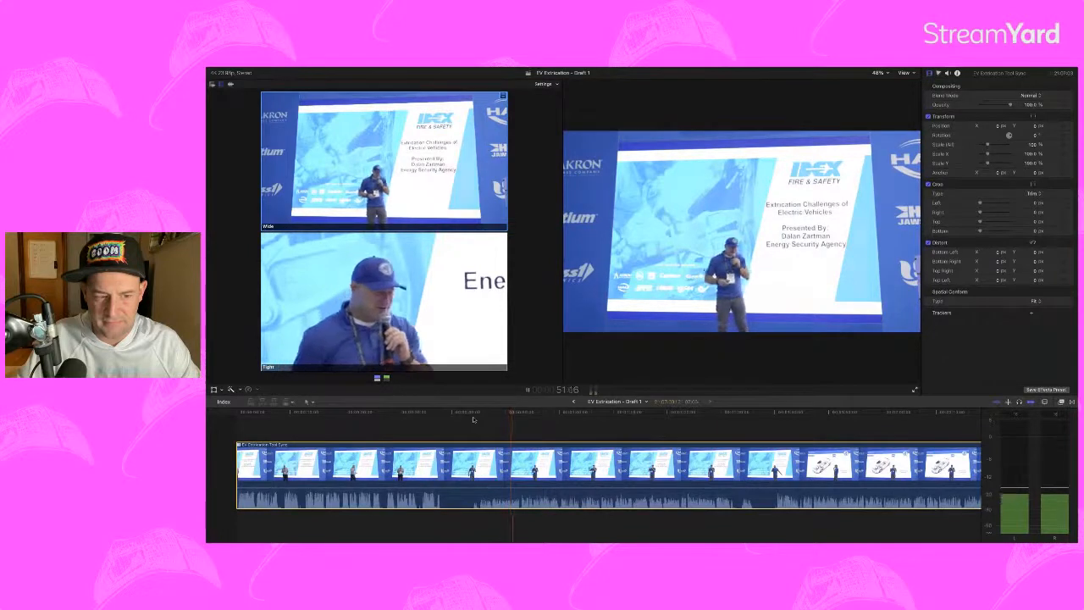
key("space")
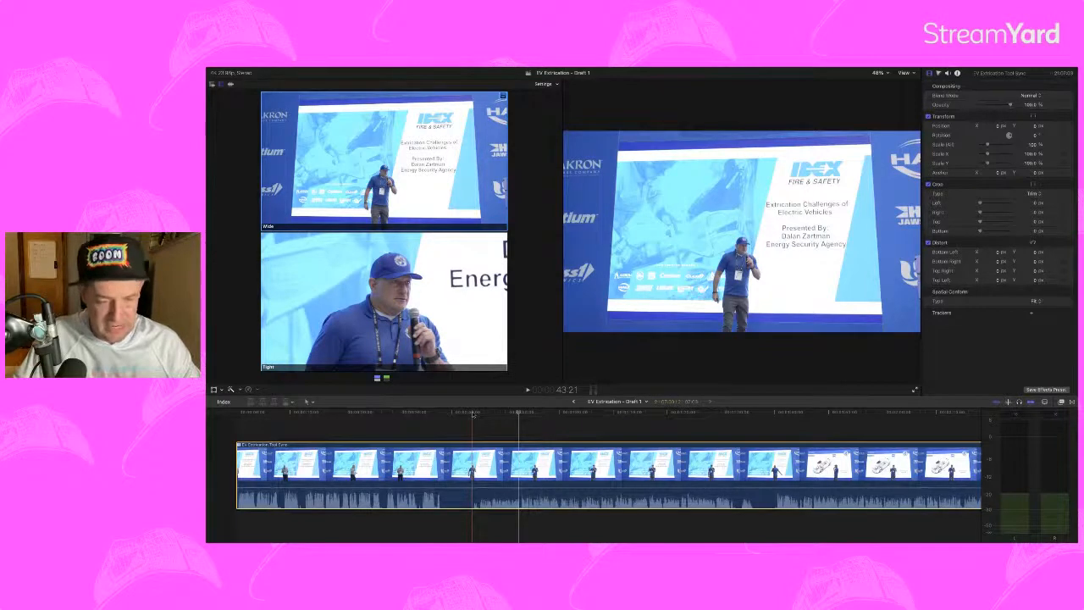
key("2")
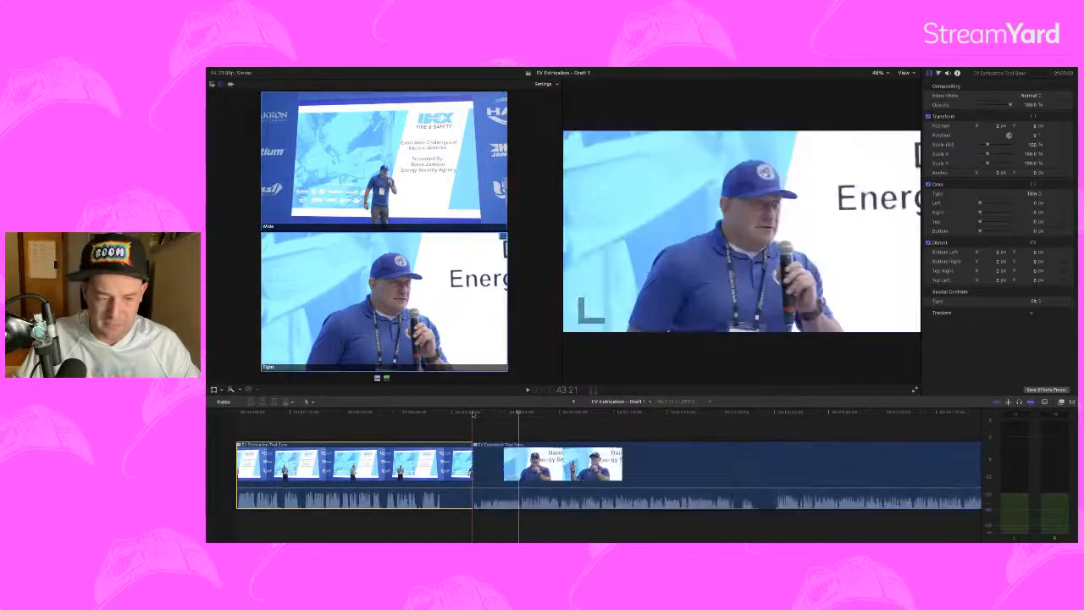
Step: Play onward, cutting to the Wide angle at 1:10:07 and back to the Tight angle at 1:33:11
key("space")
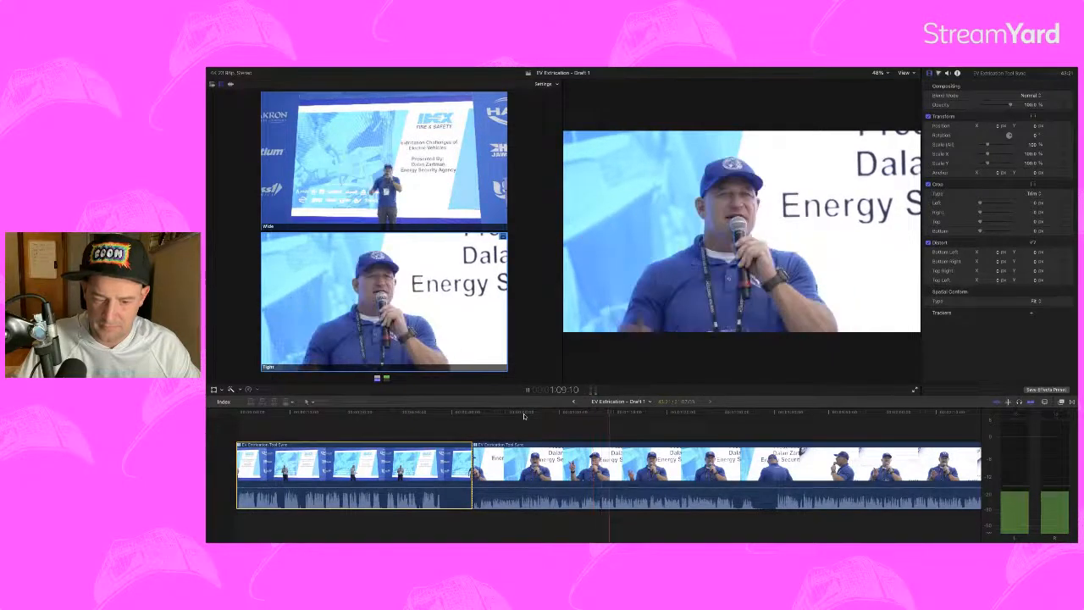
key("space")
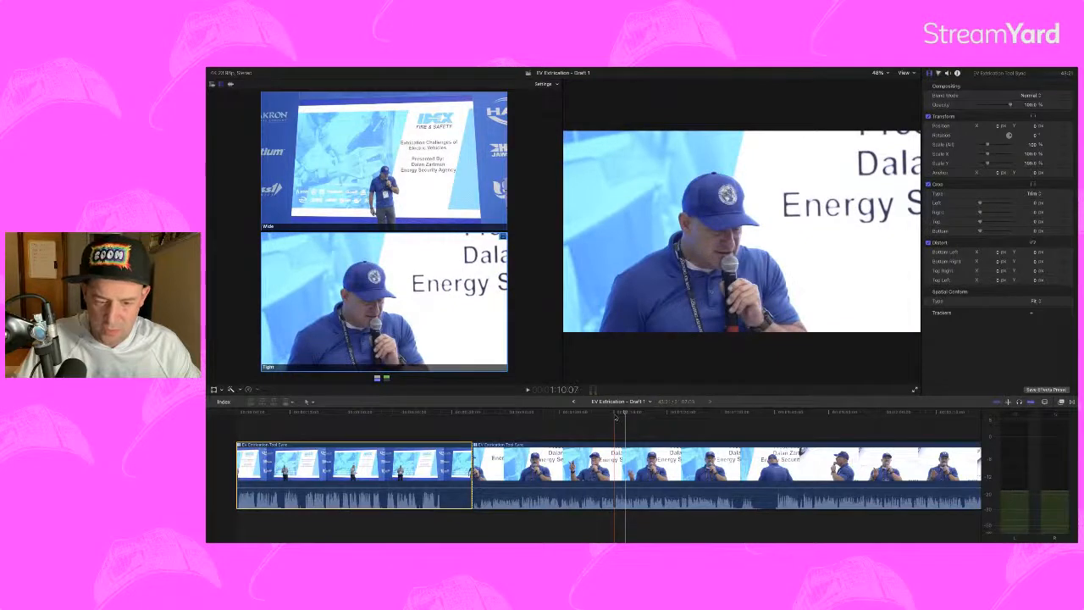
key("1")
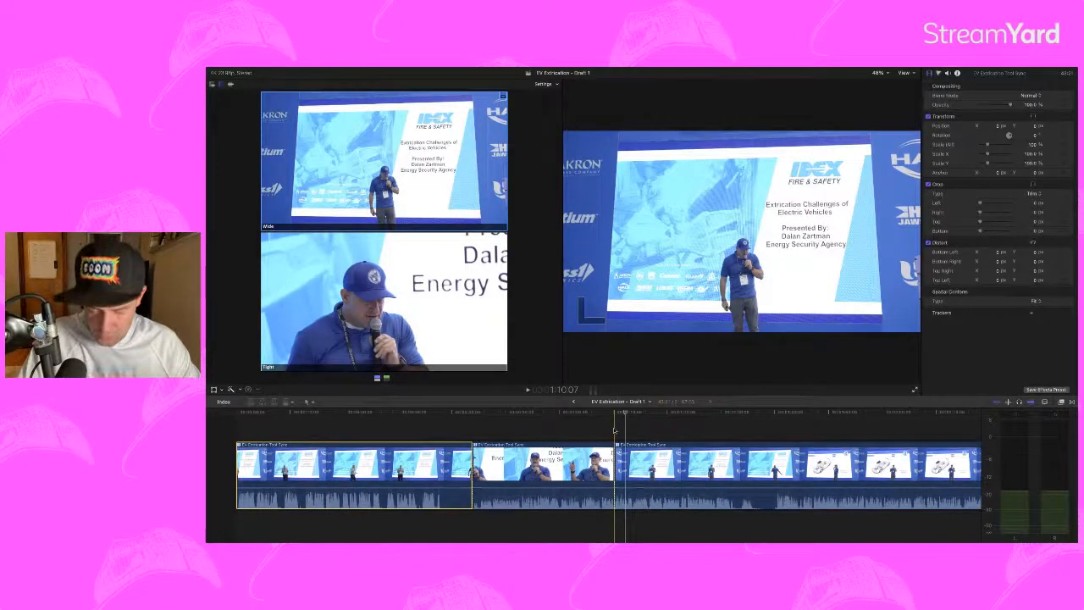
key("space")
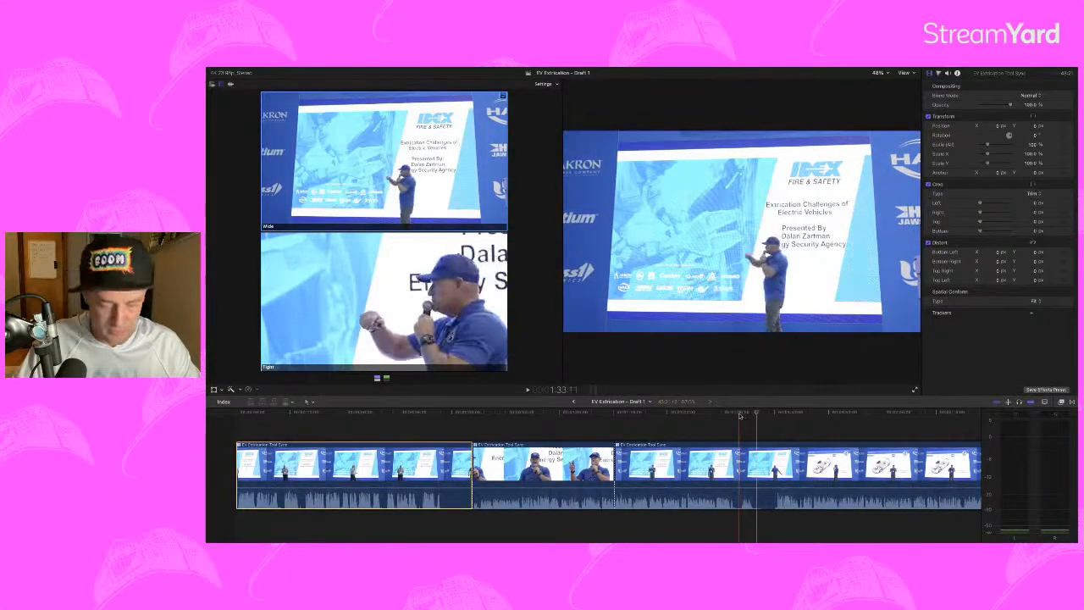
key("2")
Step: Cut to the Wide angle at 1:37:06 and trim the start of that new Wide clip at 1:39:07
key("space")
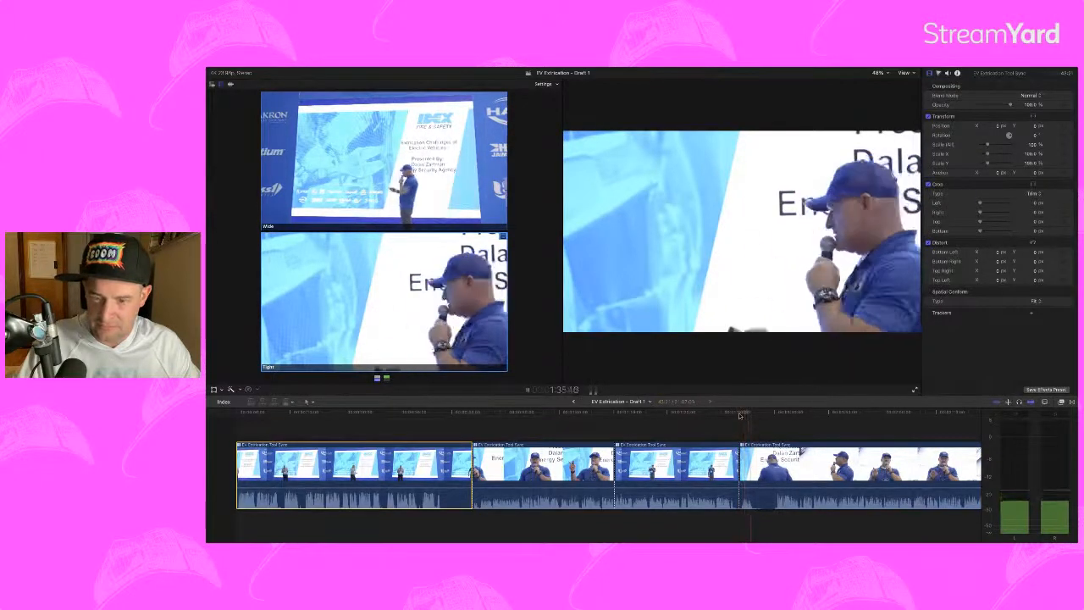
key("1")
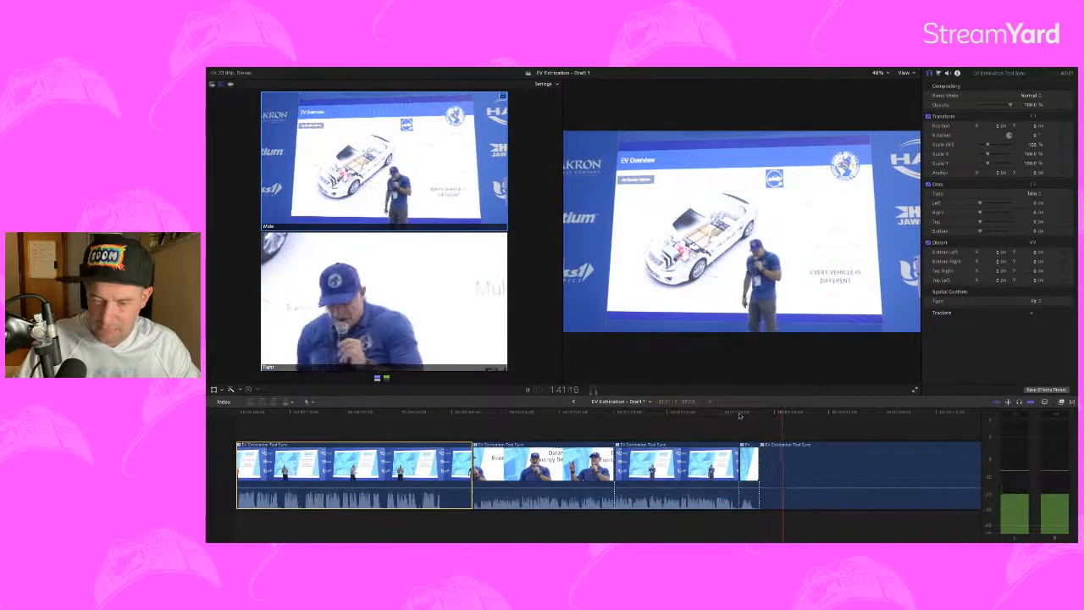
key("space")
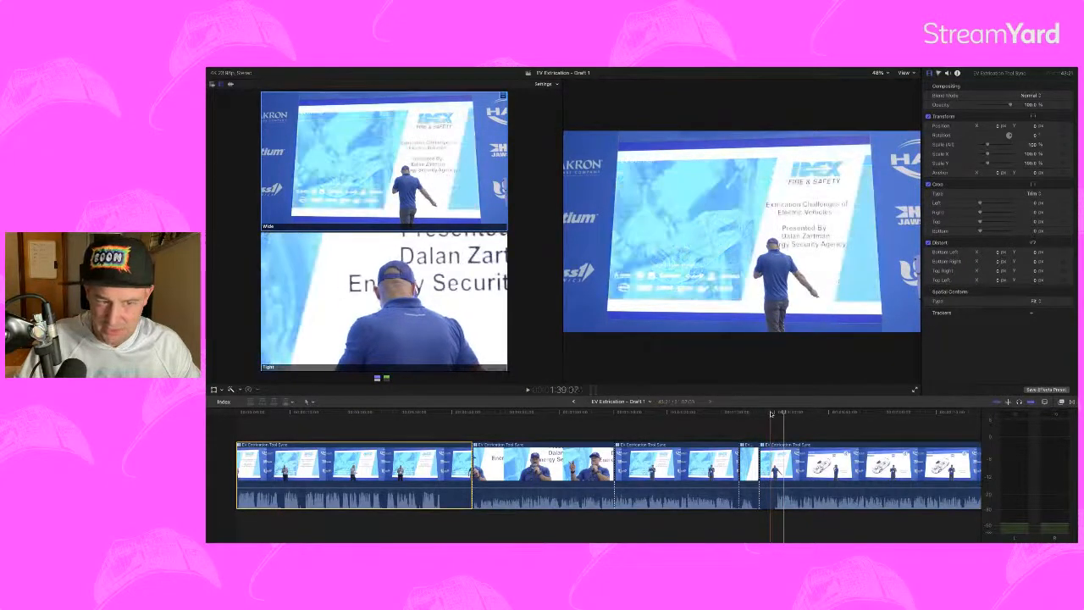
key("alt+[")
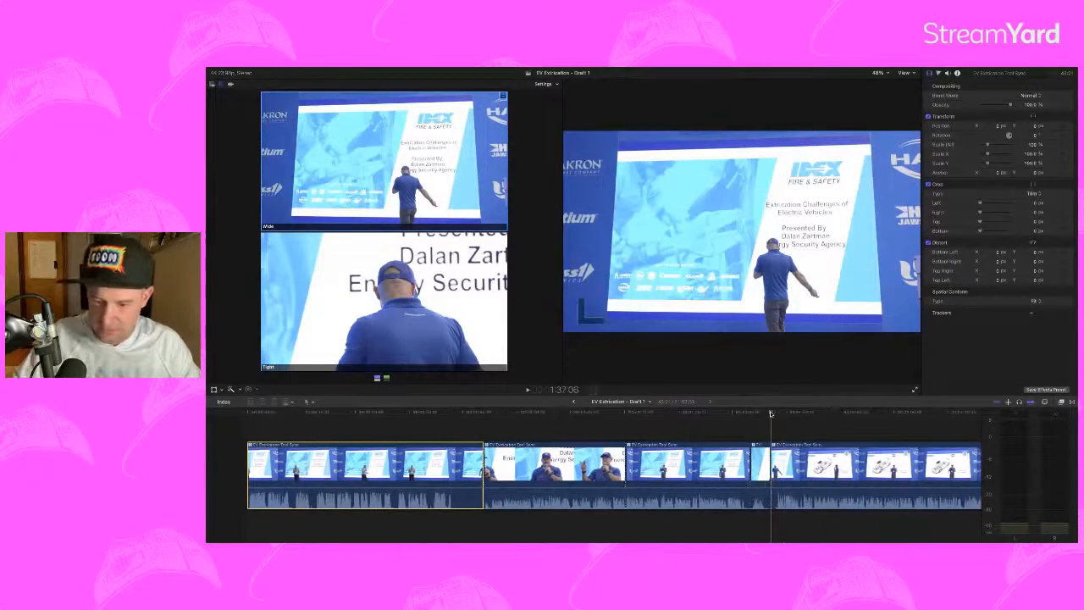
Step: Play on through the EV Overview slide, cut to the Tight angle at about 1:52, and replay from just before the cut
key("space")
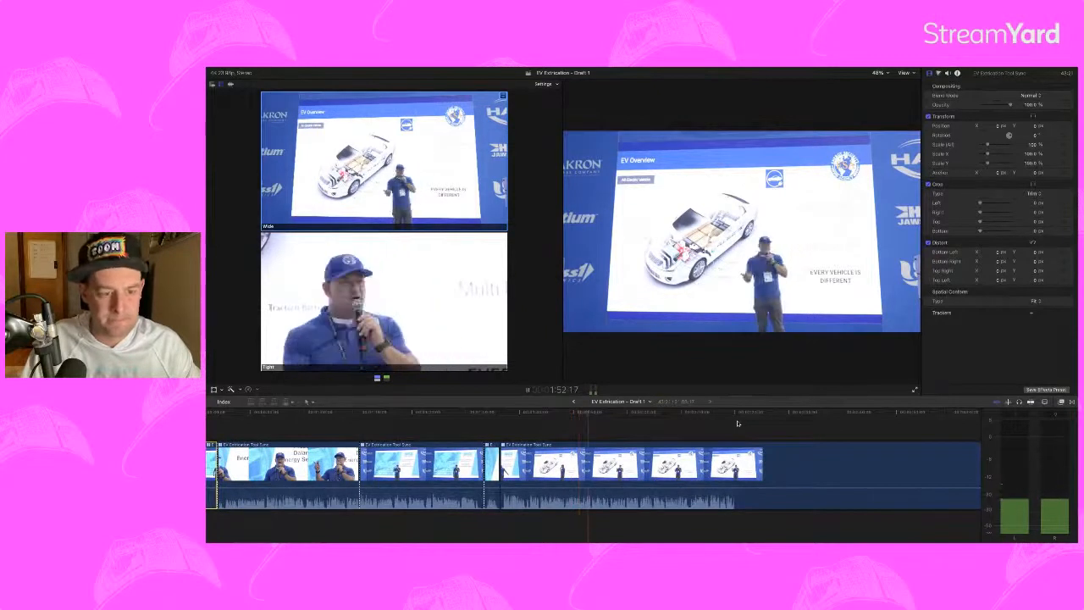
left_click(592, 436)
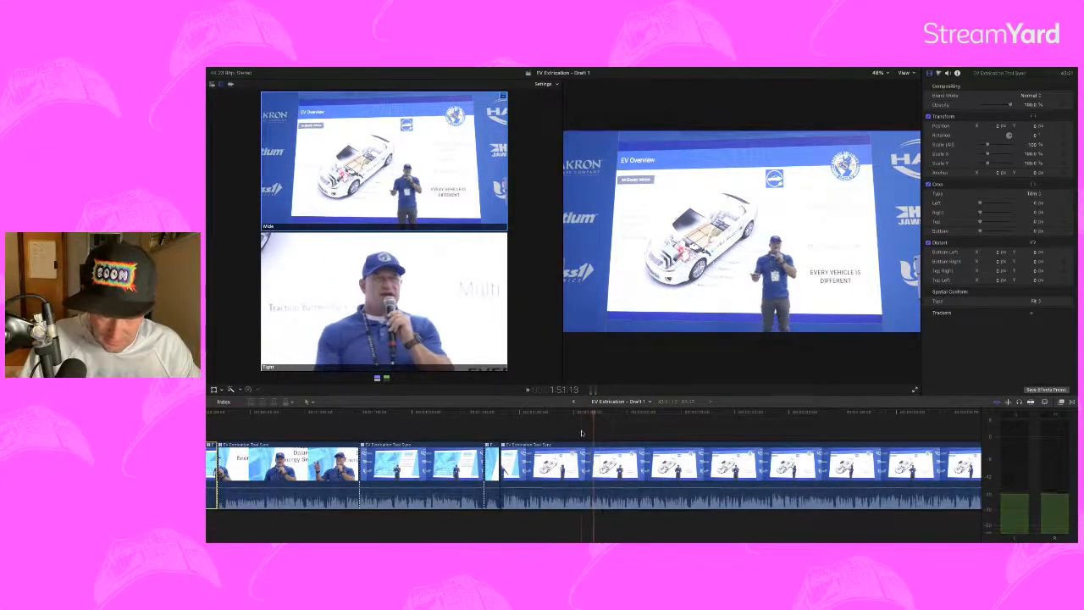
key("2")
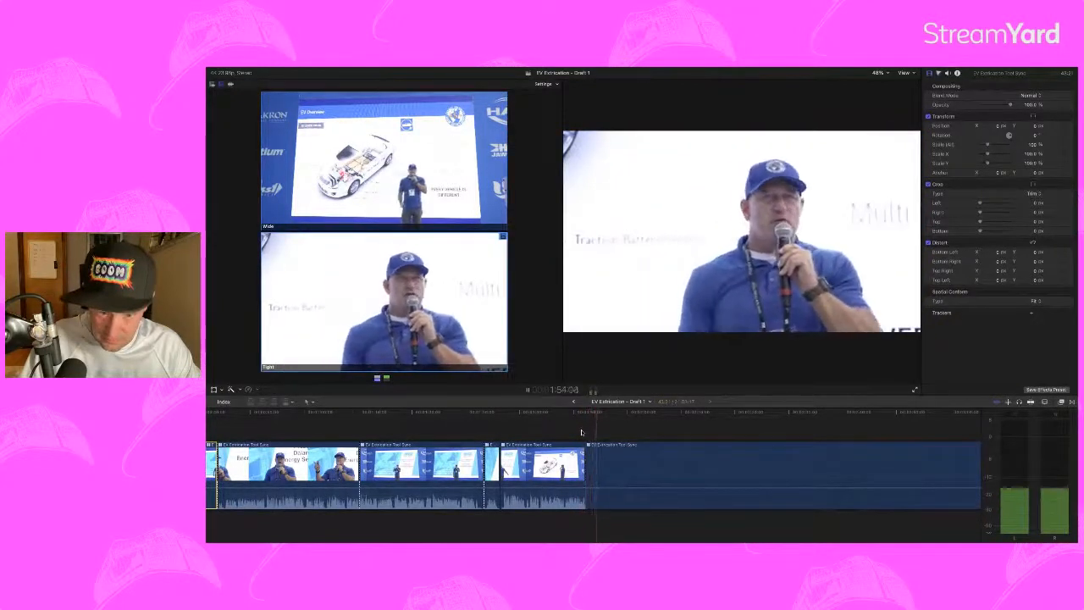
left_click(581, 433)
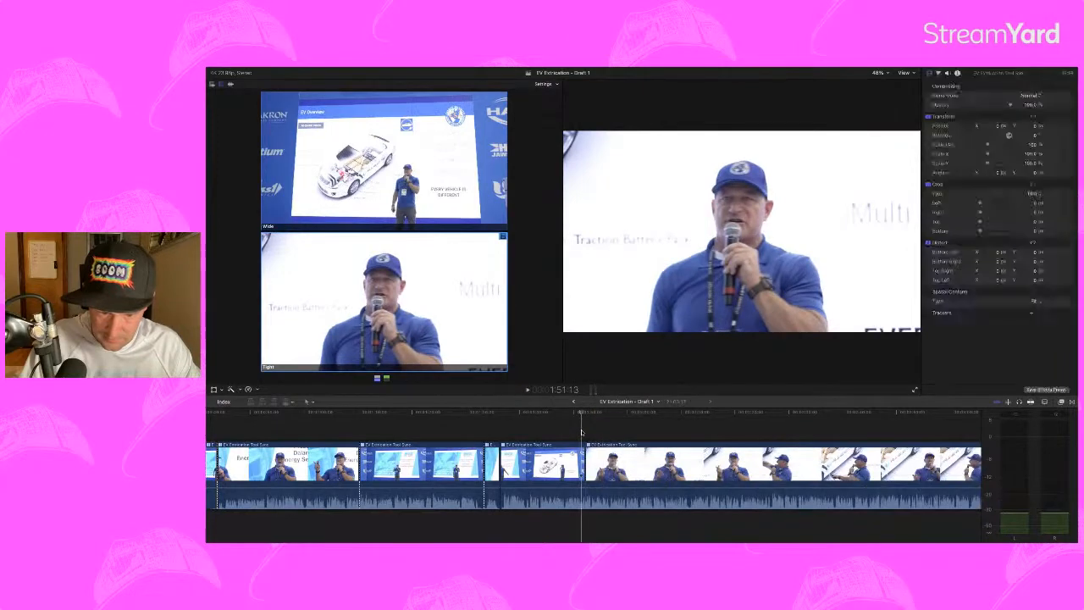
key("2")
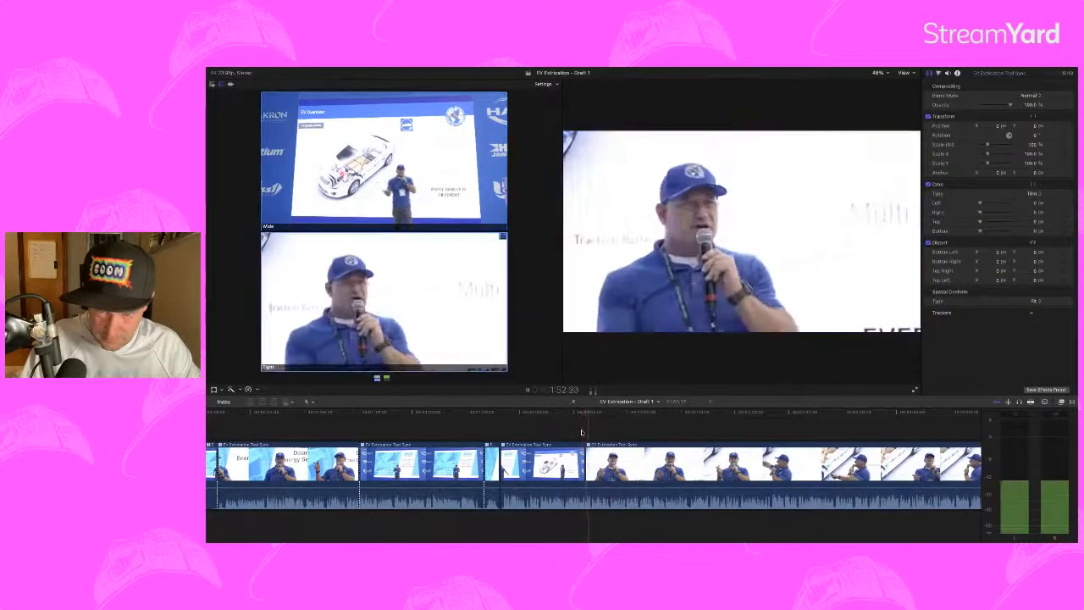
Step: Roll the Wide-to-Tight edit point near 1:52 slightly earlier and play across it to check the cut
key("space")
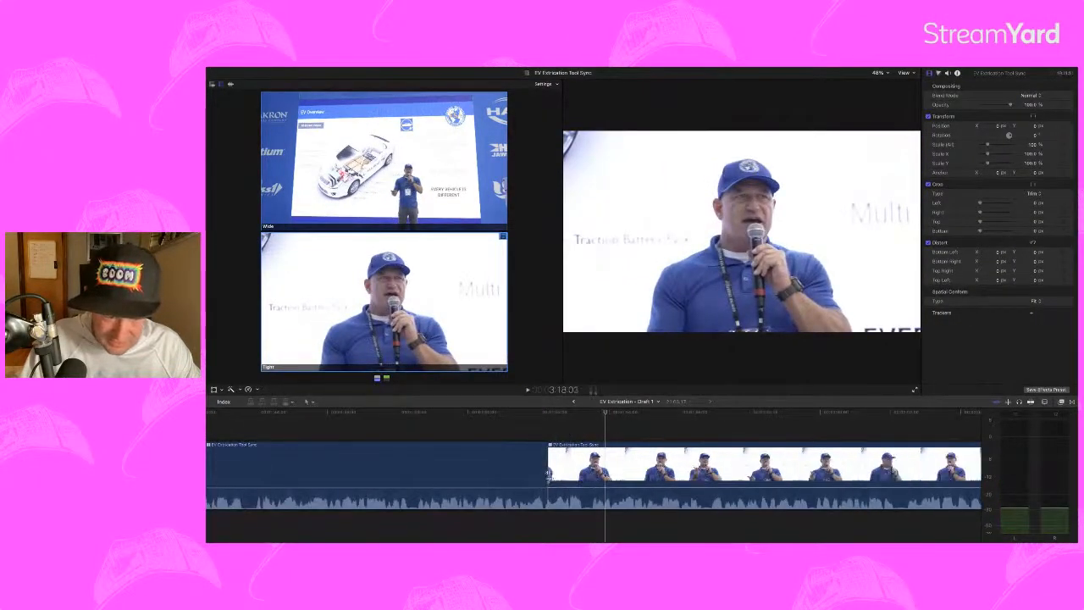
mouse_move(548, 479)
left_mouse_down()
mouse_move(533, 477)
mouse_move(545, 478)
left_mouse_up()
key("space")
key("space")
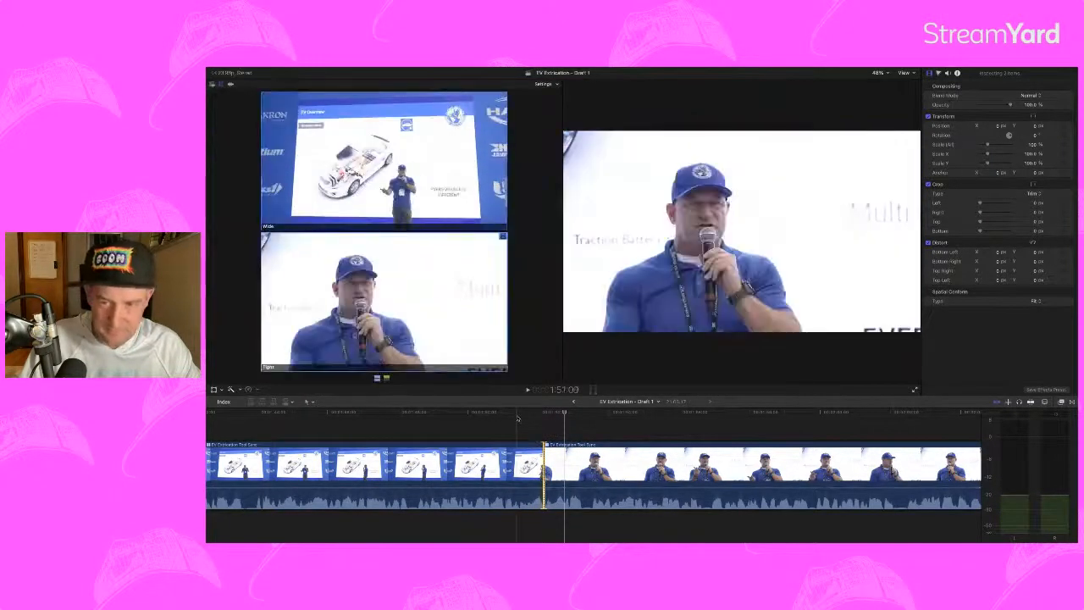
key("space")
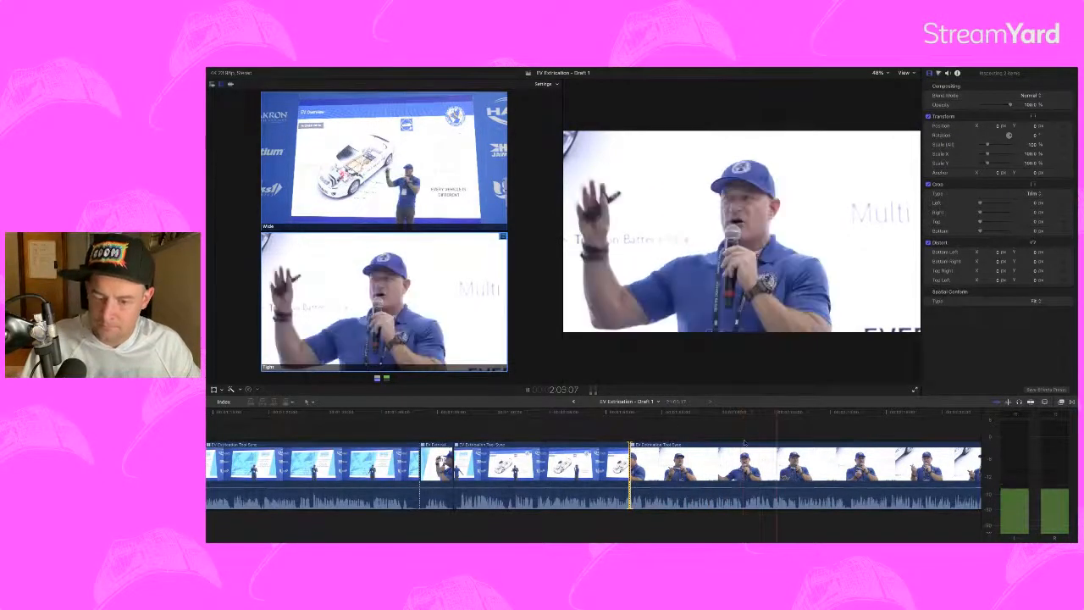
Step: Cut to the Wide angle at about 2:04 and back to the Tight angle at 2:11:17
key("space")
key("space")
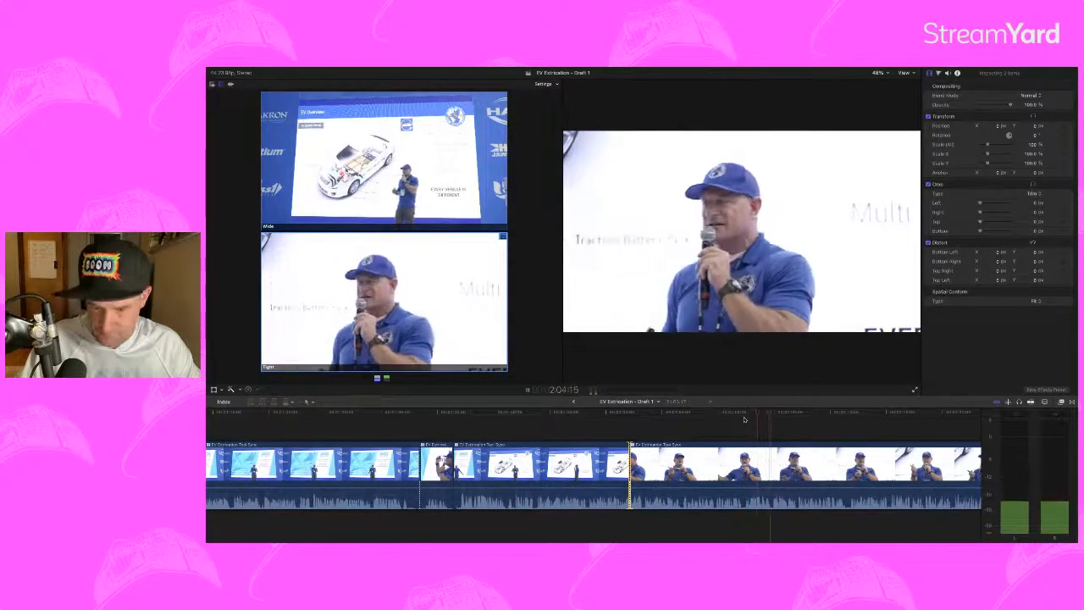
key("1")
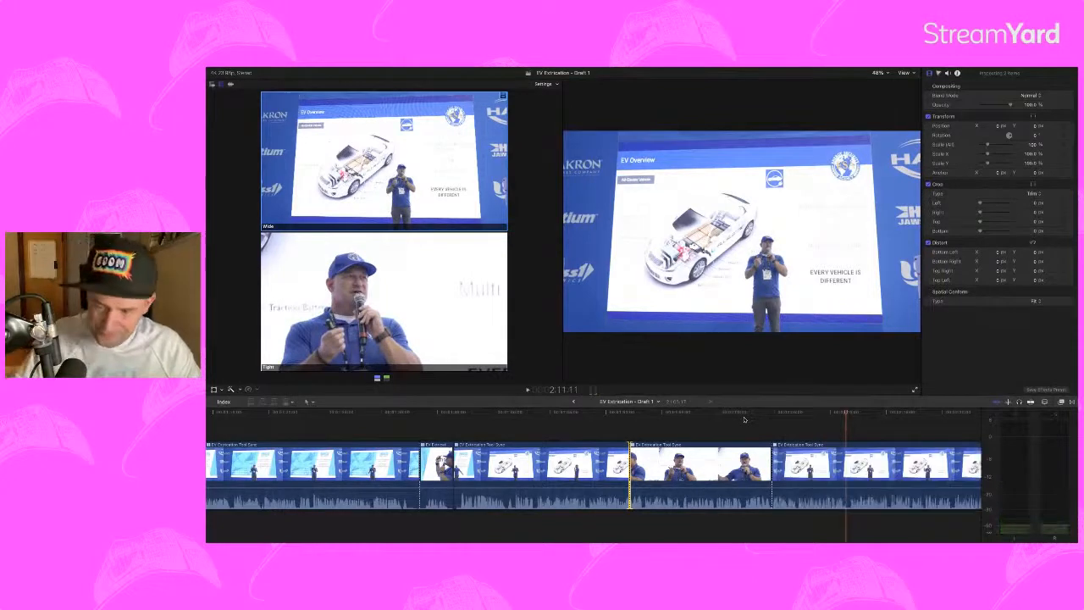
scroll(744, 420, "right", 10)
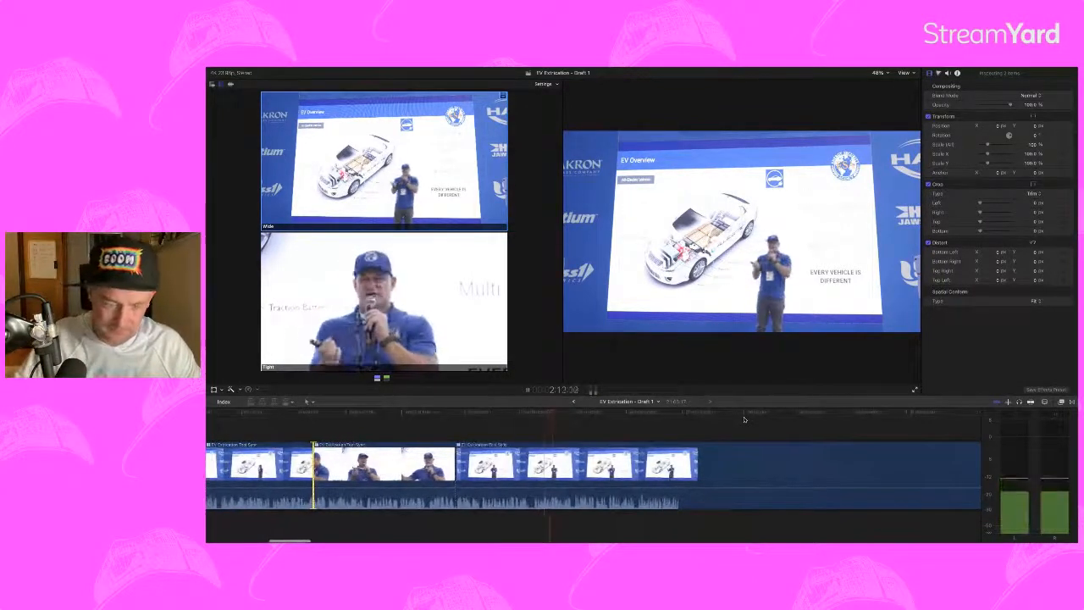
key("space")
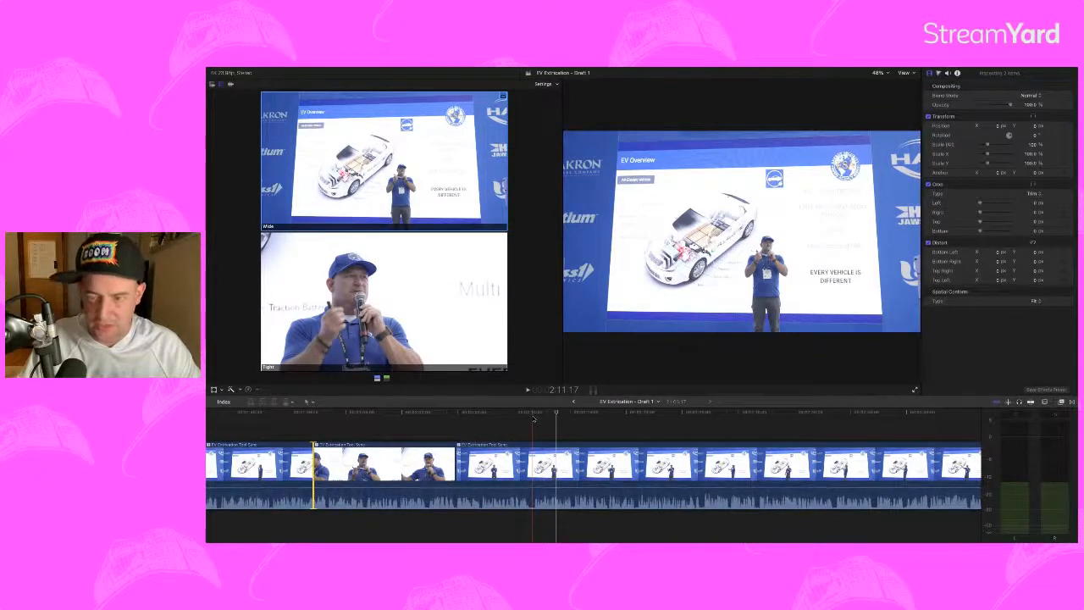
key("2")
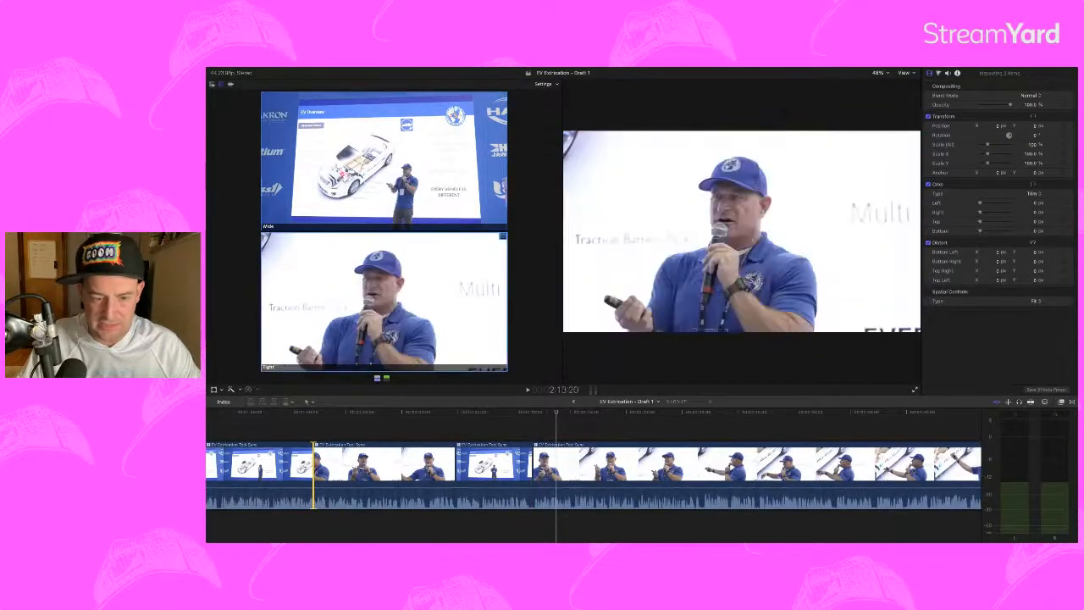
Step: Play the new Tight clip and cut back to the Wide angle at 2:15:07
key("space")
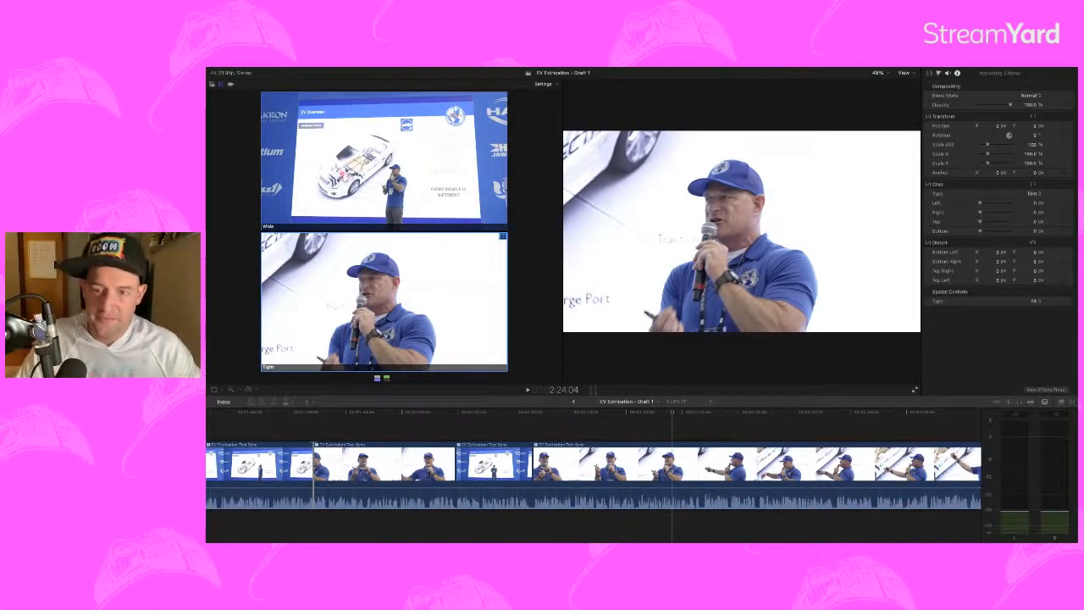
left_click(487, 427)
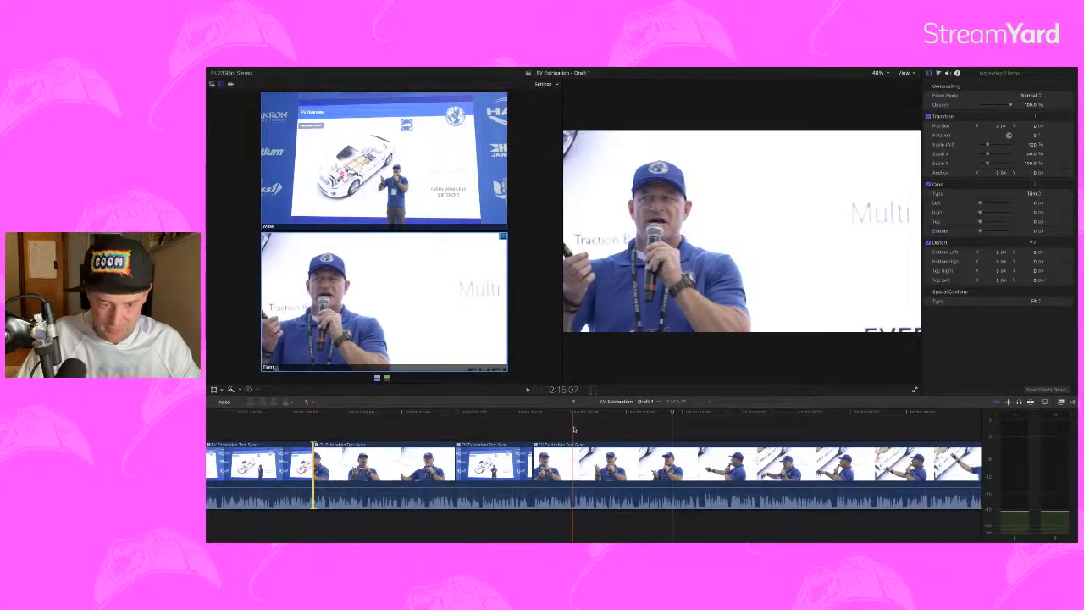
key("1")
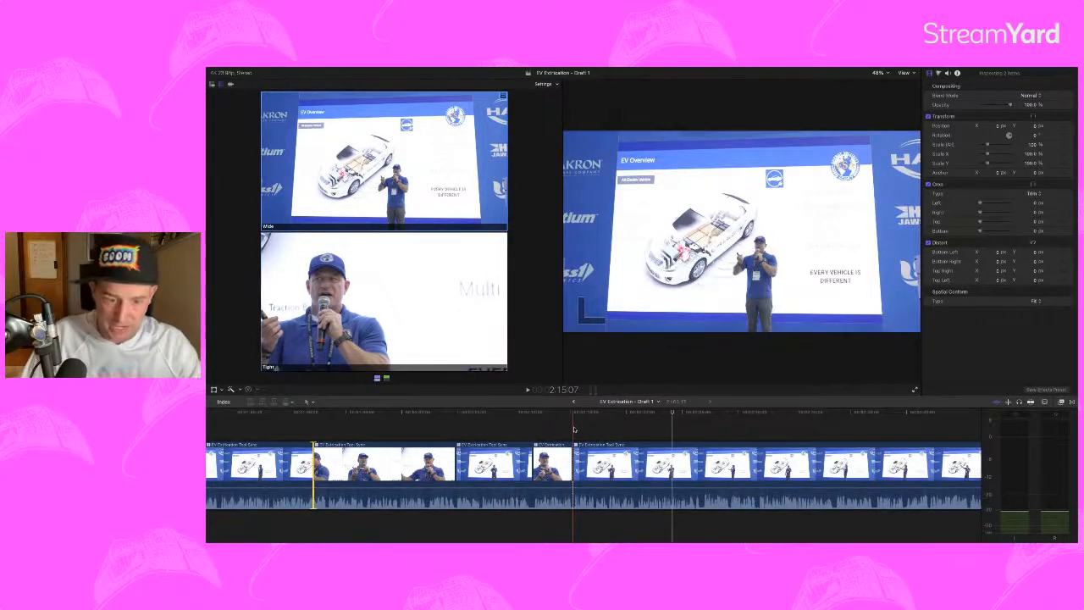
key("1")
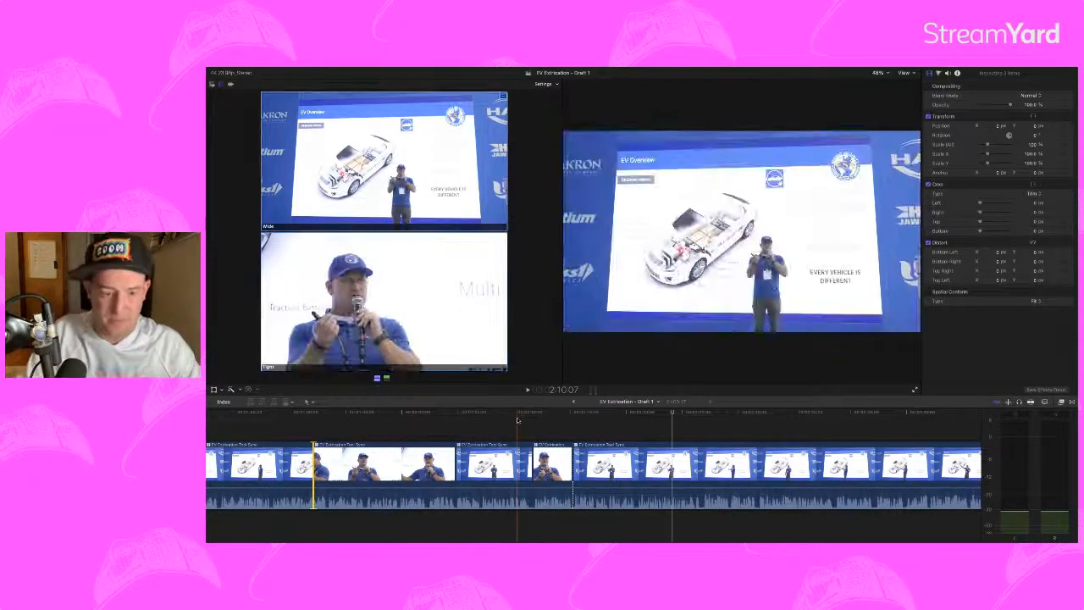
Step: Play the Wide clip, cut to the Tight angle at about 2:44, and place the playhead at 3:03:20
key("space")
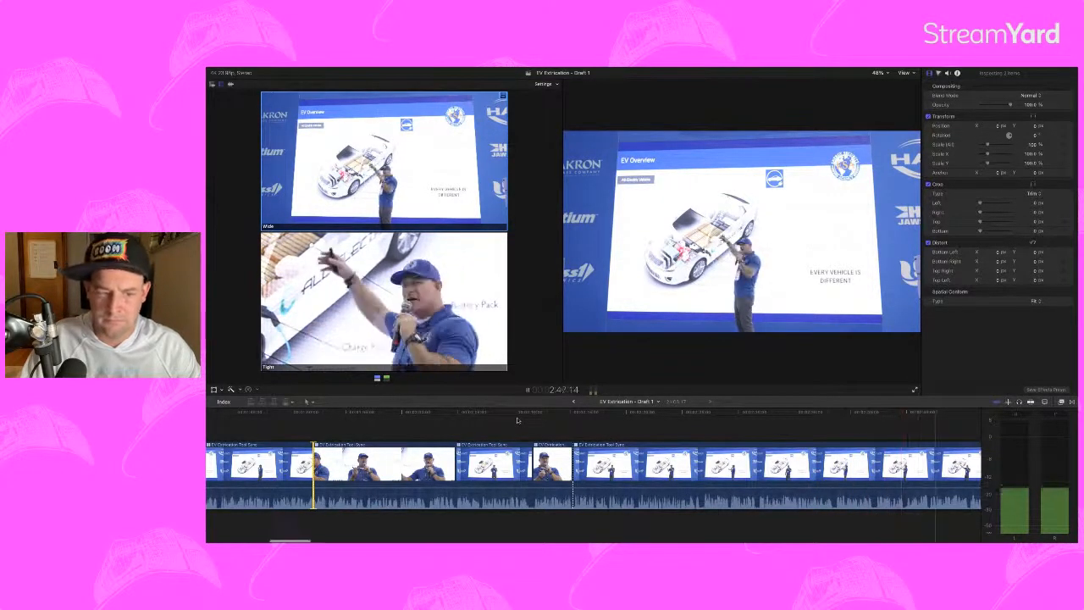
key("space")
scroll(517, 420, "right", 4)
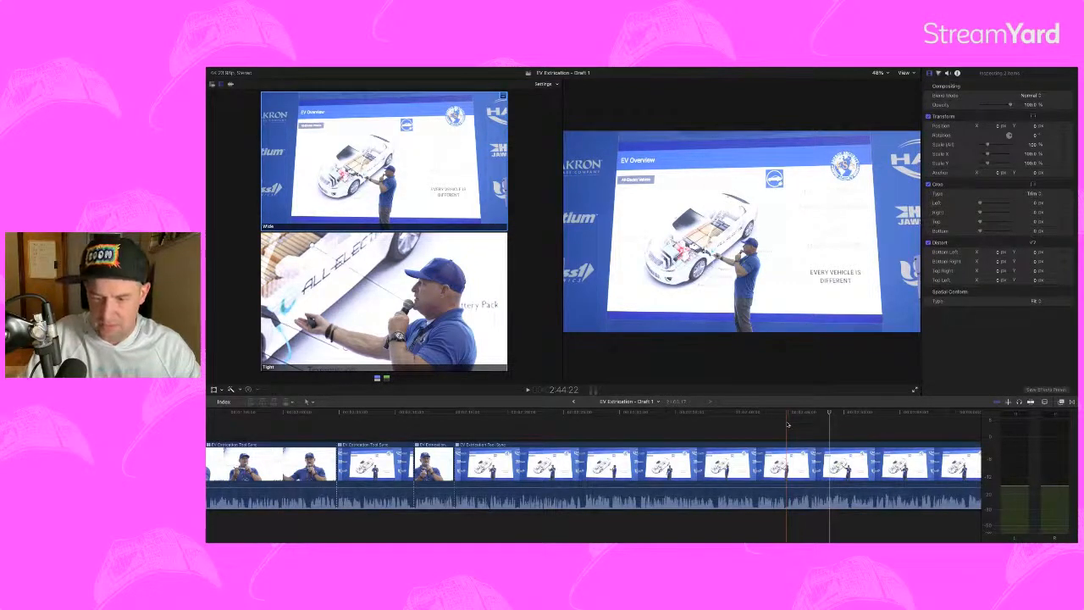
key("space")
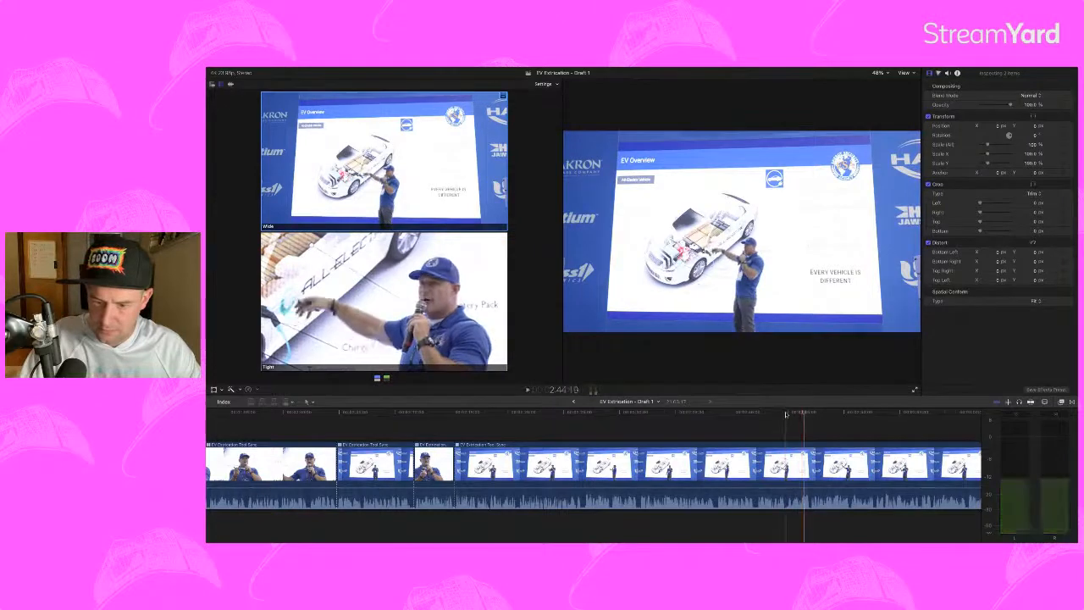
key("2")
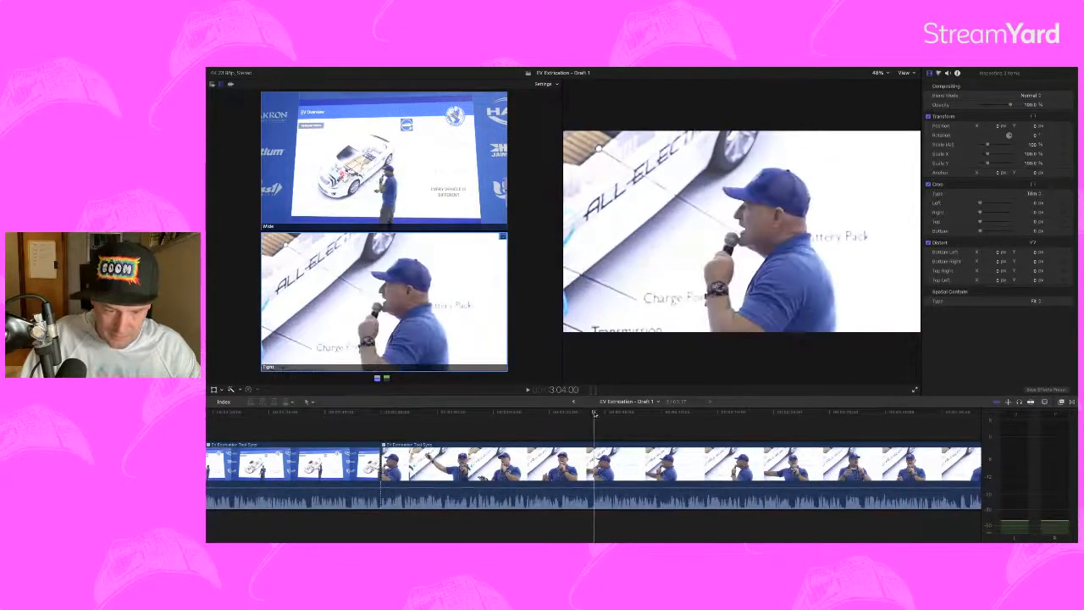
left_click(593, 412)
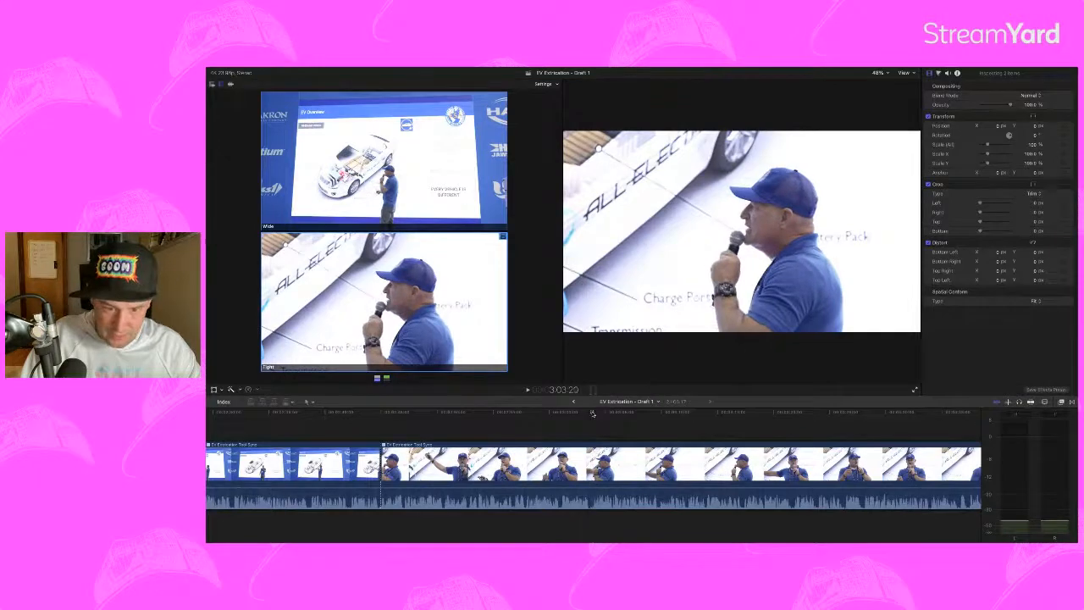
Step: Cut to the Wide angle at 3:03:20, play across the edit, and cut back to the Tight angle at 3:17:07
key("1")
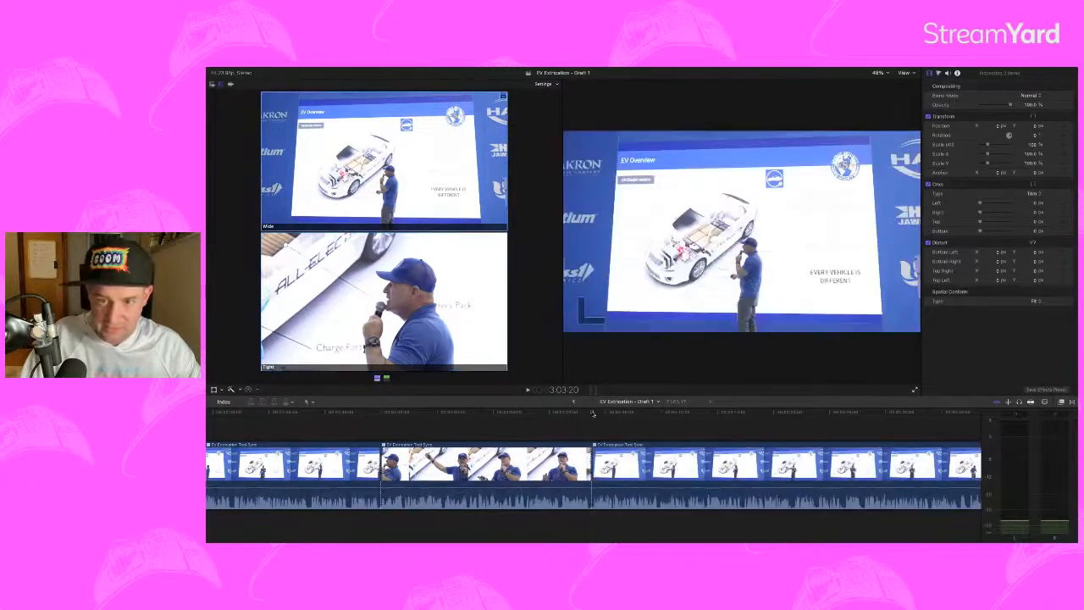
left_click(579, 412)
key("space")
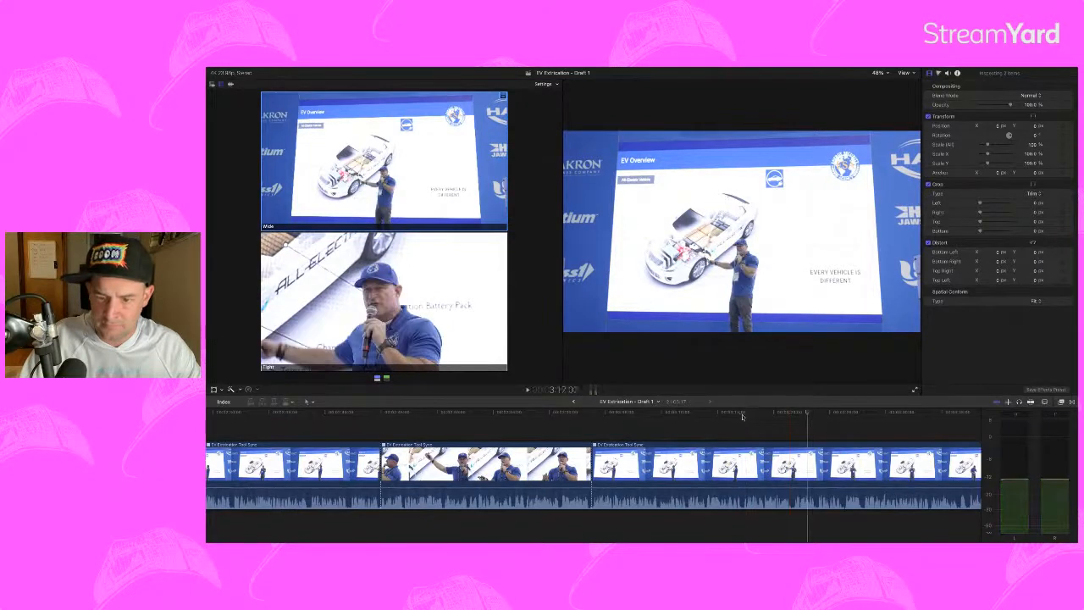
key("space")
key("space")
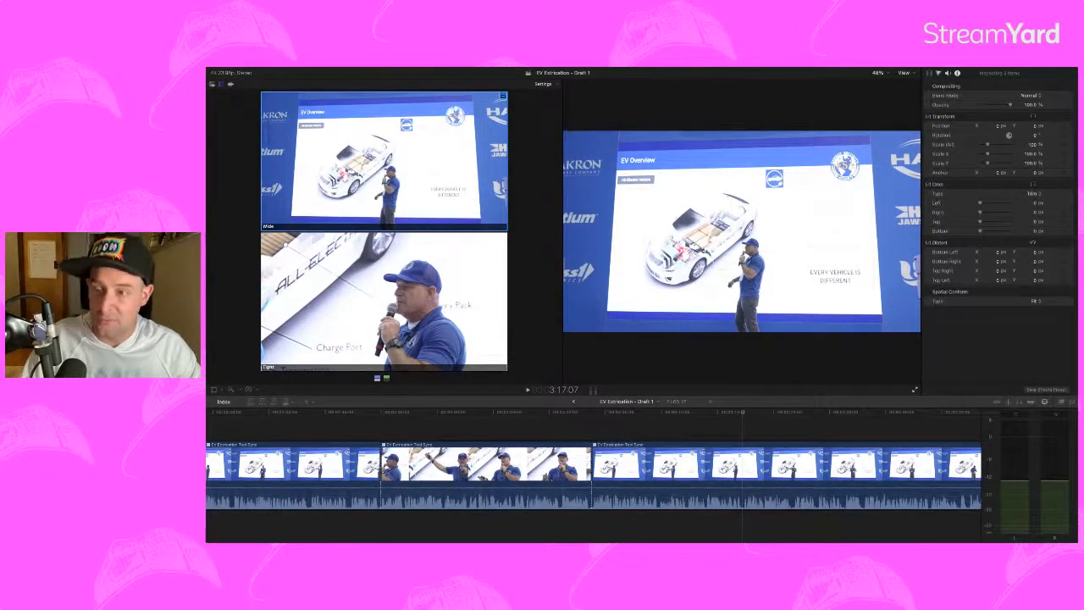
key("super+Tab")
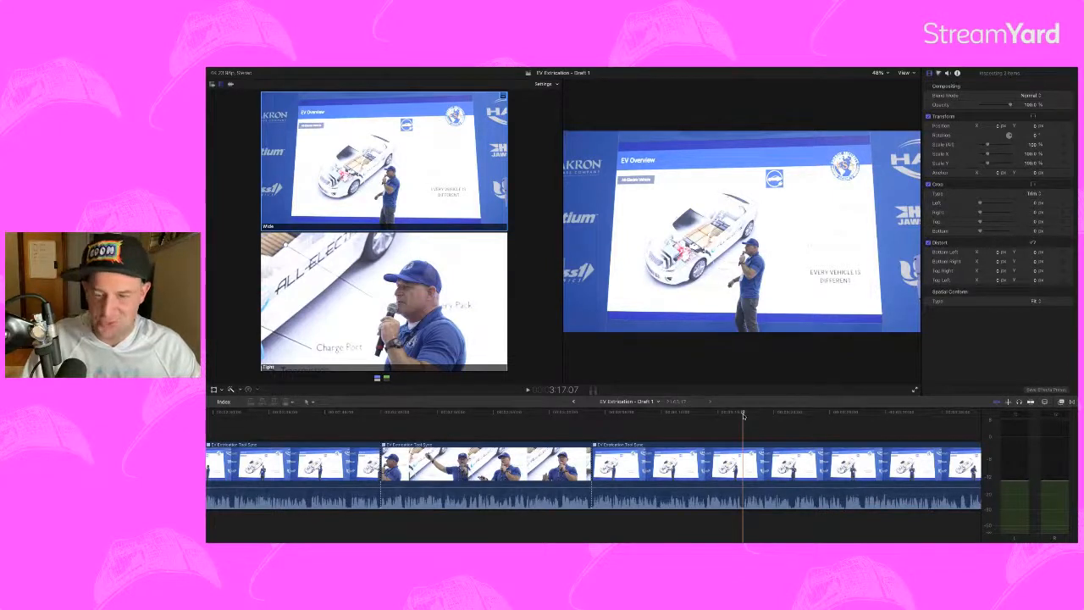
key("2")
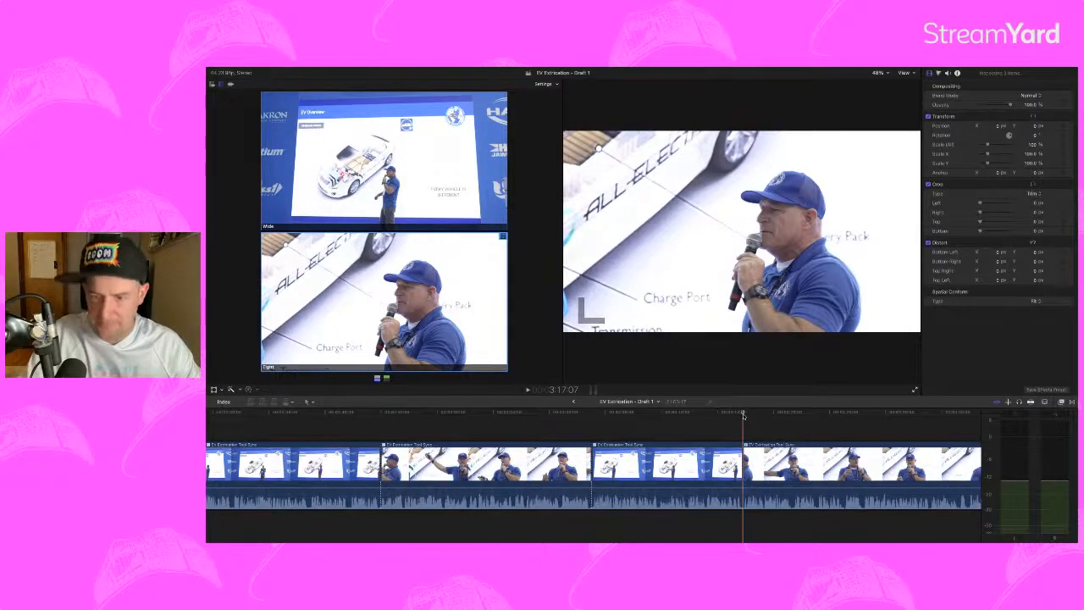
Step: Play the Tight clip, cut to the Wide angle at about 3:36, and return to the Tight angle at 3:51:03
key("space")
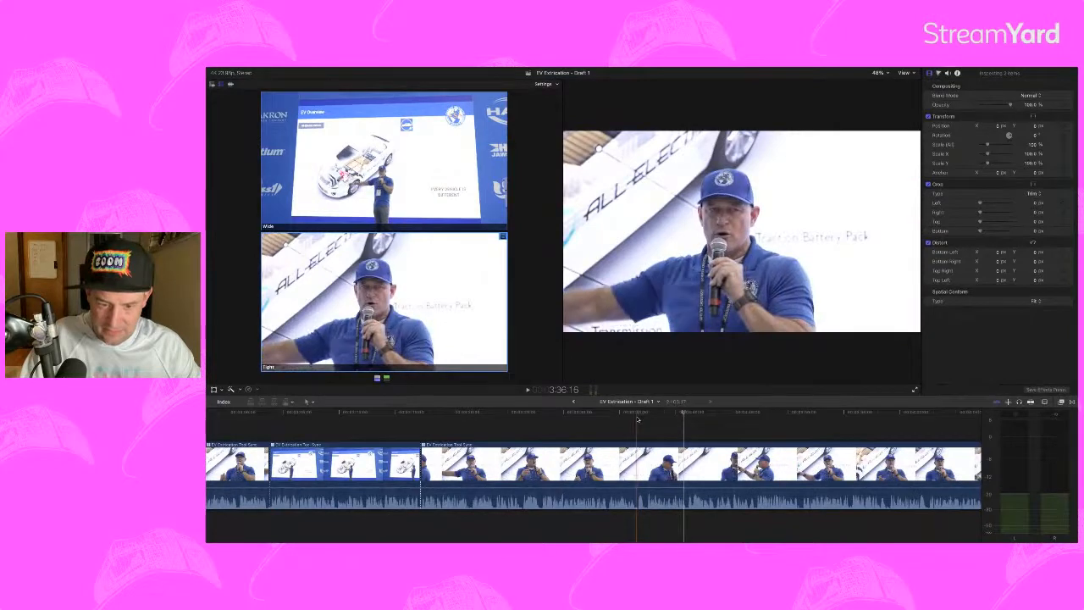
key("1")
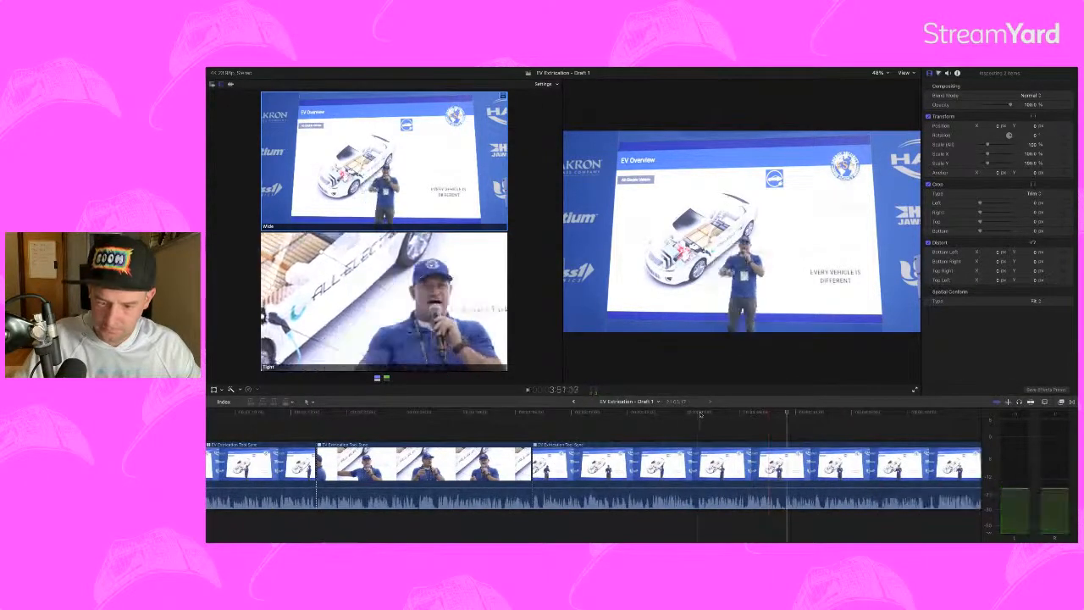
key("2")
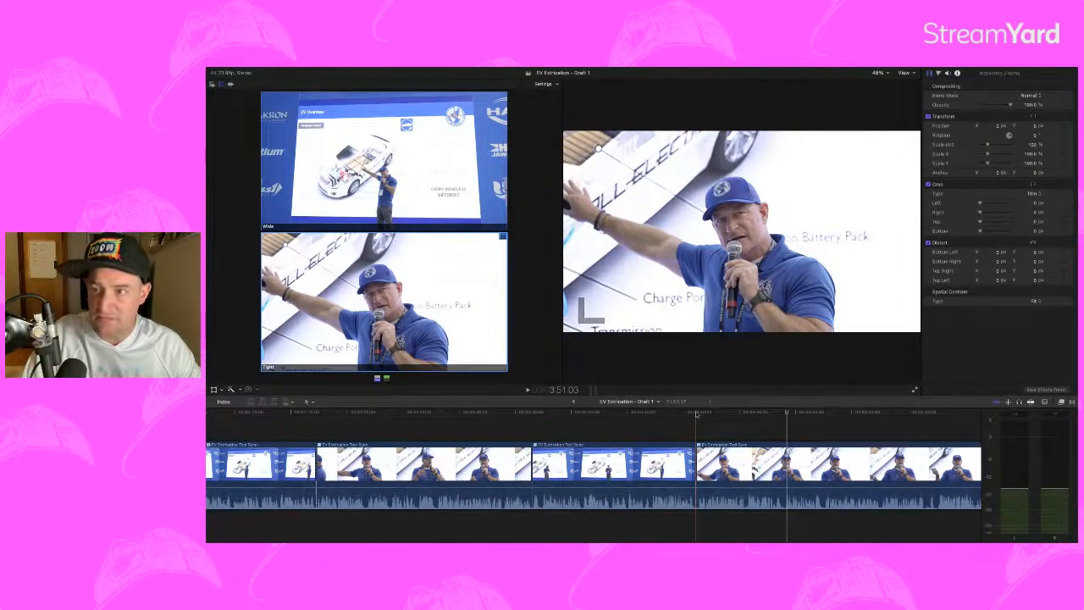
Step: Play the Tight clip and cut to the Wide angle at 4:11:19
key("space")
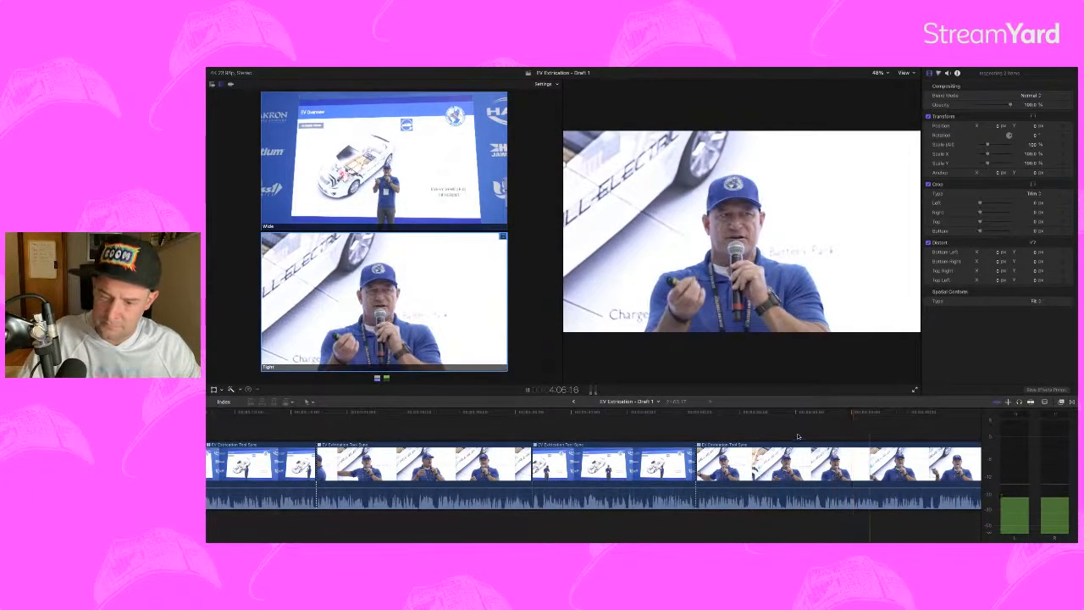
scroll(792, 435, "right", 5)
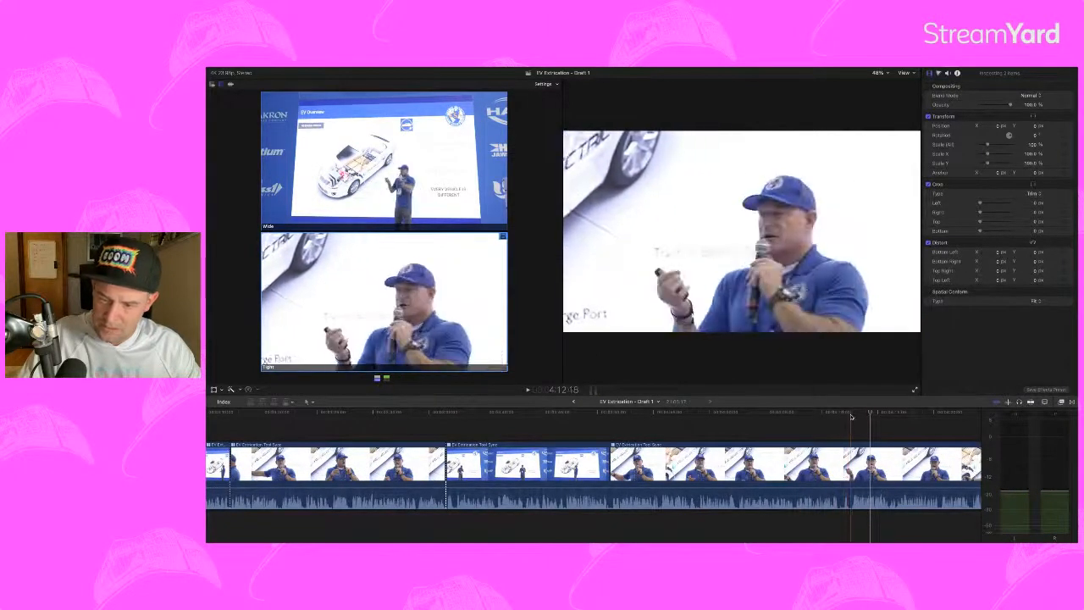
key("super+b")
key("super+z")
key("1")
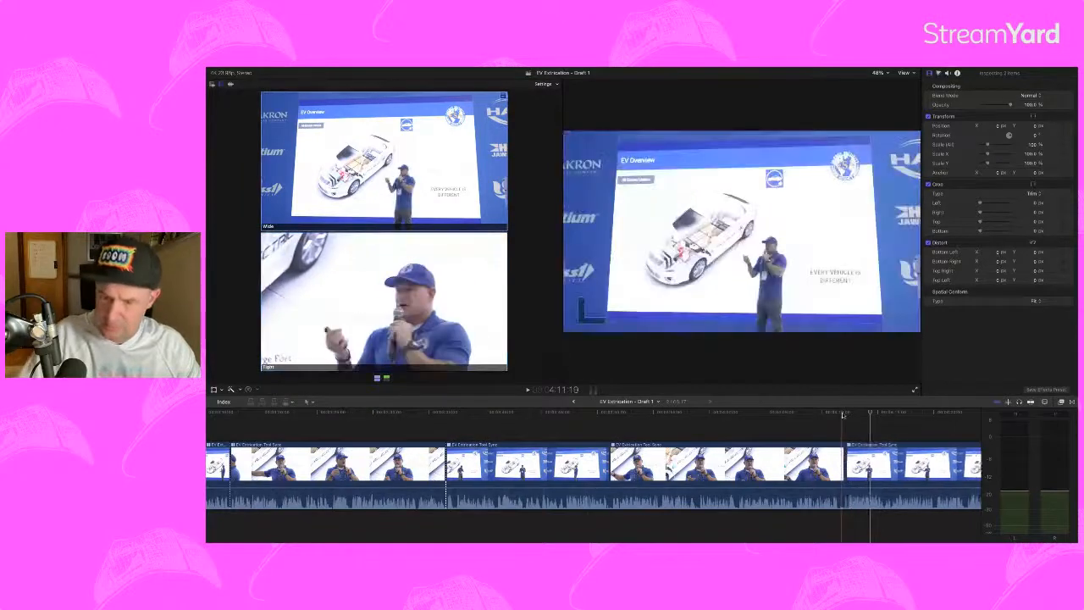
Step: Play across the new Wide cut from 4:10:19 and cut to the Tight angle at 4:22:10
left_click(831, 412)
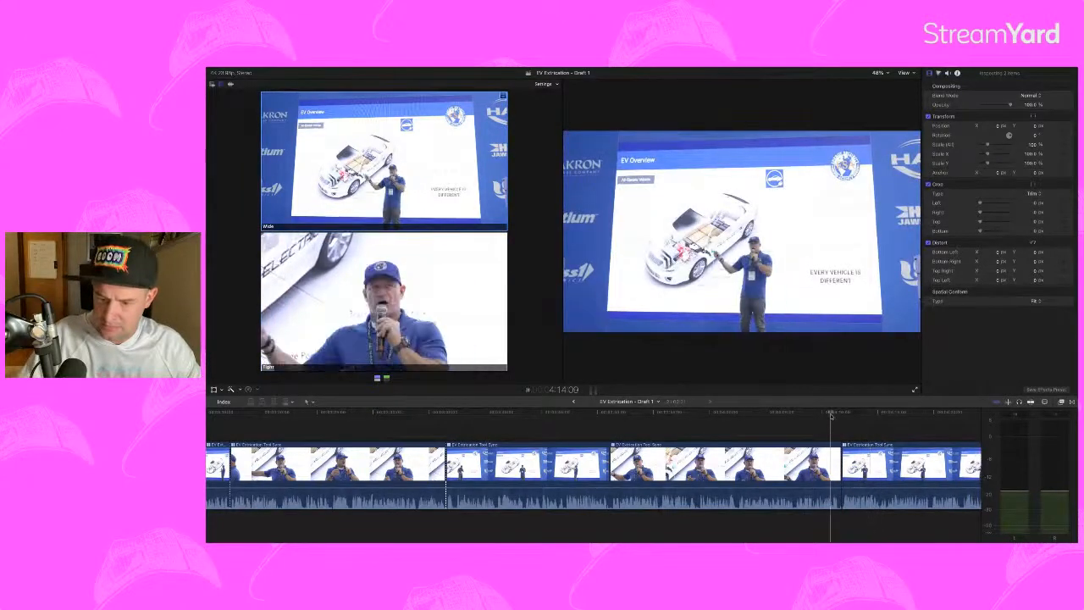
key("2")
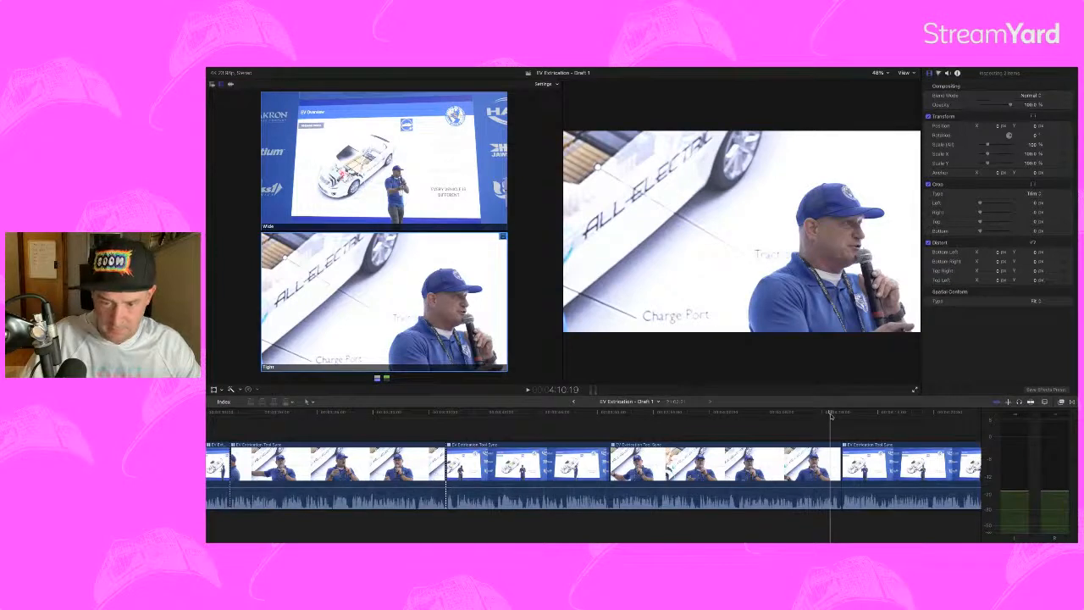
key("space")
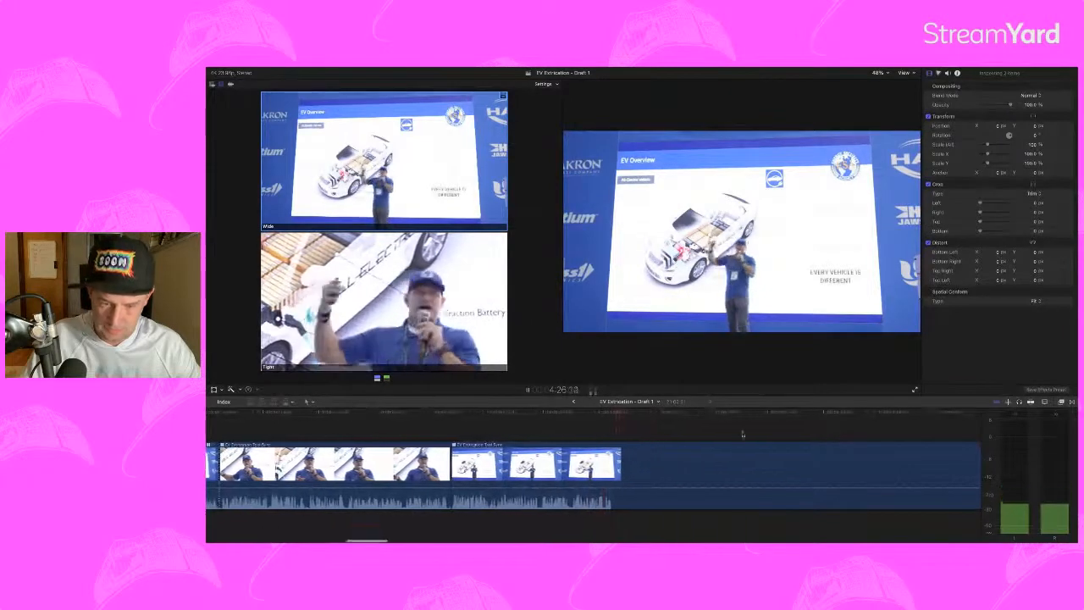
key("space")
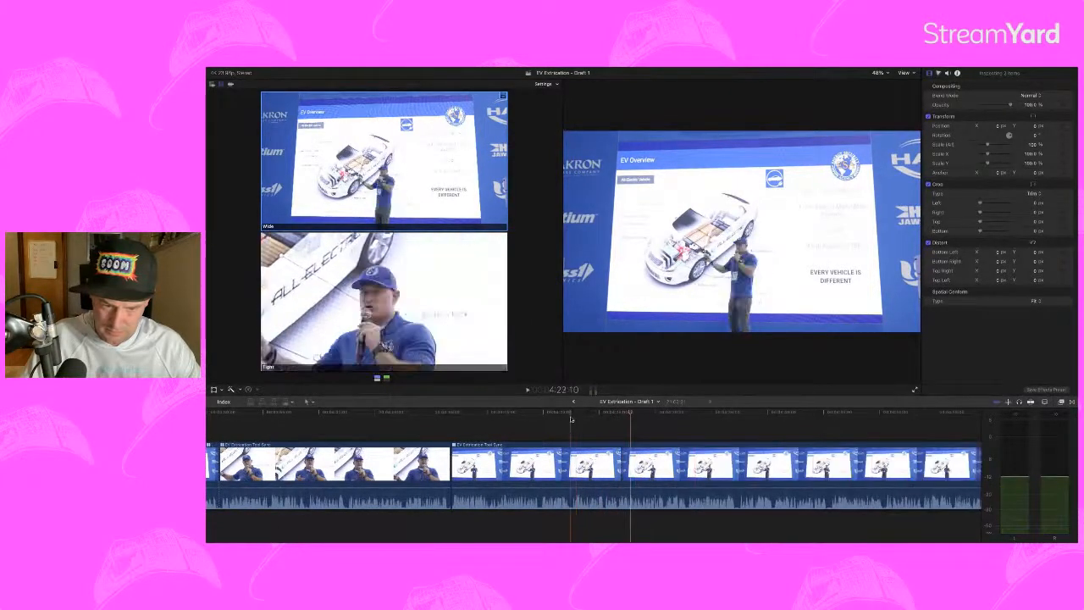
key("2")
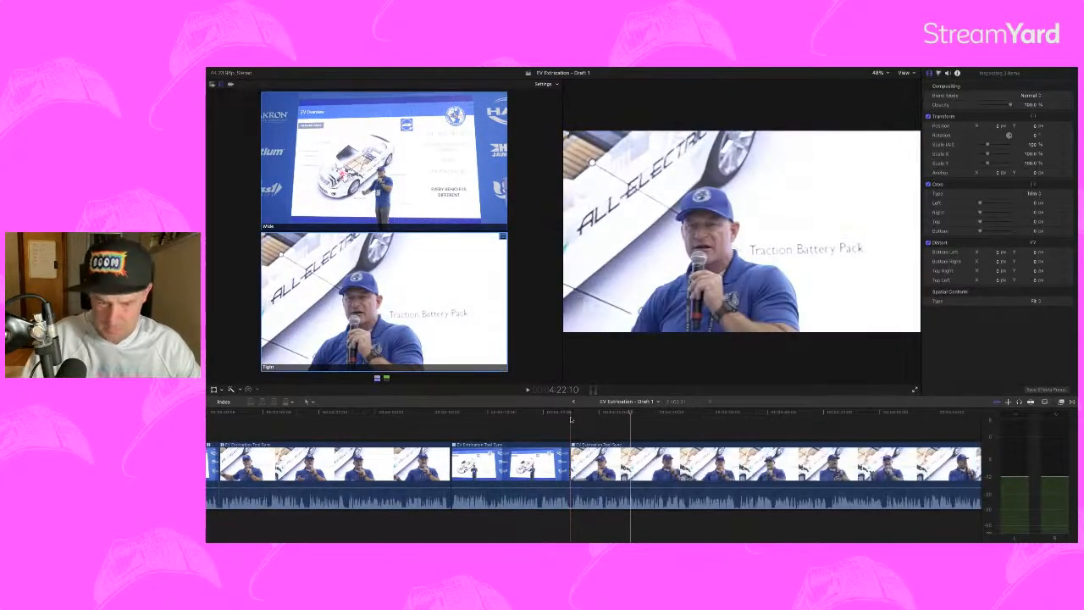
Step: Continue through the talk, cutting to the Wide angle at 4:30:22 and back to the Tight angle at 4:37:11
key("space")
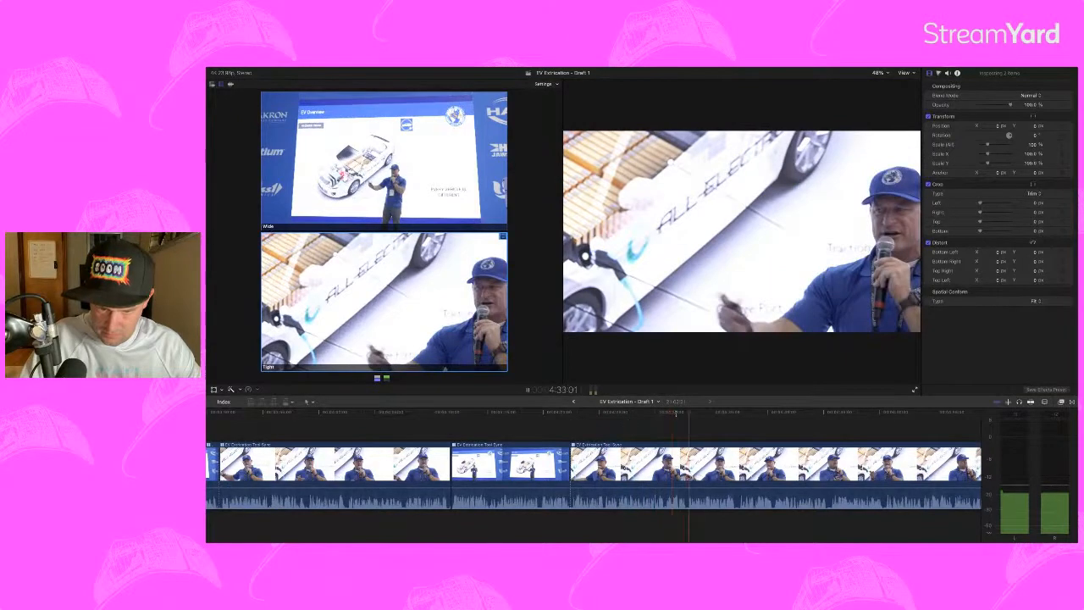
key("space")
key("1")
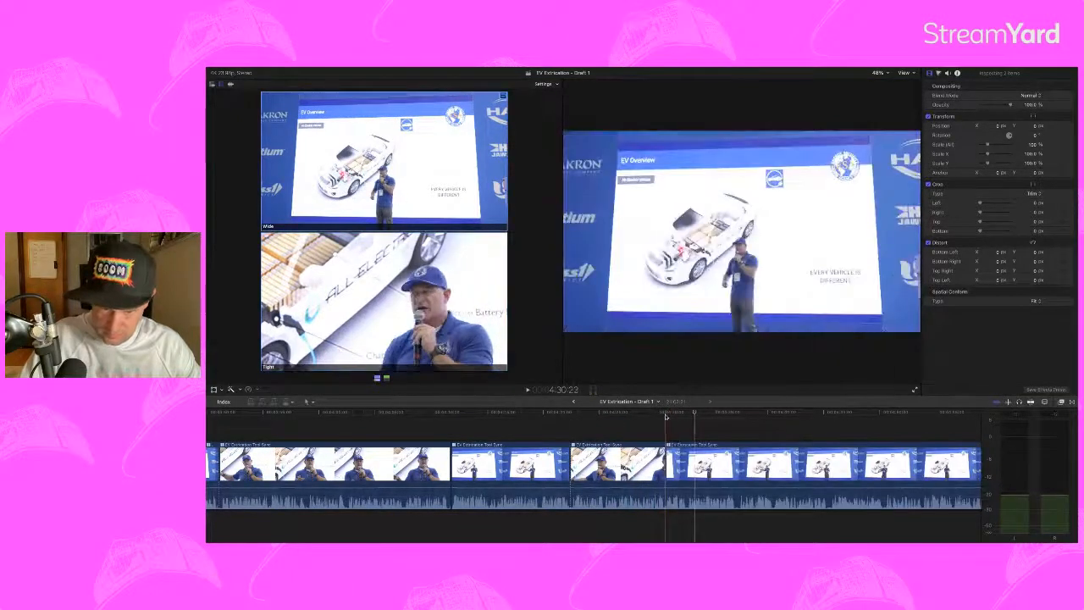
key("space")
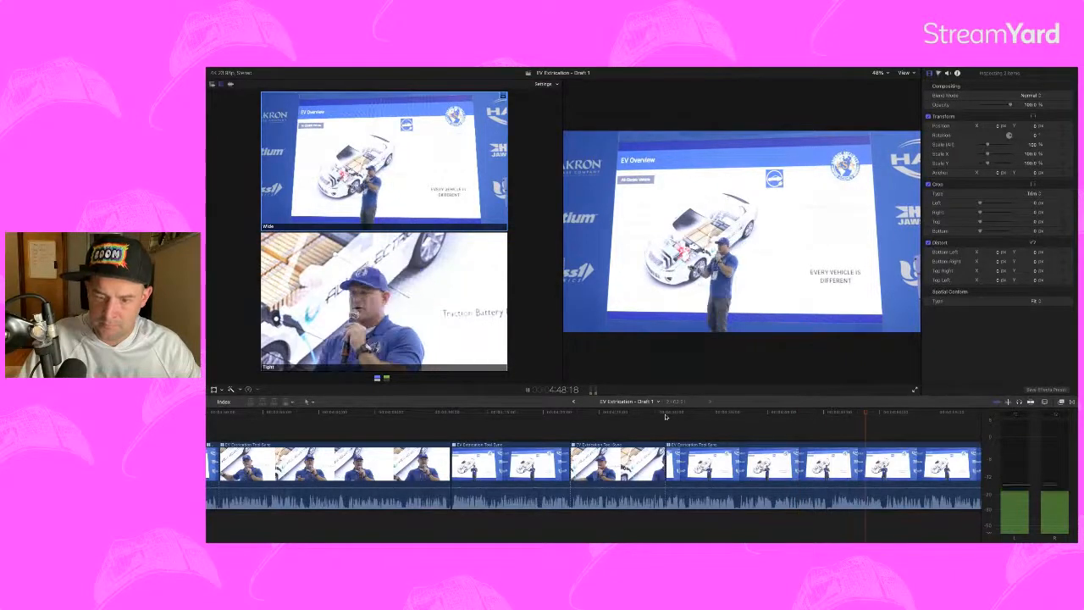
key("space")
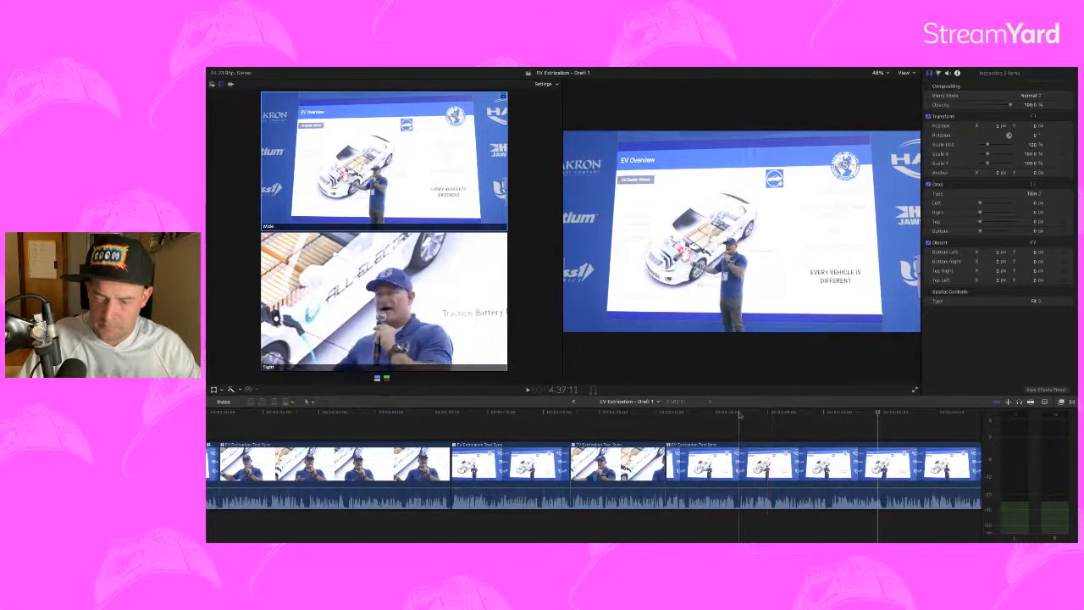
key("2")
Step: Play onward, cutting to the Wide angle at 4:45:13 and to the Tight angle at 4:59:22
key("space")
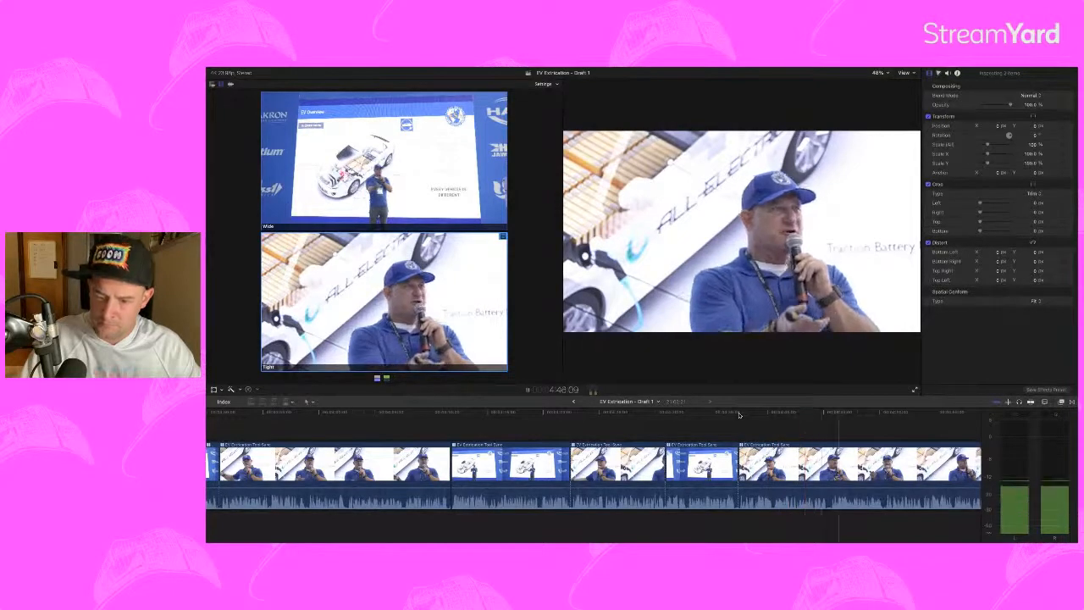
key("space")
key("1")
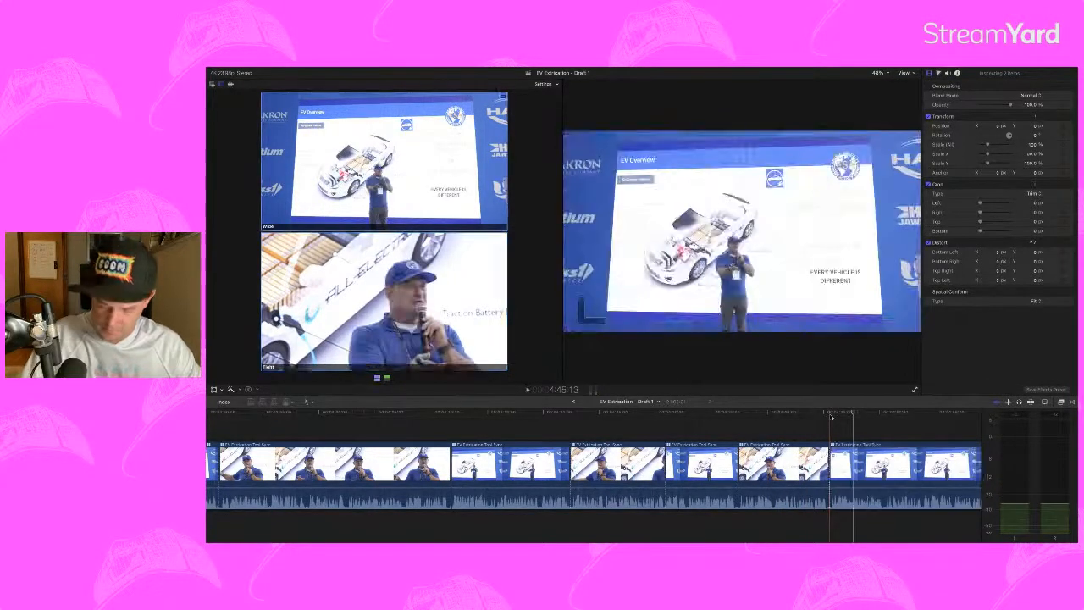
key("space")
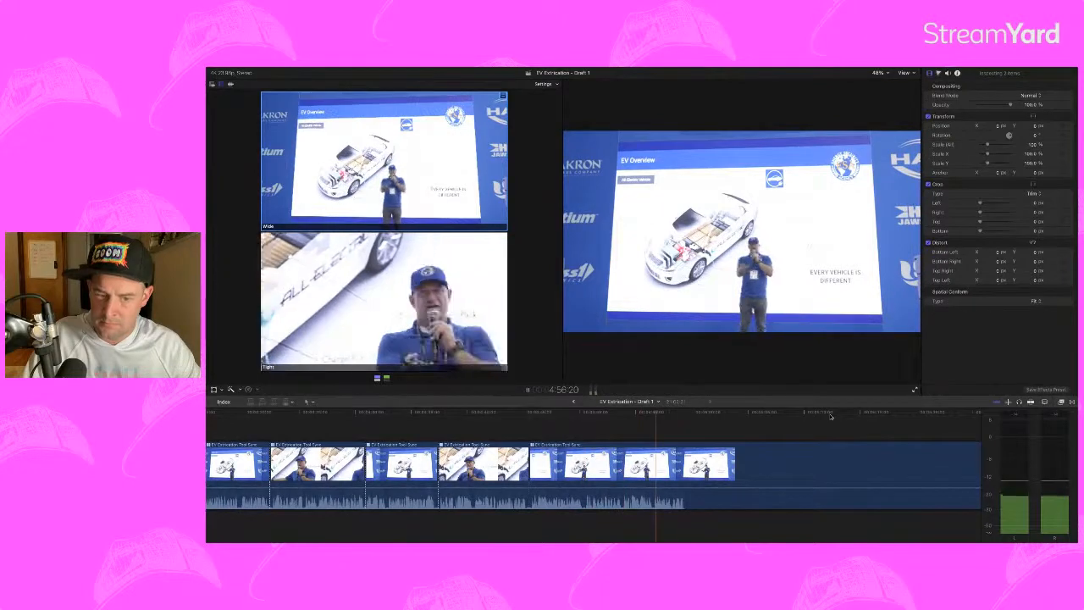
key("space")
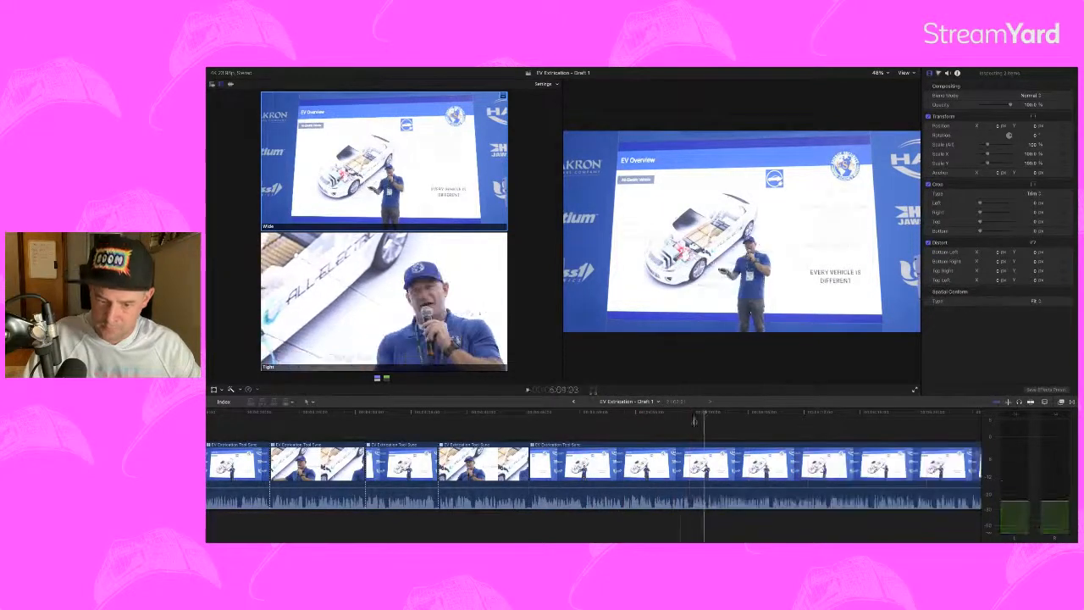
key("2")
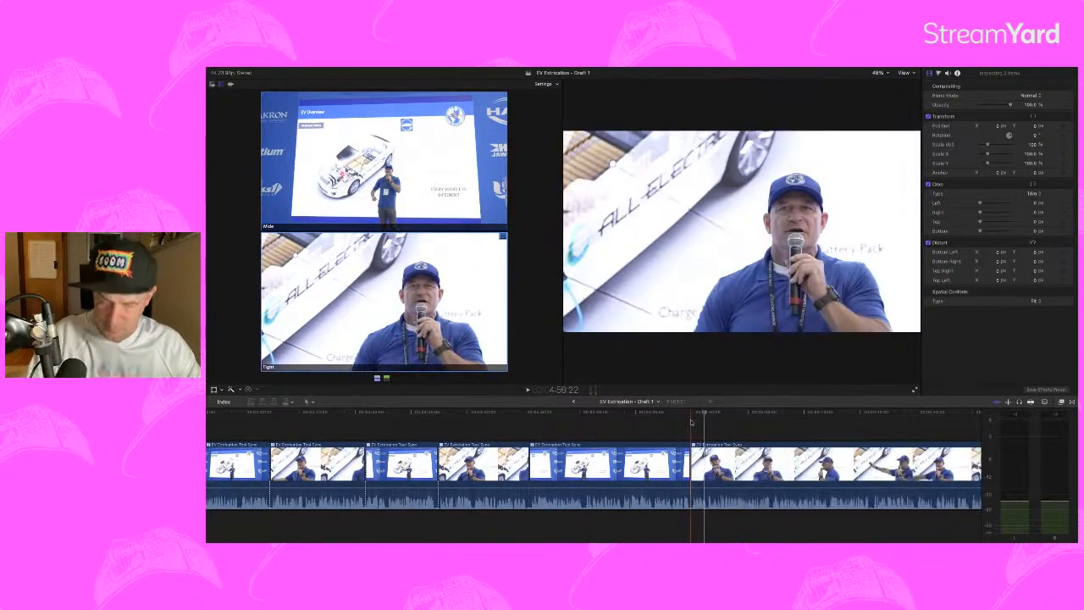
Step: Play the new Tight clip and cut to the Wide angle at about 5:15:22
key("space")
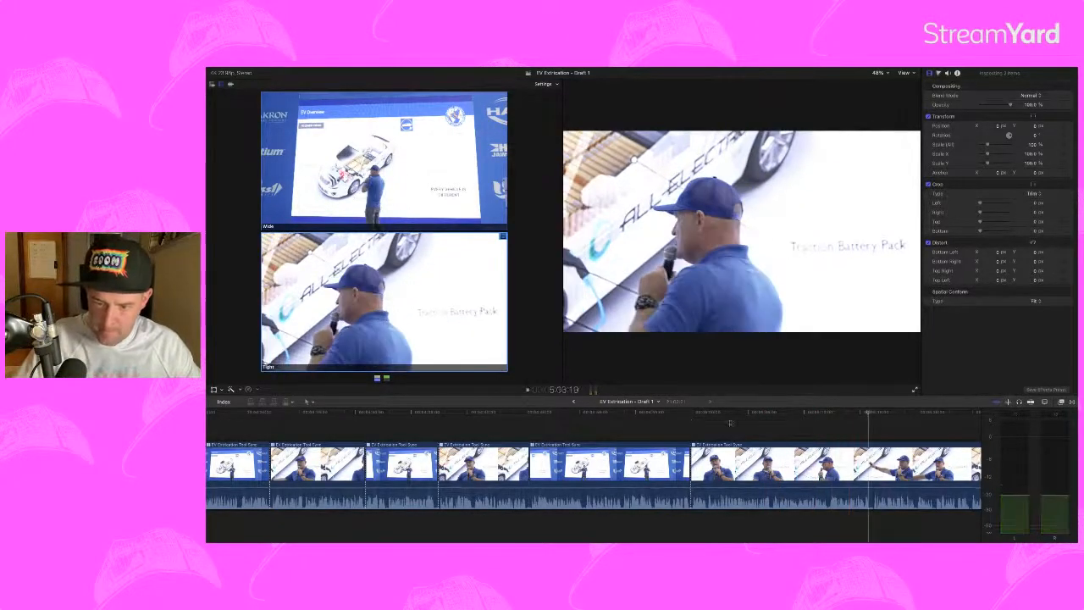
left_click(869, 416)
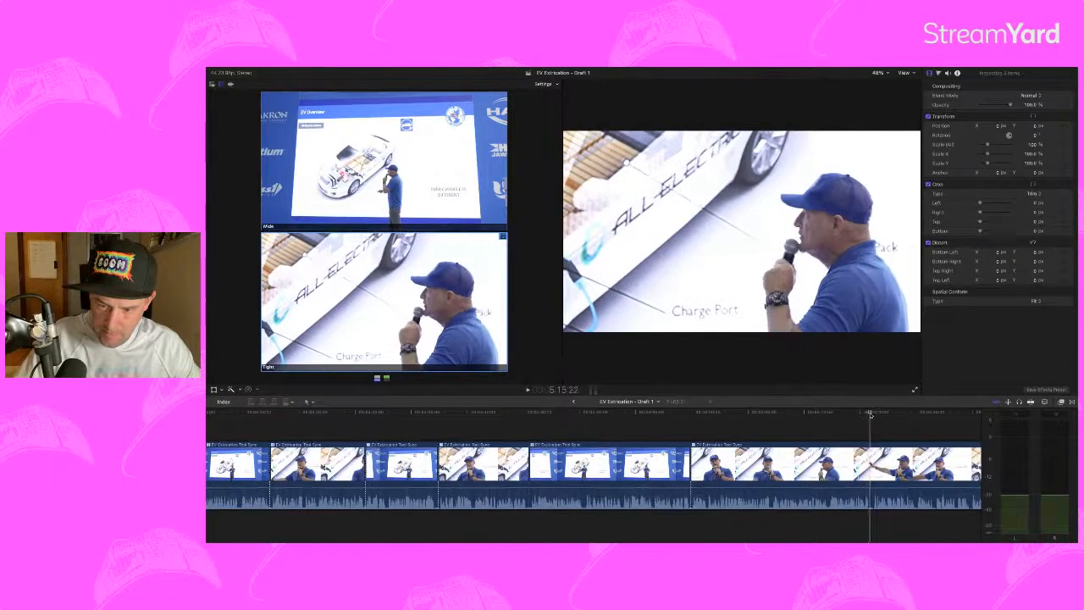
key("1")
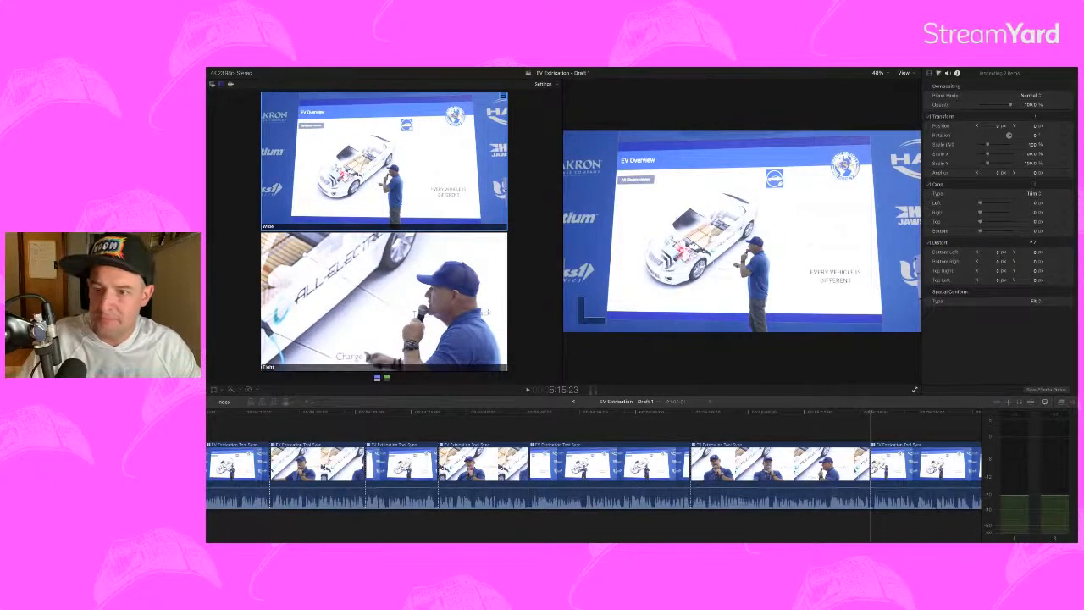
Step: Play from just before the last Wide cut and switch to the Tight angle at 5:36:19
scroll(871, 415, "right", 5)
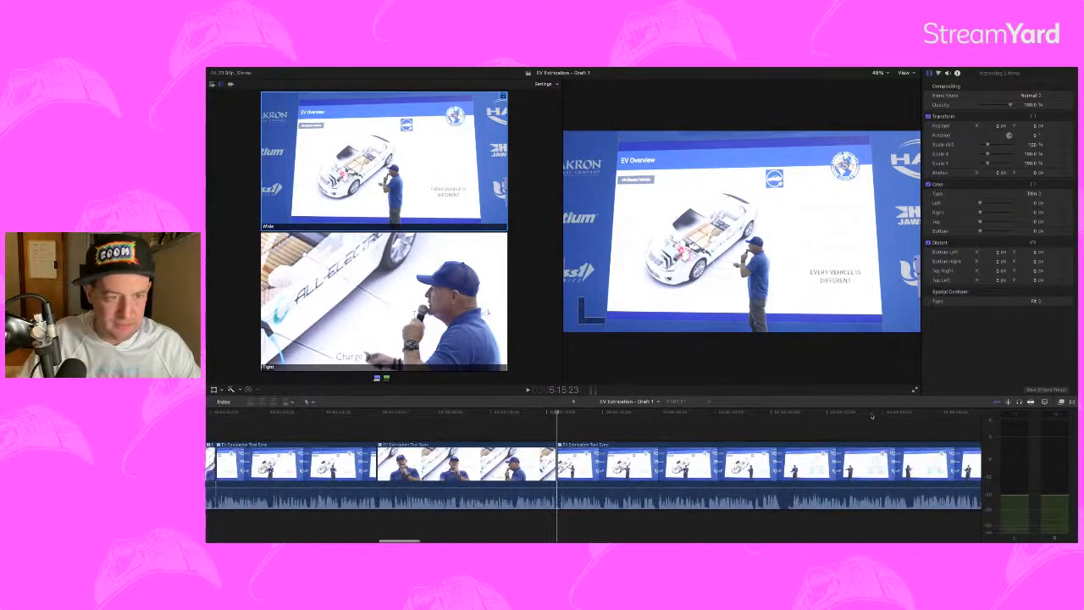
scroll(871, 415, "right", 1)
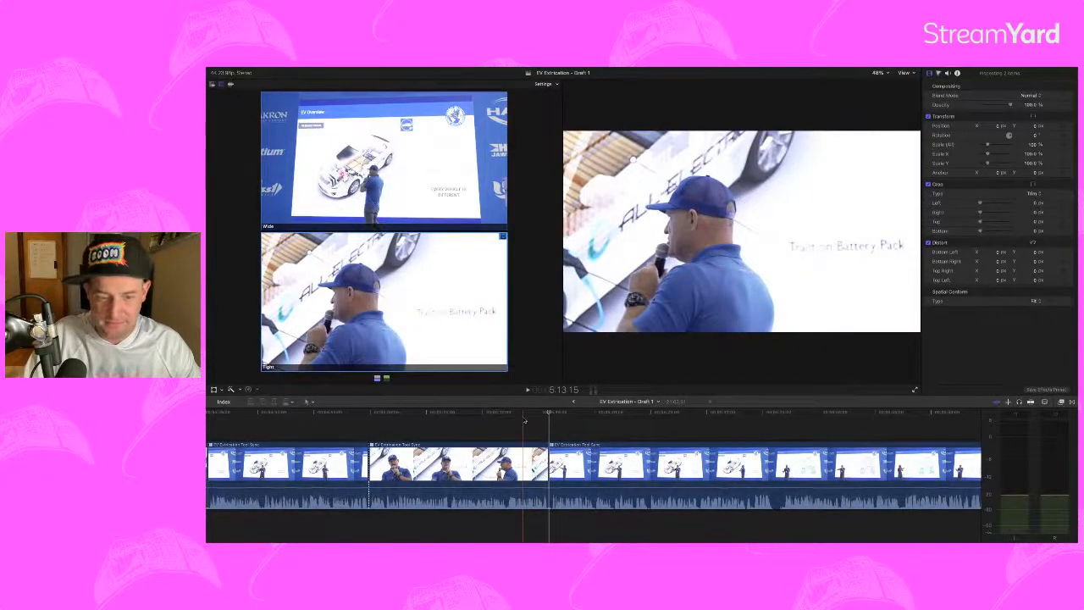
key("space")
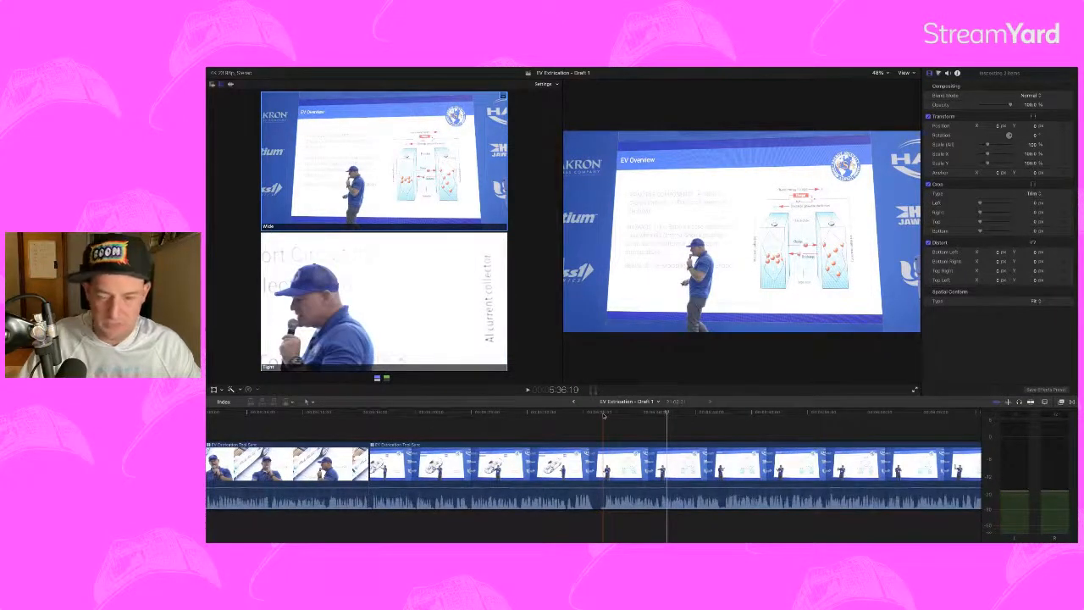
key("2")
Step: Play the new Tight clip, roll its opening edit point later to about 5:47, and play across the adjusted cut
key("space")
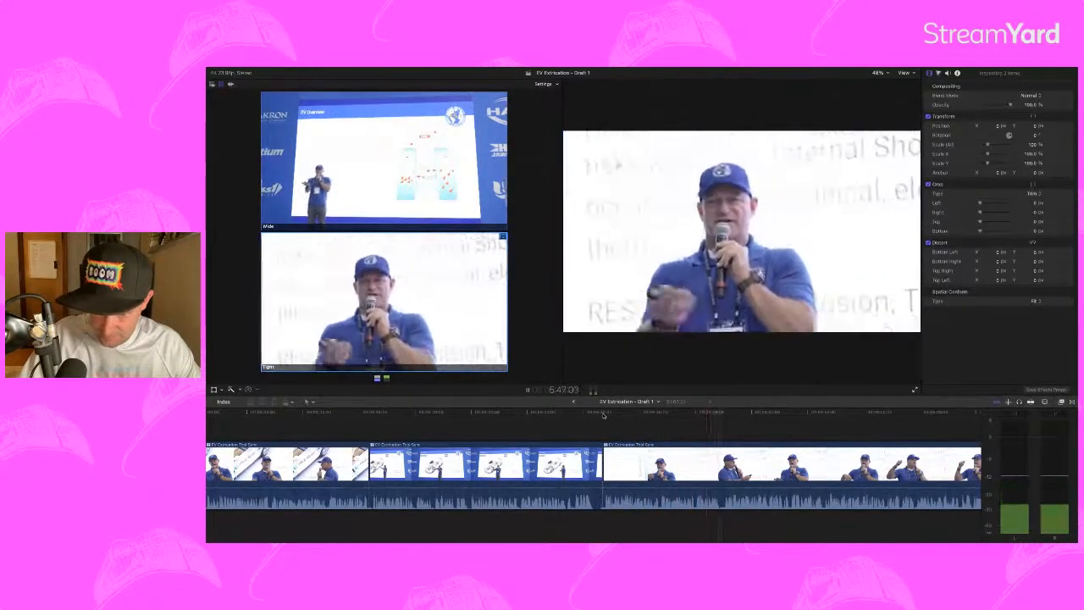
key("space")
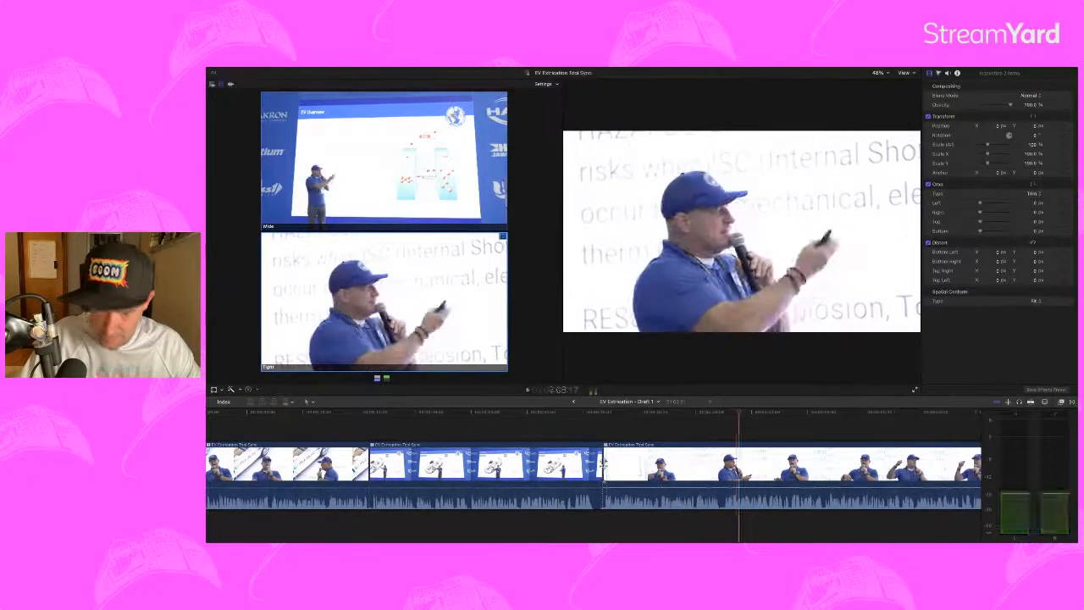
left_click_drag(604, 459, 725, 462)
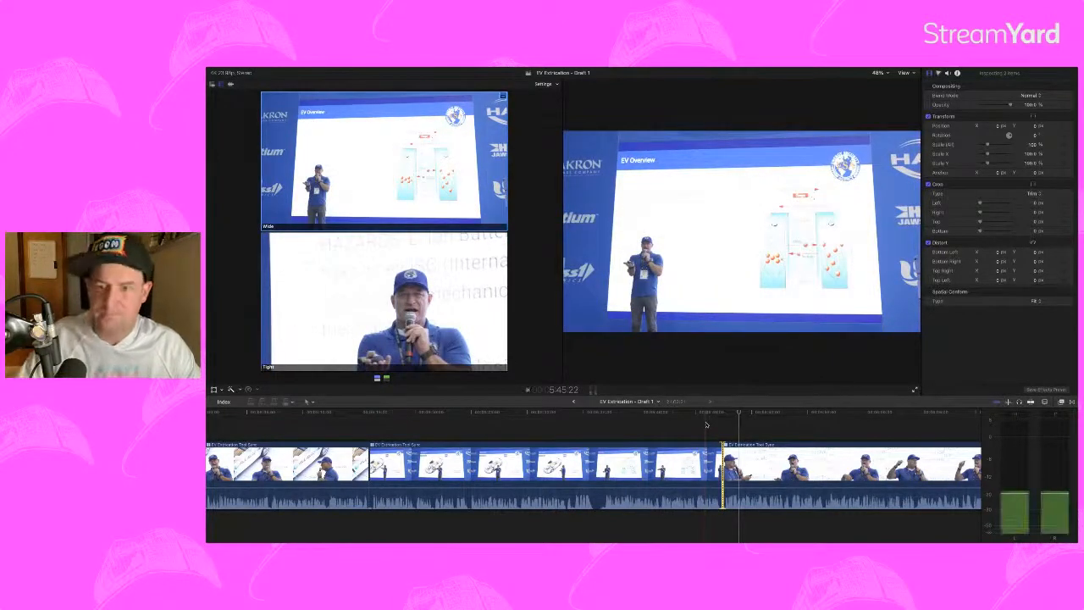
key("space")
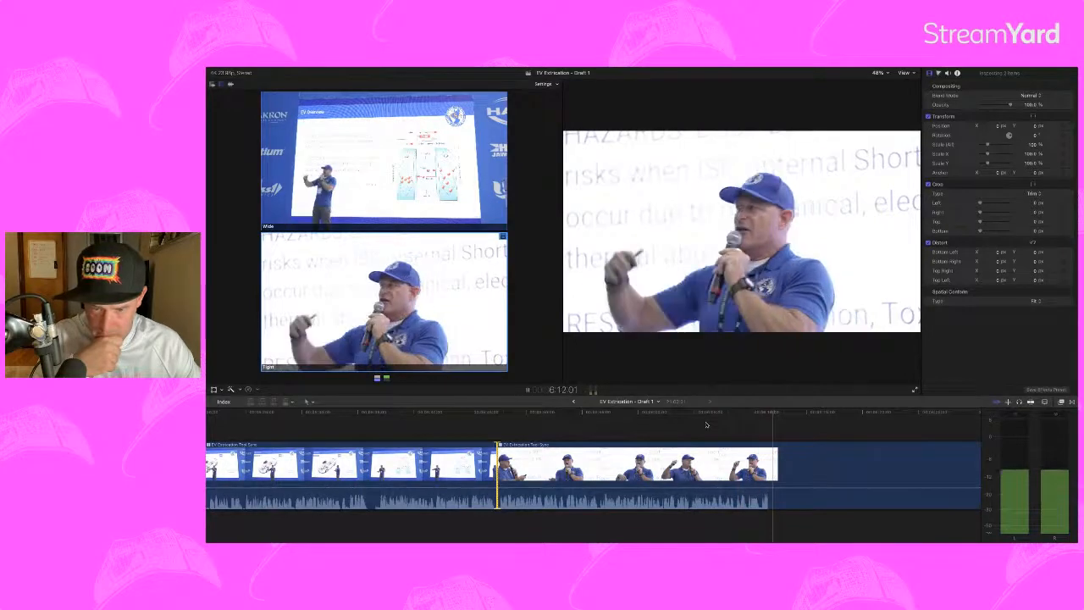
Step: Play the Tight clip past 6:12 and cut to the Wide angle at about 6:15
key("space")
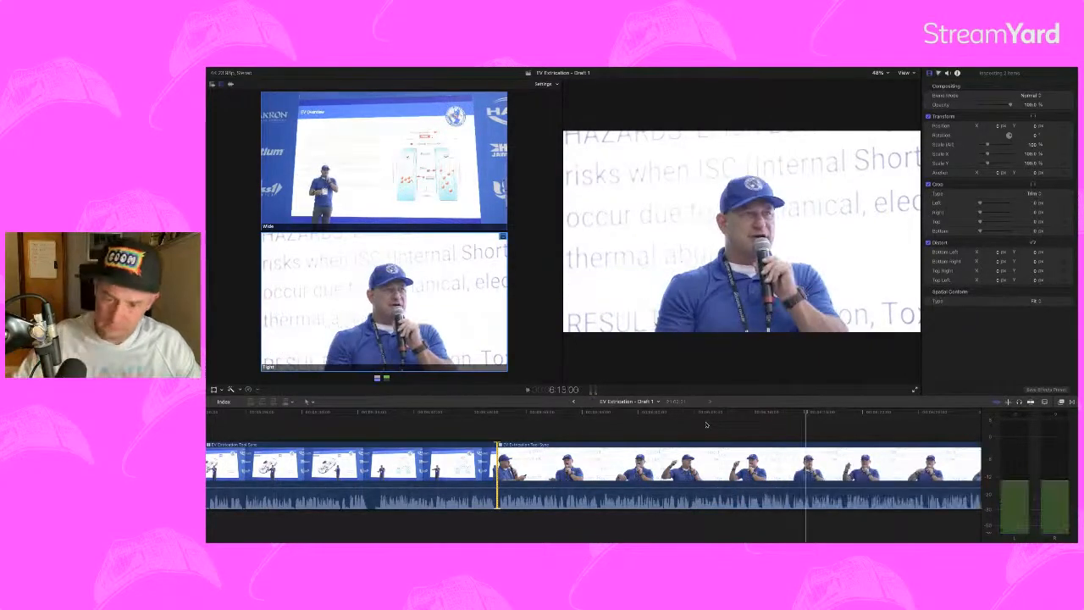
key("space")
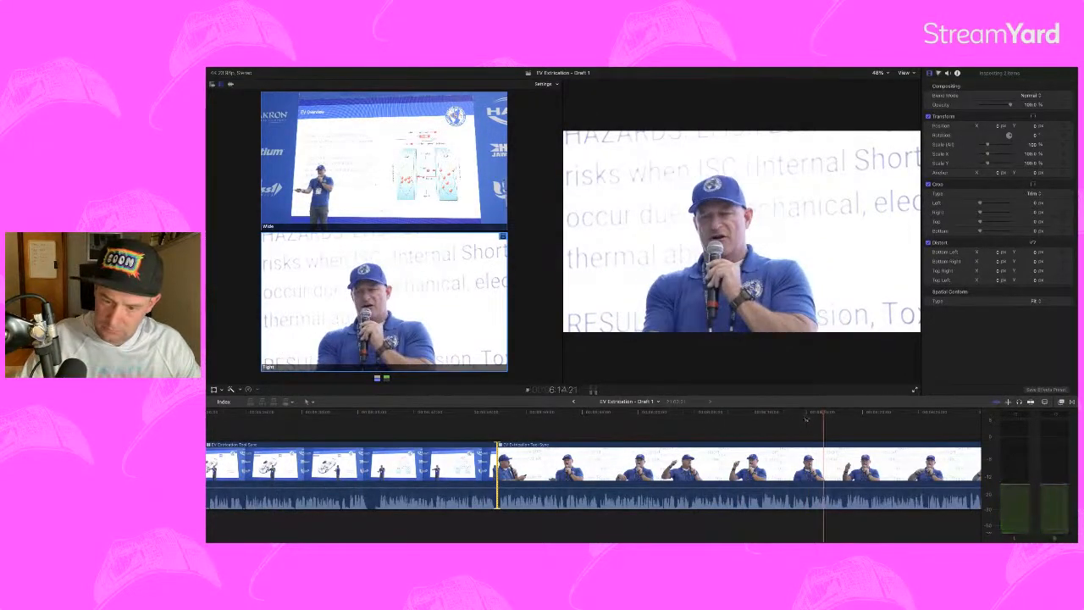
key("space")
key("1")
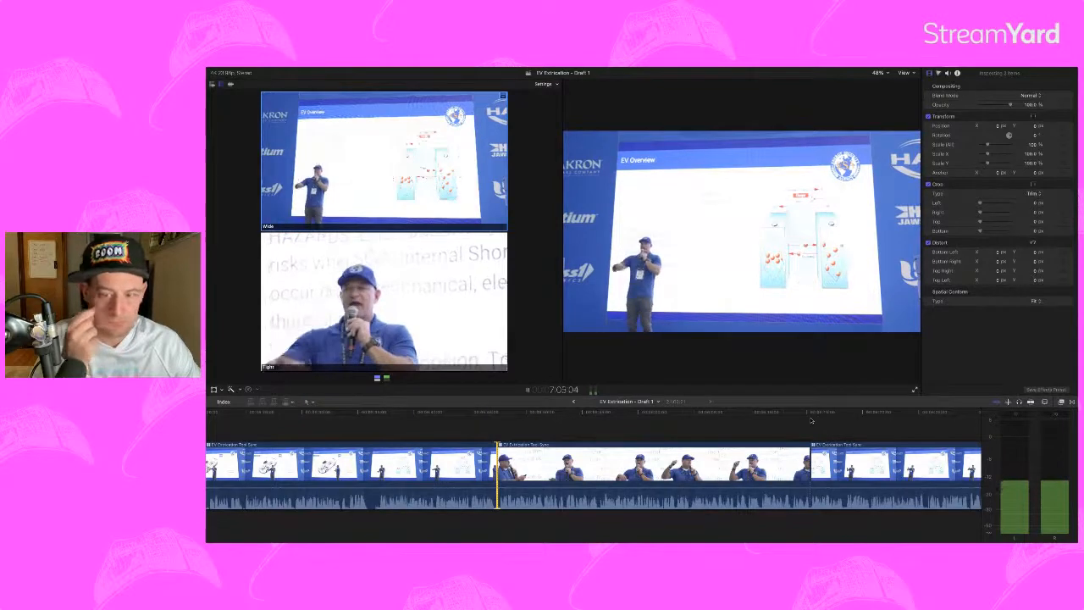
Step: Cut from the Wide angle to the Tight angle at 6:53:23, play on, and cut back to Wide at about 7:17
key("space")
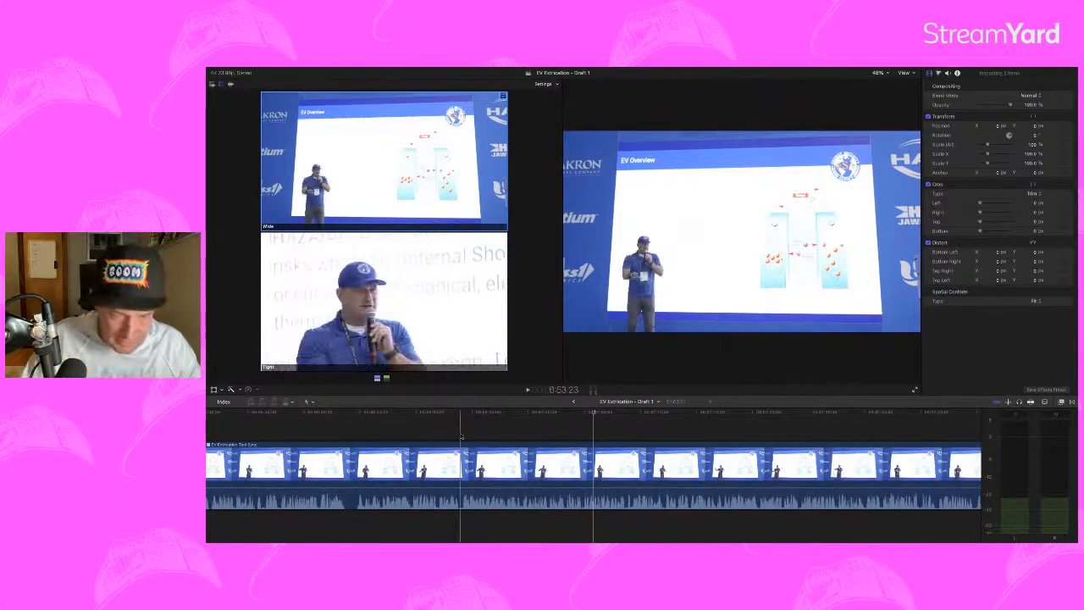
key("2")
key("space")
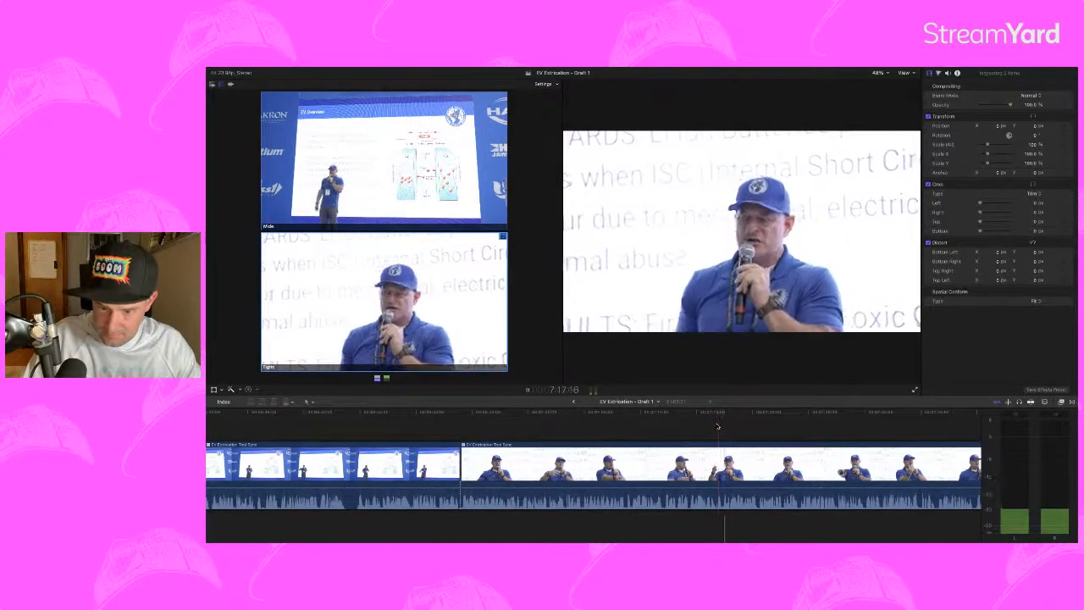
key("1")
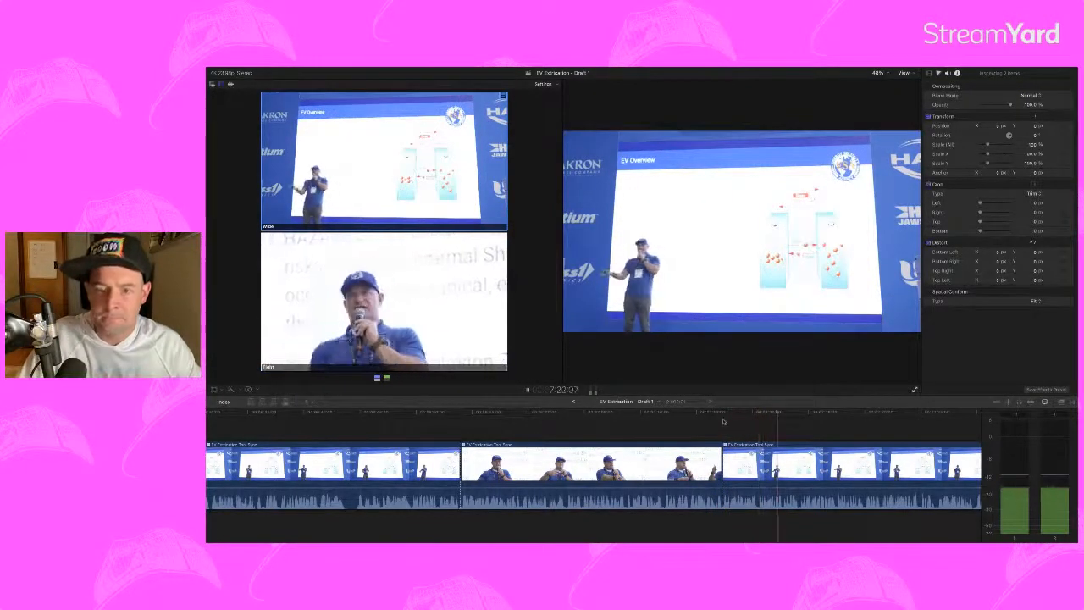
Step: Play the Wide clip onward, switch to the Tight angle at 8:47:07, and roll that edit point slightly later
scroll(723, 421, "right", 5)
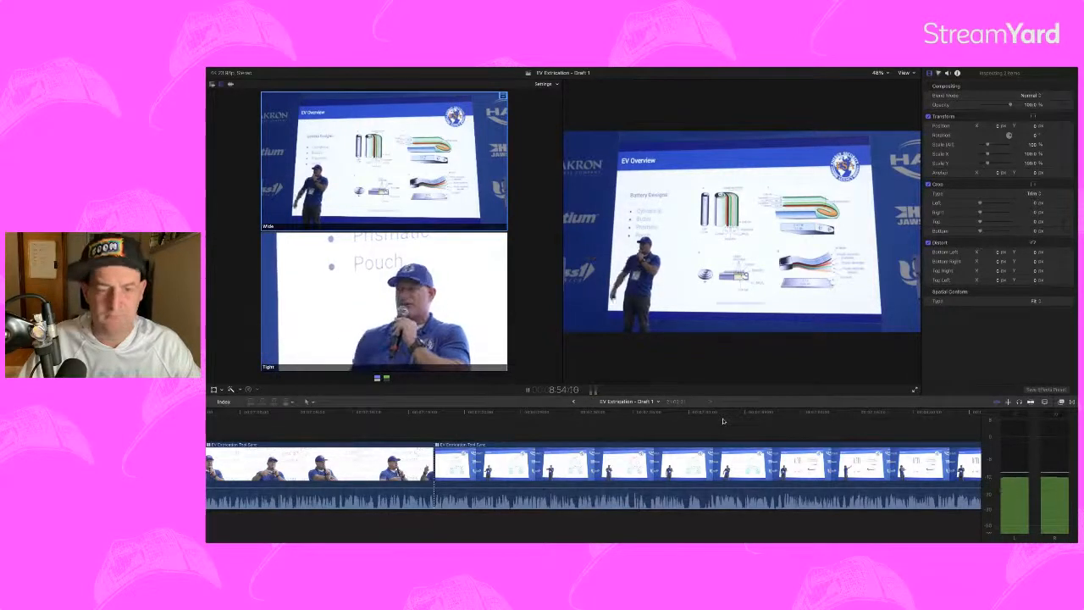
key("space")
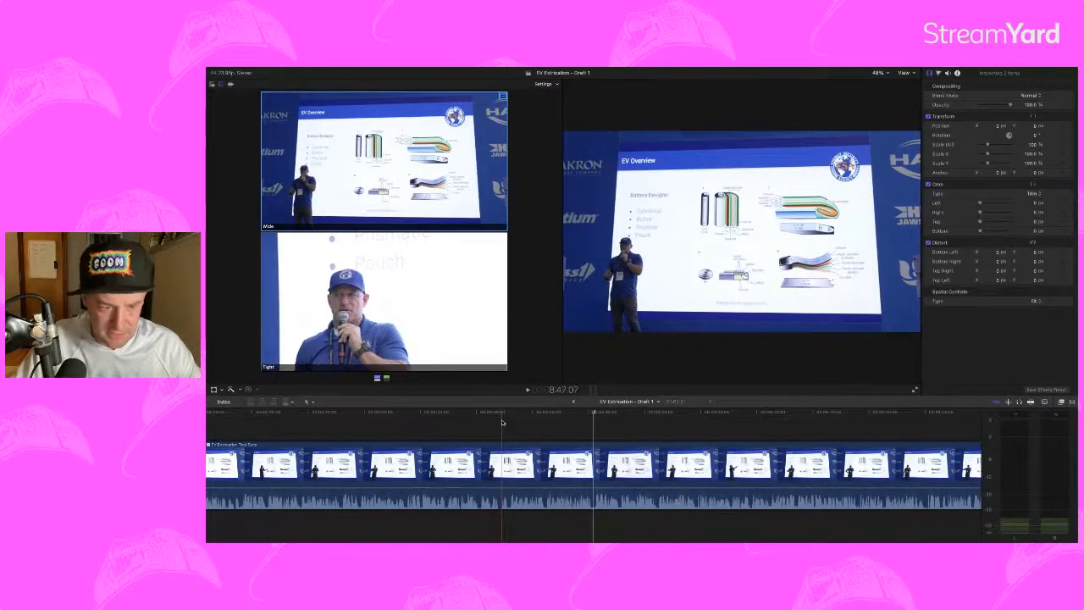
key("2")
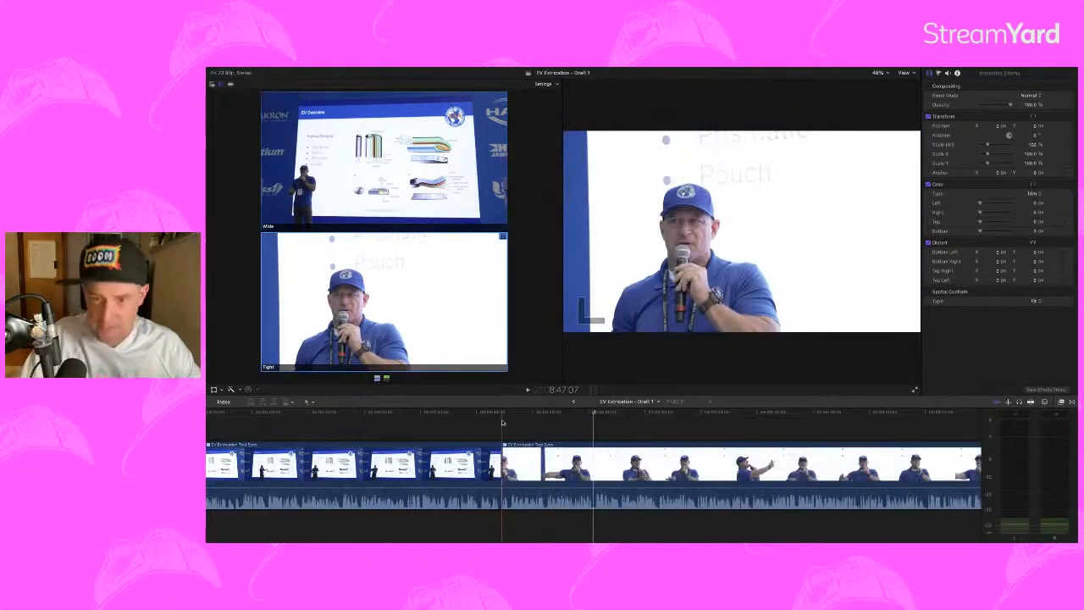
key("space")
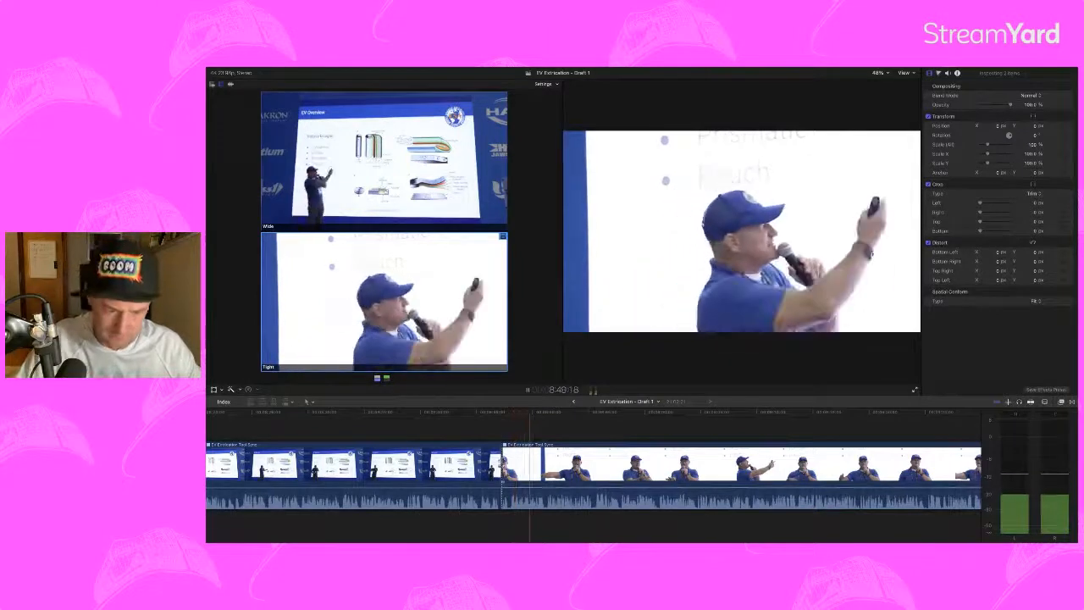
left_click_drag(502, 464, 510, 464)
key("space")
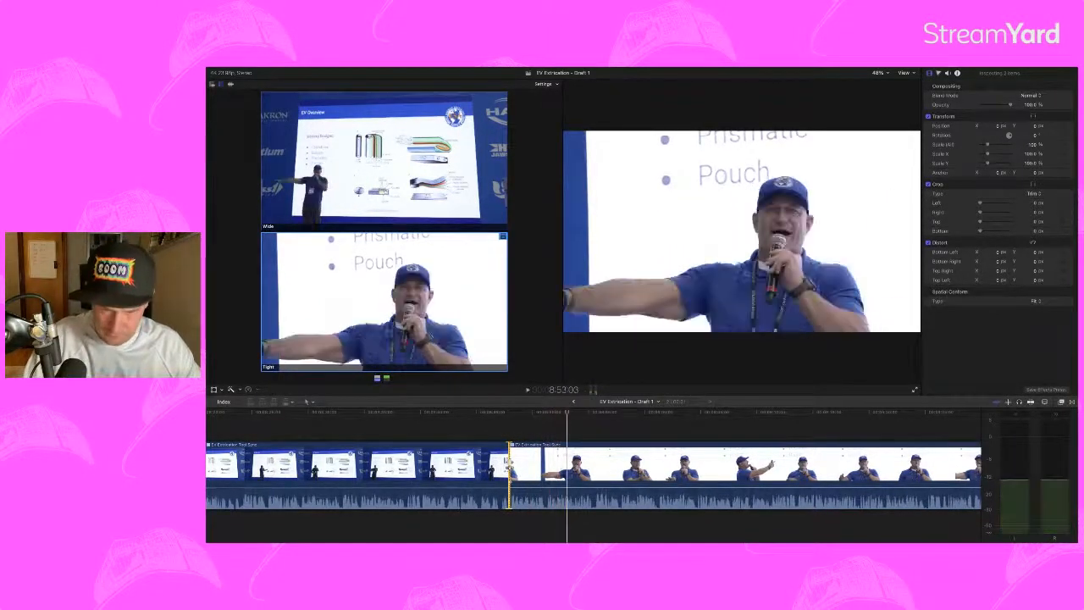
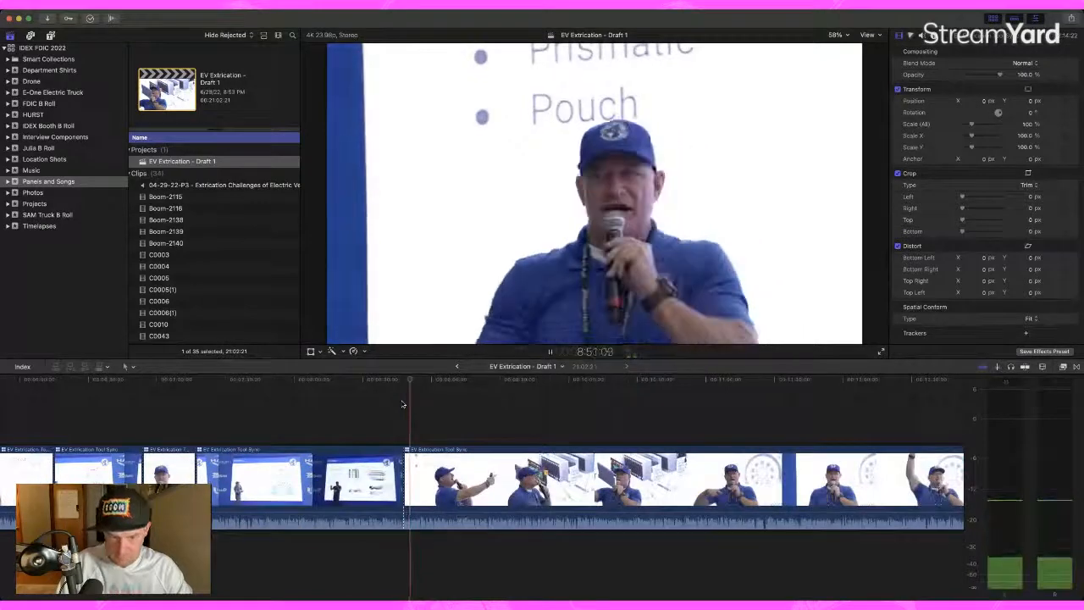
Step: Play through the Tight clip from about 8:51 and cut to the Wide angle at 9:11:06
key("super+equal")
key("super+equal")
key("super+equal")
key("super+equal")
key("space")
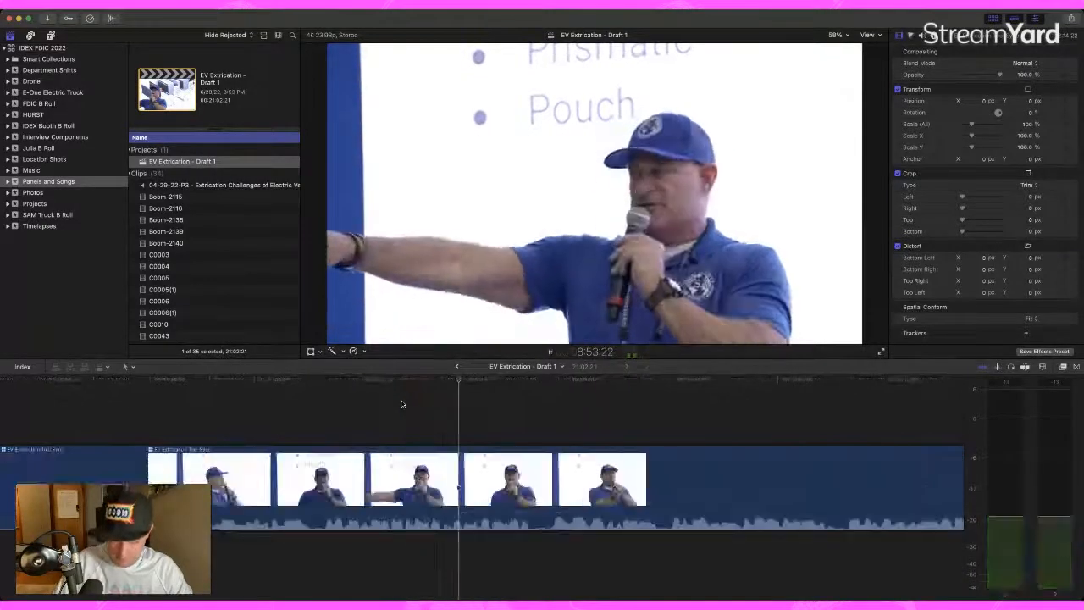
key("super+minus")
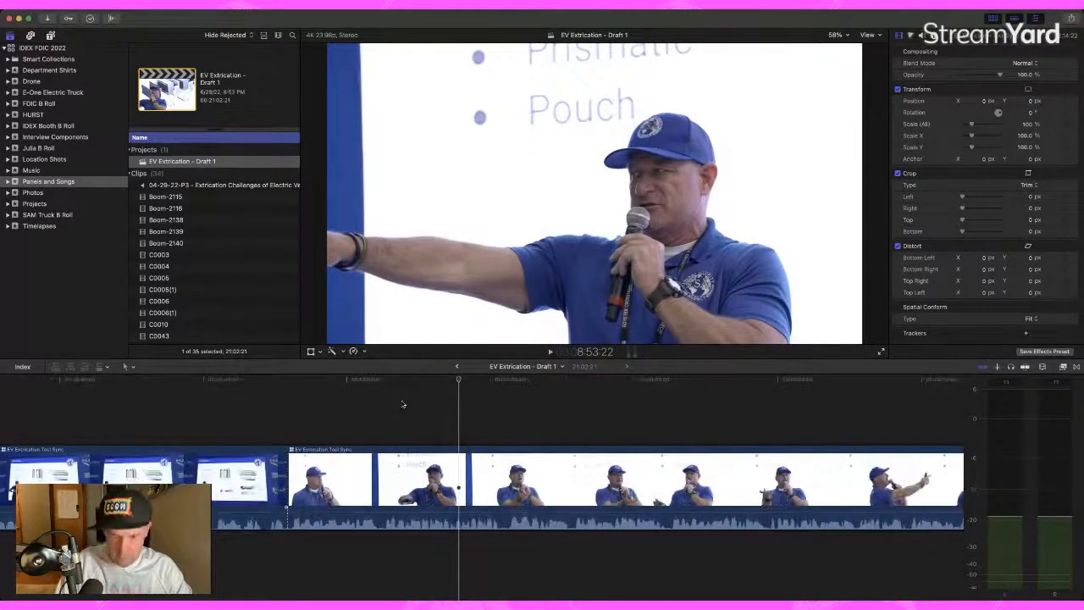
key("space")
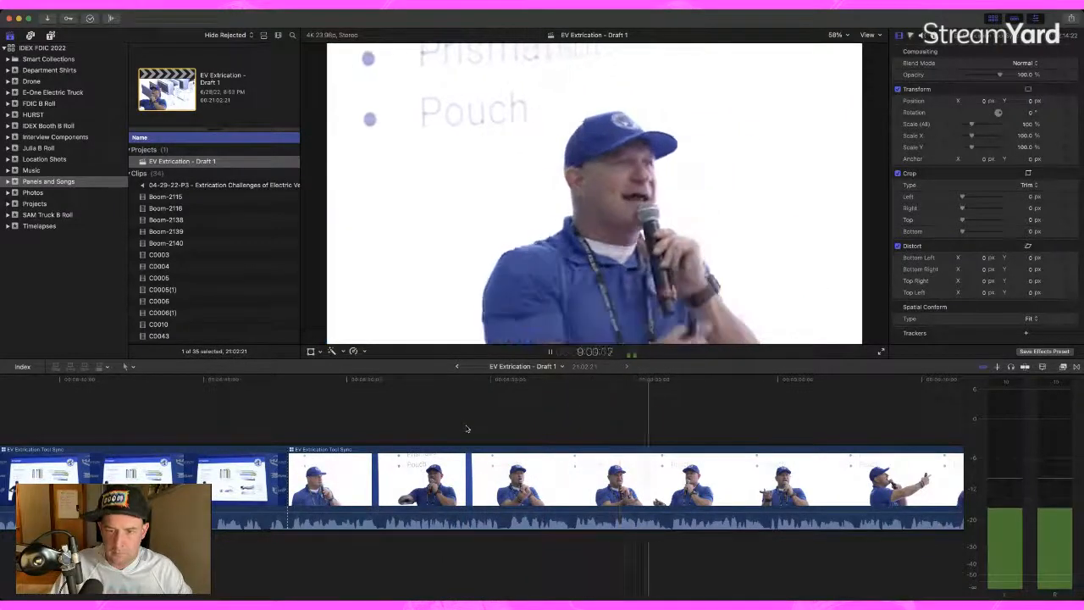
scroll(467, 428, "right", 2)
scroll(466, 429, "right", 3)
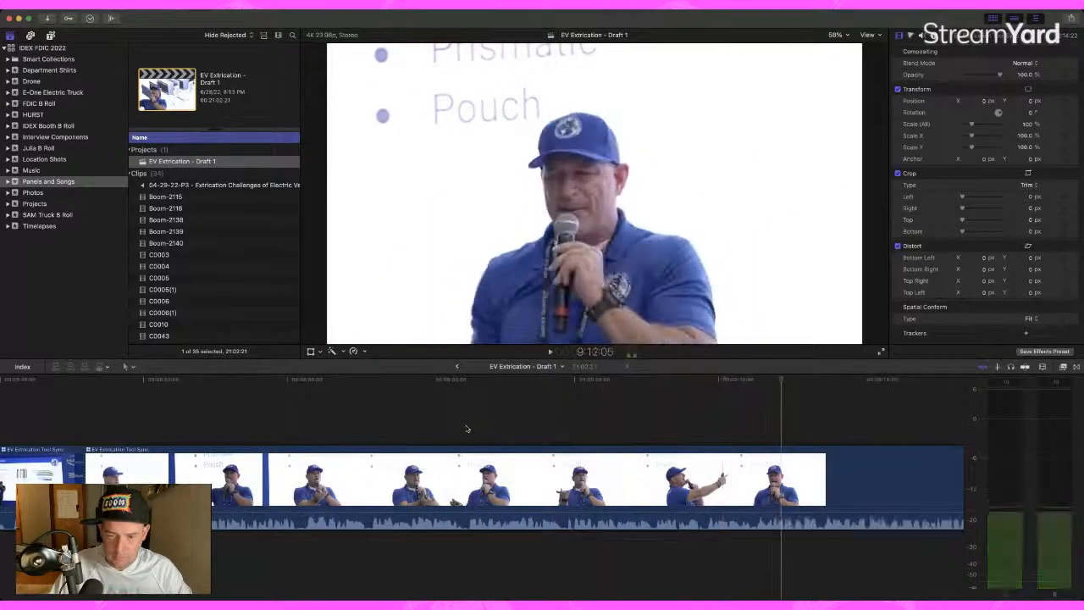
scroll(739, 414, "right", 2)
key("space")
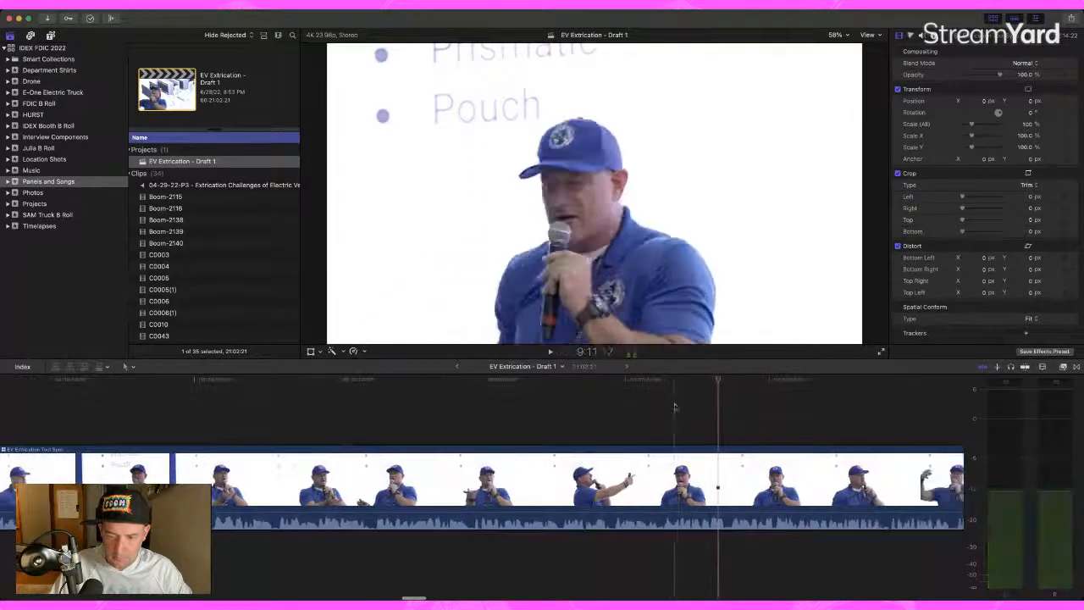
key("space")
key("space")
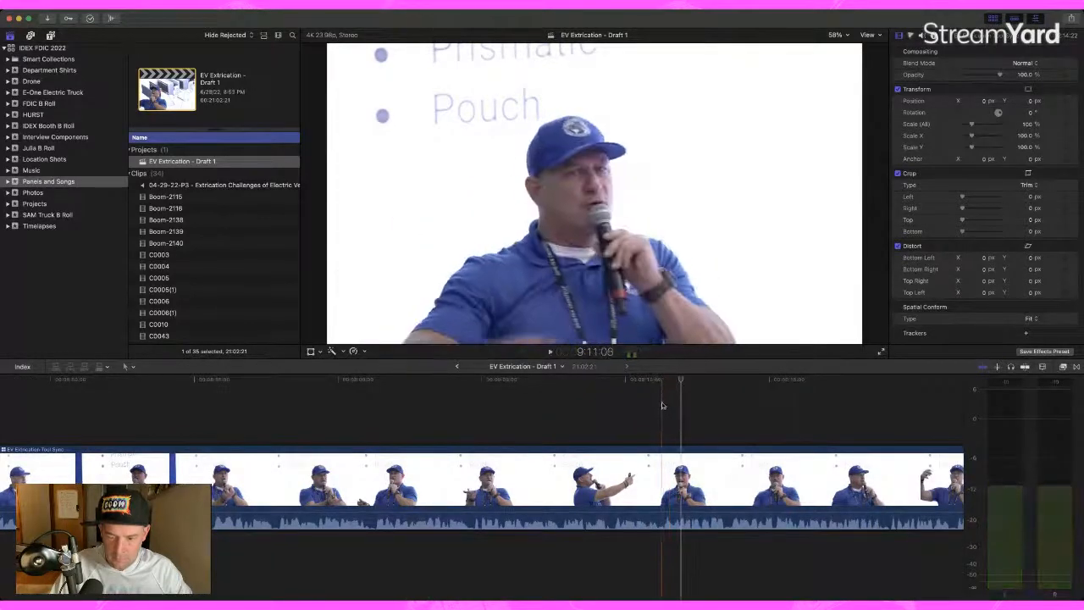
key("1")
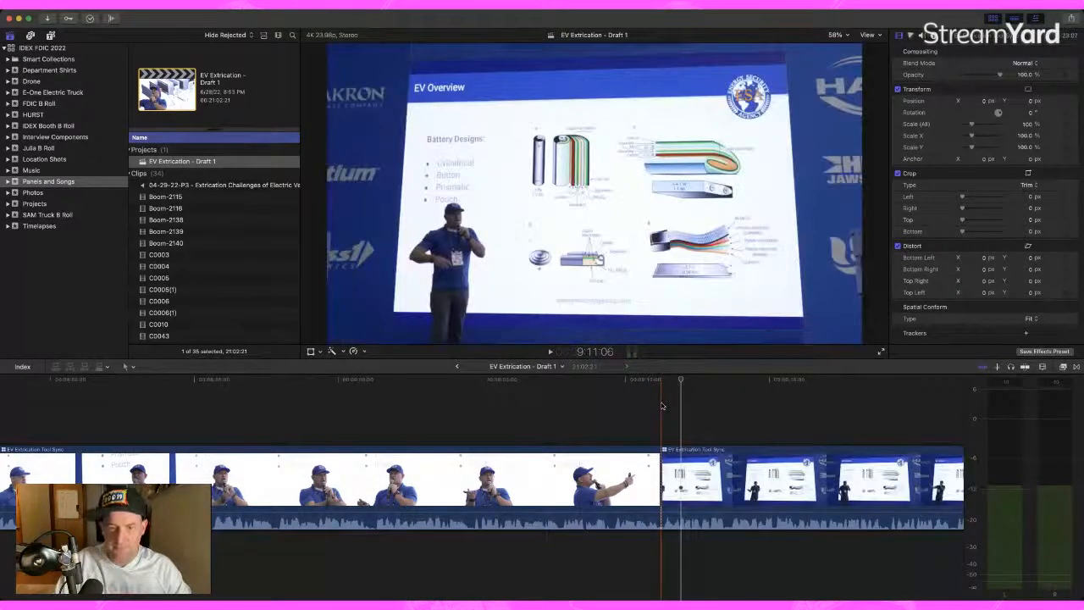
Step: Play the new Wide clip to about 9:40, hide the browser, and show the angle viewer
key("space")
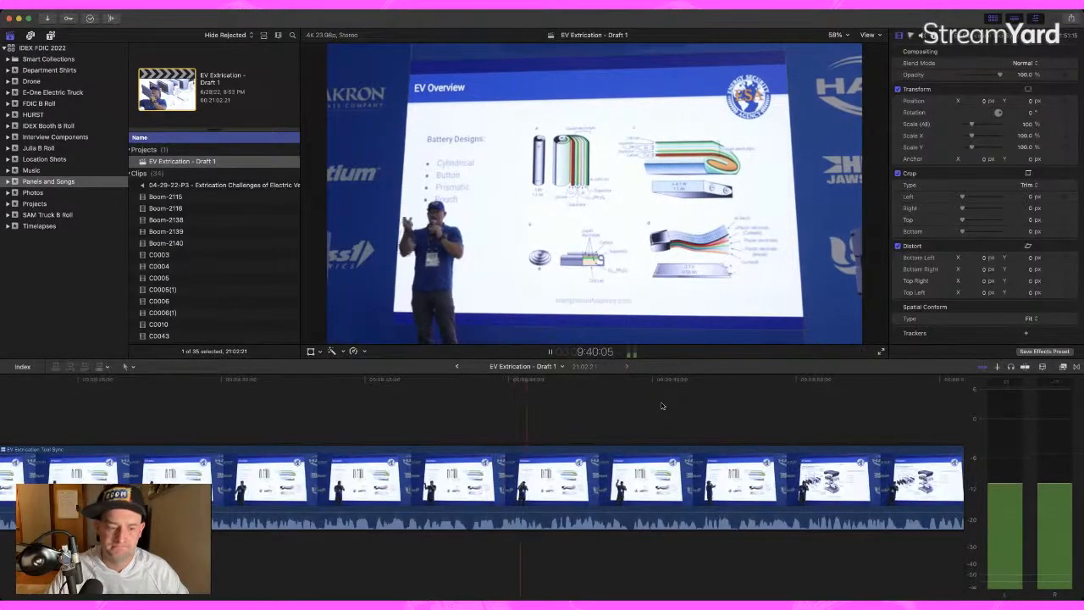
key("space")
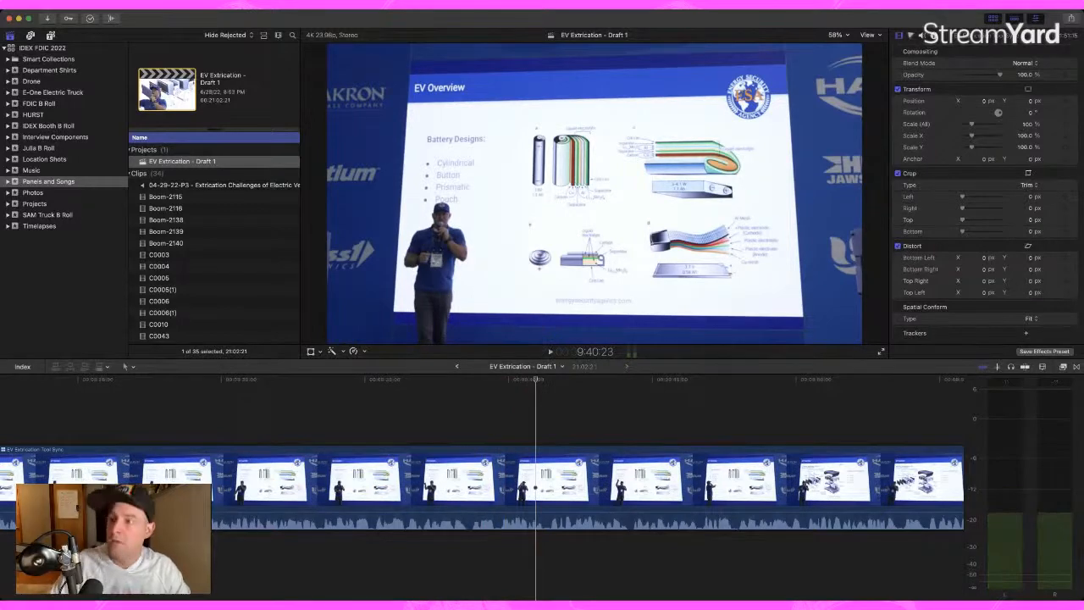
left_click(992, 19)
key("super+shift+7")
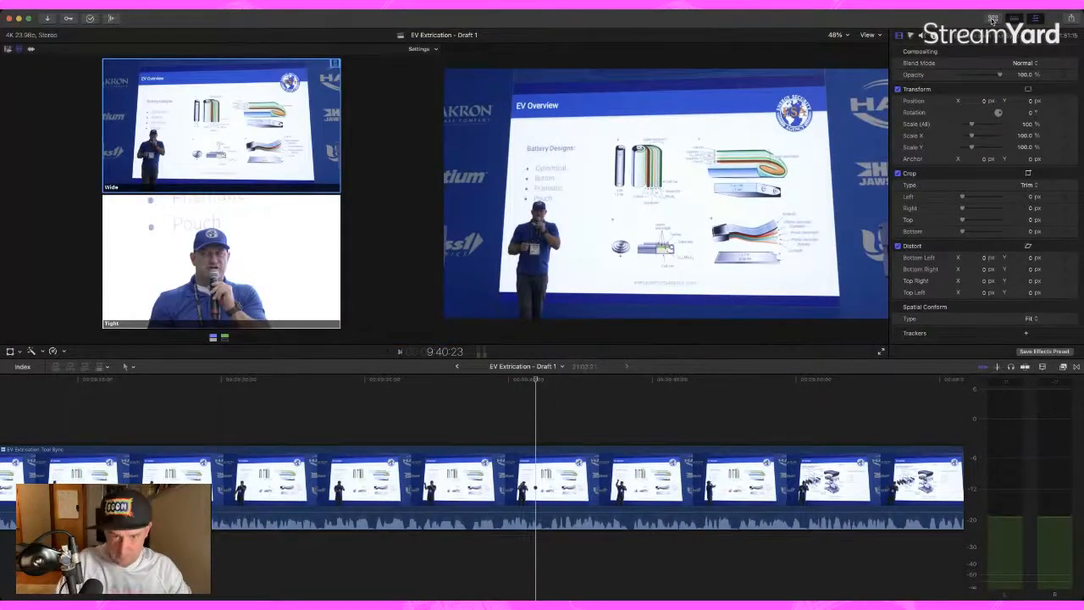
Step: Review the talk to about 9:46, cut to the Tight angle at 9:41:09, and return to Wide at 9:47:23
key("space")
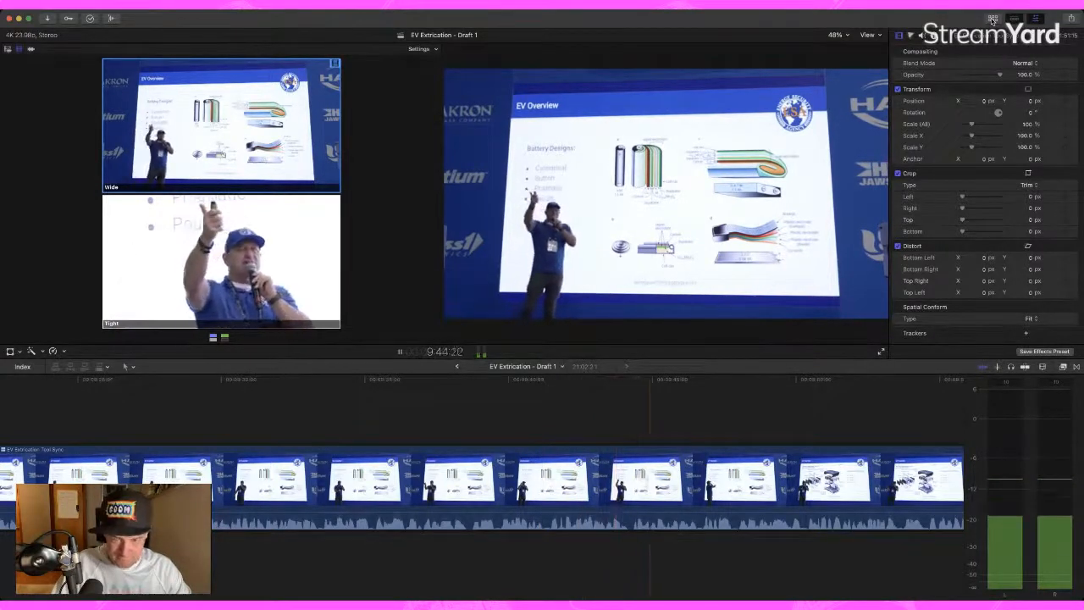
key("space")
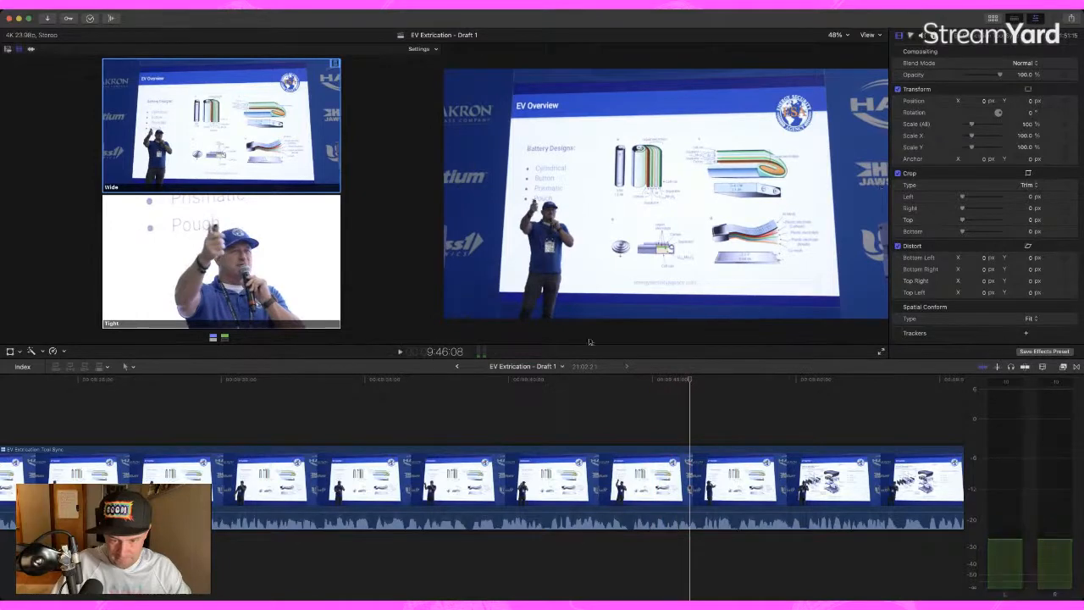
key("2")
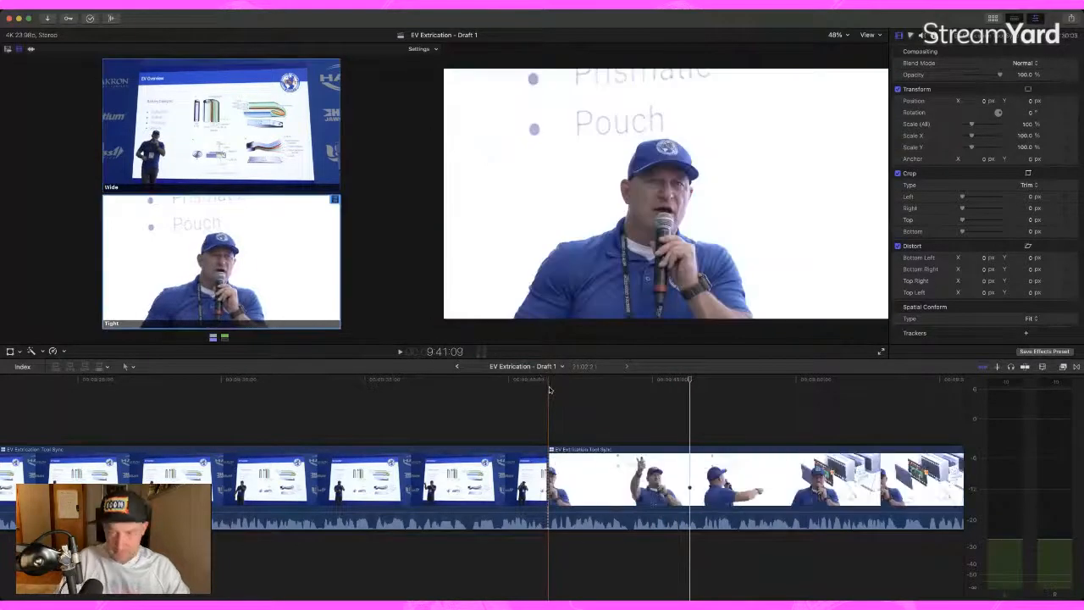
key("space")
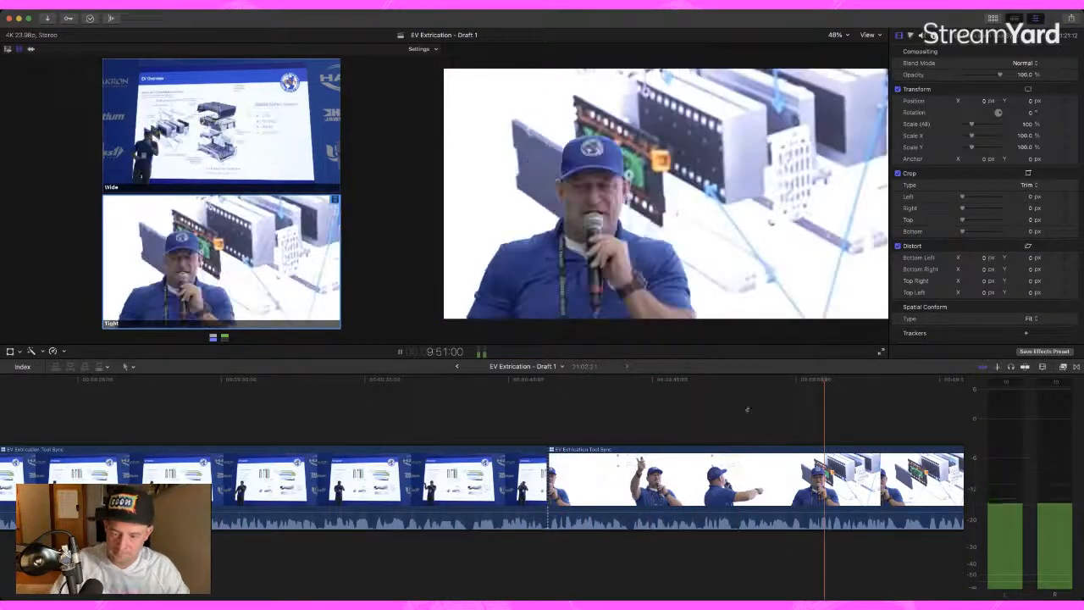
key("space")
key("1")
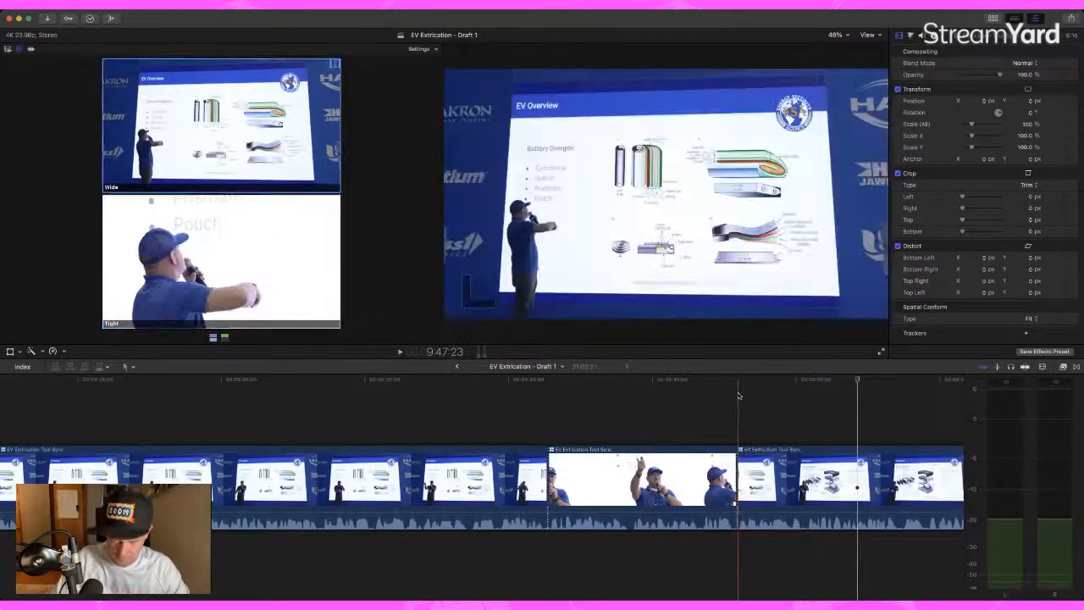
Step: Play the Wide clip through the battery system slide and cut to the Tight angle at 10:26:03
key("space")
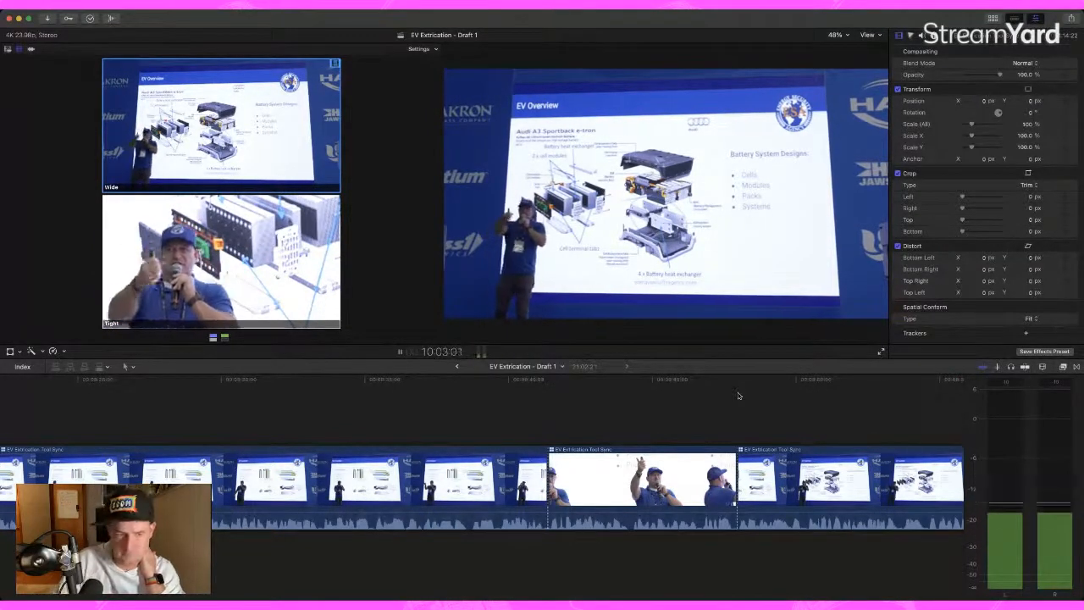
key("space")
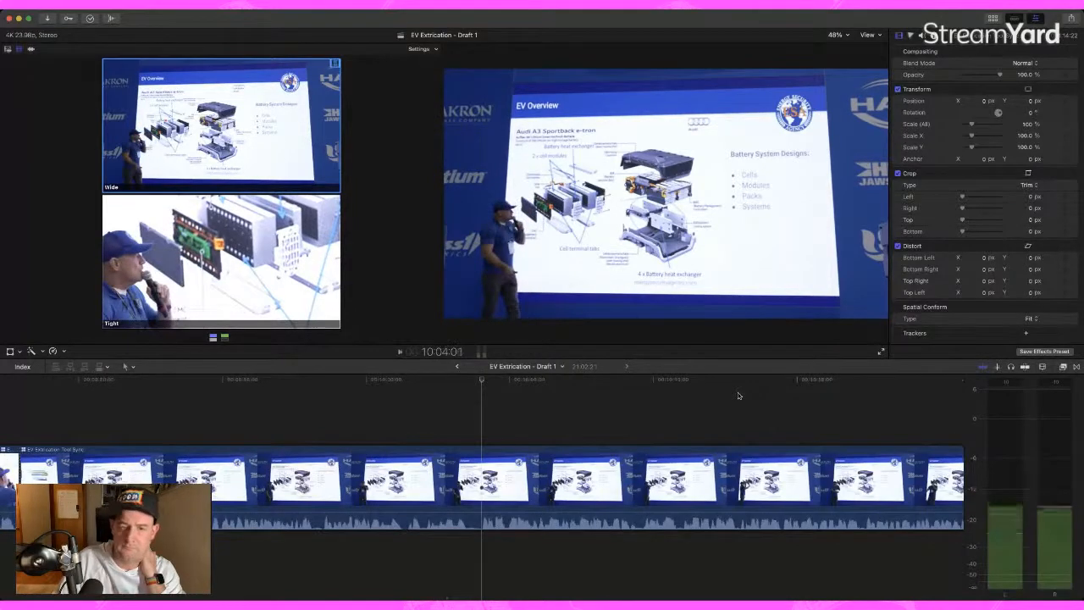
key("space")
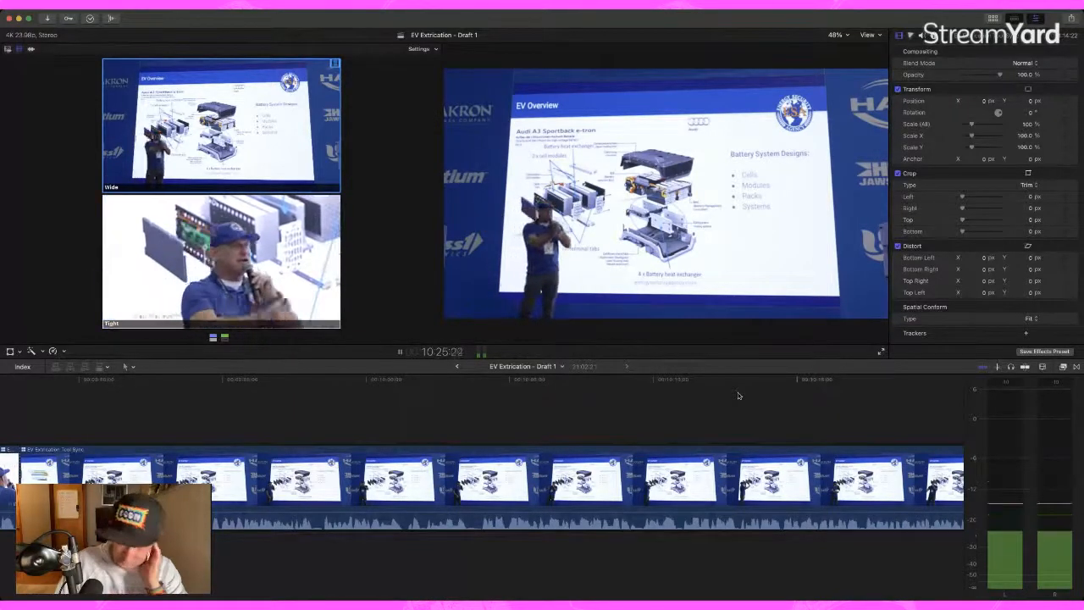
key("space")
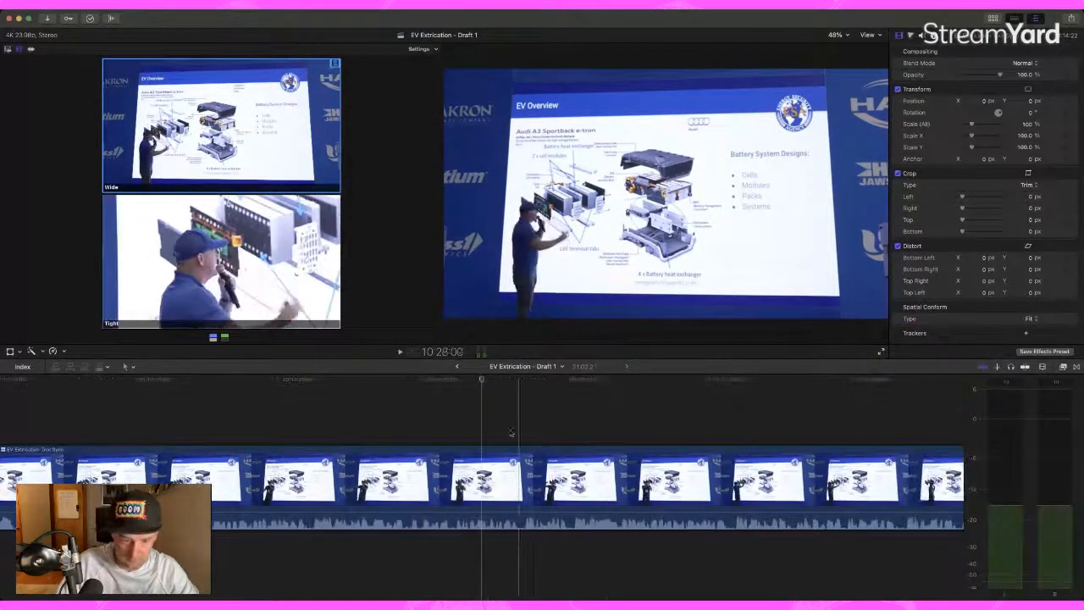
key("2")
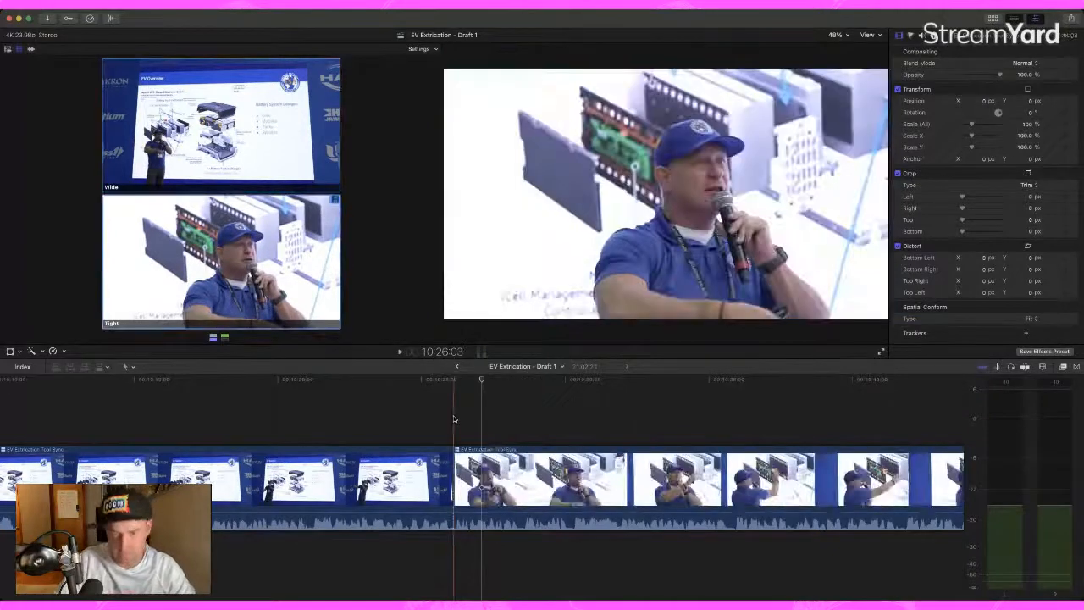
Step: Play the new Tight clip, cut to the Wide angle at about 10:35, and continue playback to about 10:46
key("space")
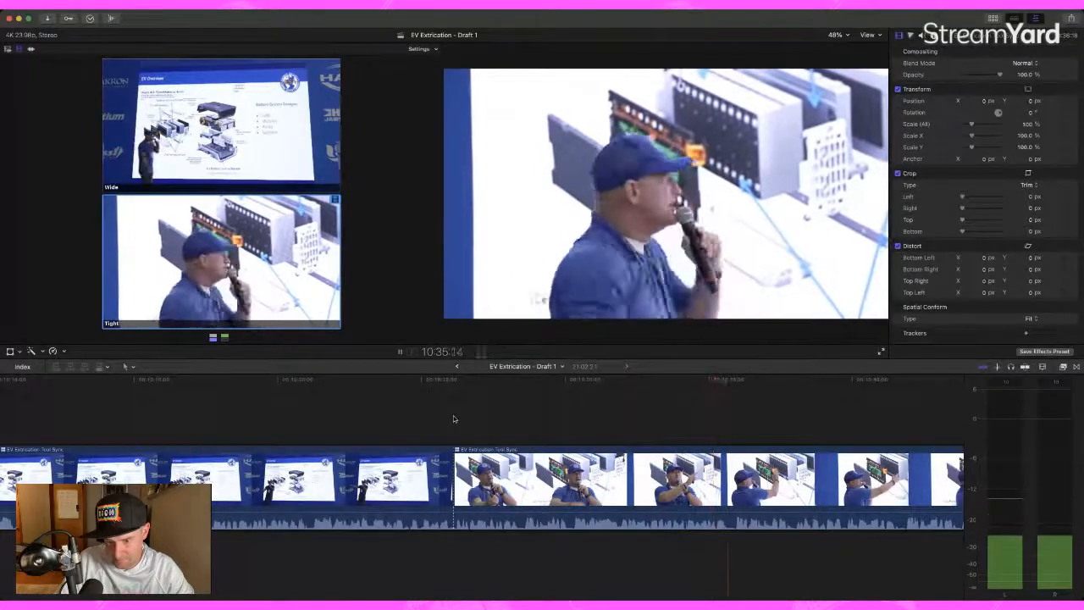
key("1")
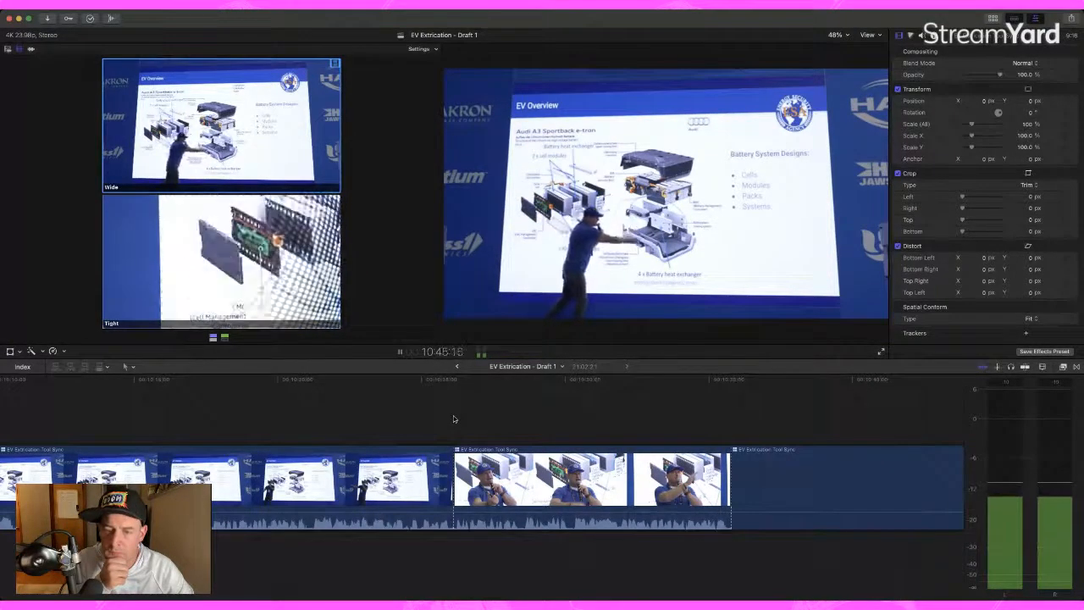
key("space")
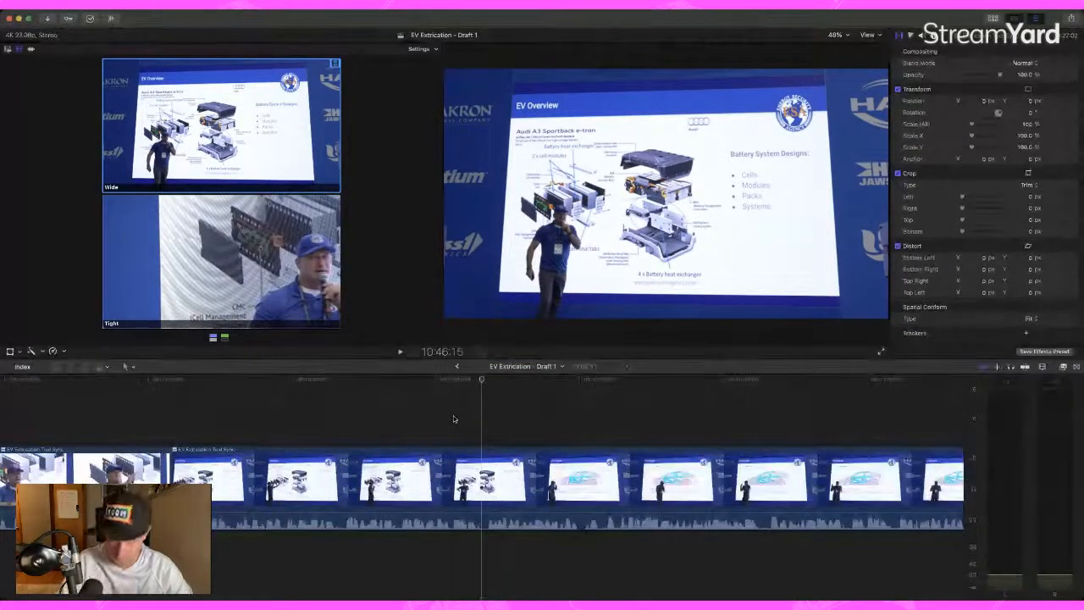
Step: Cut to the Tight angle at 10:46:15, play the talk on, and return to Wide at about 10:50
key("2")
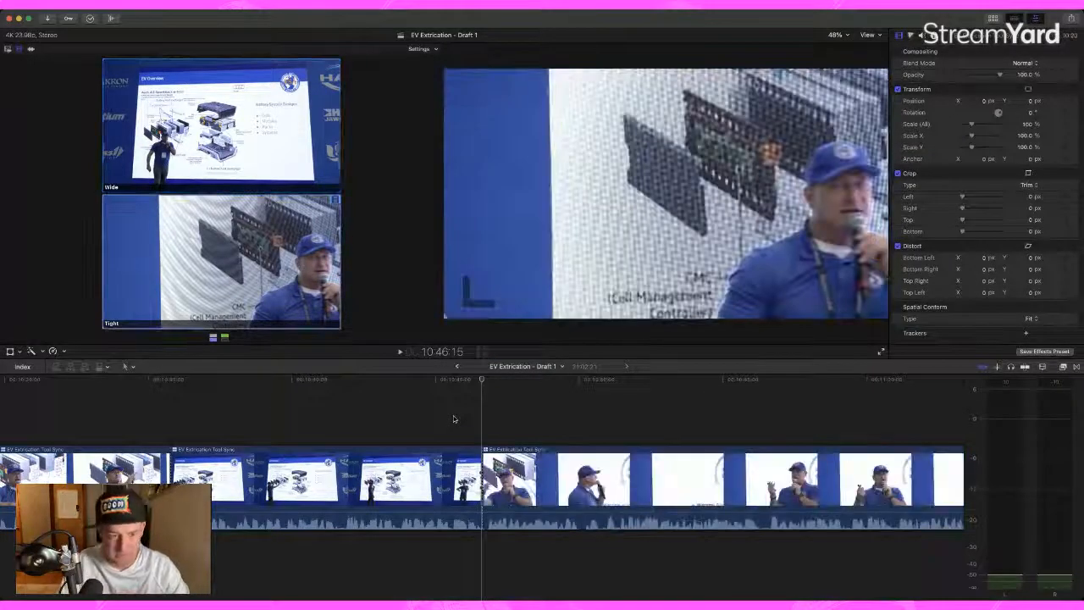
key("space")
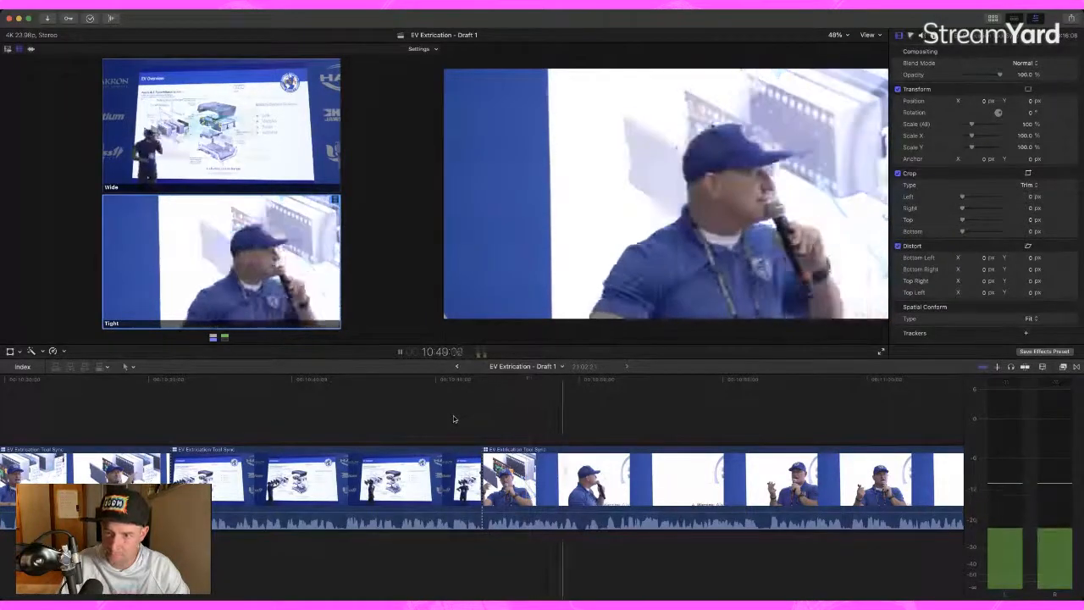
key("1")
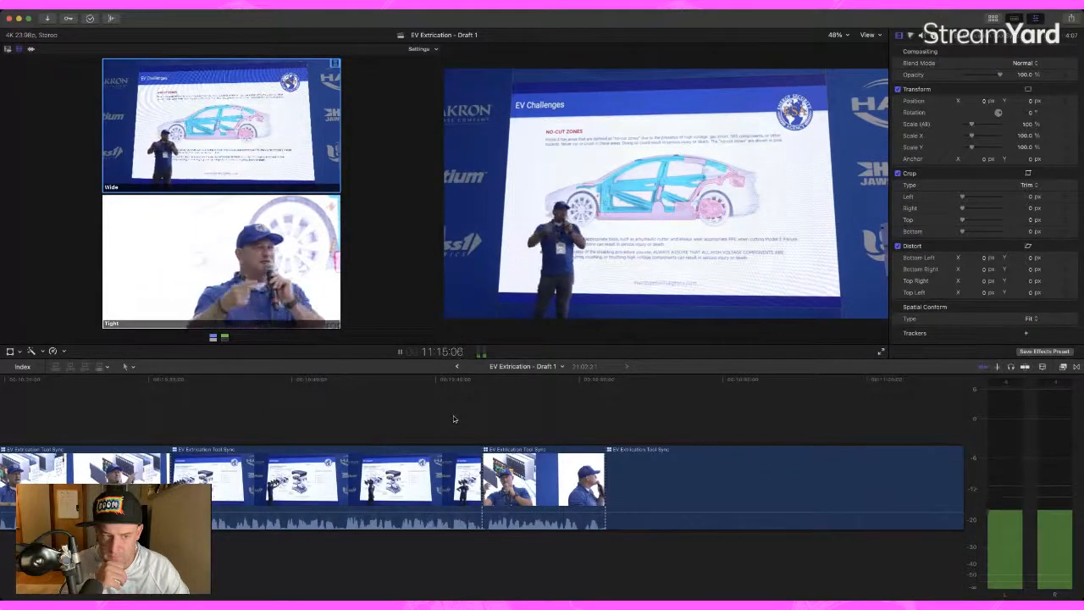
Step: Stop playback, split the Wide clip at about 11:13:21, and switch the section after the split to the Tight angle
key("space")
key("super+b")
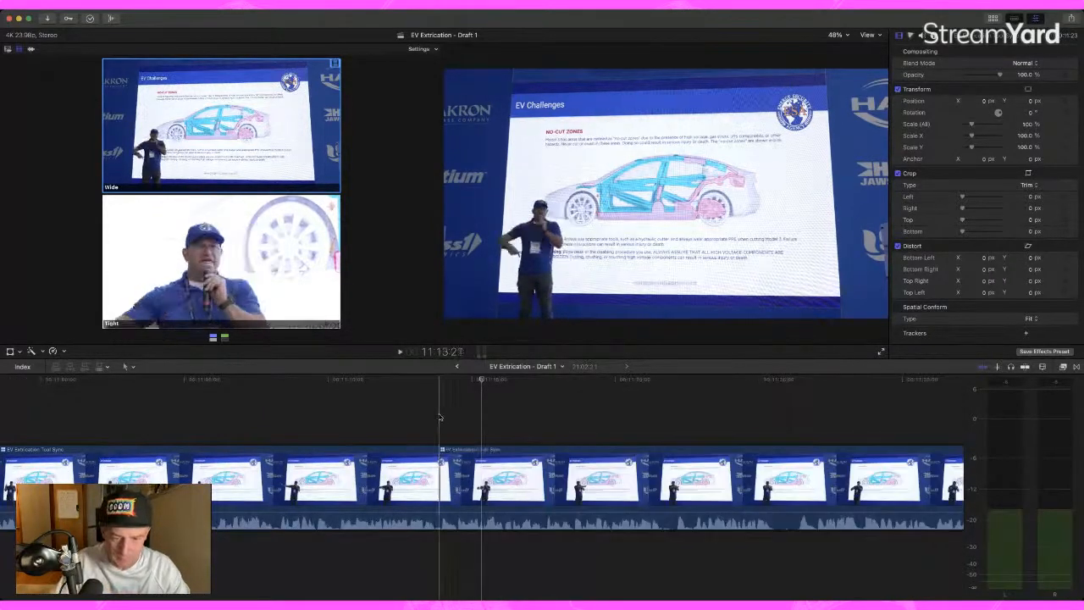
key("alt+2")
Step: Play the new Tight clip, cut to the Wide angle at about 11:22, and return to Tight at about 11:31
key("space")
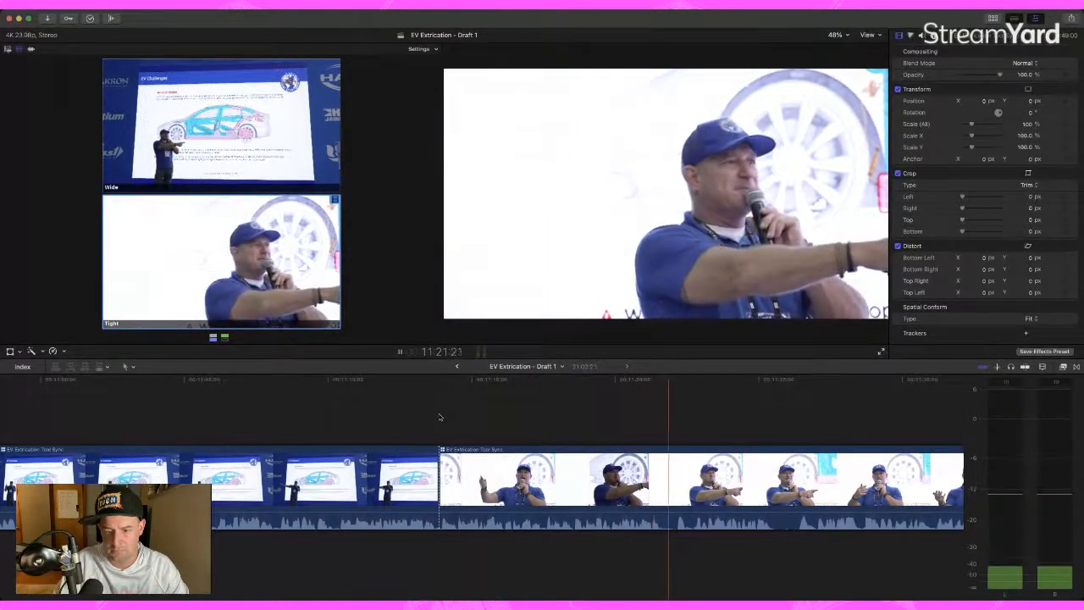
key("1")
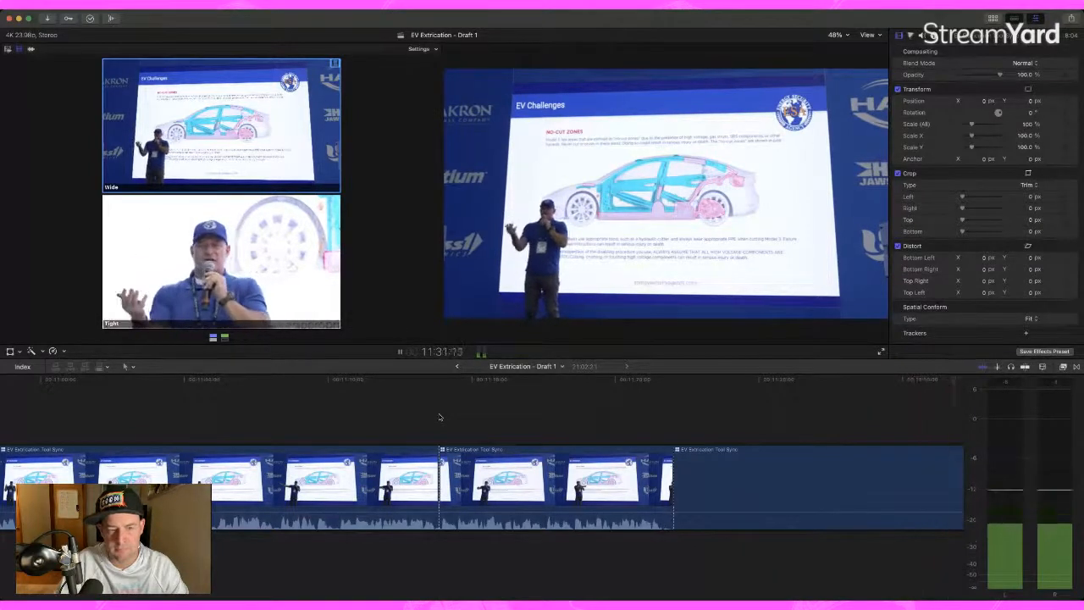
key("space")
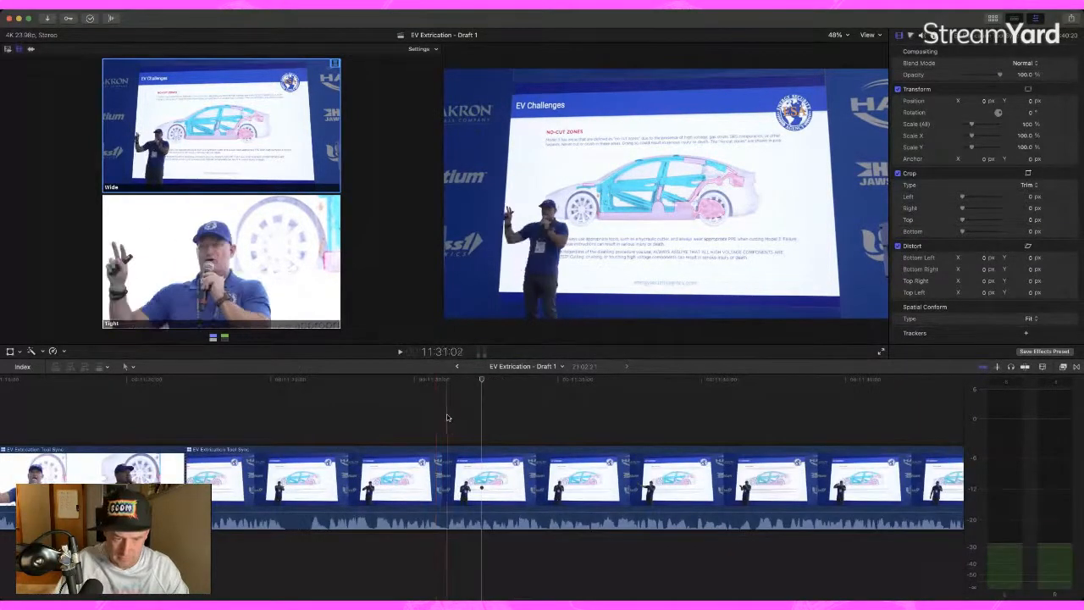
key("2")
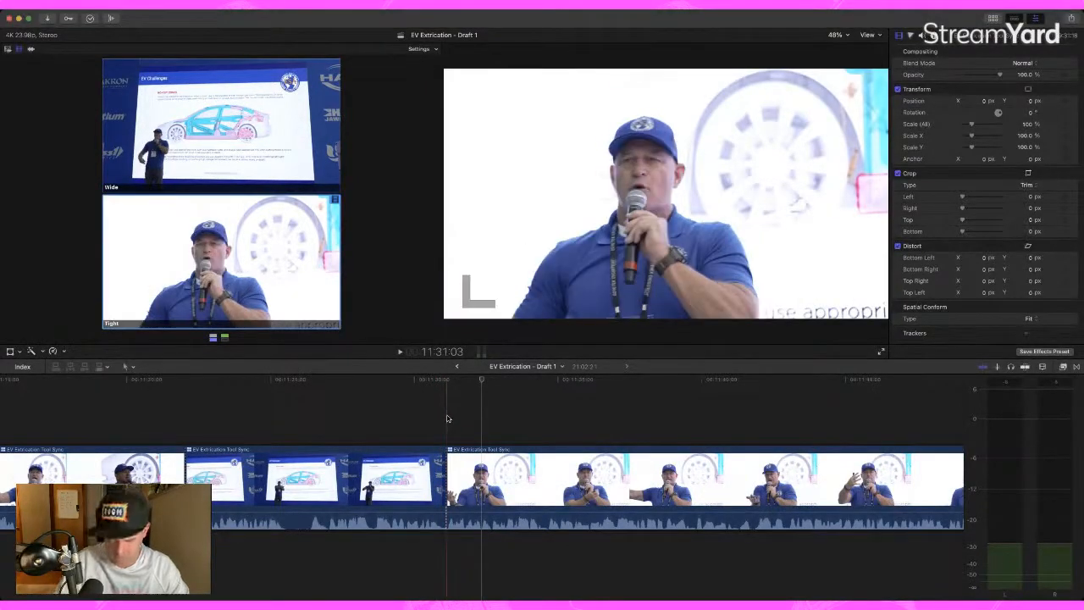
Step: Play the Tight clip to about 11:52 and cut to the Wide angle at 11:52:08
key("space")
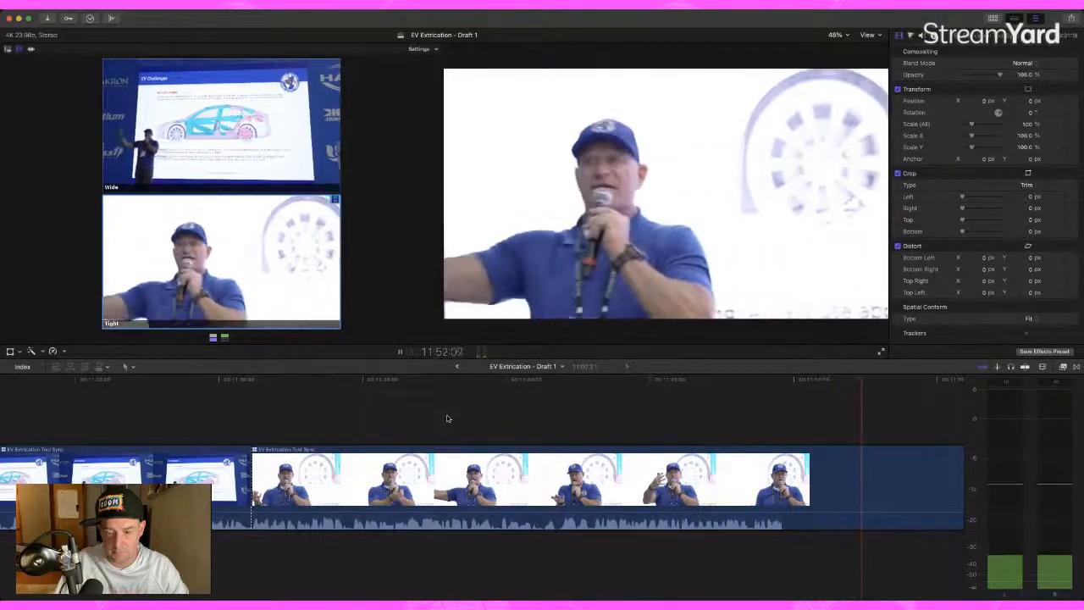
key("space")
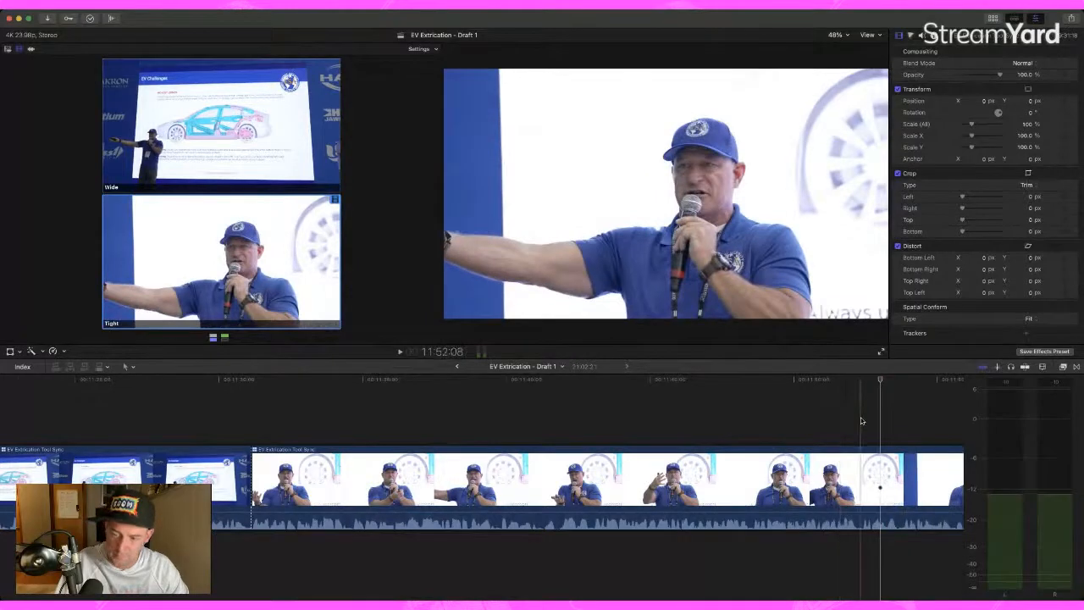
key("1")
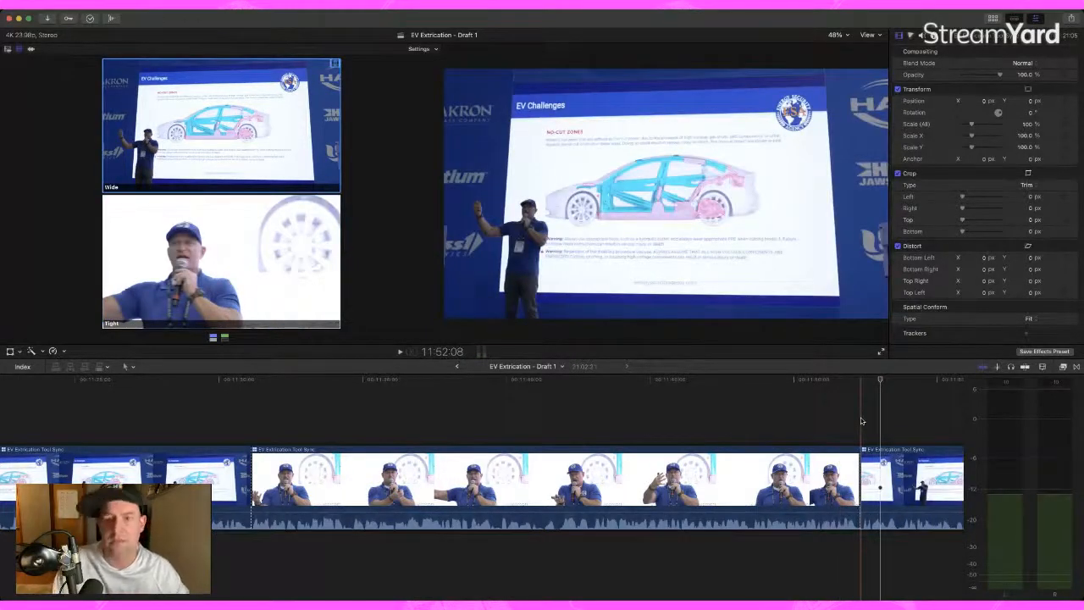
Step: Review the Wide clip to about 12:10 and cut to the Tight angle at 12:08:15
key("space")
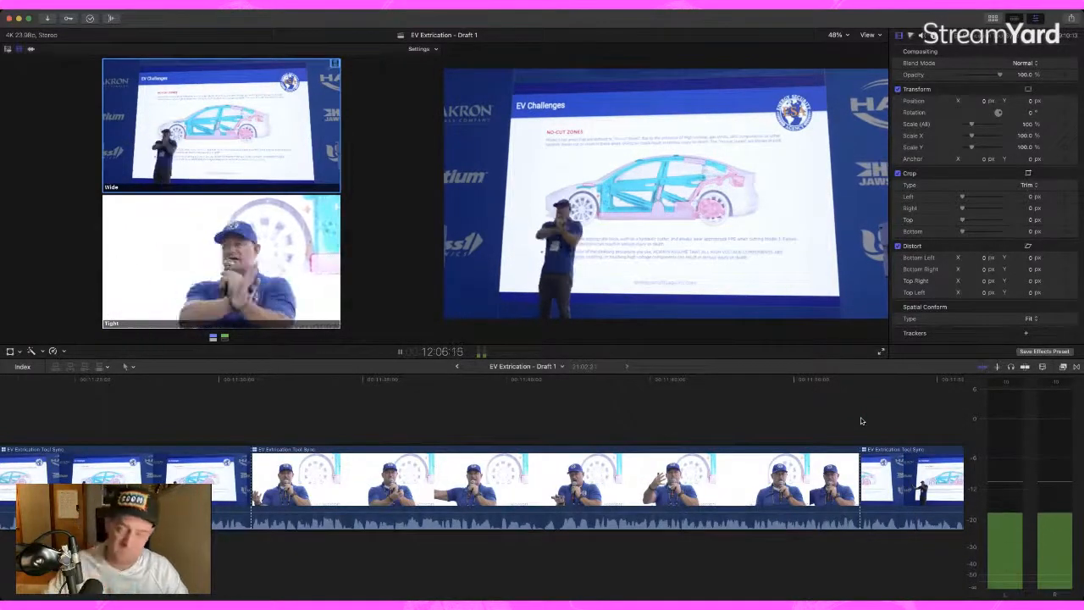
key("space")
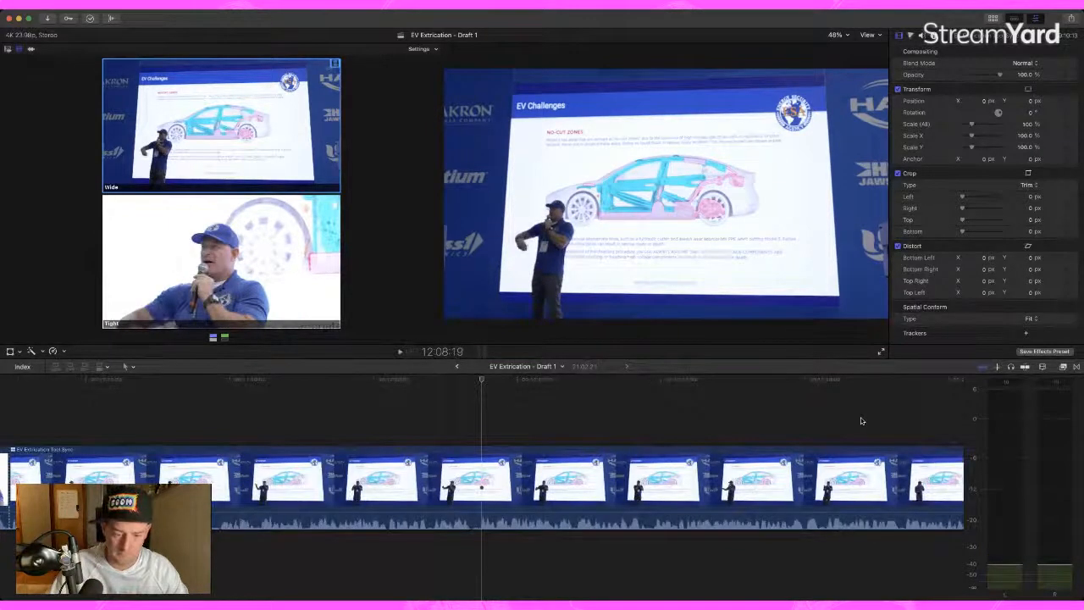
key("space")
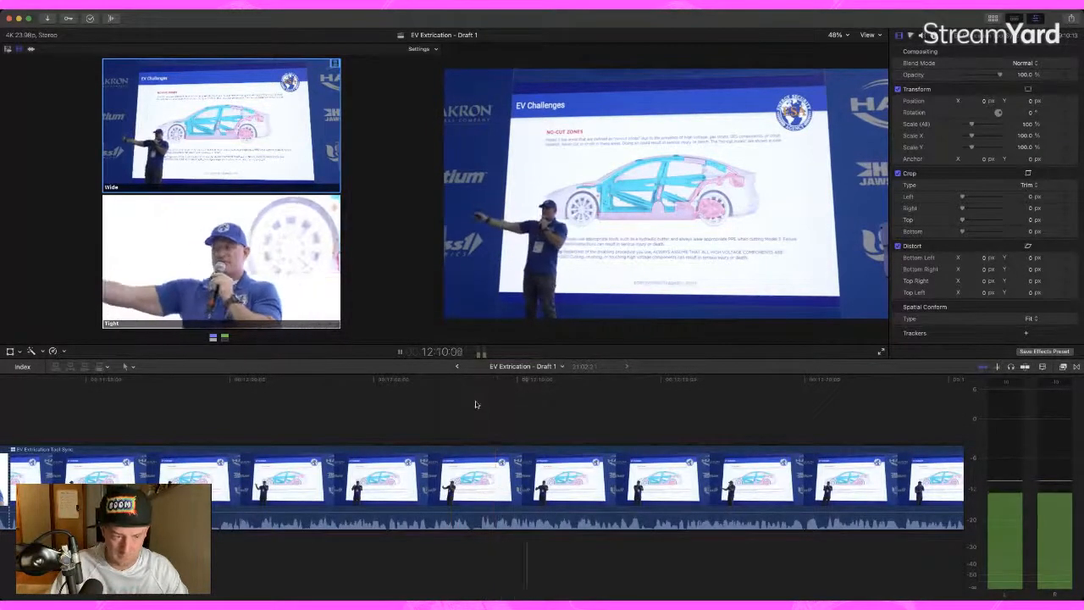
key("space")
key("2")
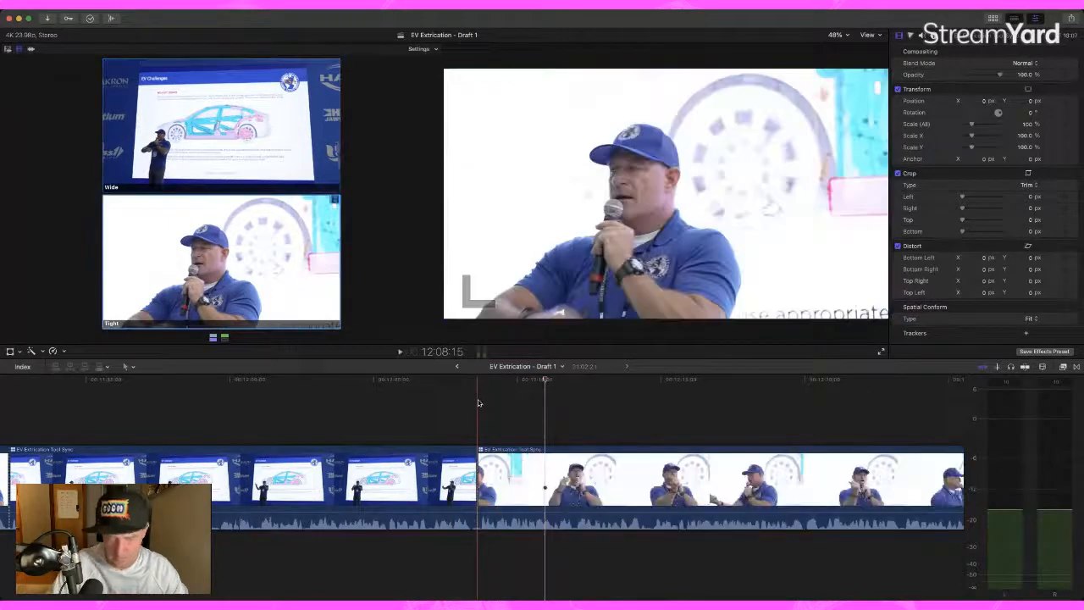
Step: Play on through the no-cut zones slide, cutting to Wide at 12:26:08 and back to Tight at 12:36:23
key("space")
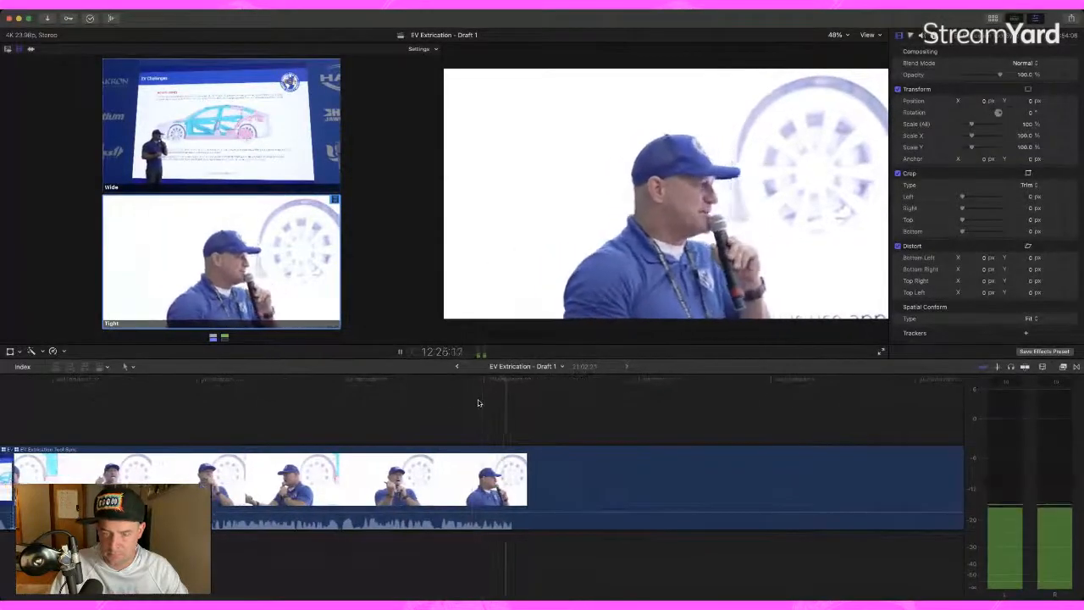
key("space")
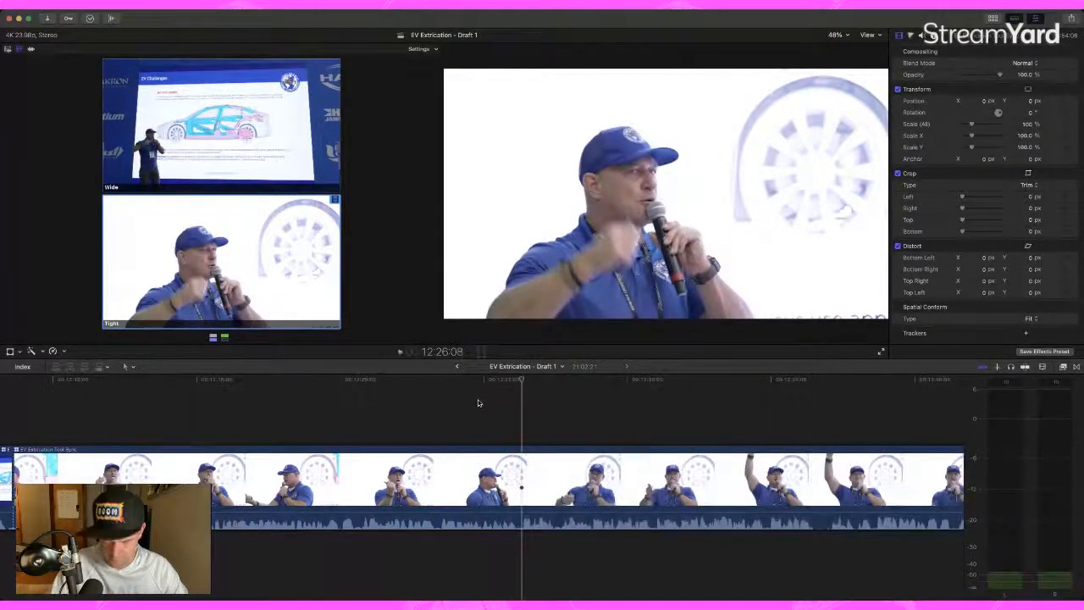
key("1")
key("space")
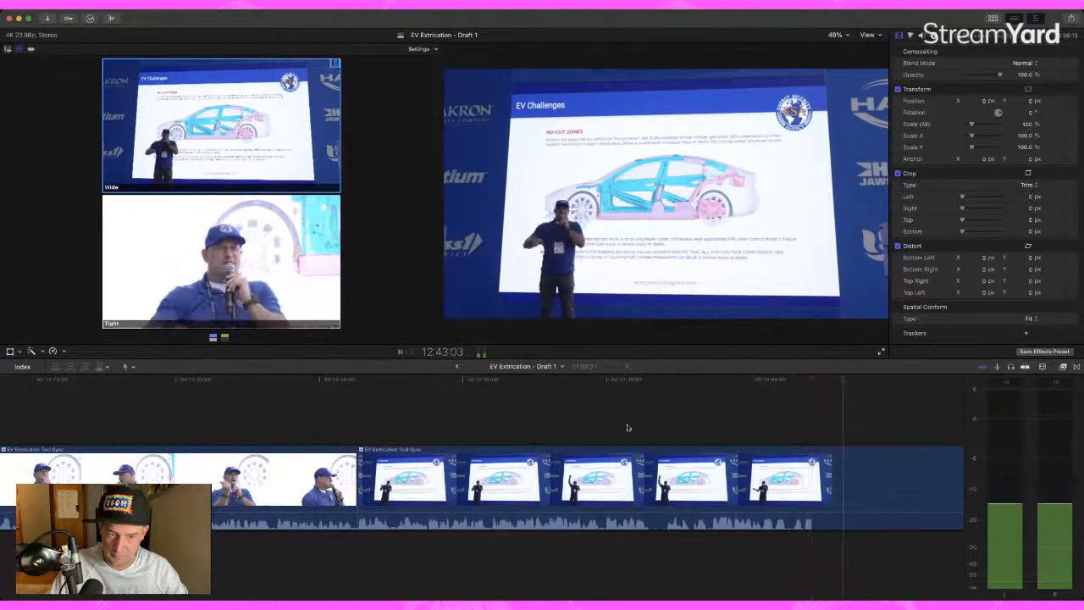
key("space")
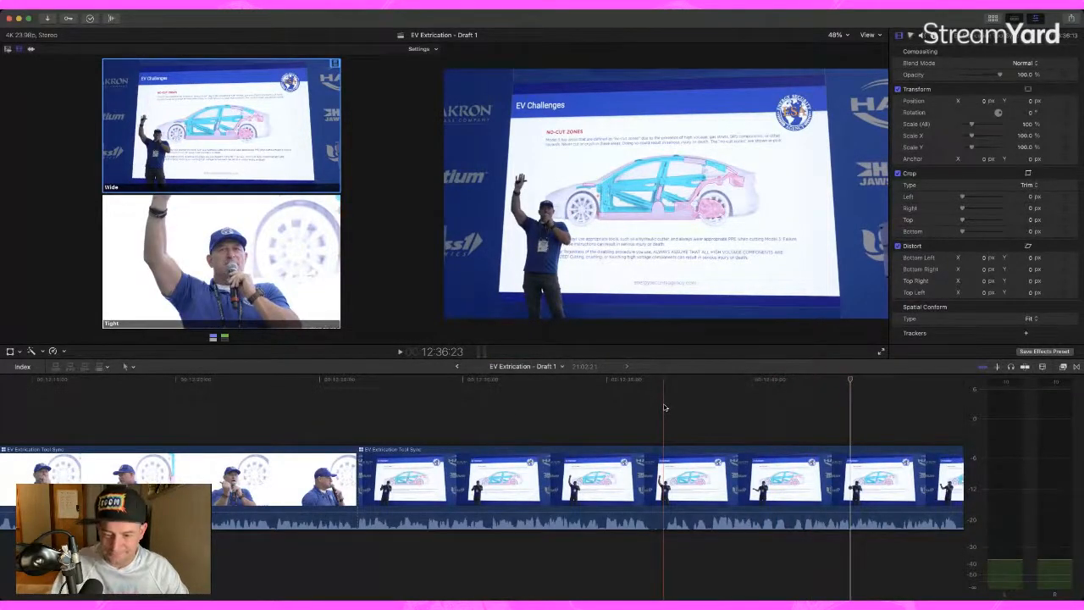
key("2")
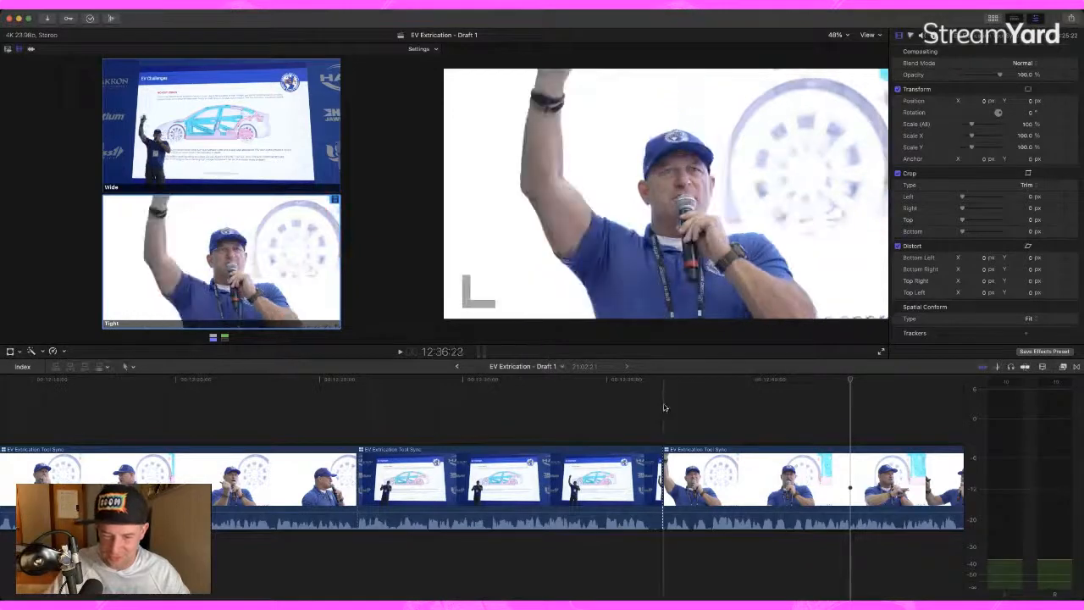
Step: Play the Tight clip to about 13:01 and cut to the Wide angle at 13:01:18
key("space")
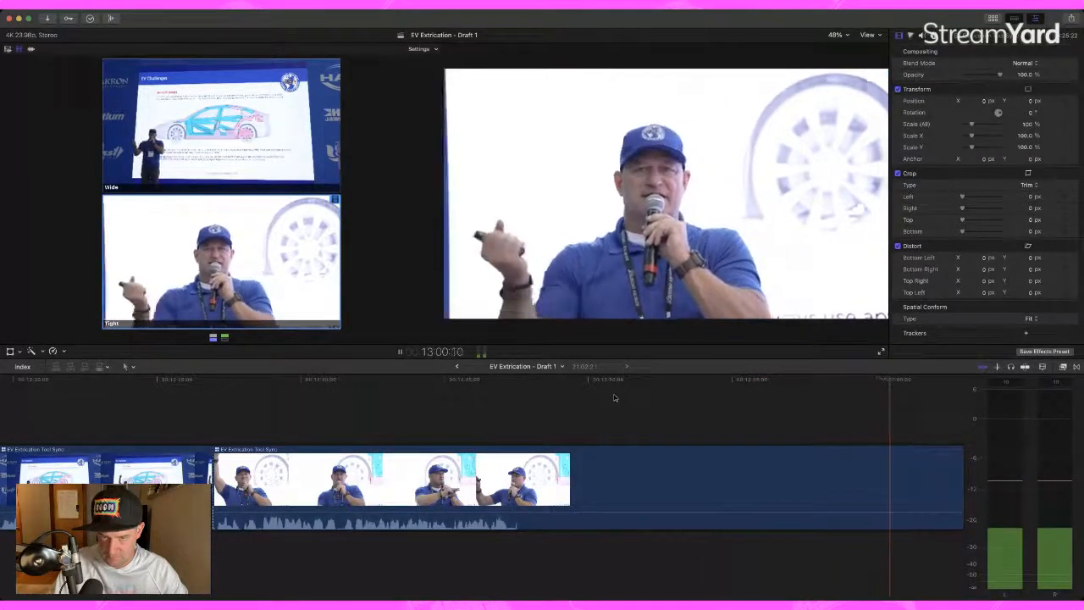
key("space")
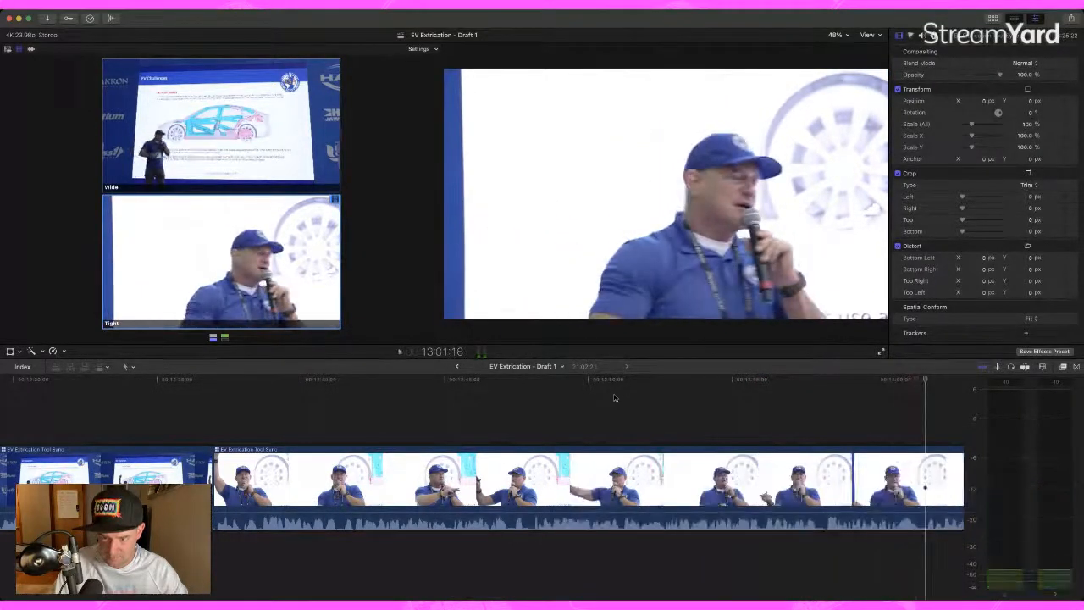
key("1")
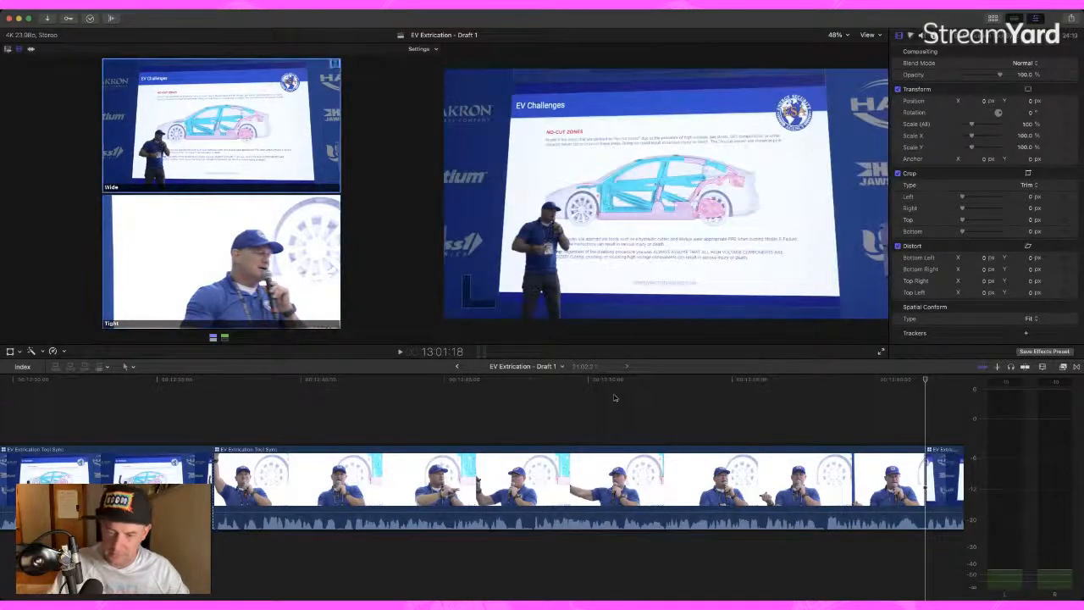
scroll(615, 397, "right", 10)
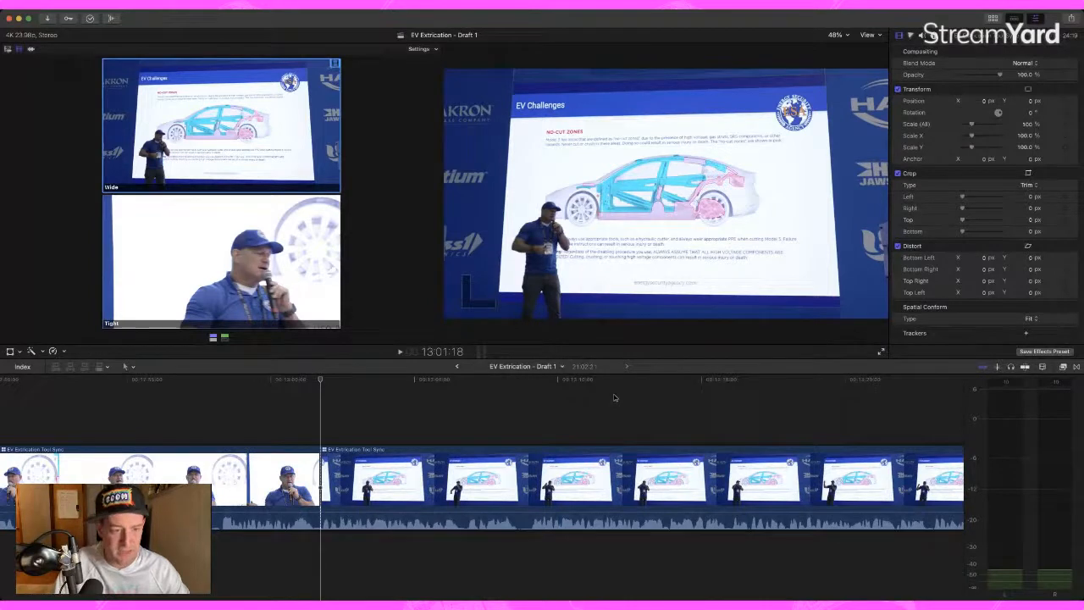
key("super+Tab")
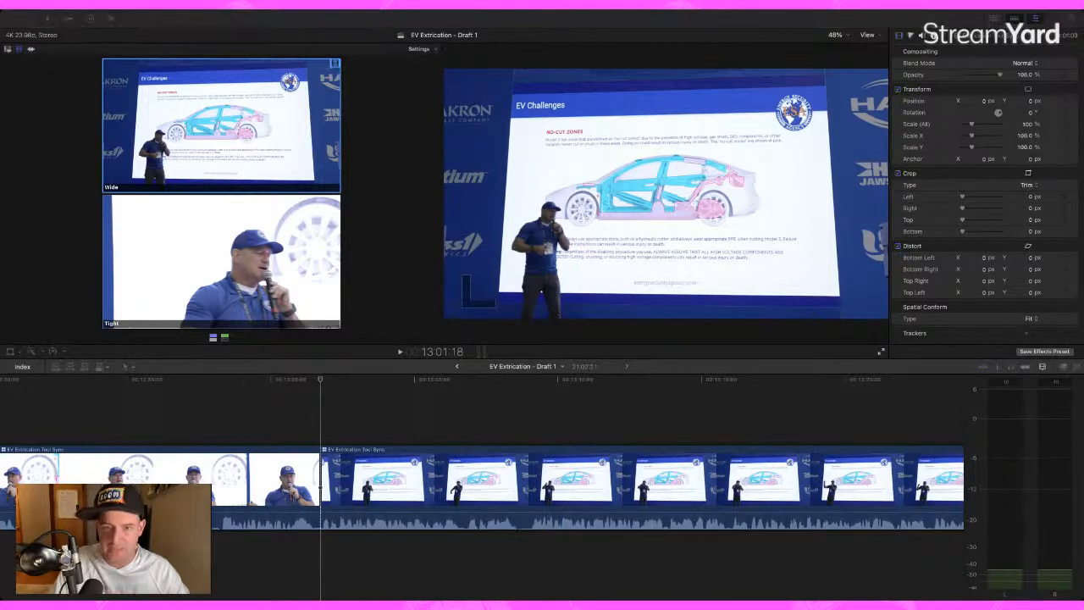
key("super+Tab")
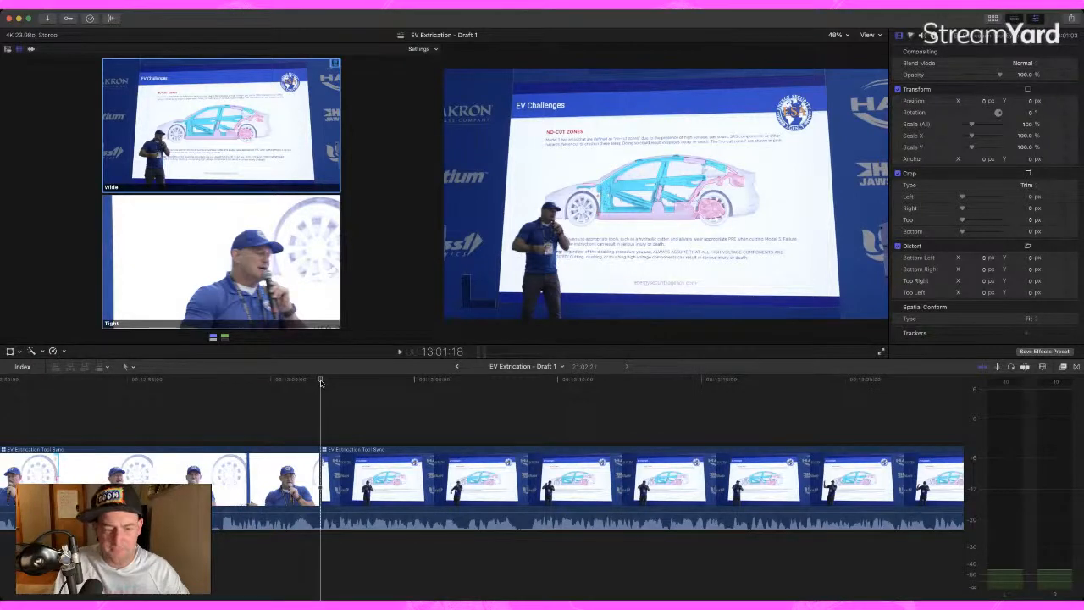
Step: Play the Wide clip, split it at about 13:25, and cut to the Tight angle from about 13:08 up to that split
key("space")
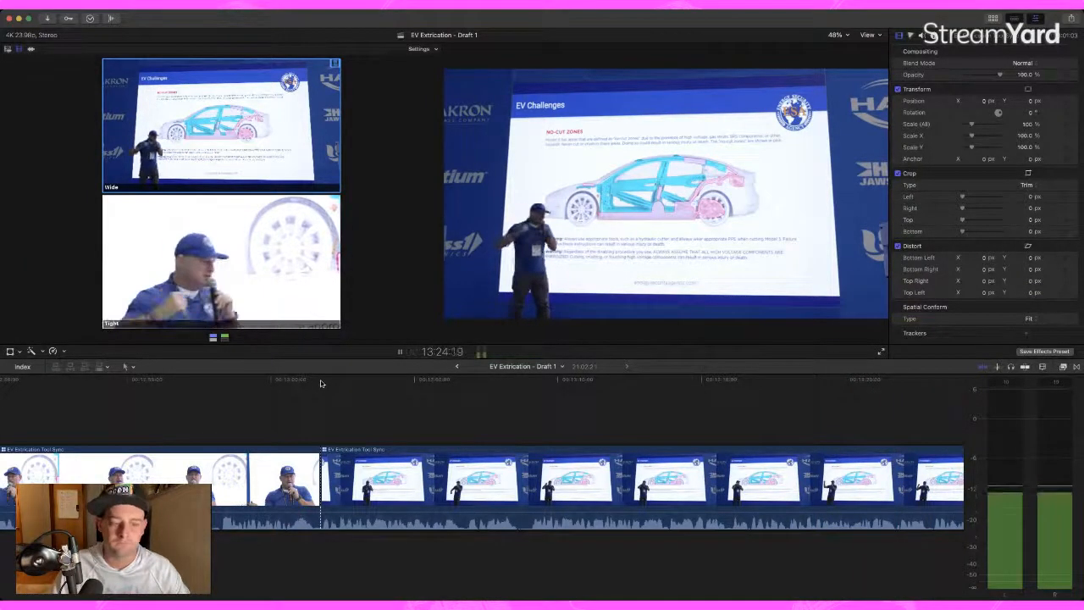
key("space")
key("super+b")
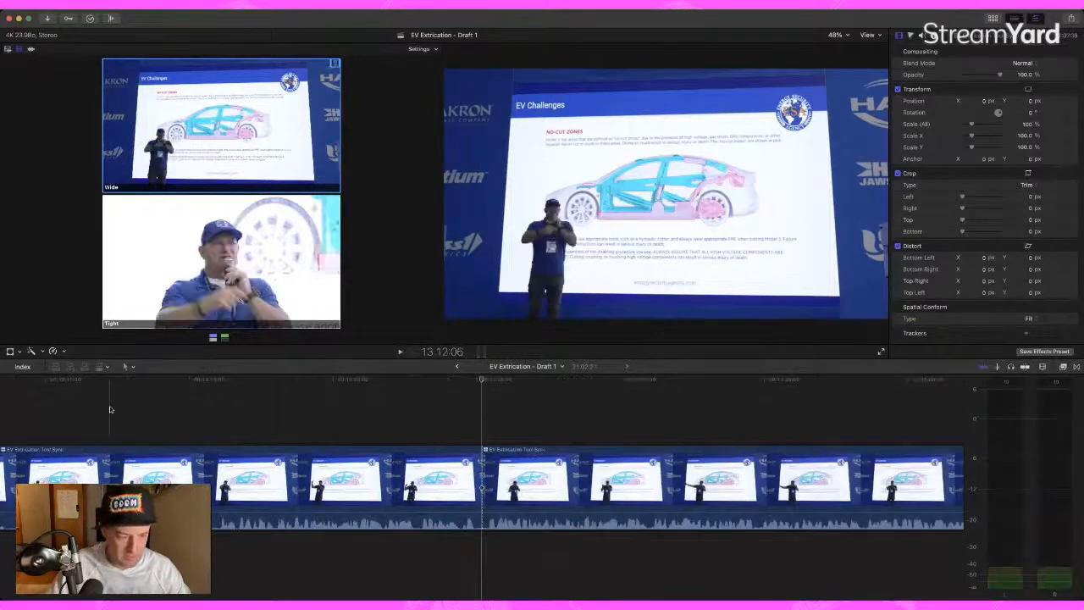
scroll(109, 409, "left", 3)
scroll(109, 409, "left", 4)
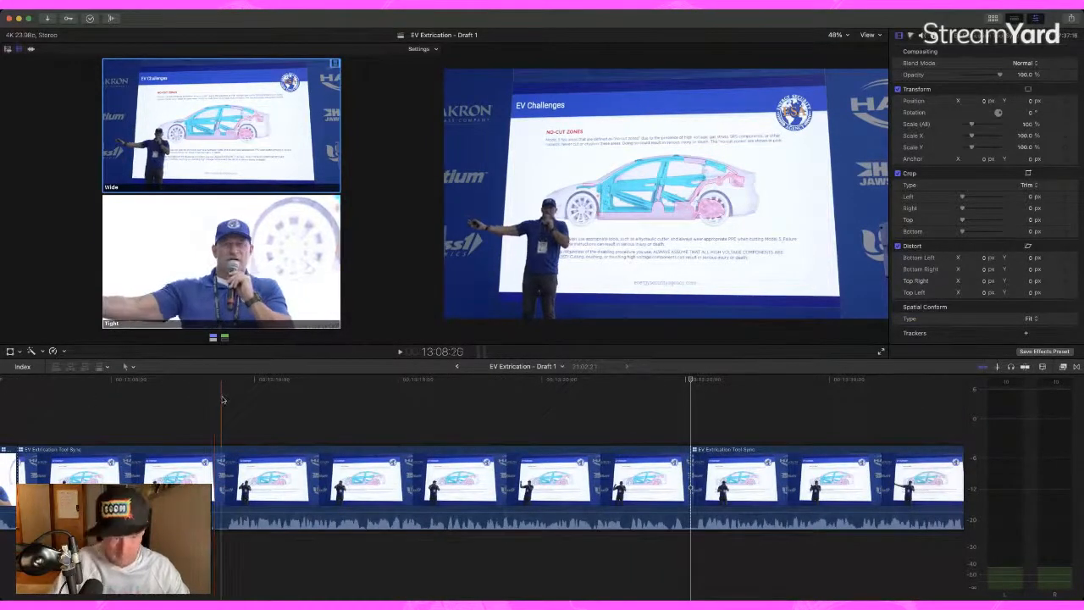
key("2")
Step: Play the following Wide clip and cut to the Tight angle at about 13:48
key("space")
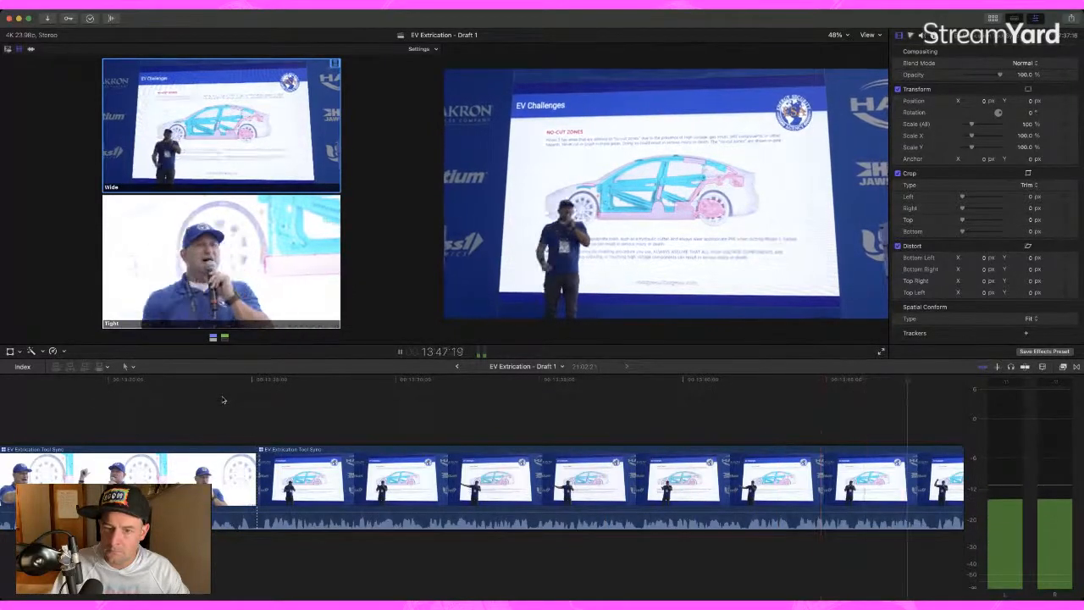
key("space")
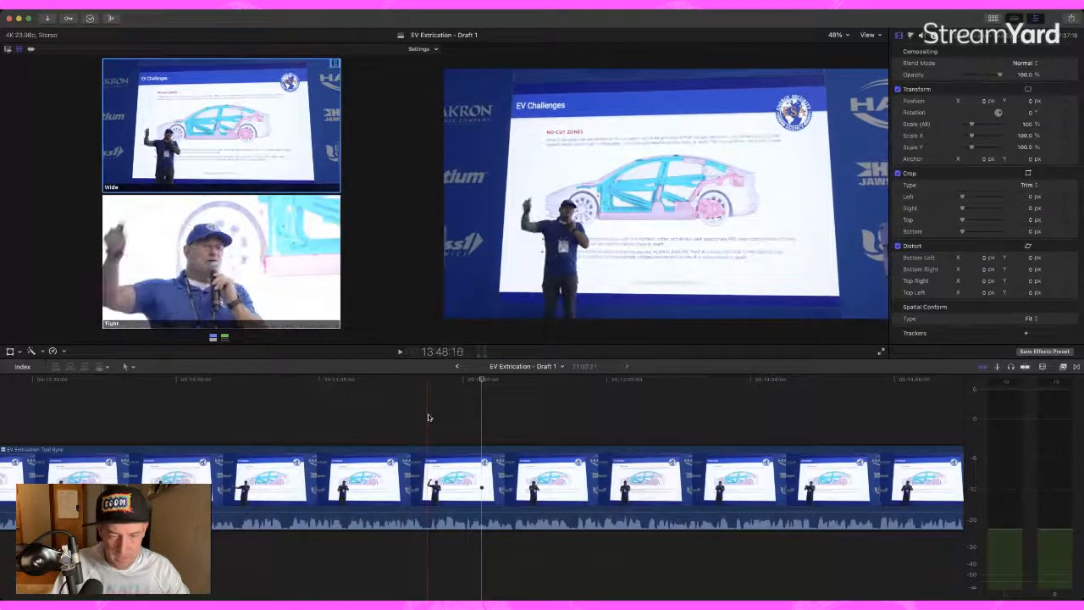
key("2")
Step: Play the Tight clip to about 14:18, cut to the Wide angle at about 14:16, and continue playback
key("space")
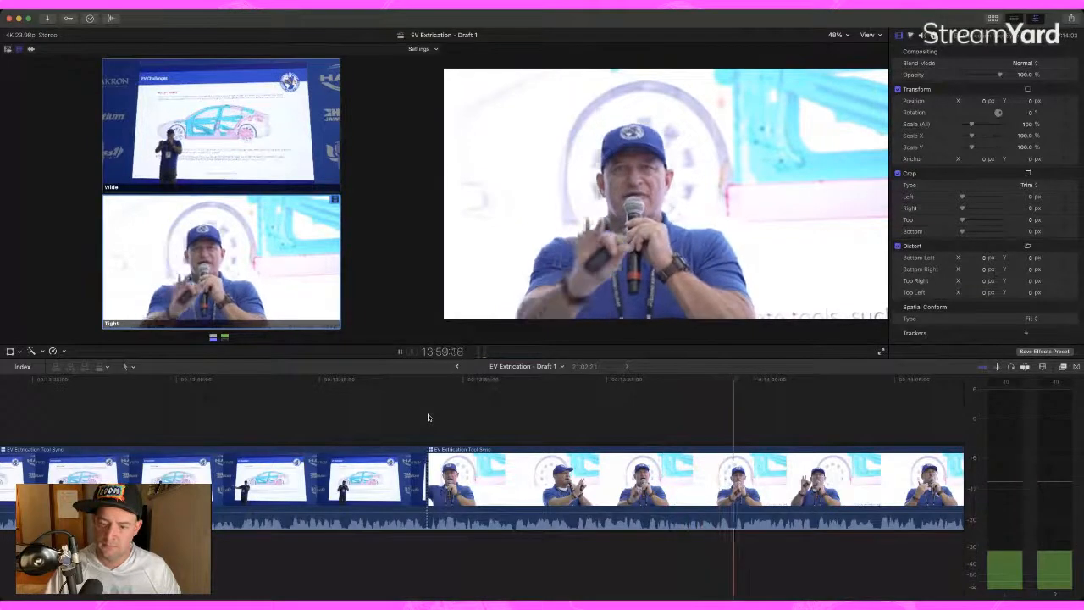
scroll(427, 417, "right", 3)
scroll(427, 418, "right", 3)
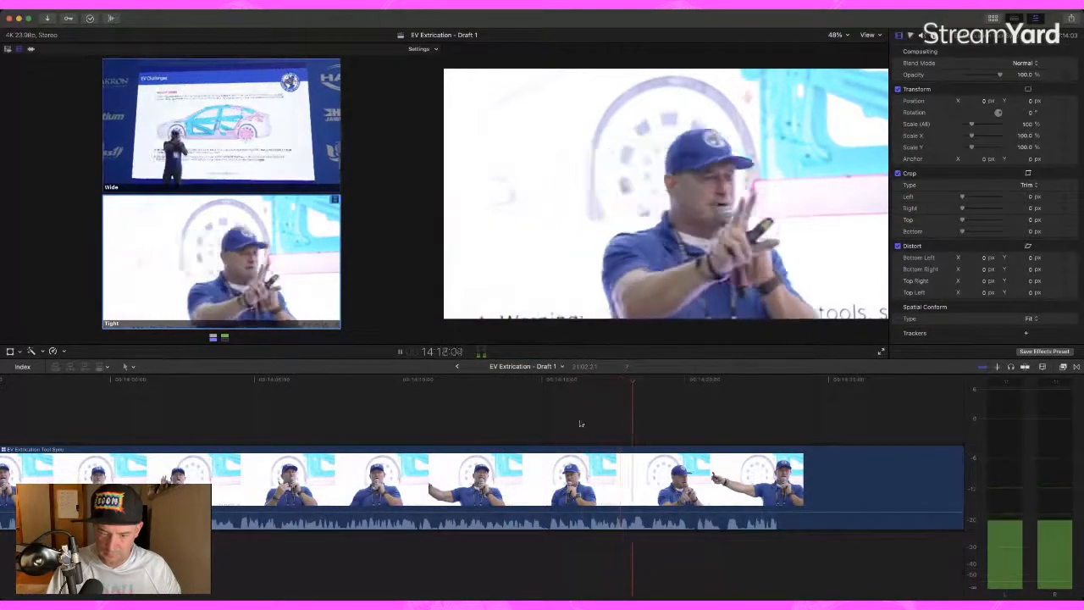
key("space")
key("1")
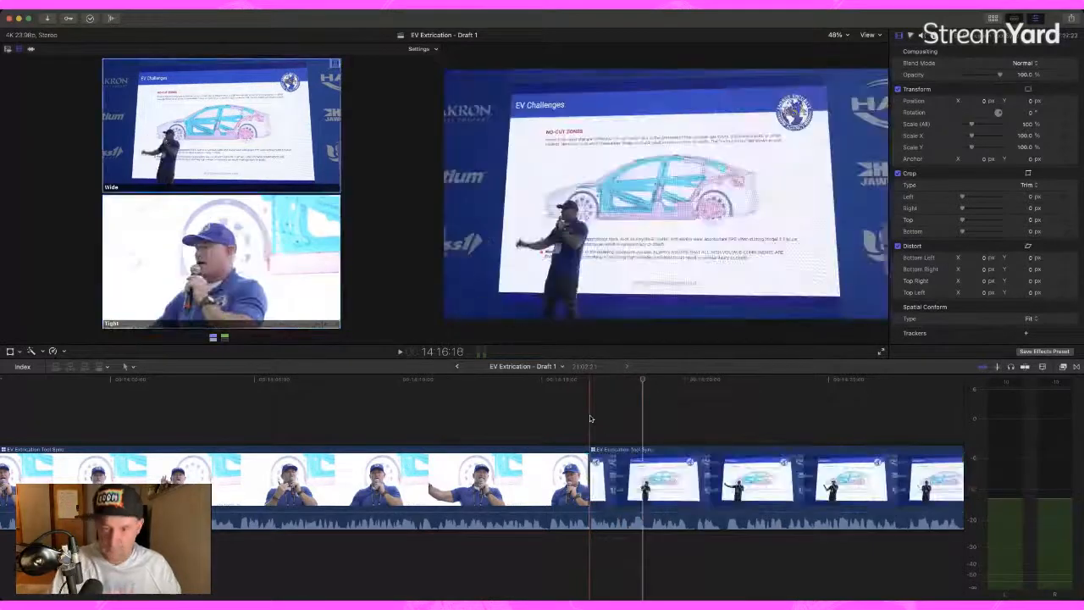
key("space")
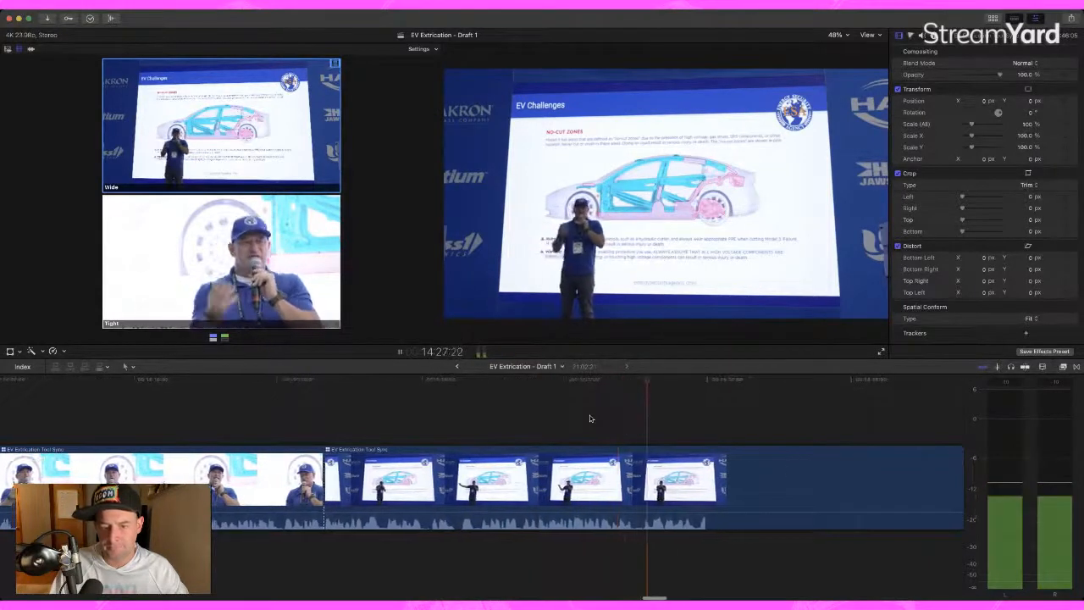
Step: Cut from the Wide angle to the Tight angle at about 14:27 and play the new Tight clip
key("space")
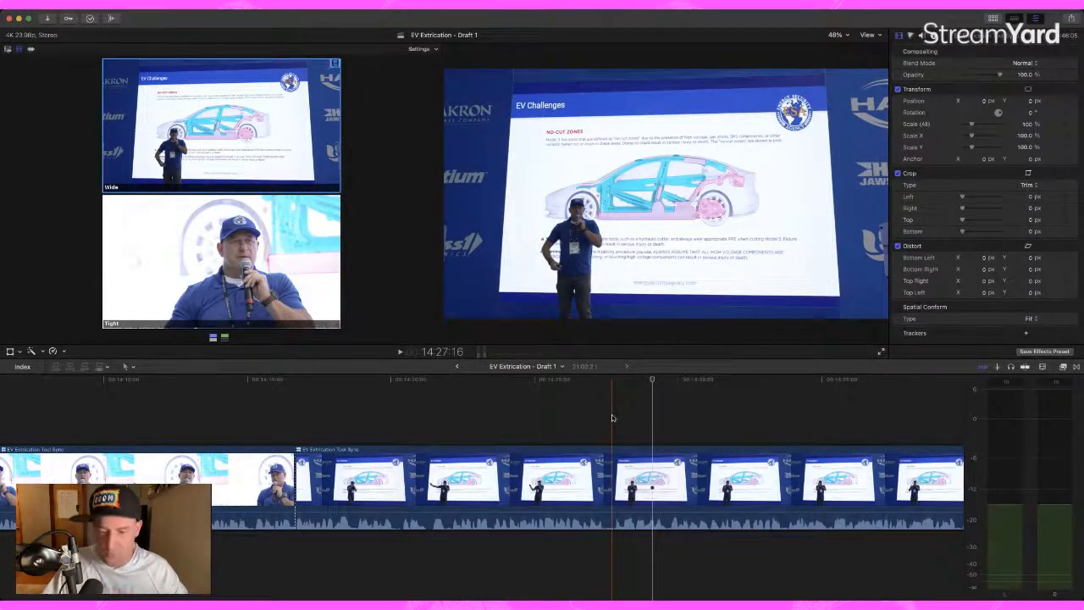
key("2")
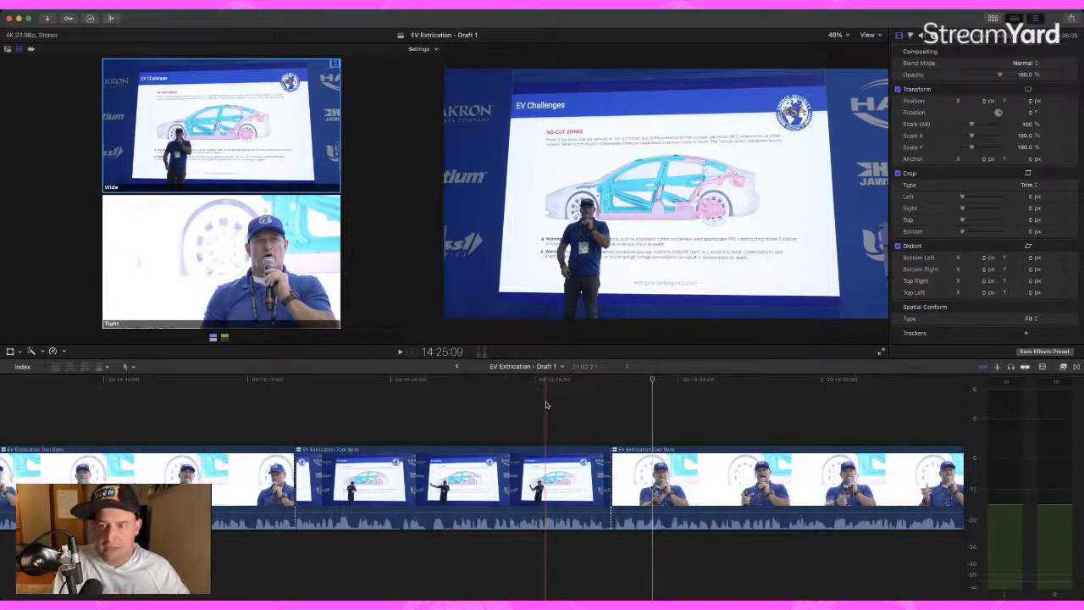
key("space")
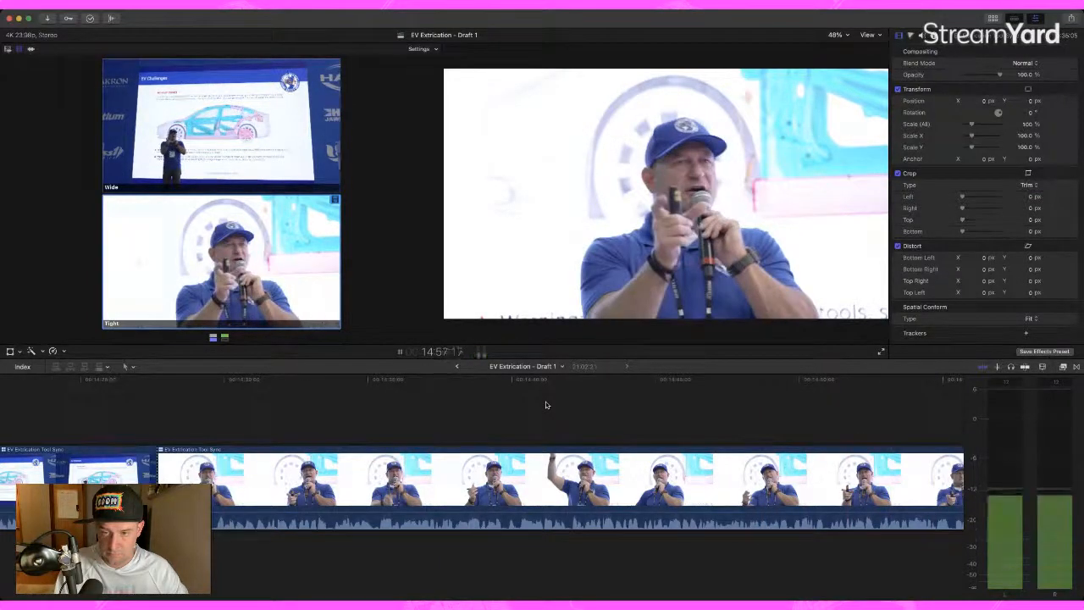
Step: Cut to the Wide angle at about 14:57 and play back across the new edit
key("space")
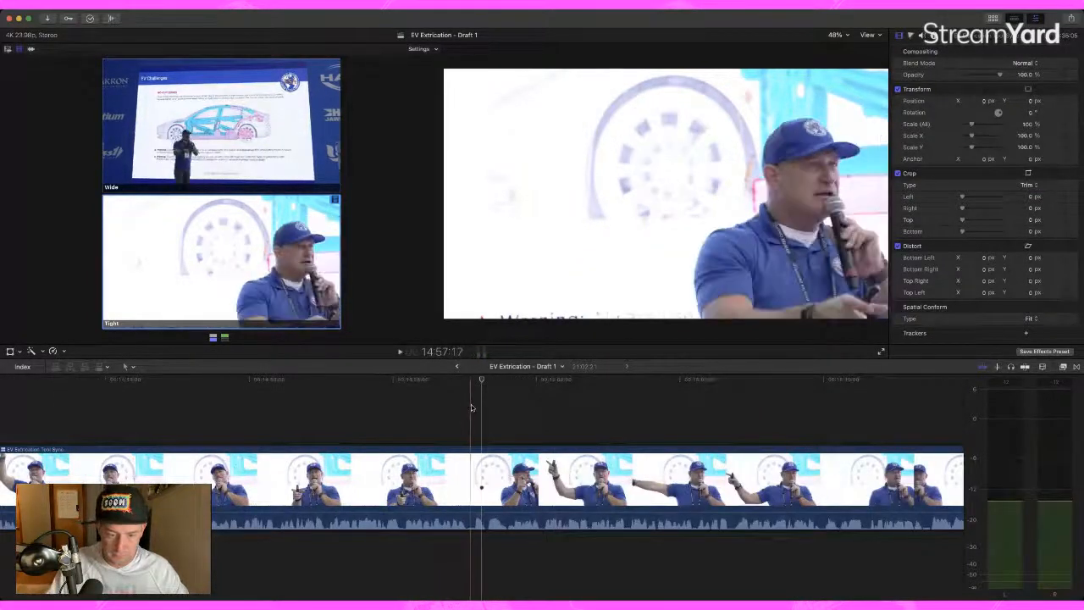
key("1")
key("space")
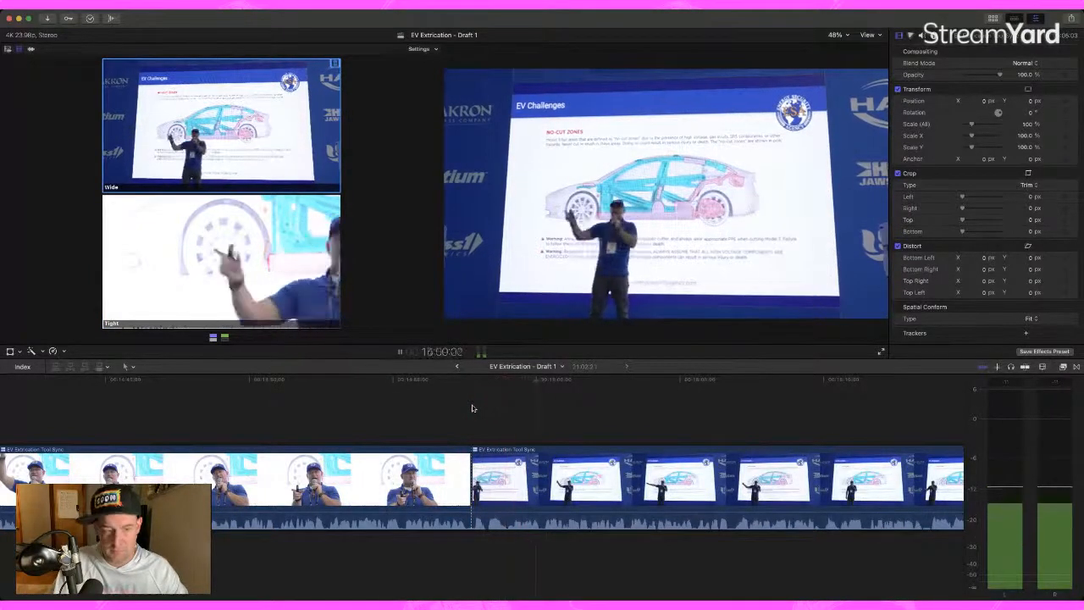
key("space")
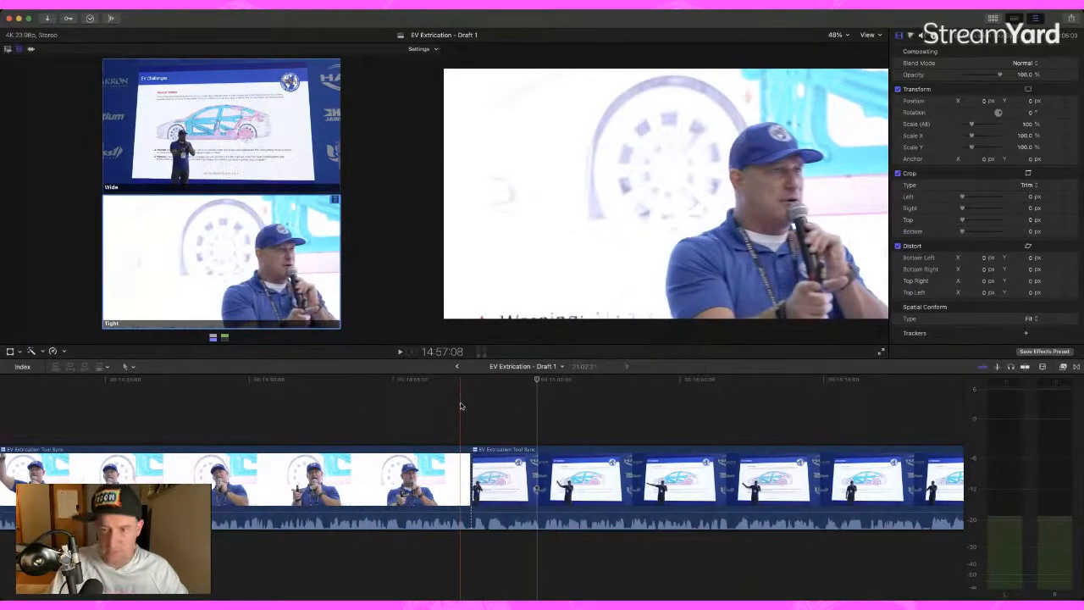
key("space")
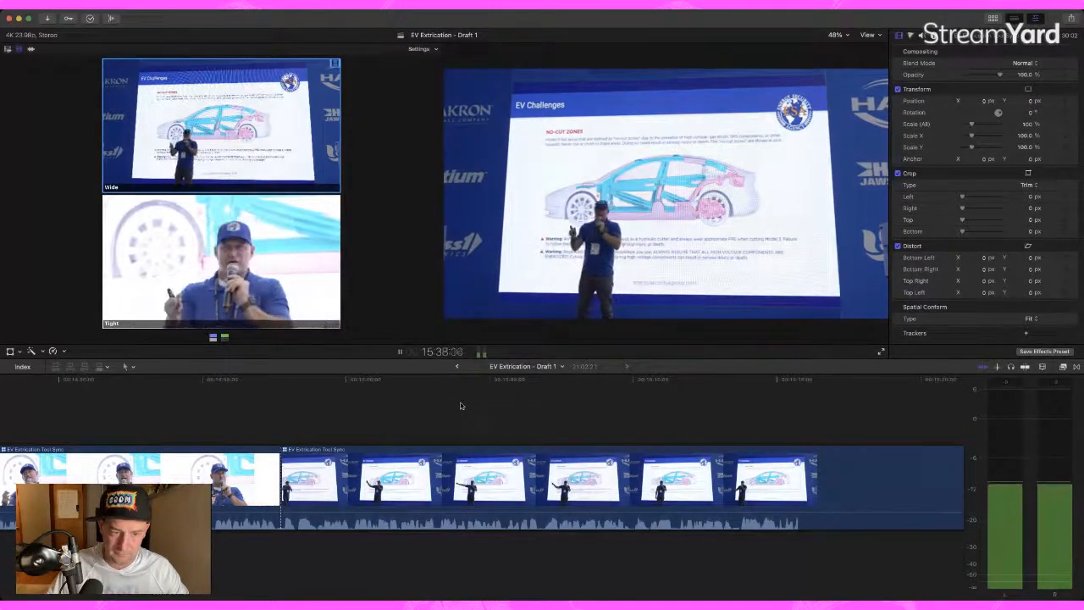
Step: Cut to the Tight angle at about 15:37 and back to the Wide angle at about 15:46 during playback
key("space")
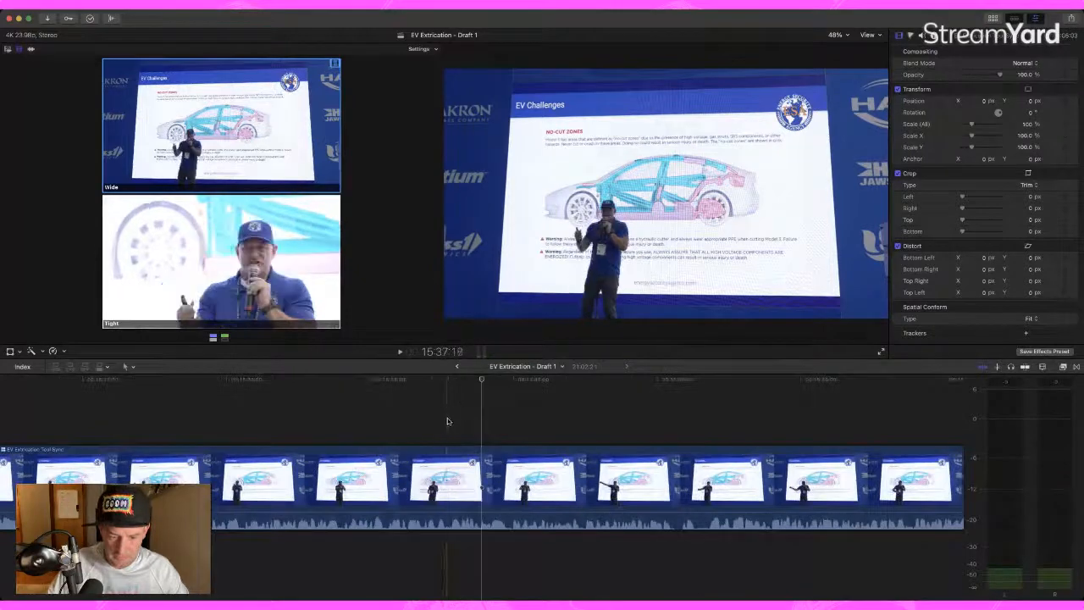
key("2")
key("space")
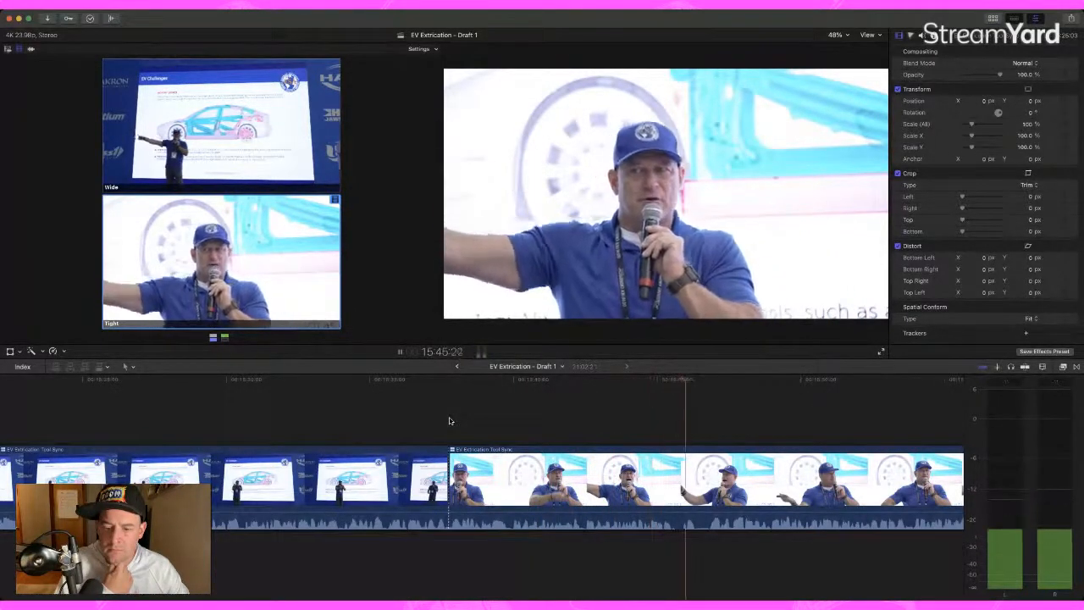
key("1")
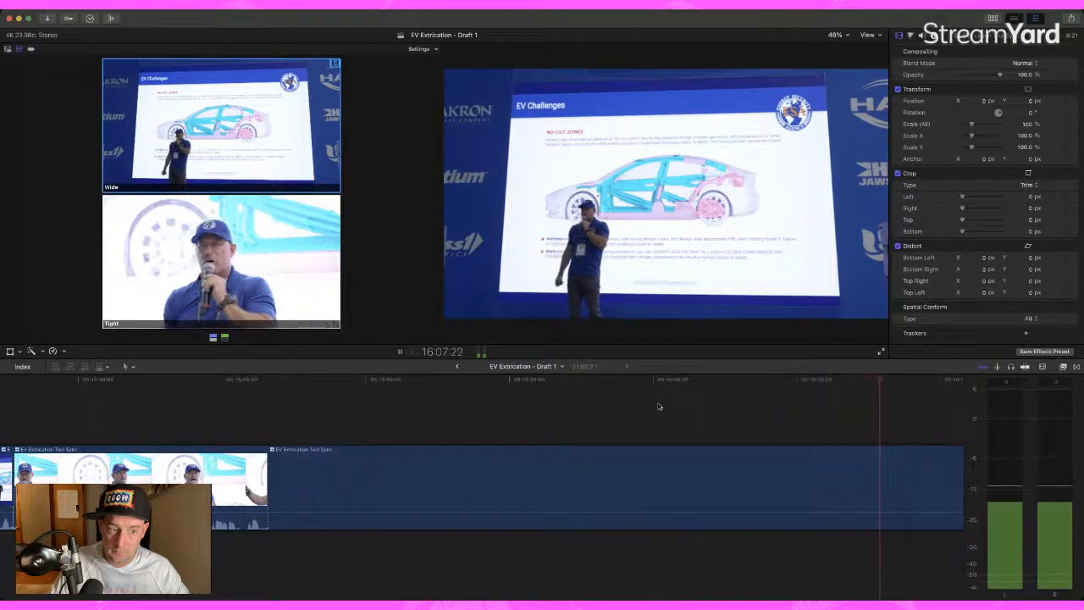
Step: Play the Wide clip, split it at about 16:08, and cut to the Tight angle from 15:53:20 up to that split
key("space")
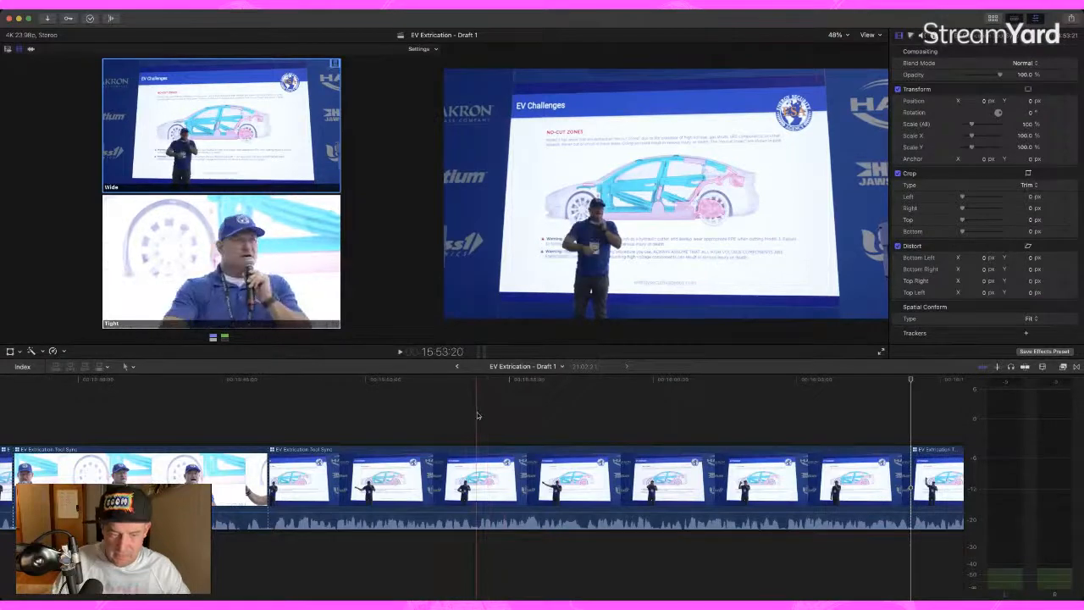
key("2")
key("space")
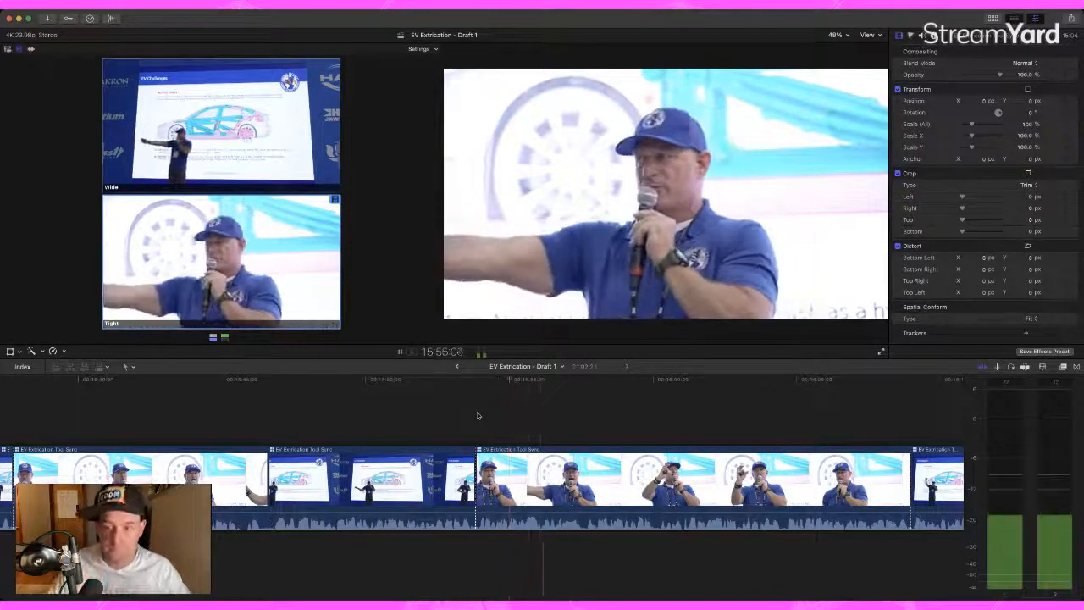
Step: Examine the Tight-to-Wide edit at about 16:08 and compare the two angles around it
key("space")
scroll(478, 415, "right", 4)
scroll(477, 415, "right", 3)
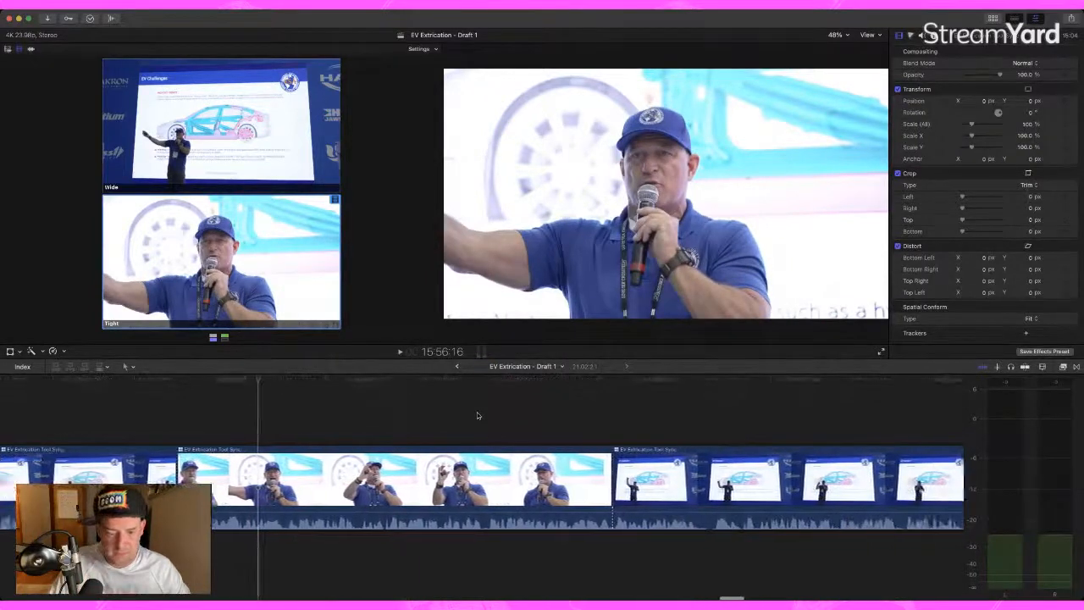
scroll(477, 415, "right", 1)
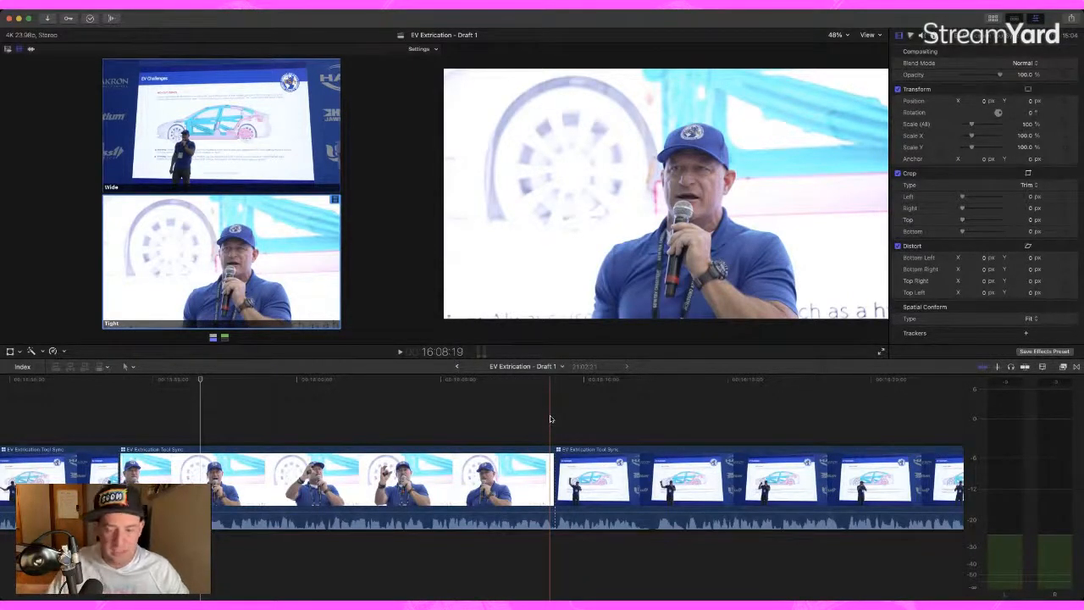
scroll(550, 418, "right", 4)
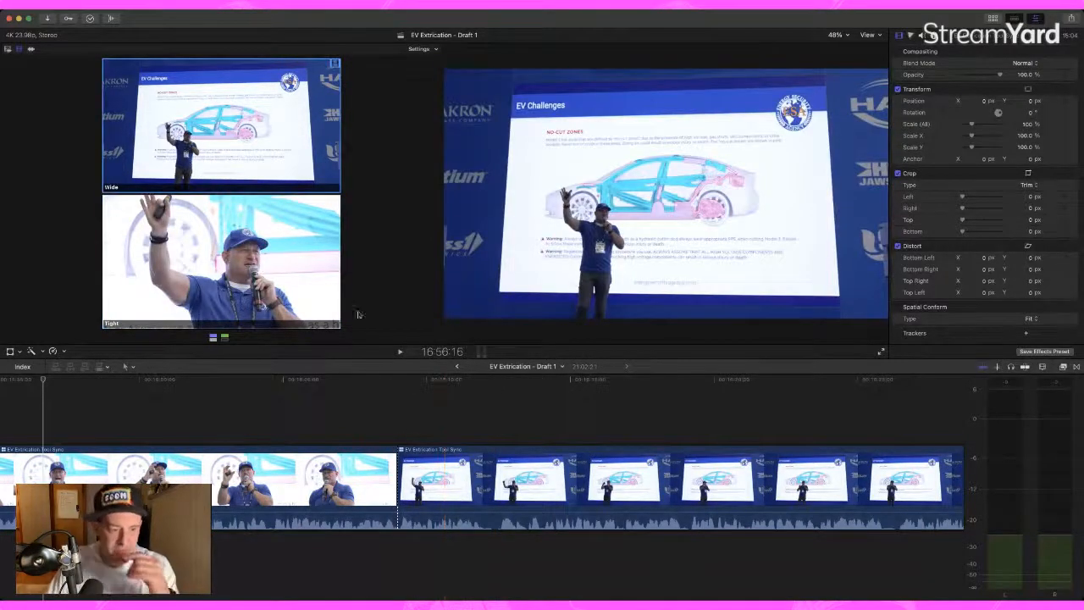
left_click(244, 243)
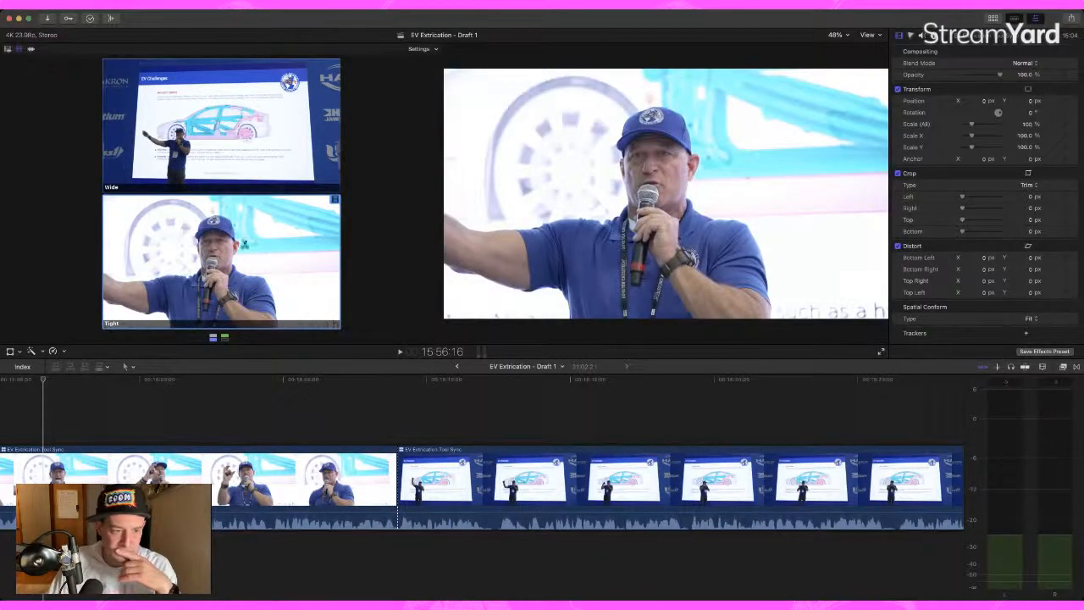
left_click(290, 149)
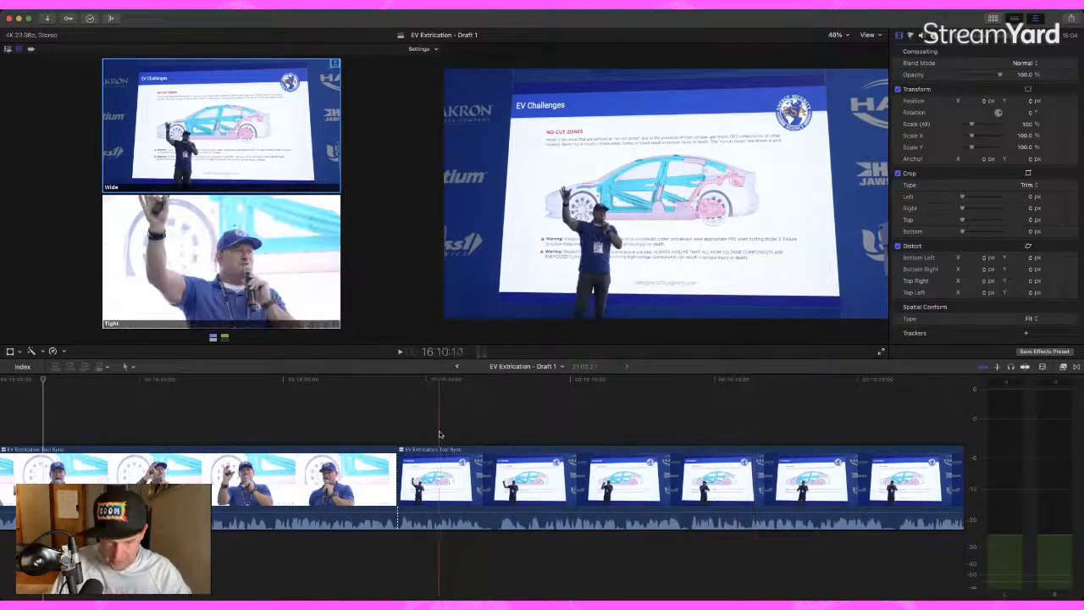
scroll(589, 462, "right", 5)
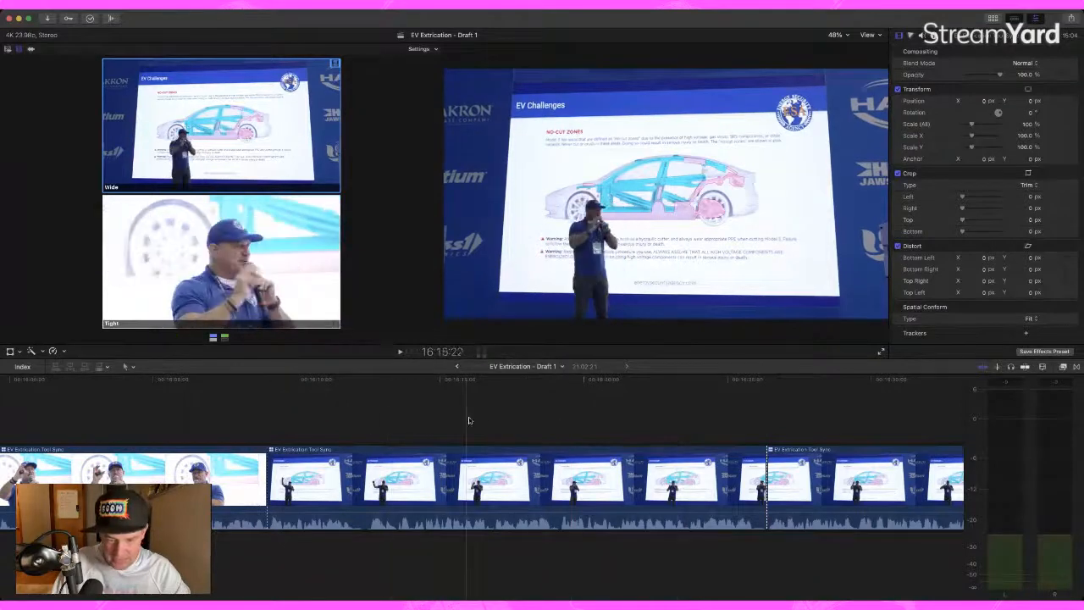
key("2")
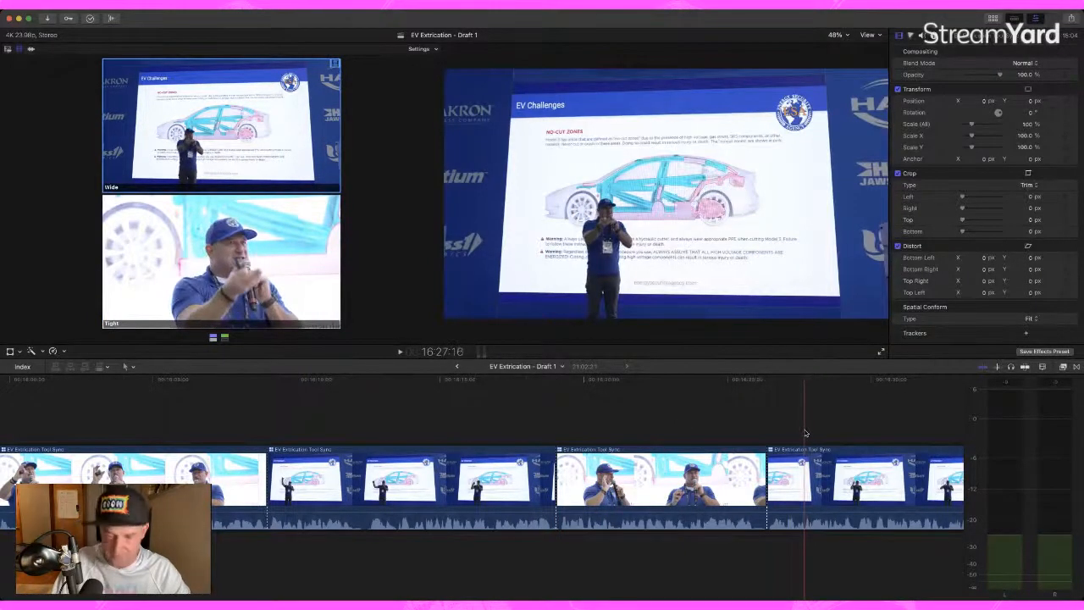
key("super+z")
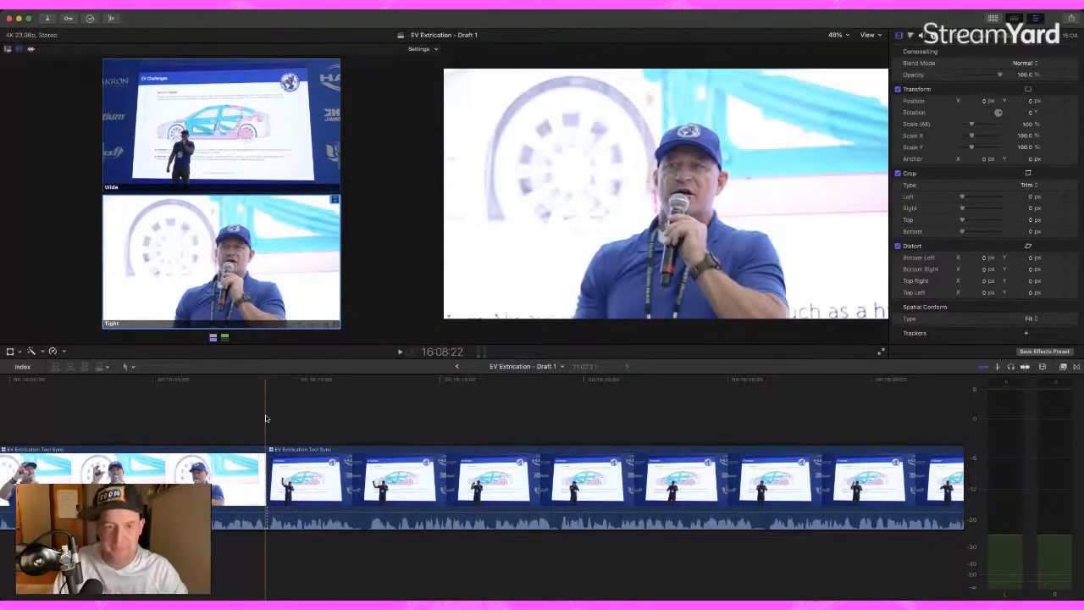
key("super+Tab")
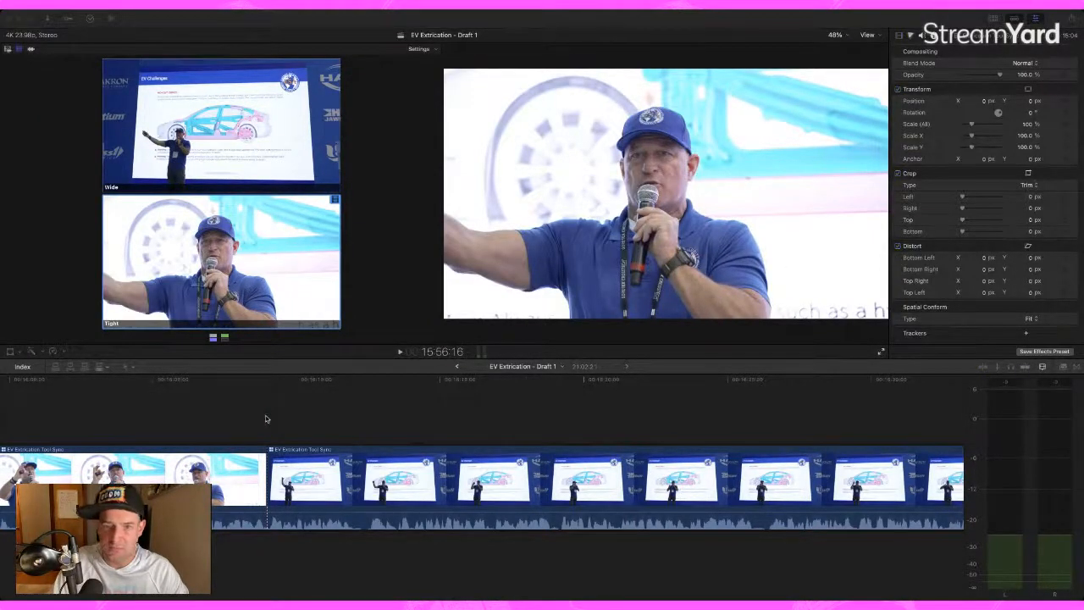
key("super+Tab")
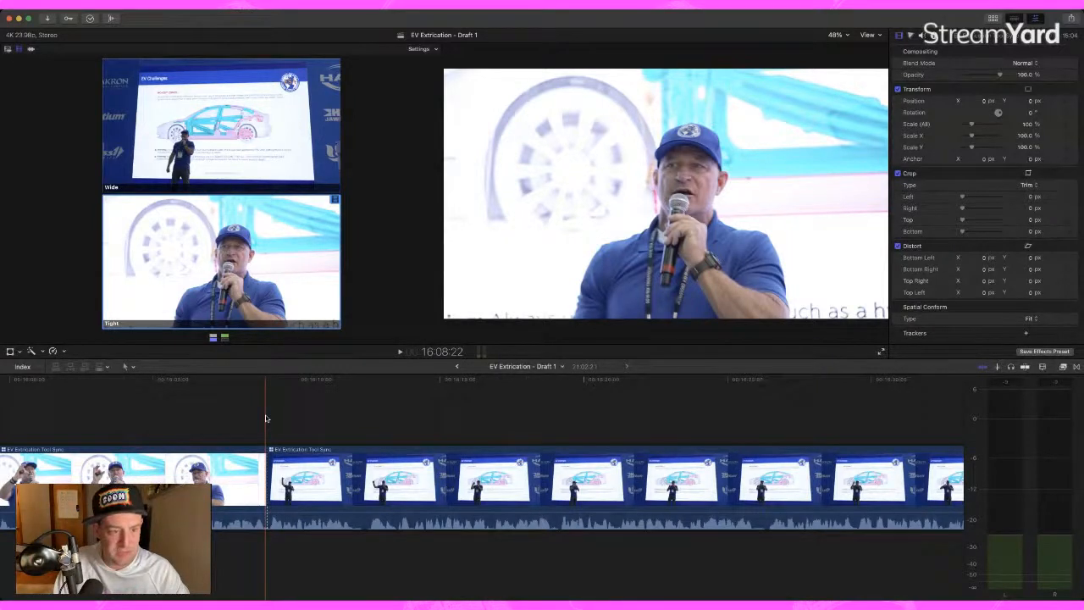
Step: Play the Wide clip, split it at 16:45:08, and cut to the Tight angle from about 16:26 up to that split
key("space")
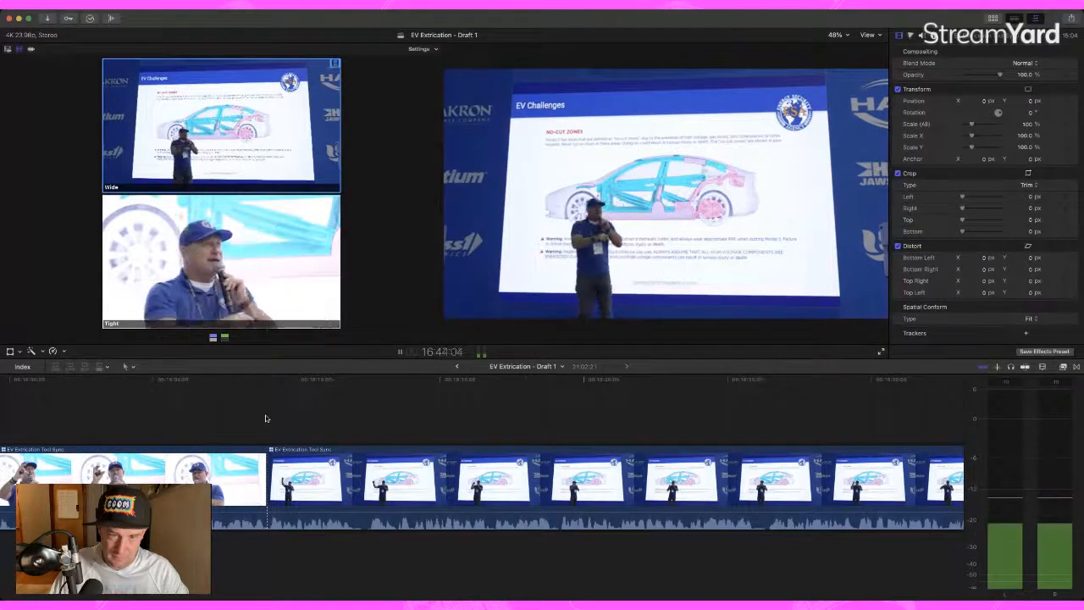
key("space")
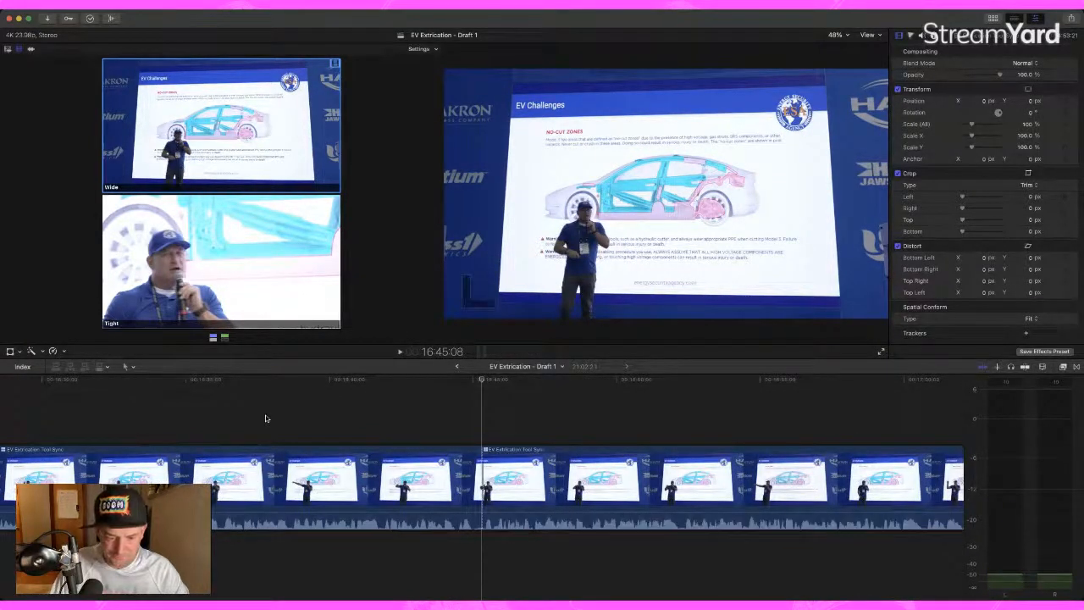
scroll(265, 419, "left", 10)
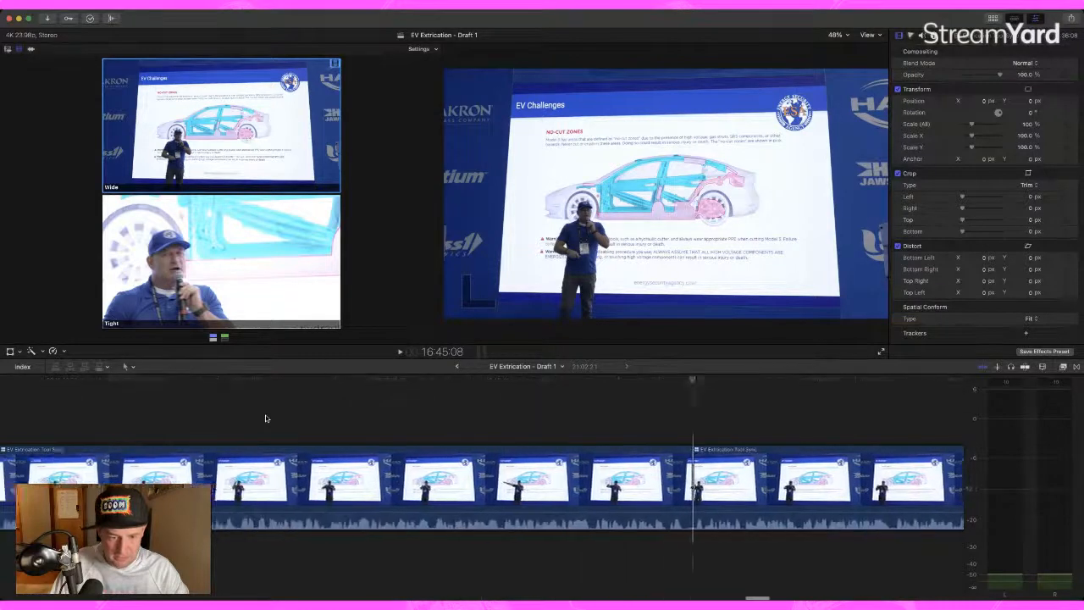
scroll(265, 418, "left", 5)
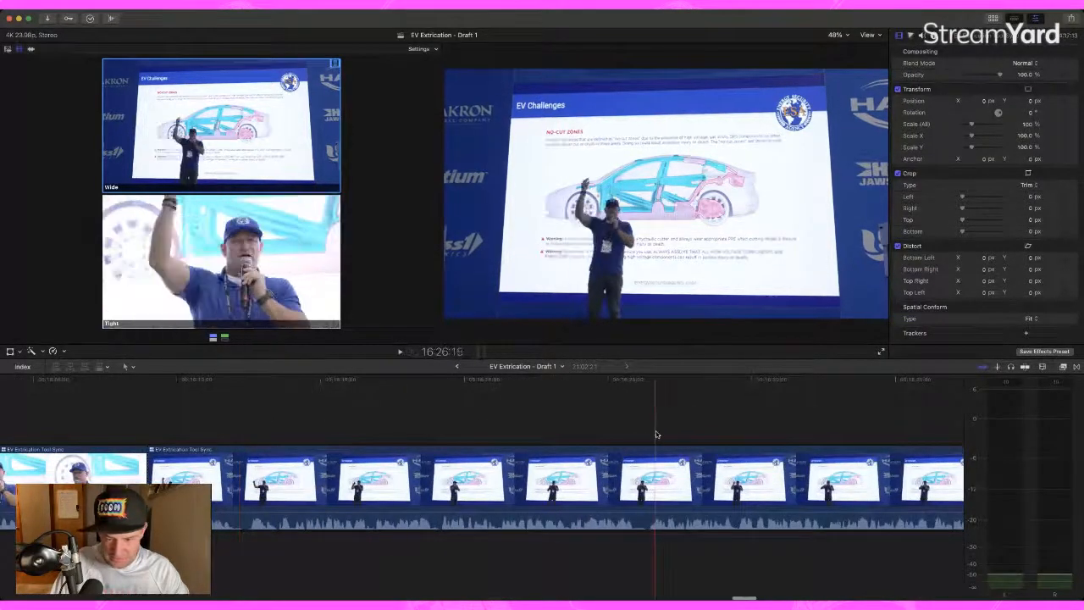
key("2")
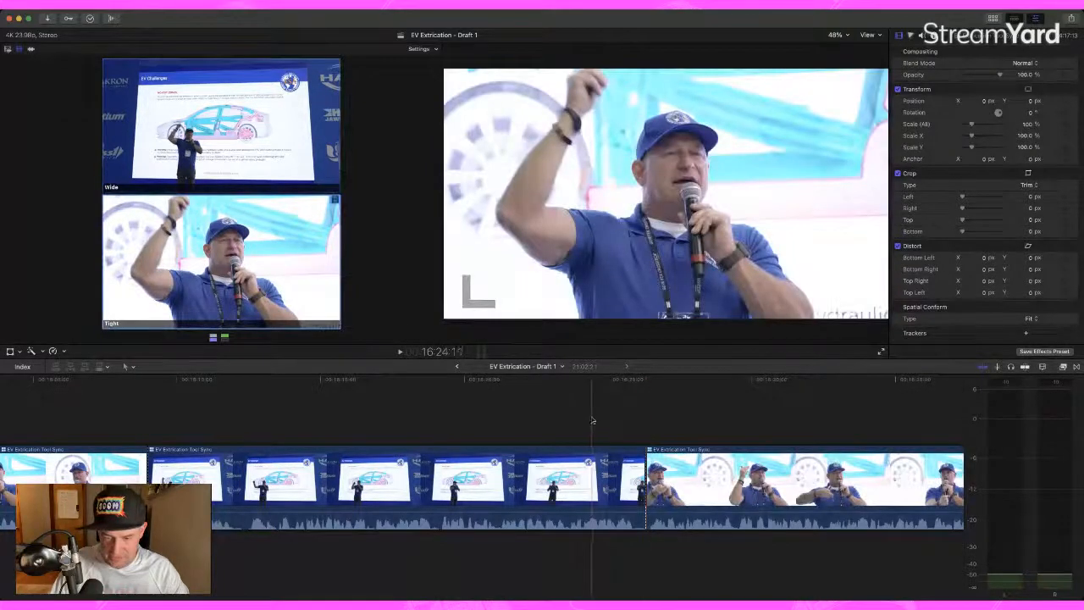
Step: Play across the edit at about 16:26 and examine both edit points of the new Tight clip
key("space")
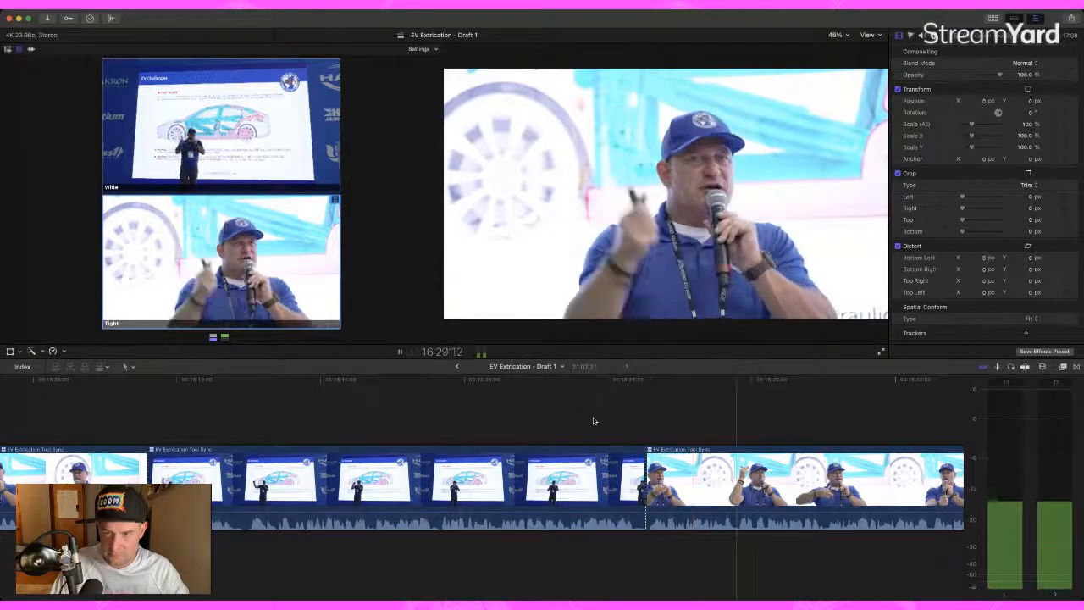
key("space")
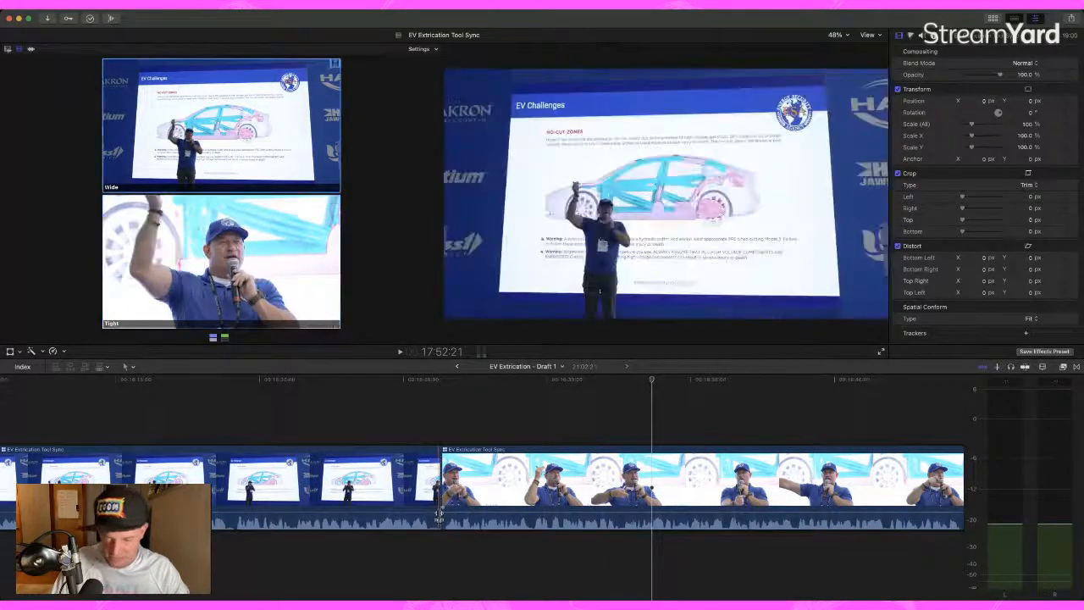
key("super+minus")
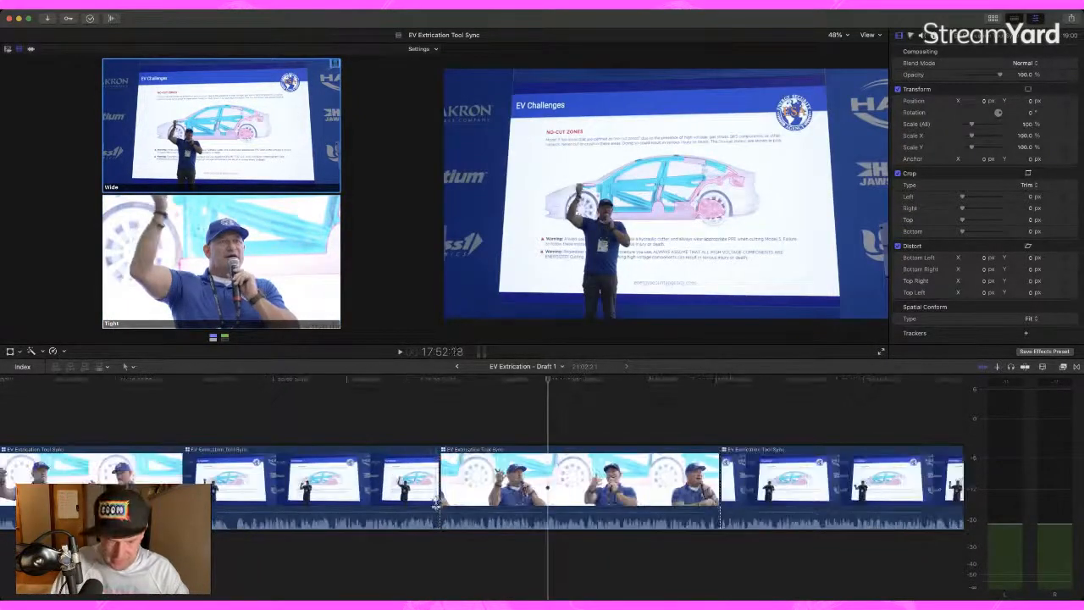
scroll(441, 501, "right", 5)
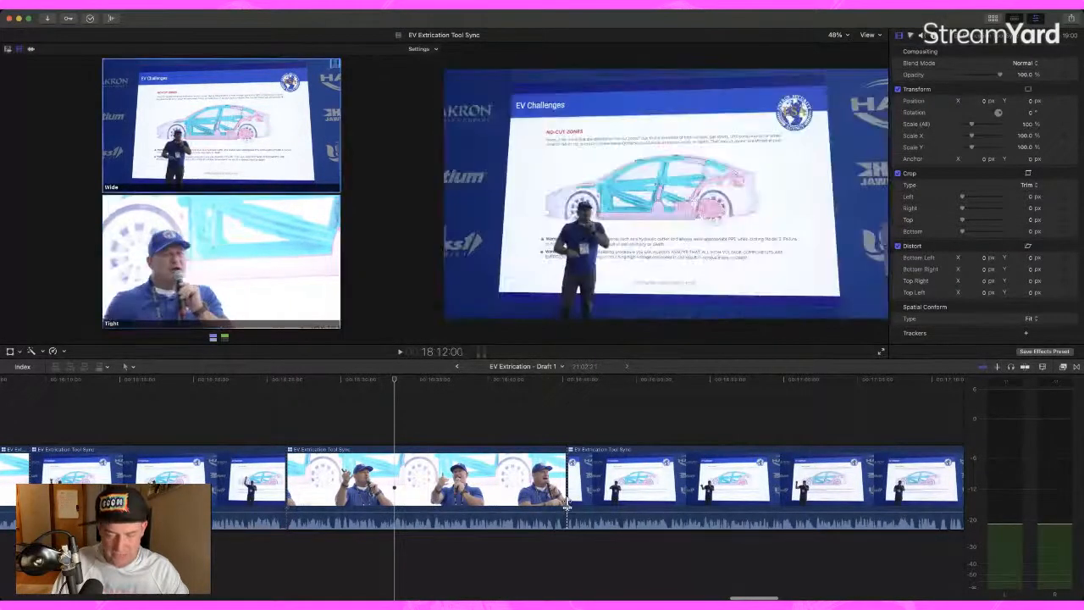
scroll(568, 507, "right", 6)
scroll(567, 504, "right", 2)
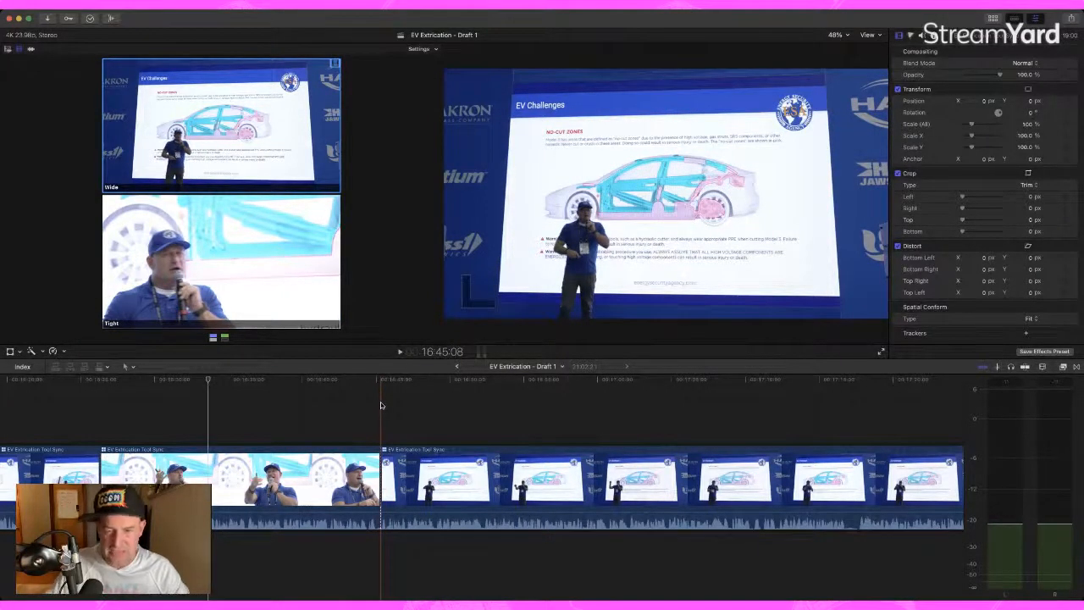
key("2")
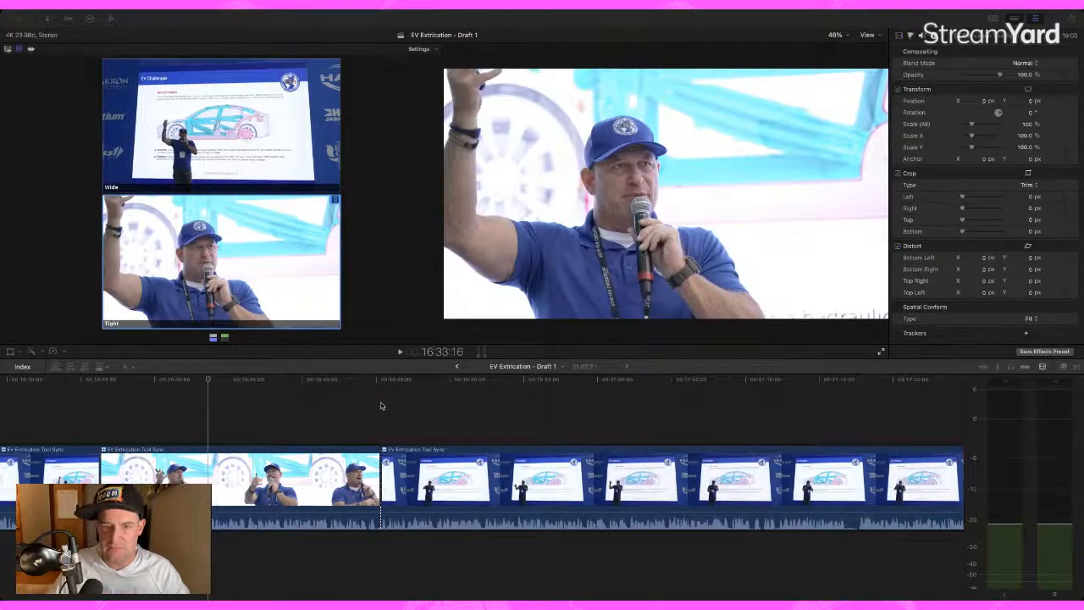
Step: Split the Wide clip at about 17:17 and cut to the Tight angle from about 16:52 up to that split
key("super+Tab")
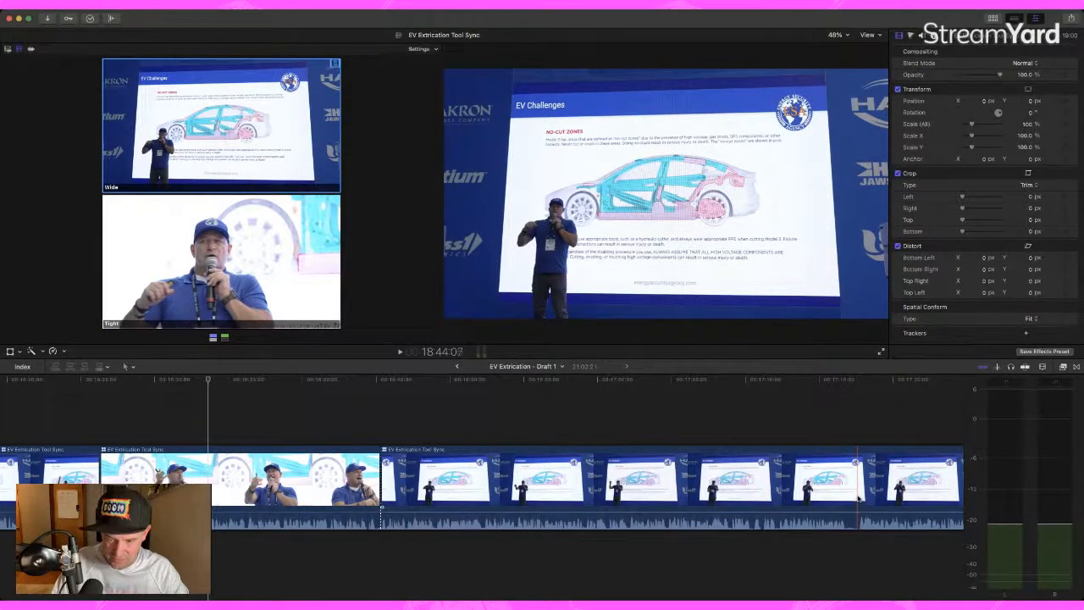
key("super+b")
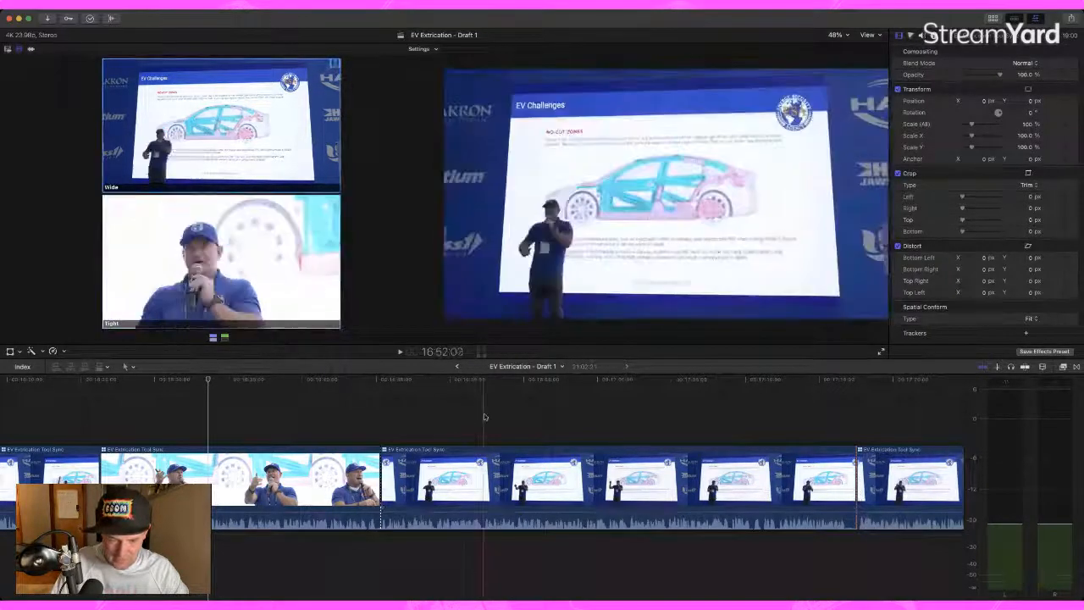
key("2")
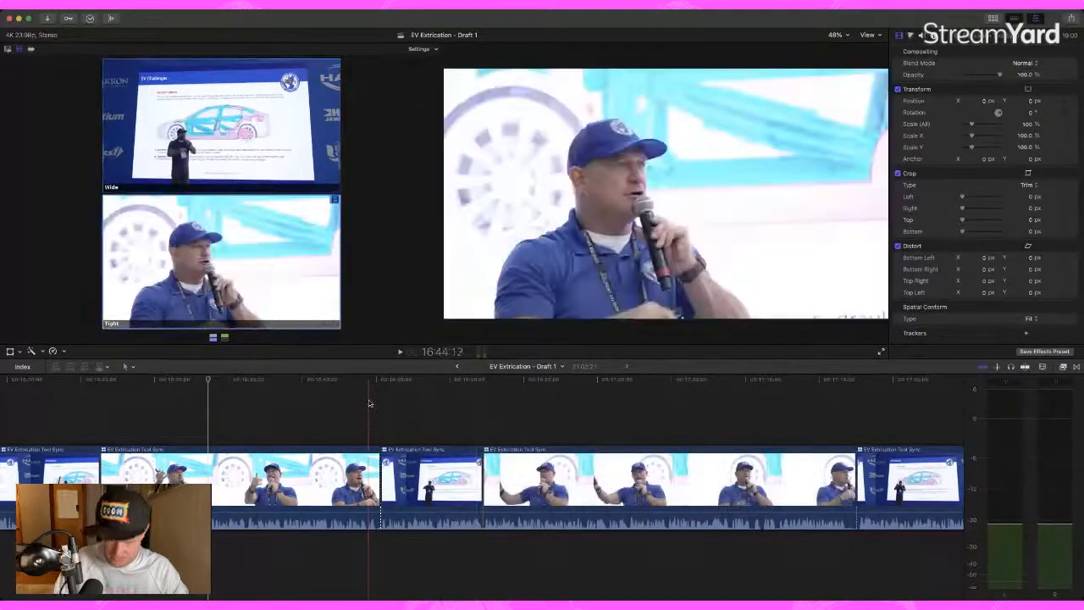
Step: Play the new Tight clip and roll its starting edit from the Wide angle forward to about 16:59
key("space")
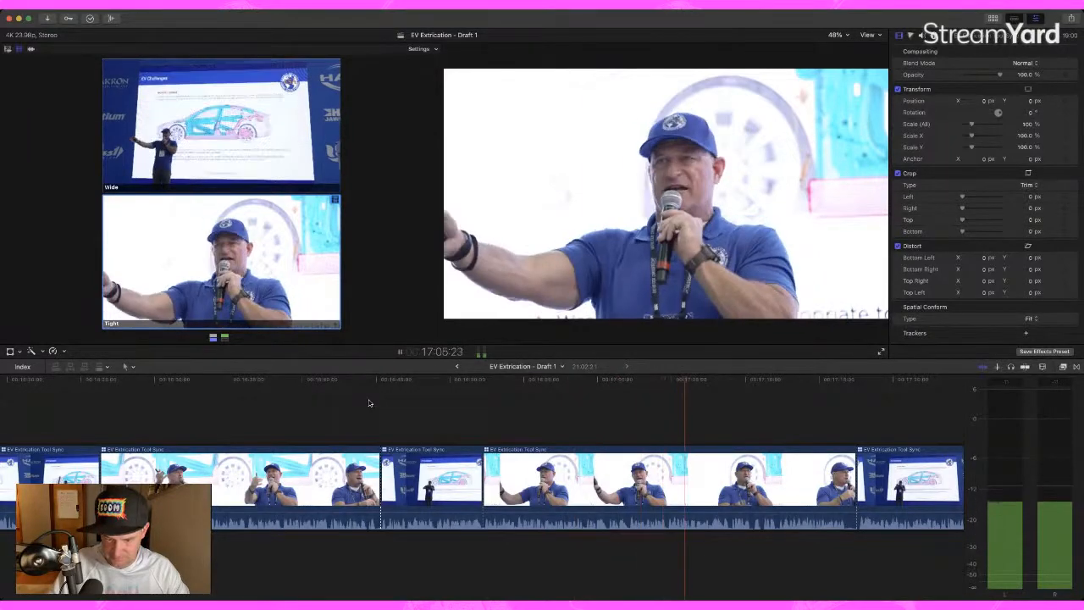
key("space")
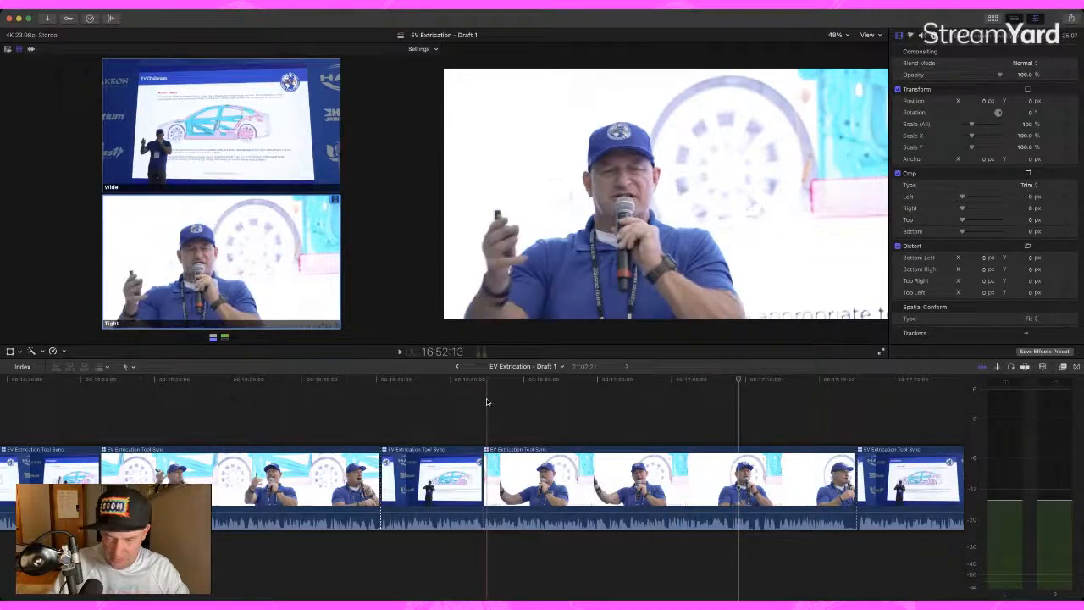
key("space")
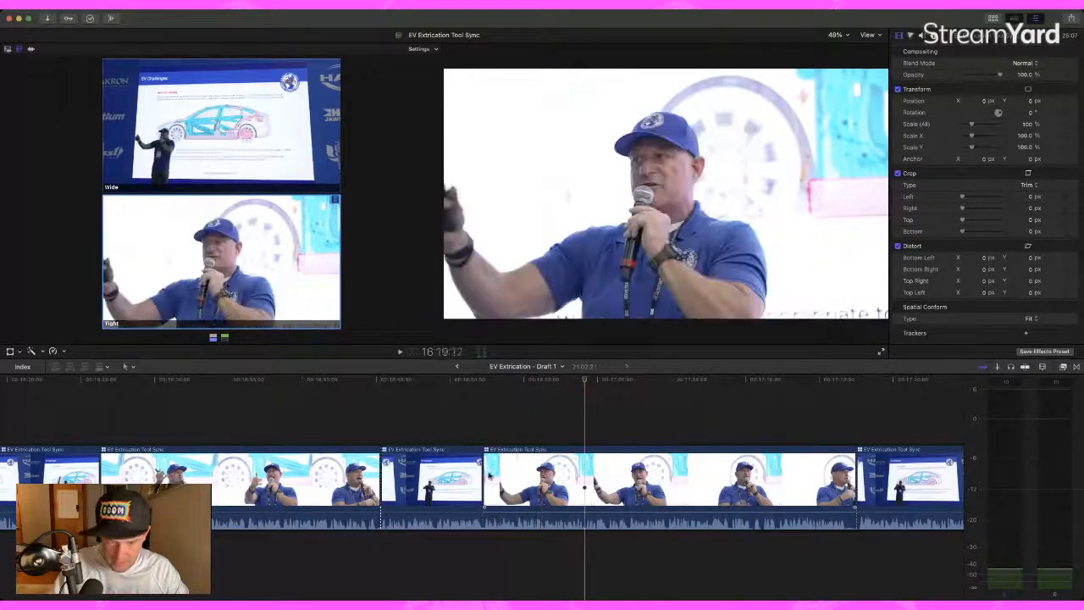
left_click_drag(483, 479, 585, 489)
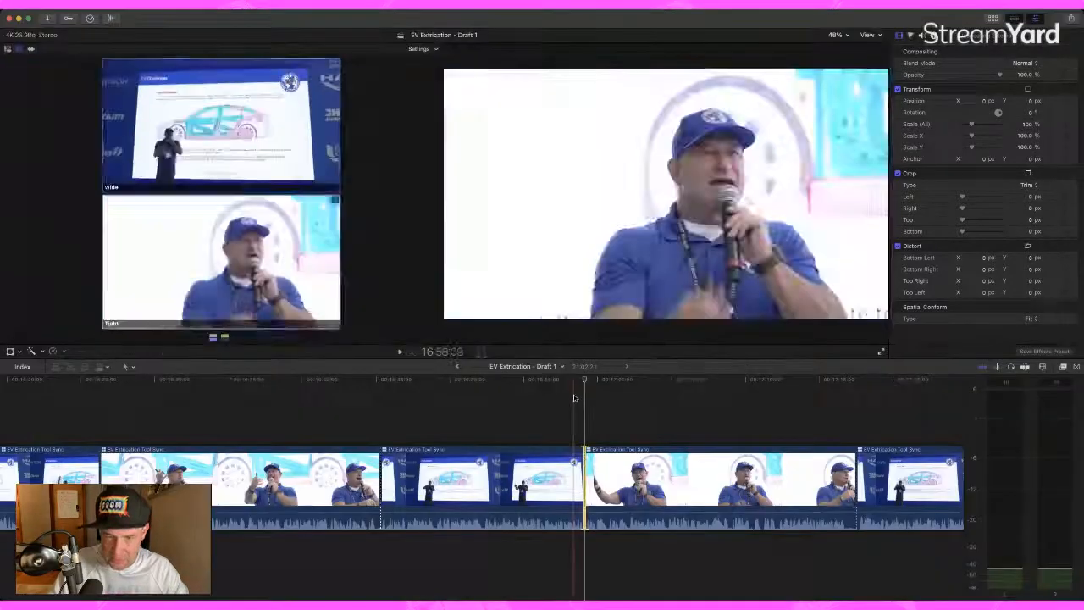
Step: Play on through the Tight clip, cut to the Wide angle at about 17:12, and return to the Tight angle at 17:17:13
key("space")
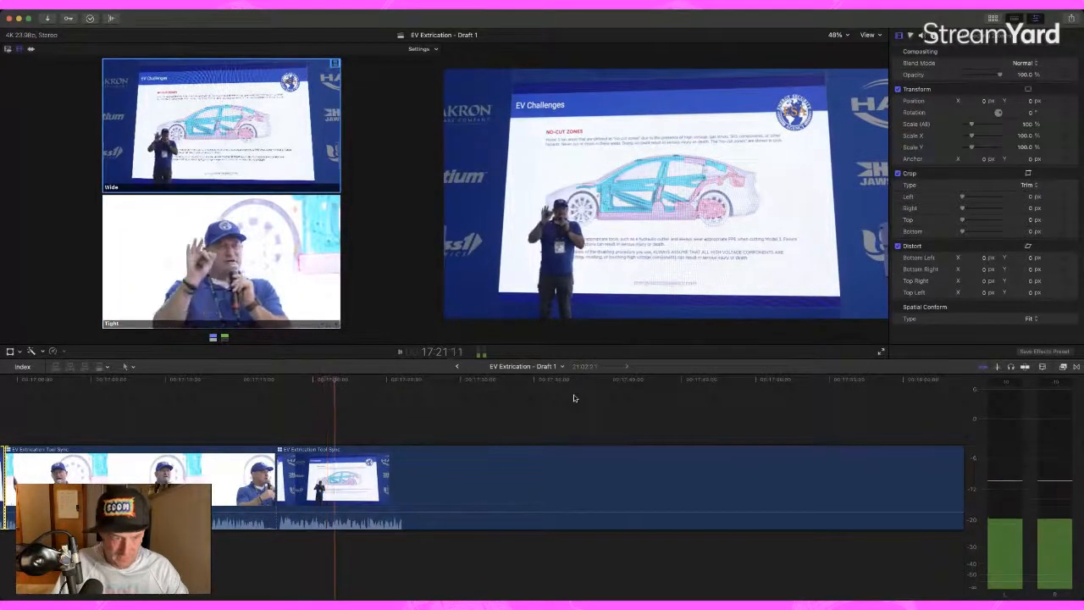
key("space")
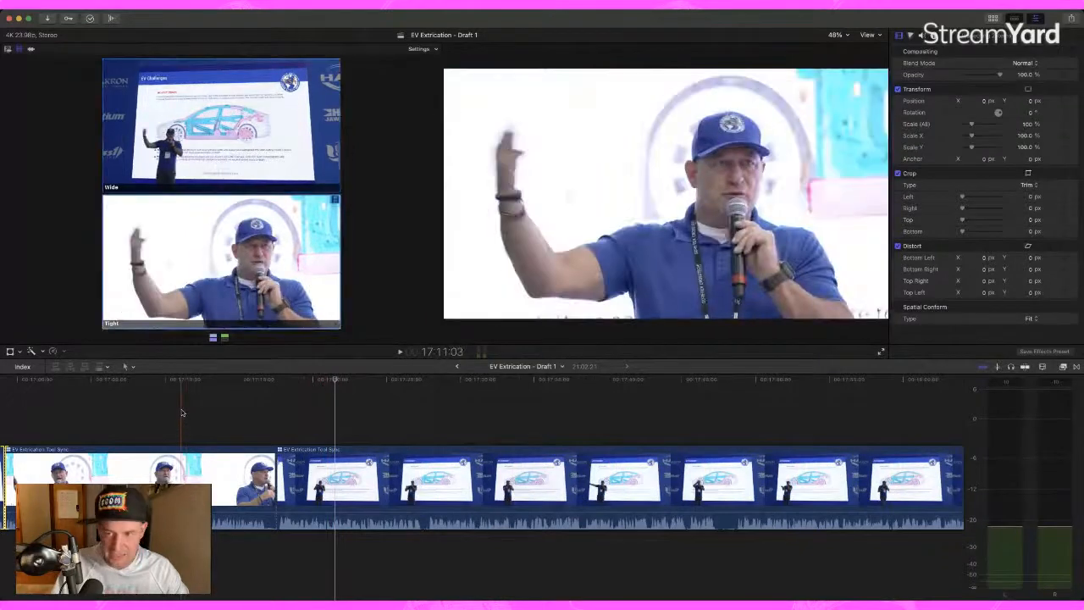
key("space")
key("1")
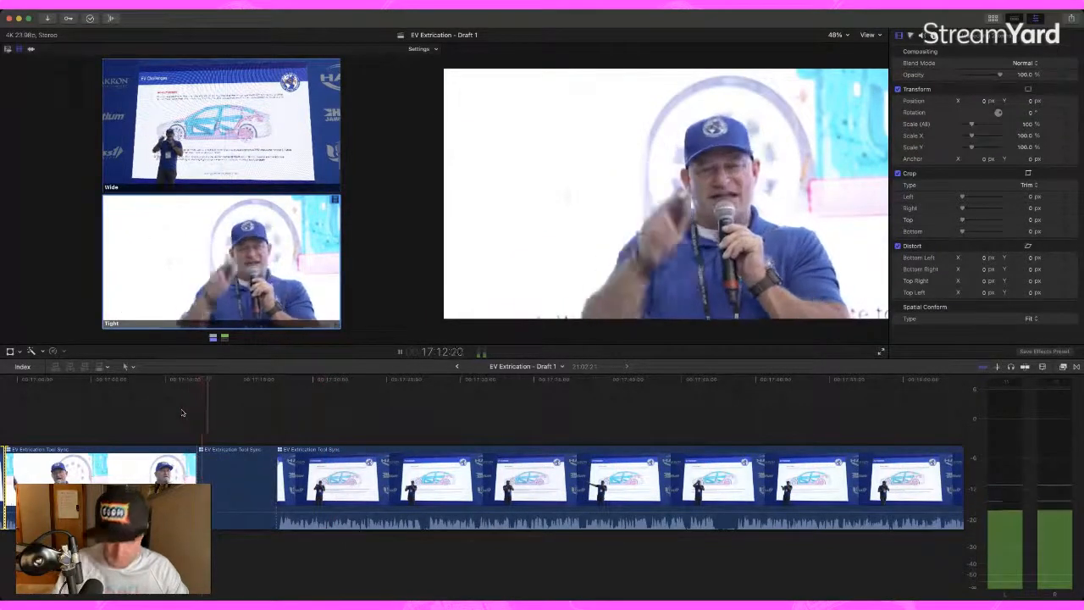
key("1")
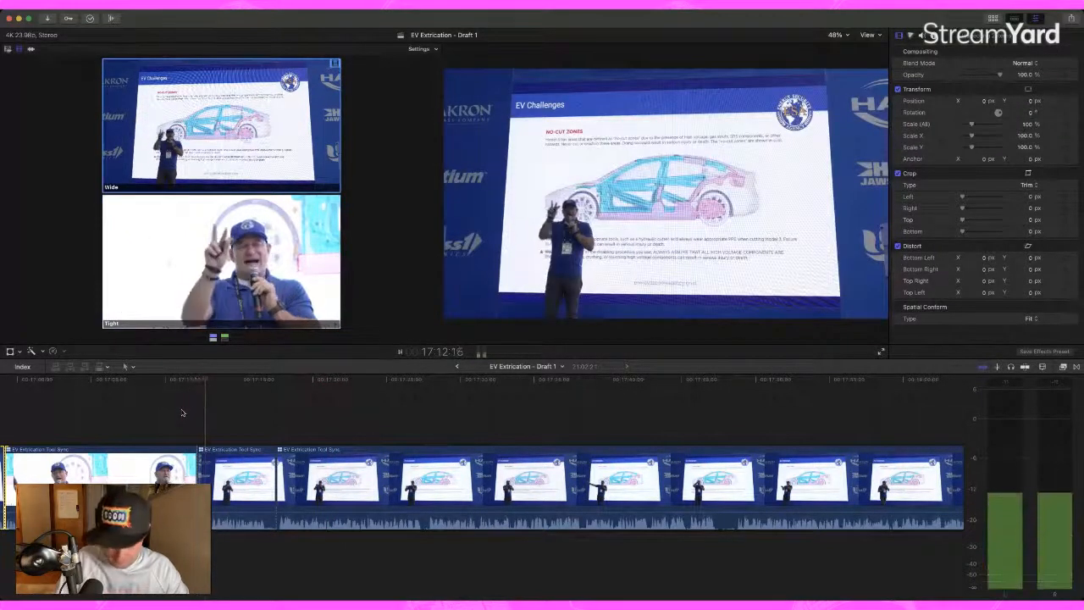
key("space")
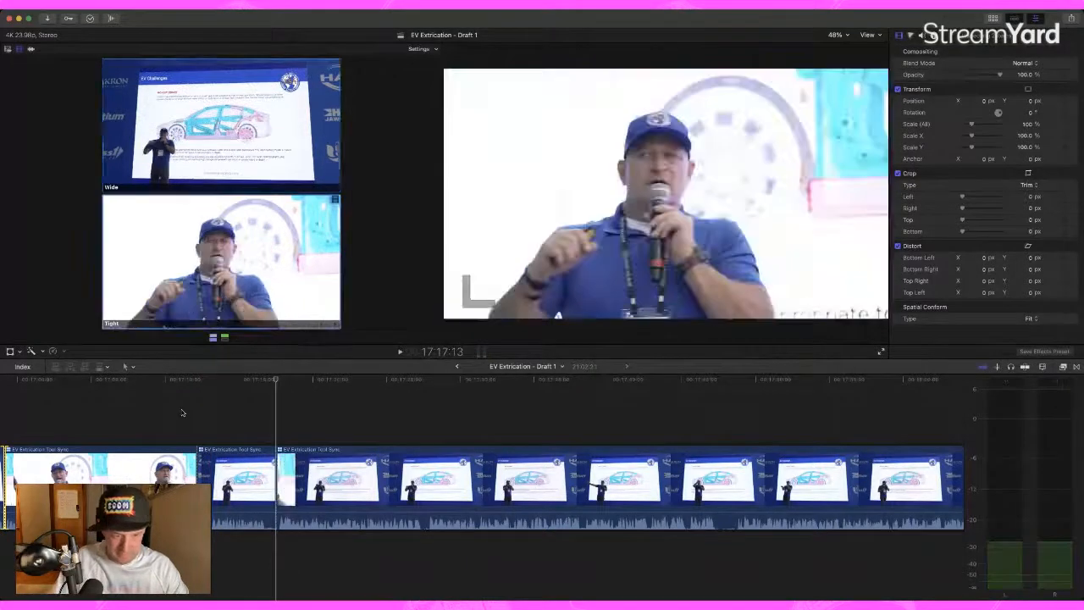
key("2")
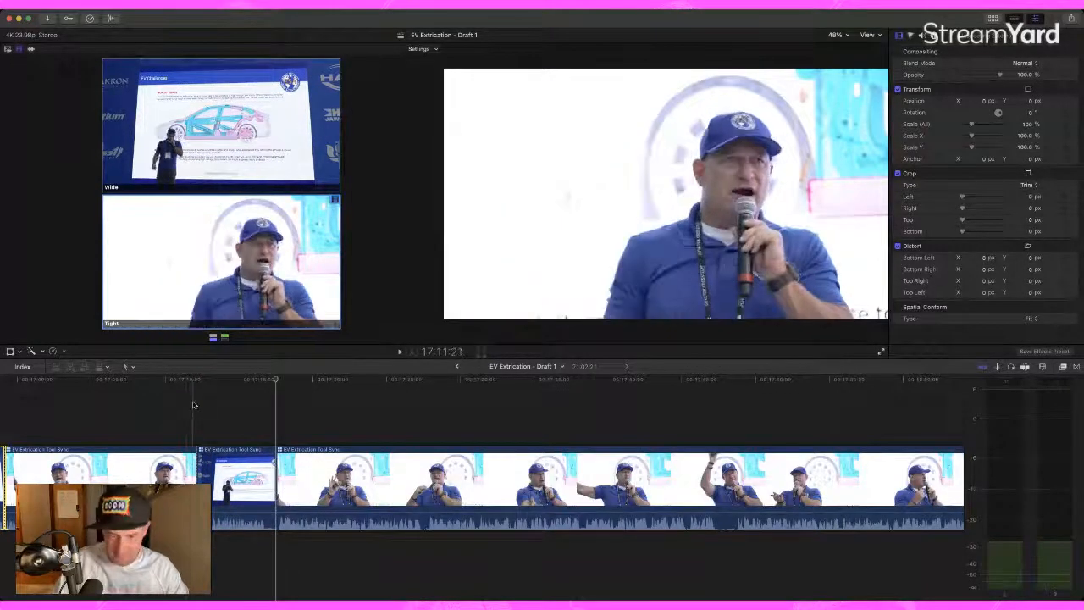
Step: Play the Tight clip that starts at 17:17:13 and cut to the Wide angle at about 17:47
key("space")
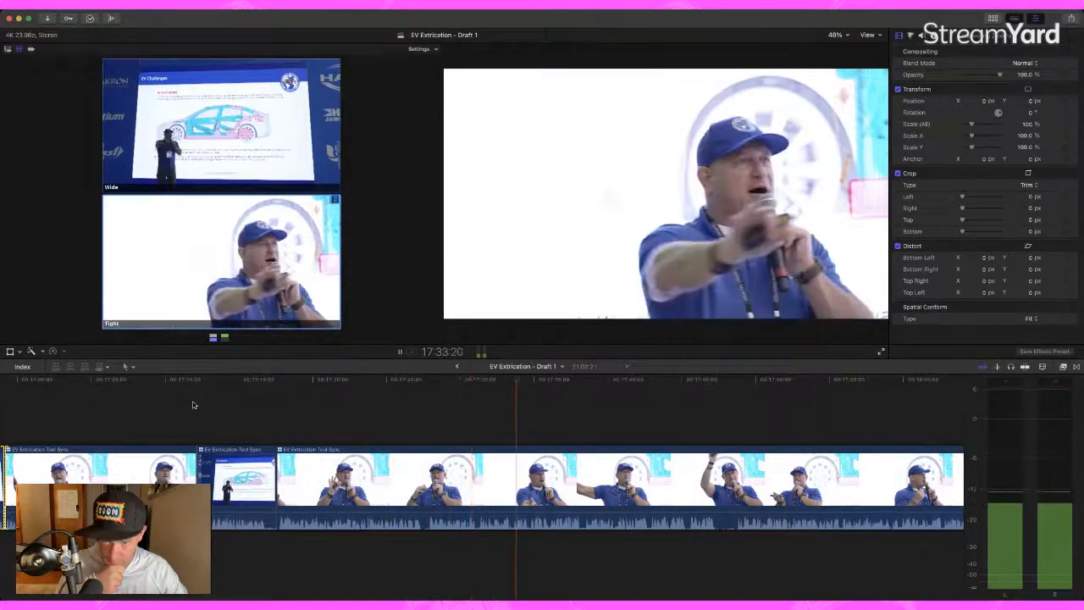
key("space")
key("space")
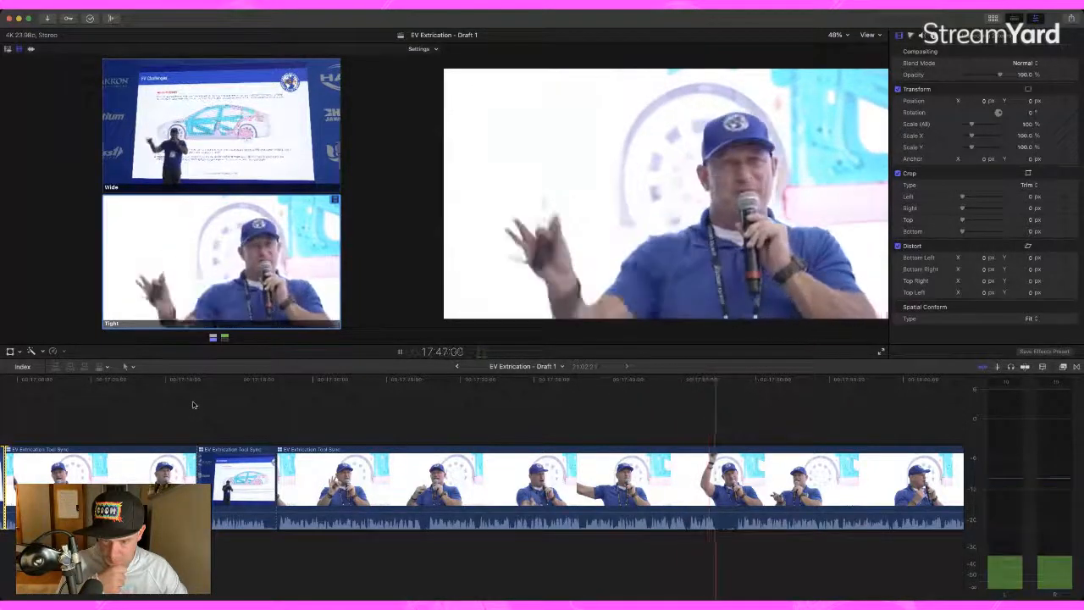
key("1")
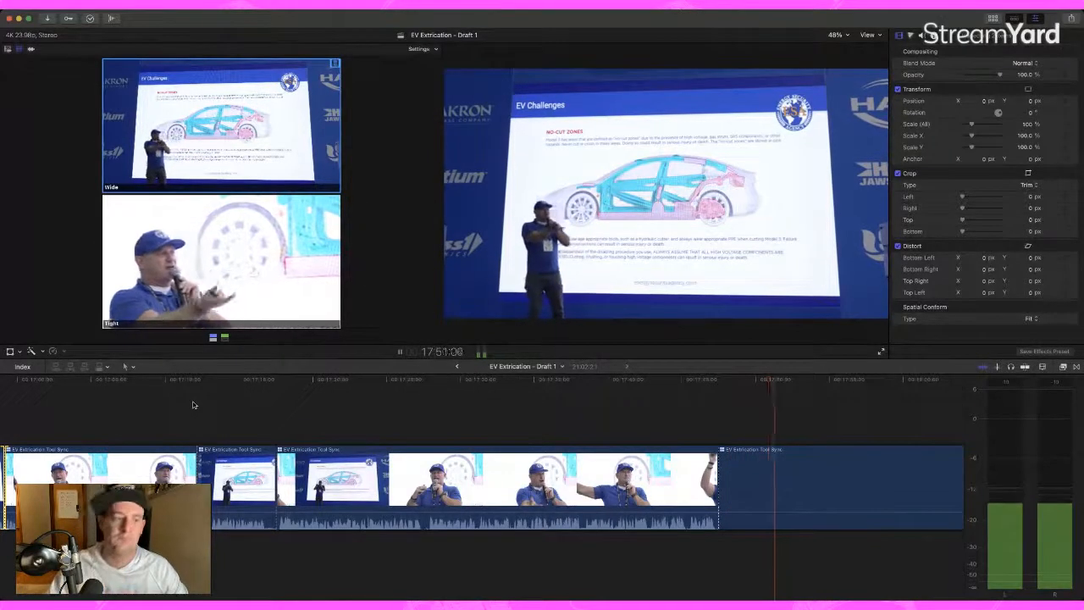
Step: Play the Wide clip that starts at about 17:47 and cut to the Tight angle at 17:59:18
scroll(192, 405, "right", 3)
scroll(192, 405, "right", 5)
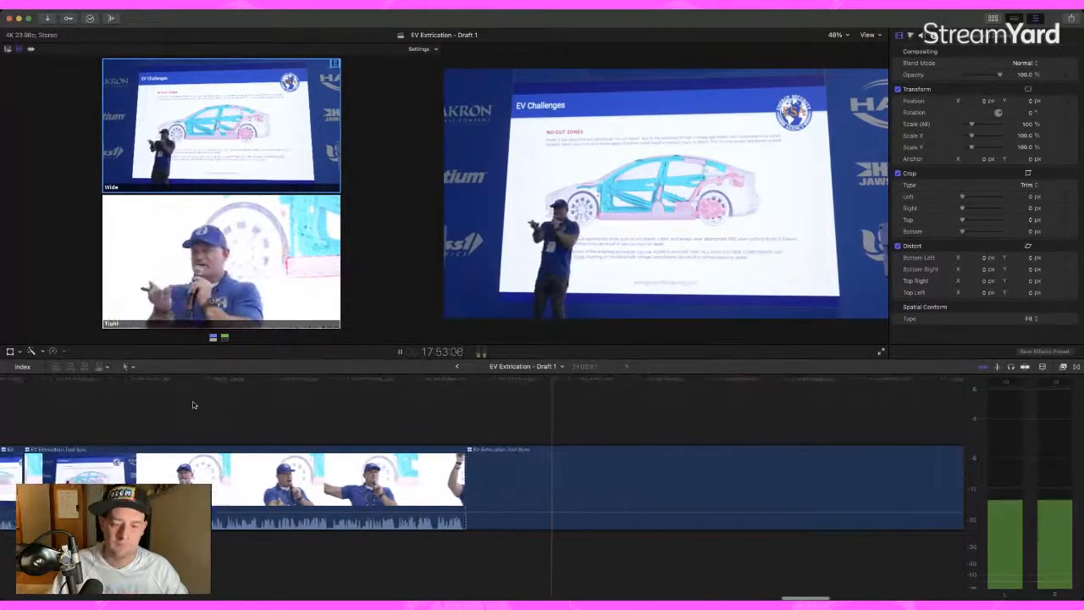
scroll(192, 404, "right", 2)
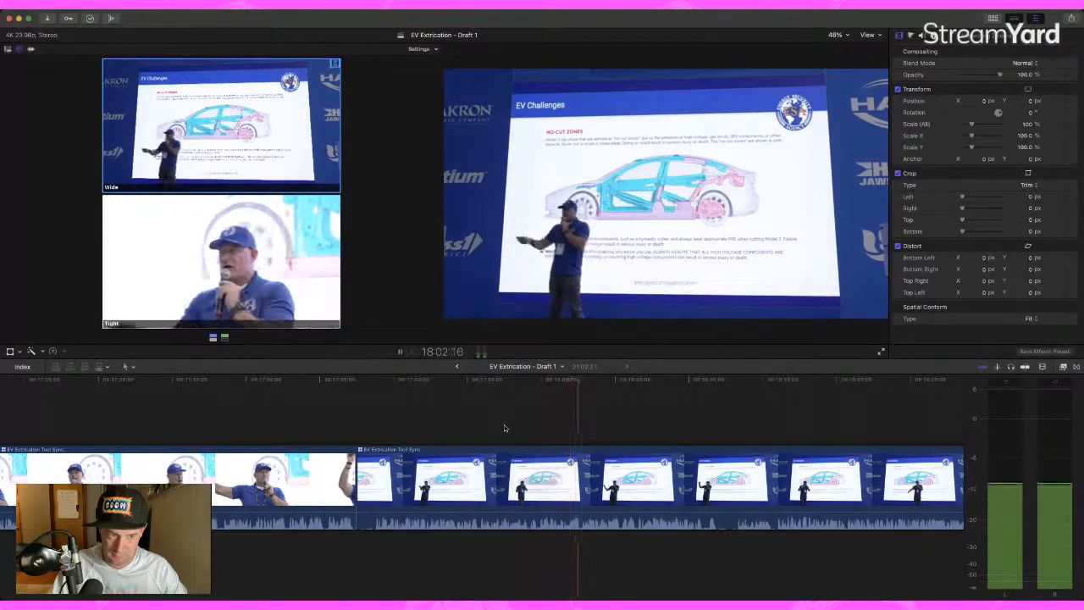
key("space")
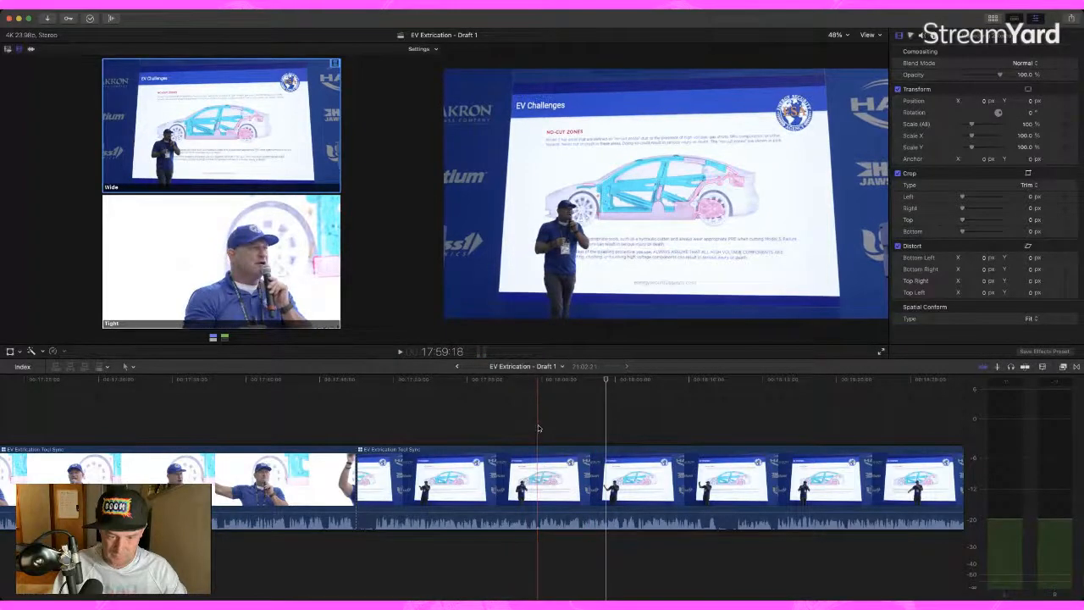
key("2")
Step: Play the Tight clip that starts at 17:59:18 and cut back to the Wide angle at 18:13:02
key("space")
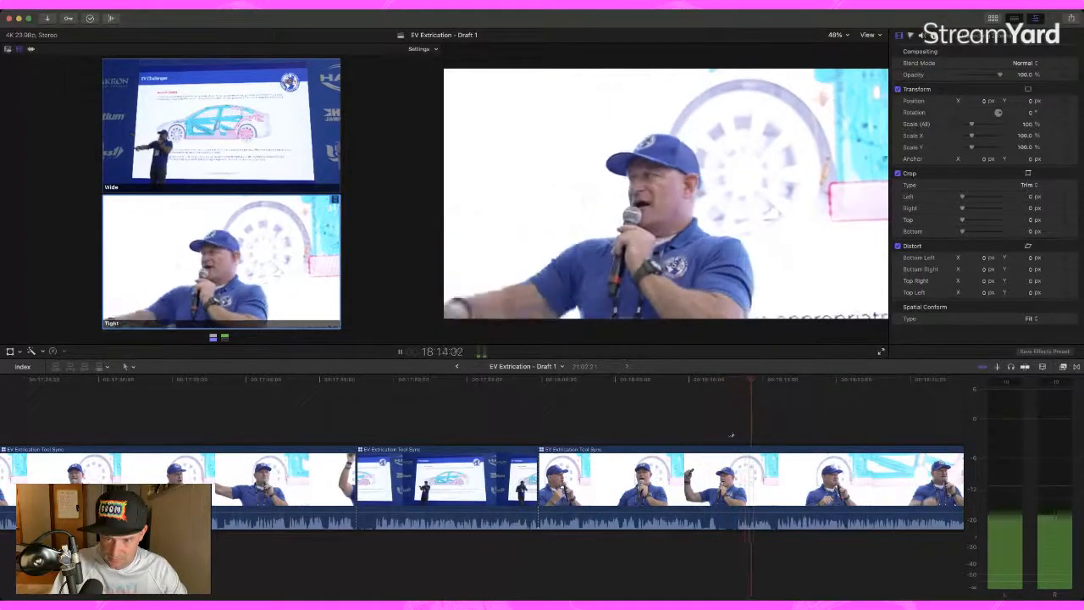
key("space")
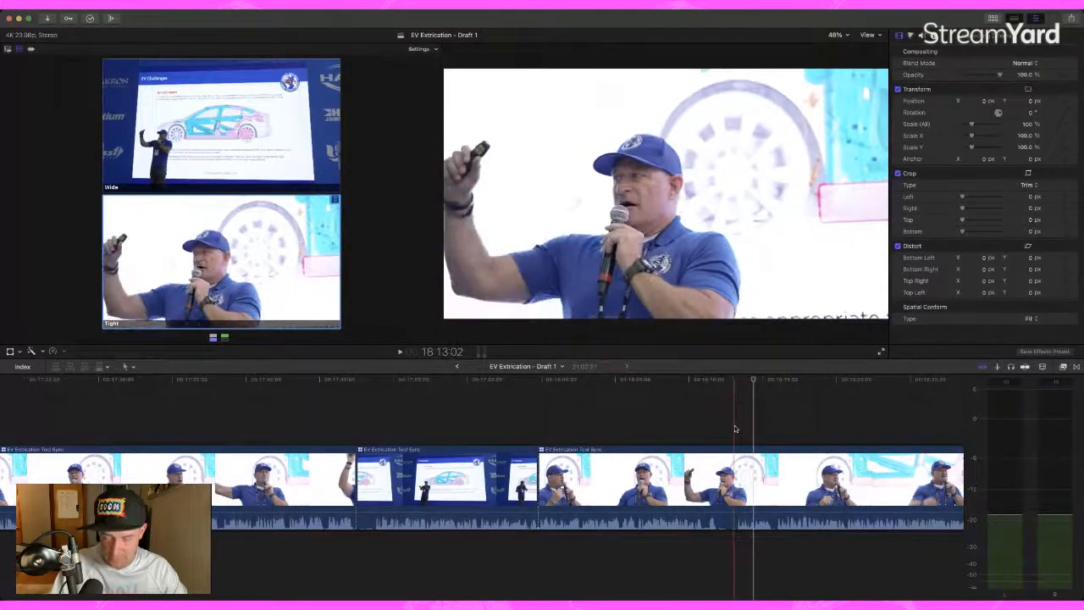
key("1")
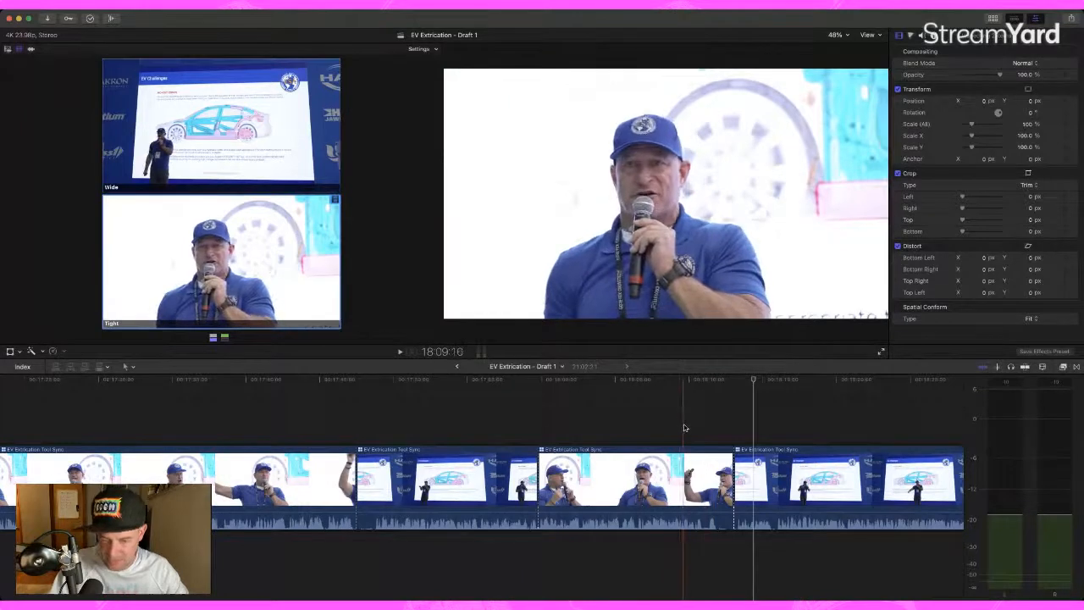
Step: Play across the Tight-to-Wide edit at about 18:13 and ripple-trim the end of the Tight clip back to 18:11:03
key("space")
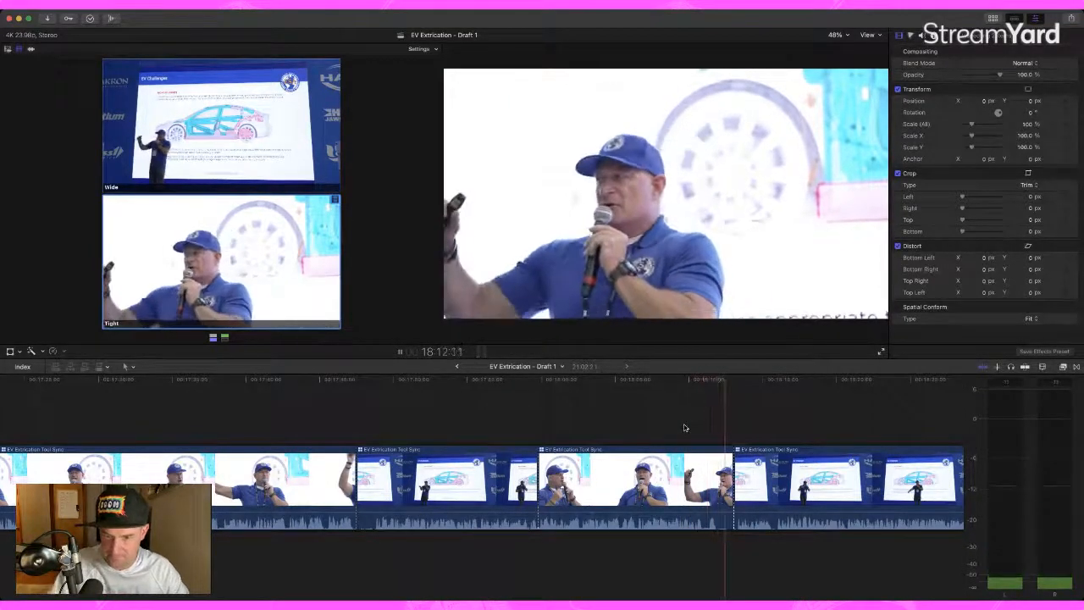
key("space")
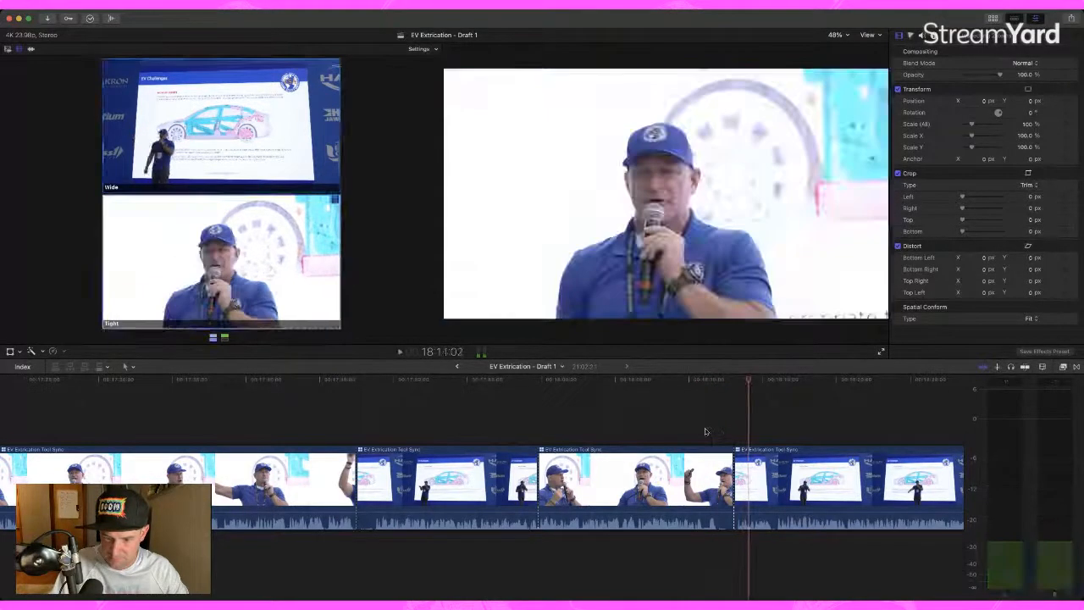
key("l")
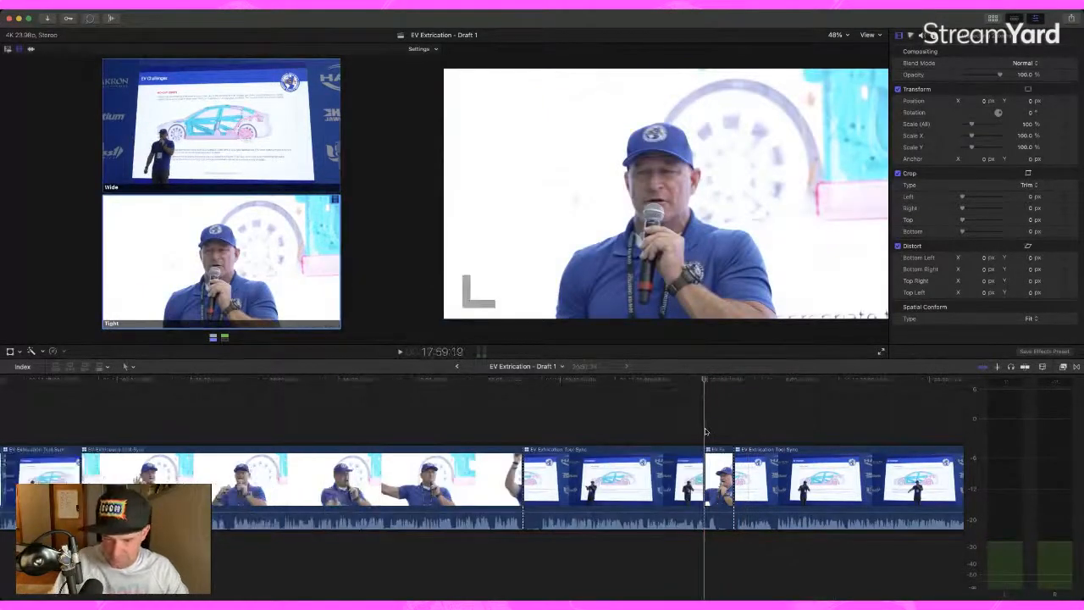
key("super+z")
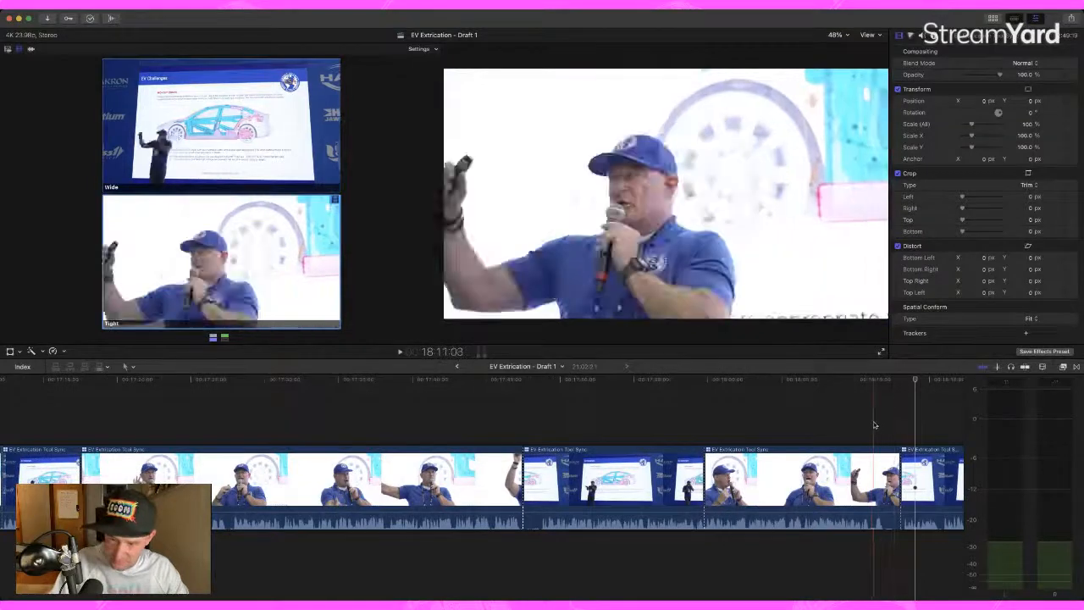
key("alt+]")
scroll(874, 425, "right", 6)
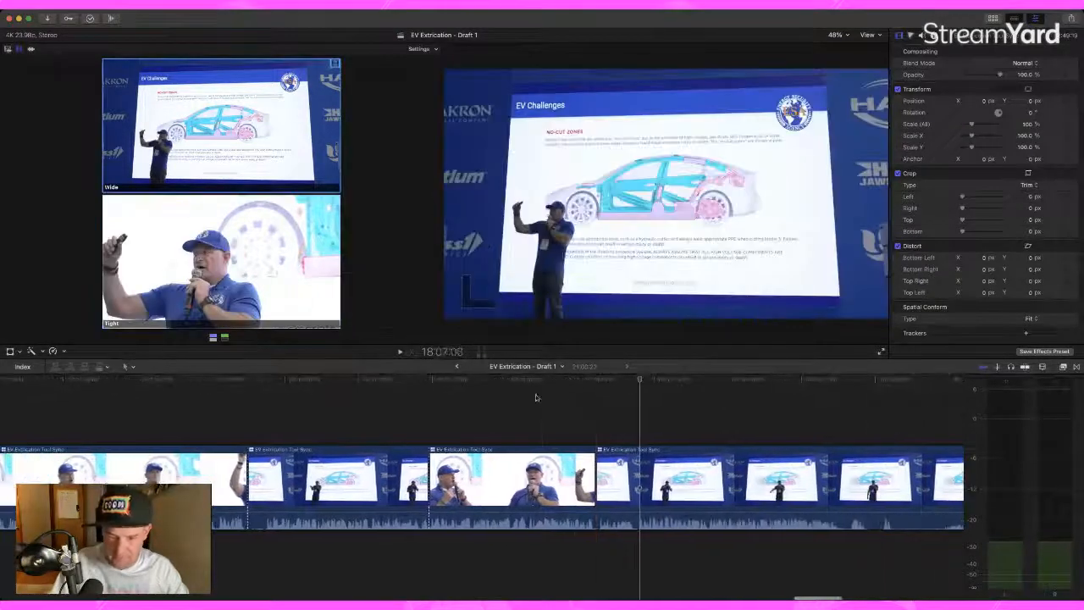
Step: Play across the edit at 18:11:03 and ripple-trim the start of the following Wide clip to 18:13:19
key("space")
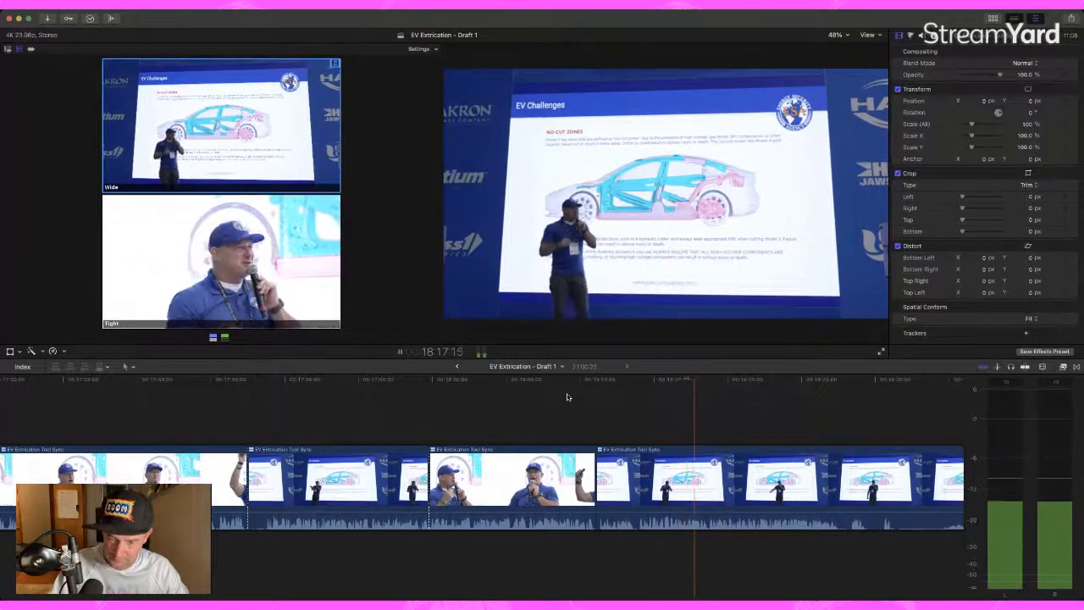
key("space")
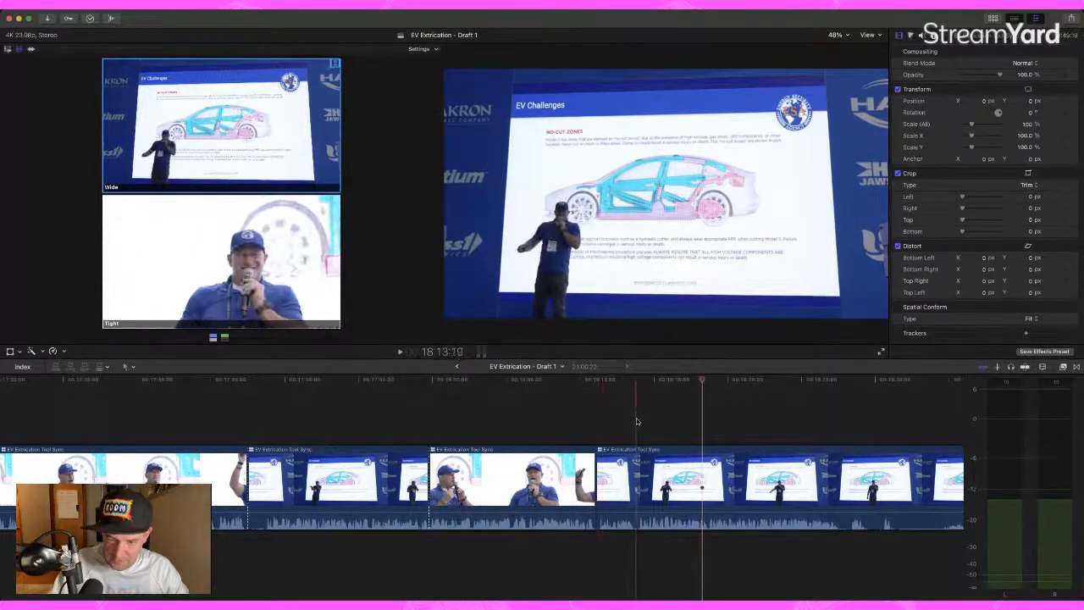
scroll(637, 422, "left", 2)
left_click(637, 421)
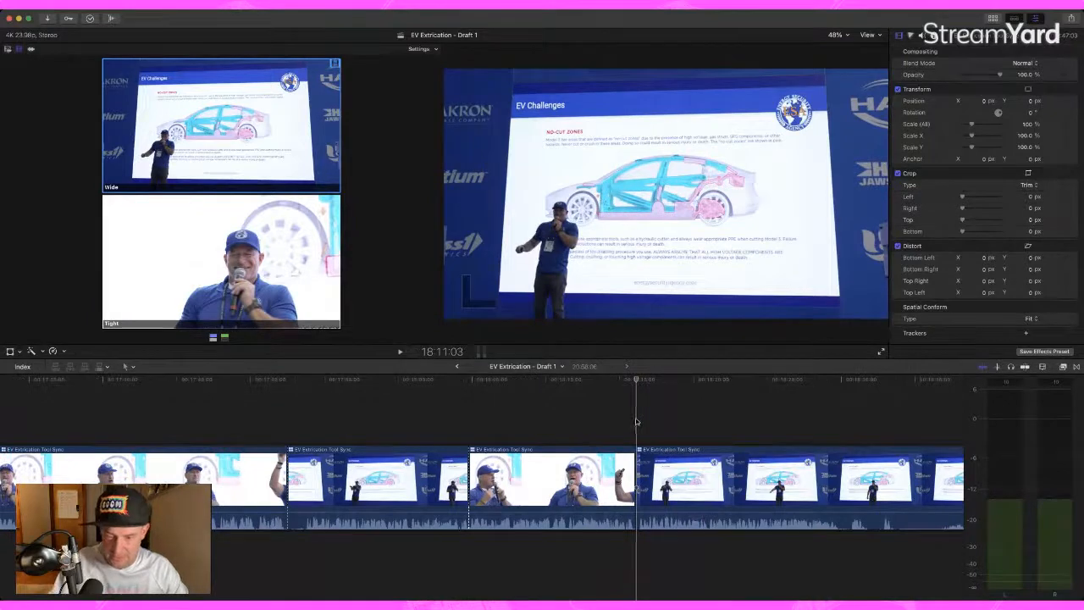
Step: Play the Wide clip that starts at 18:11:03, cut it at about 18:27, and switch the section from 18:16:01 to that cut to Tight
key("space")
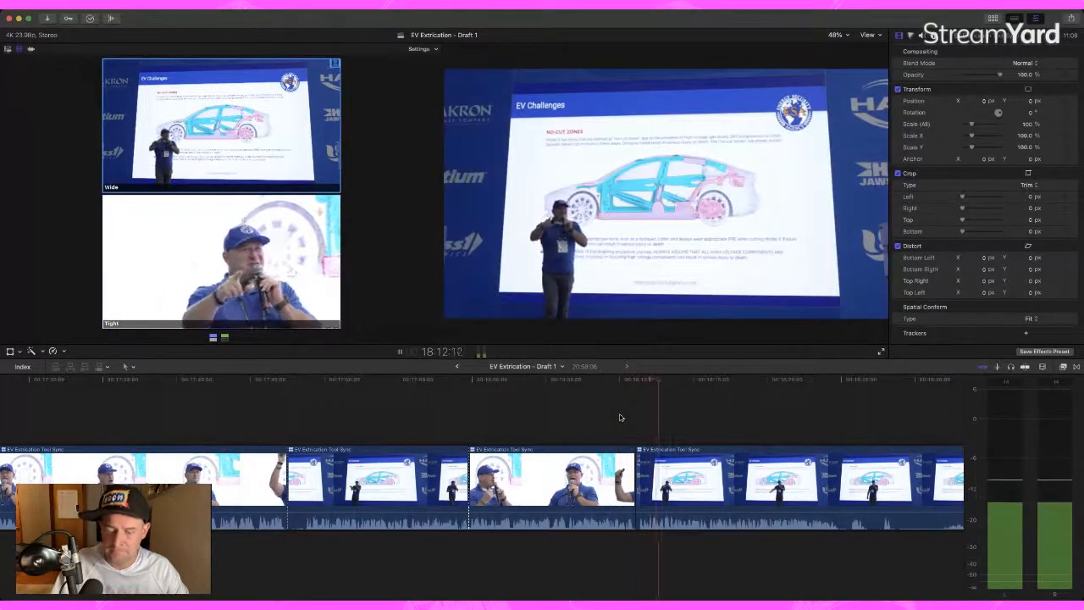
scroll(620, 418, "right", 10)
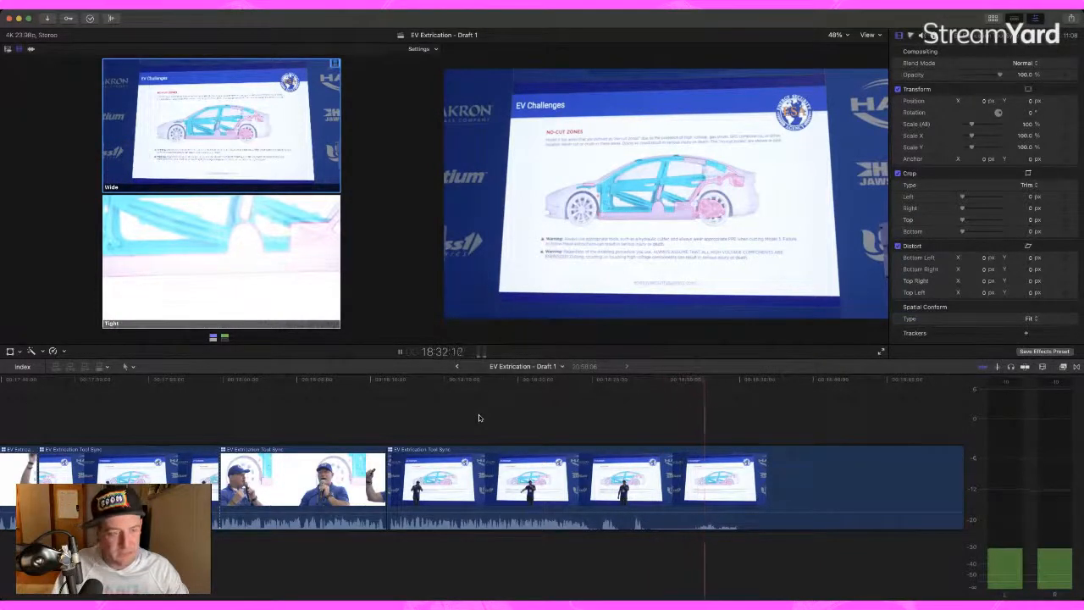
key("space")
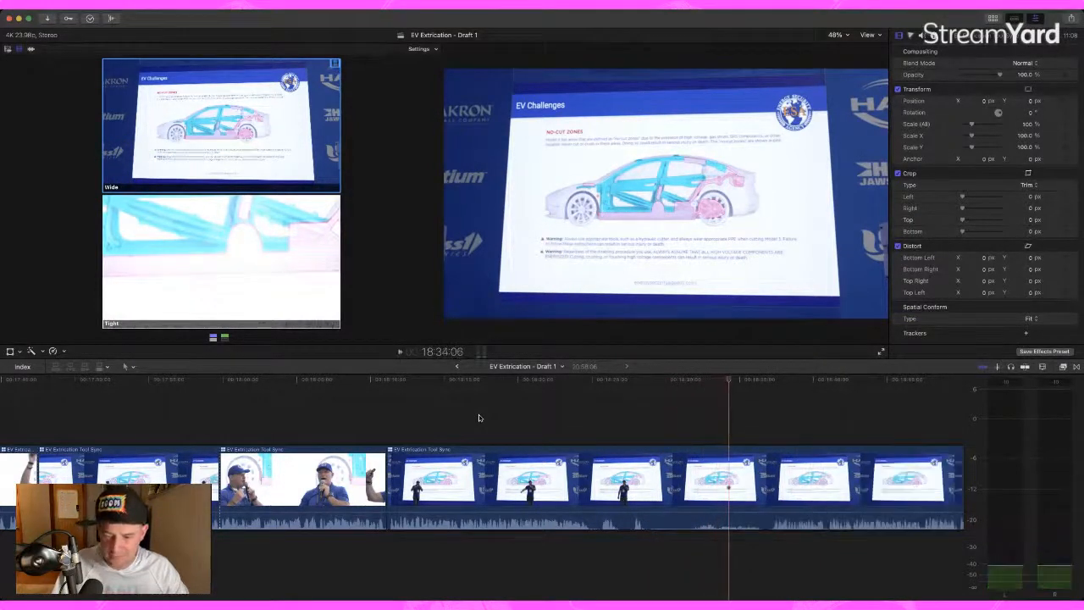
scroll(479, 417, "right", 5)
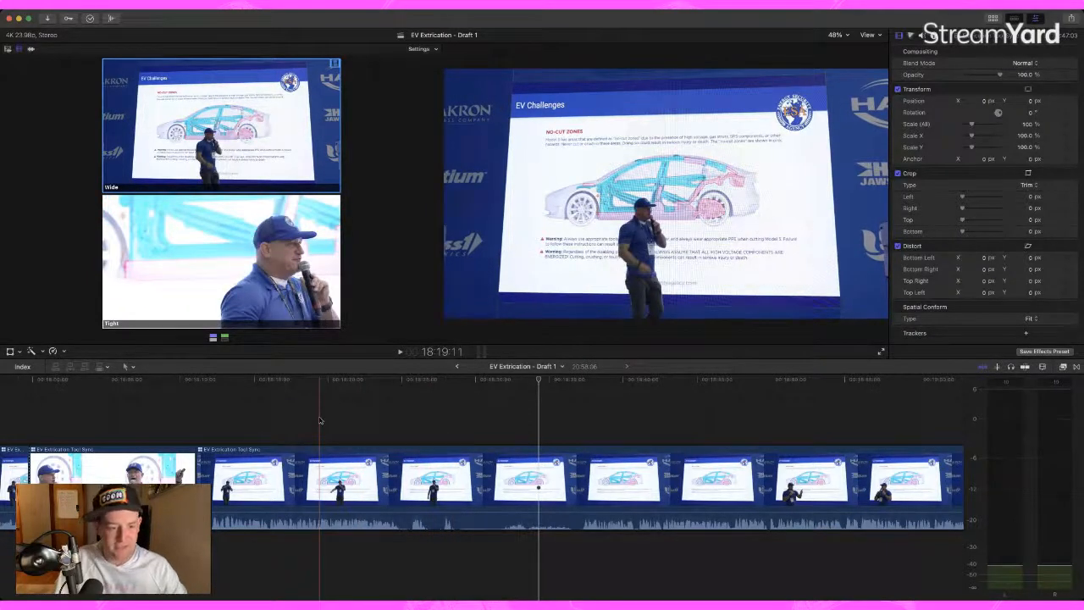
key("space")
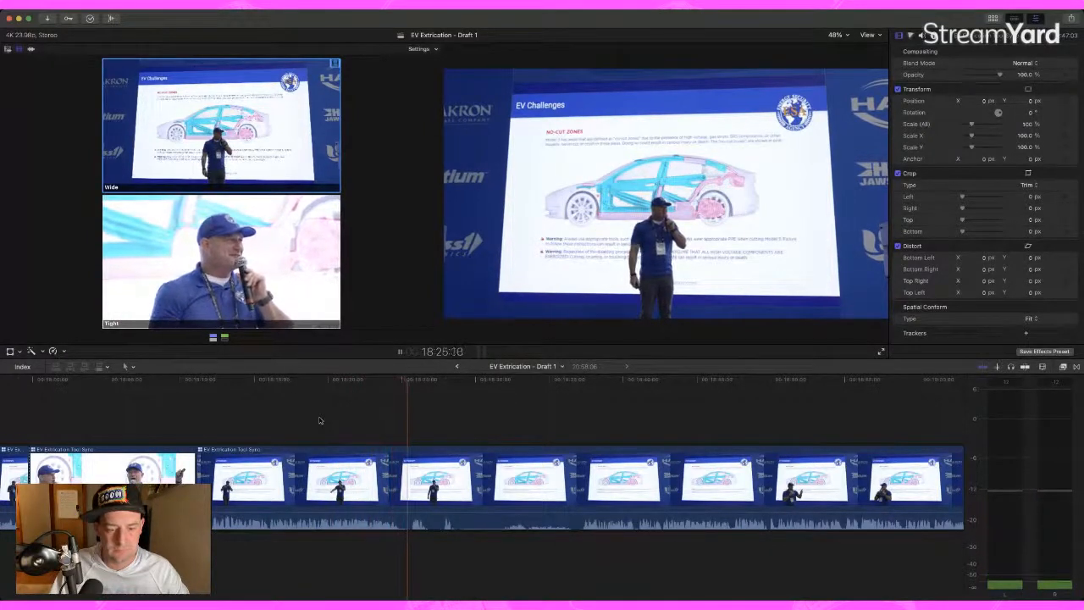
key("2")
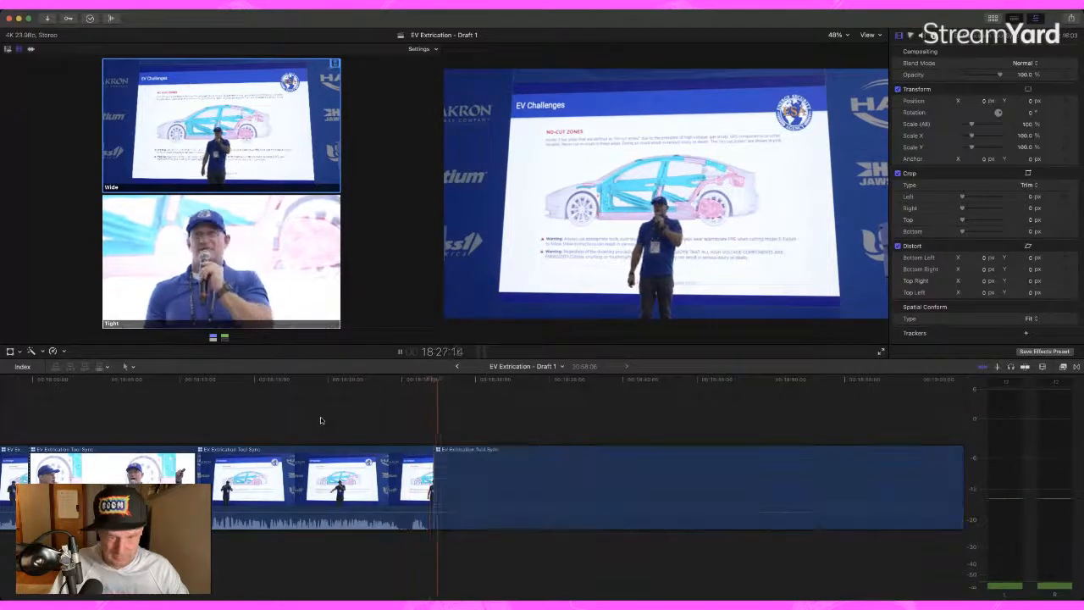
key("space")
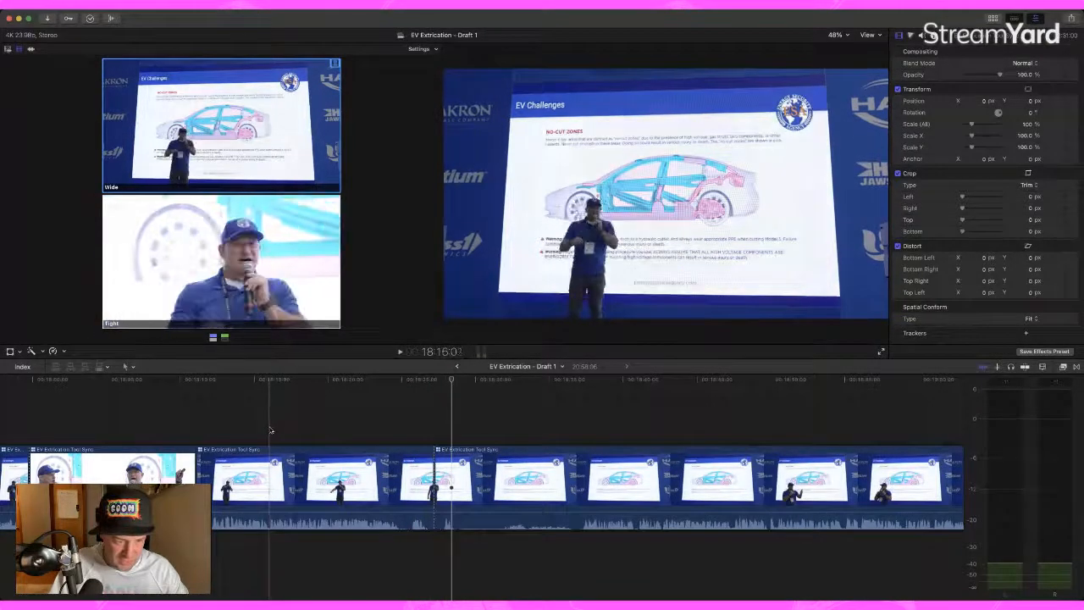
key("2")
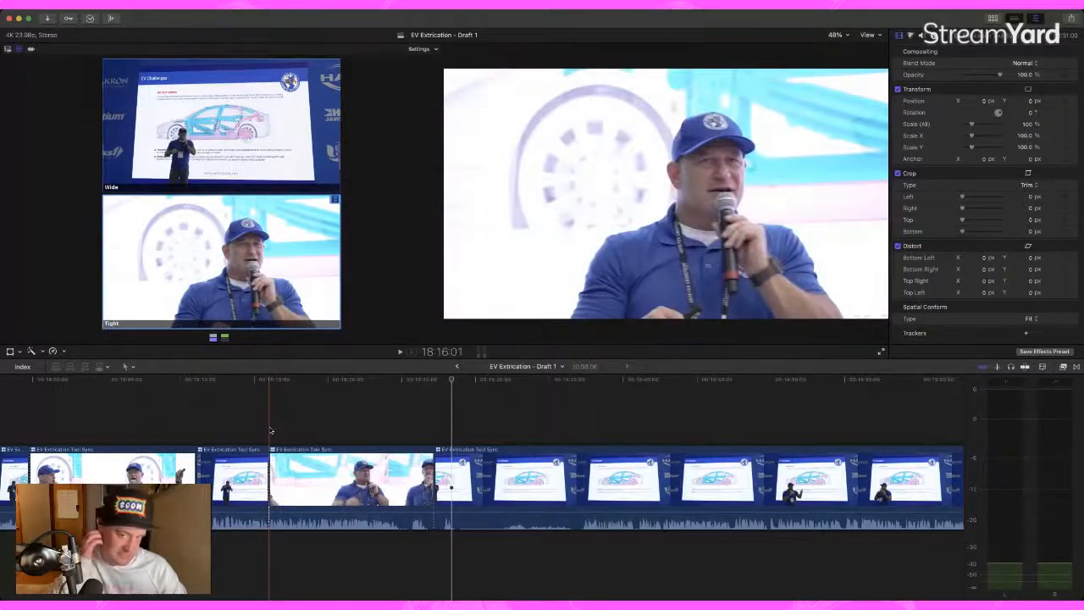
Step: Play the Tight clip that starts at 18:16:01, ripple-trim its end back to 18:25:02, and play across the edit
key("space")
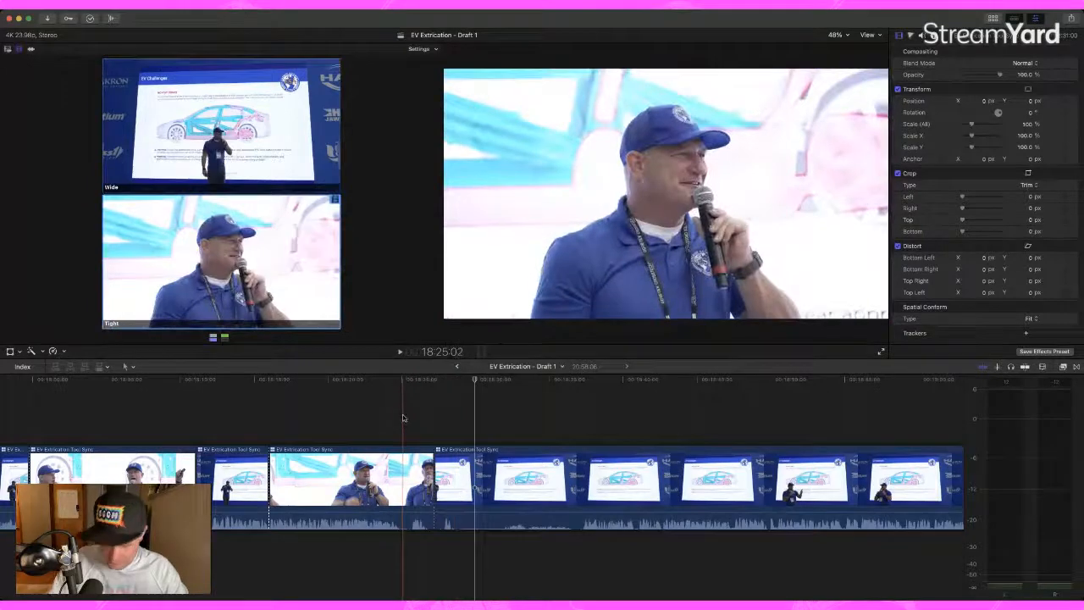
key("alt+]")
key("alt+]")
key("space")
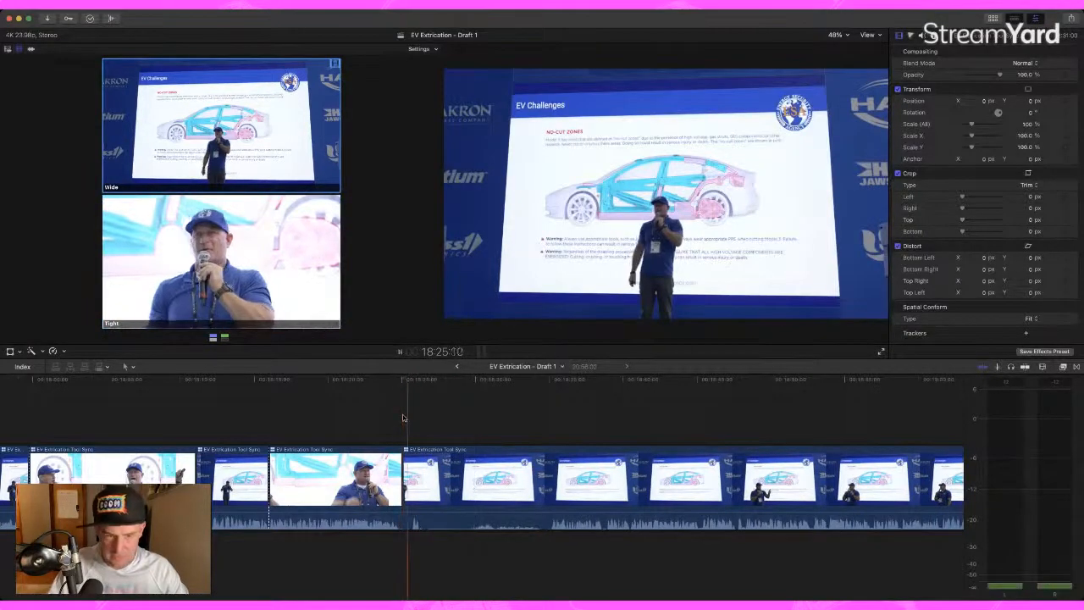
key("space")
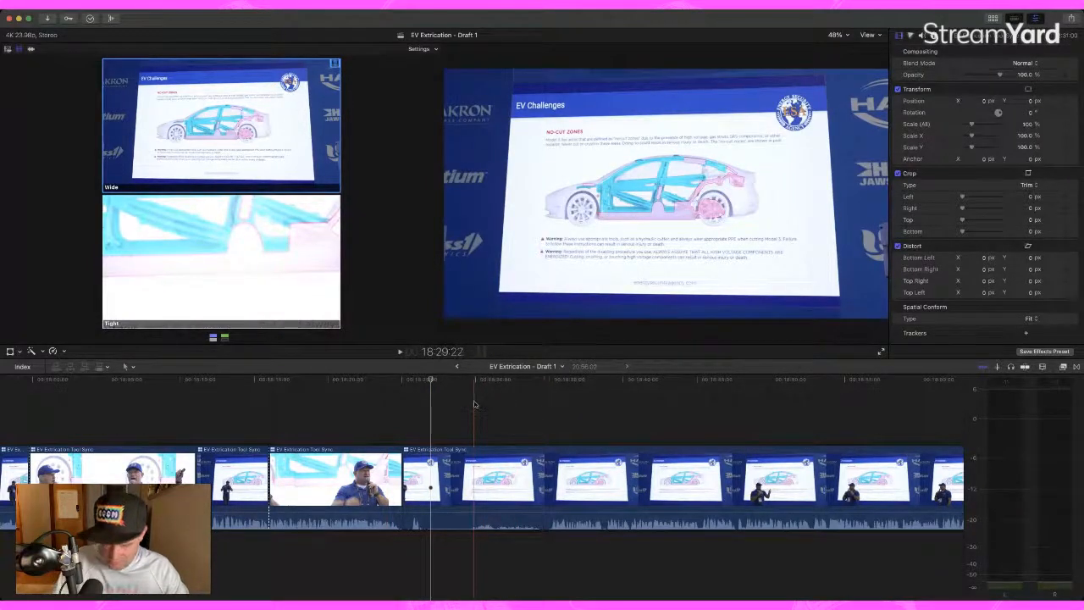
Step: Split the Wide clip at 18:28:13 and ripple-trim the start of its second part to 18:35:00 to remove the quiet stretch
key("space")
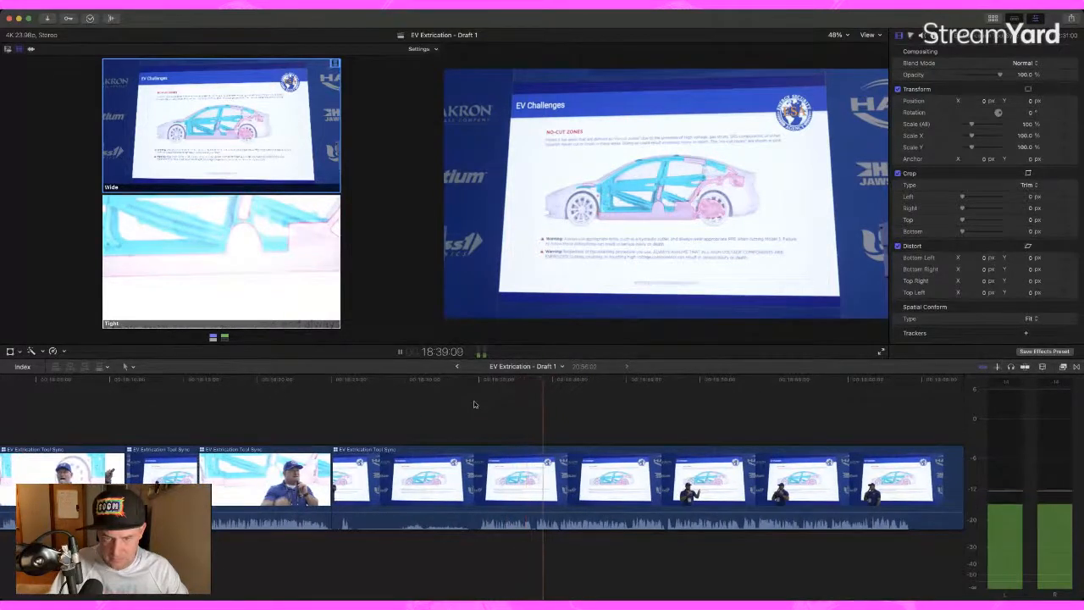
key("space")
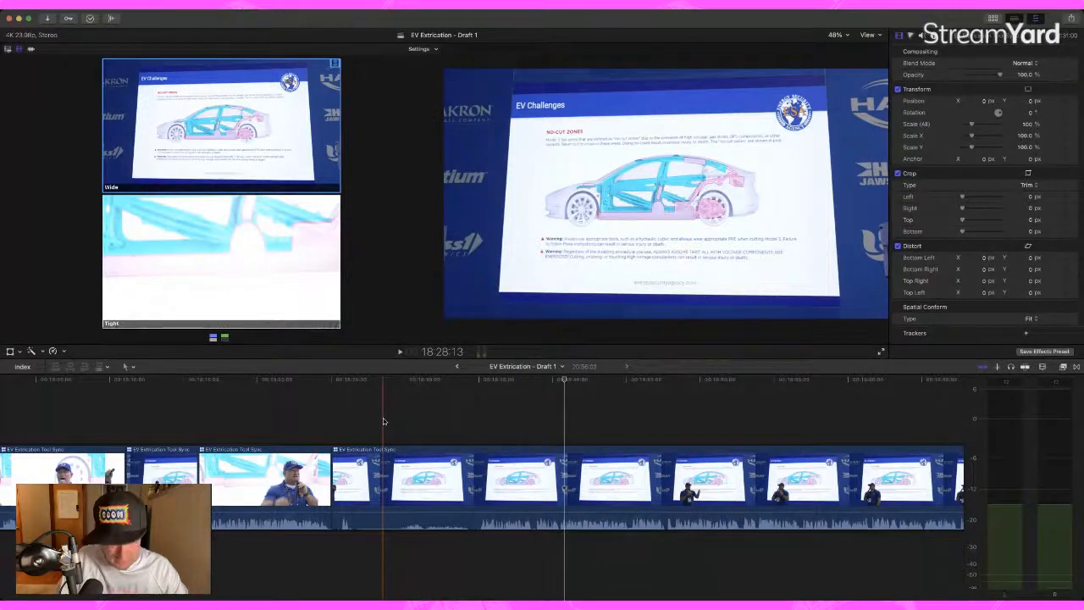
key("super+b")
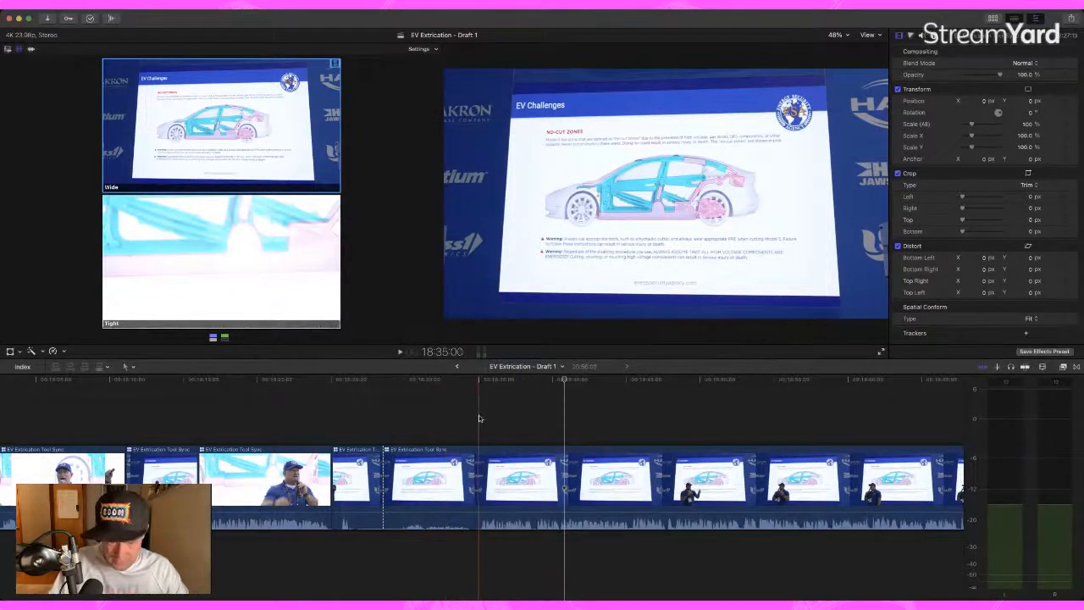
key("alt+[")
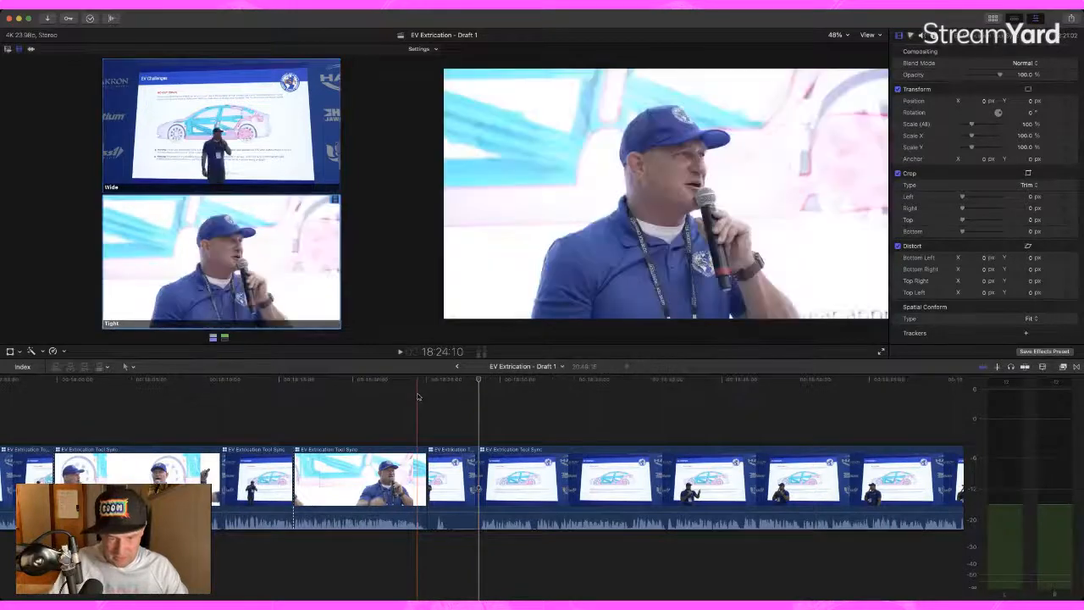
Step: Play through the trimmed Wide section, cut to the Tight angle at 18:55:03, and cut back to Wide at 19:03:02
key("space")
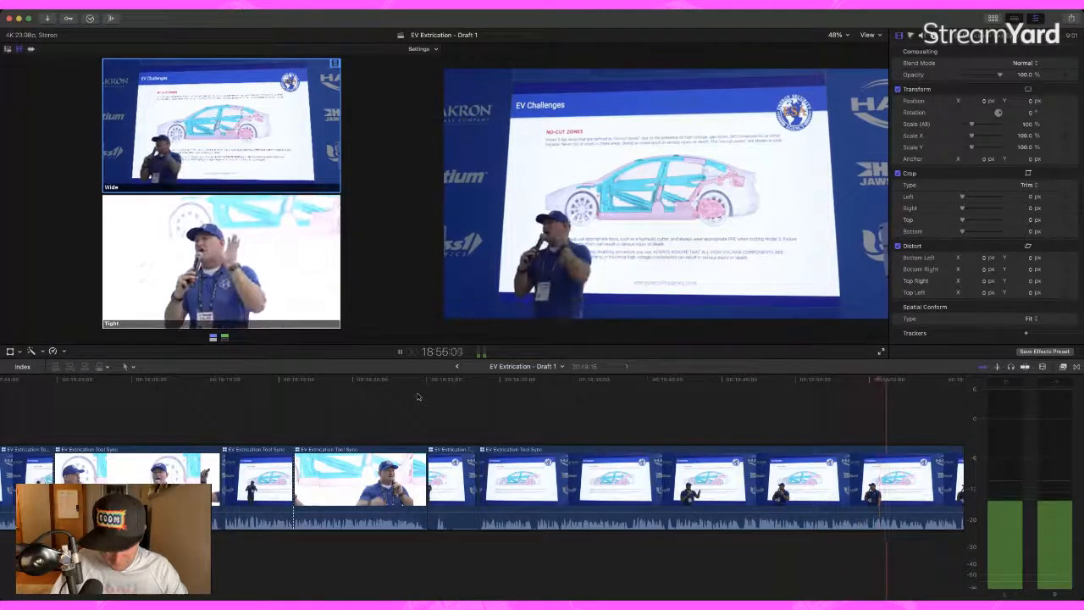
key("space")
scroll(418, 397, "right", 5)
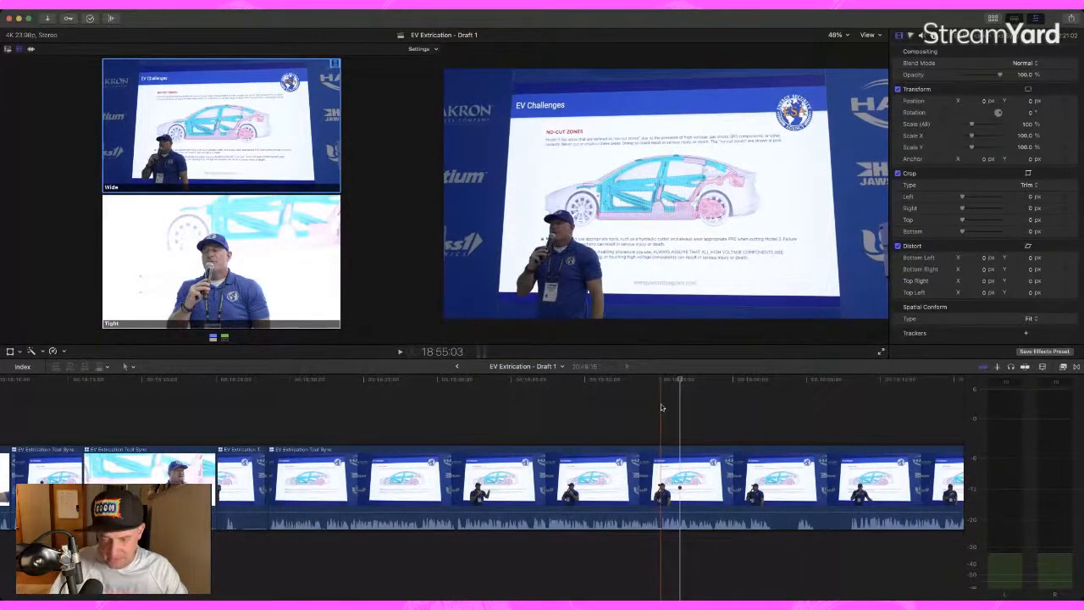
key("2")
key("space")
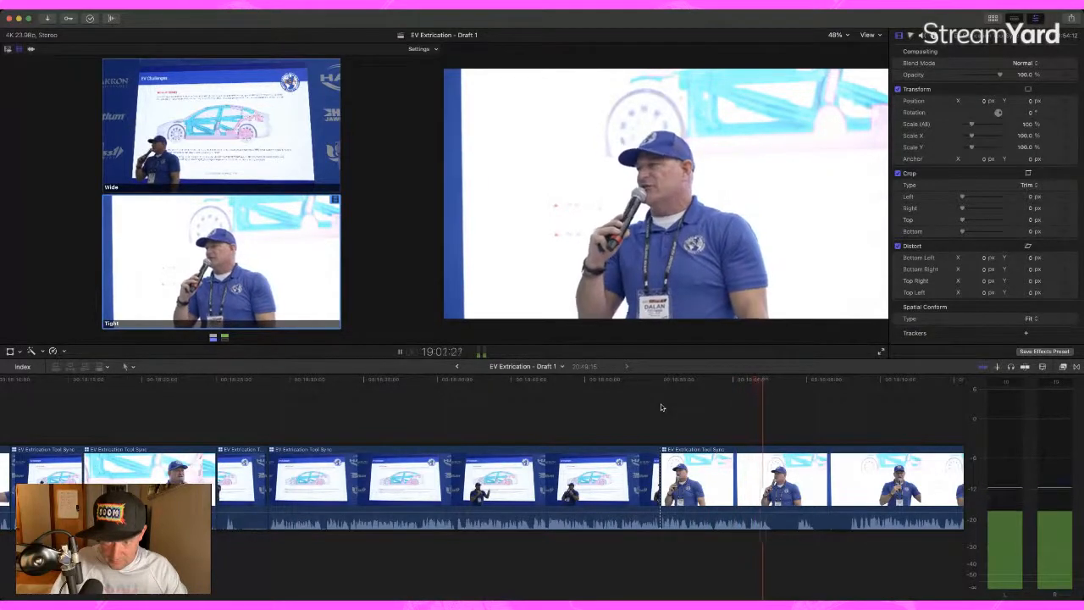
key("2")
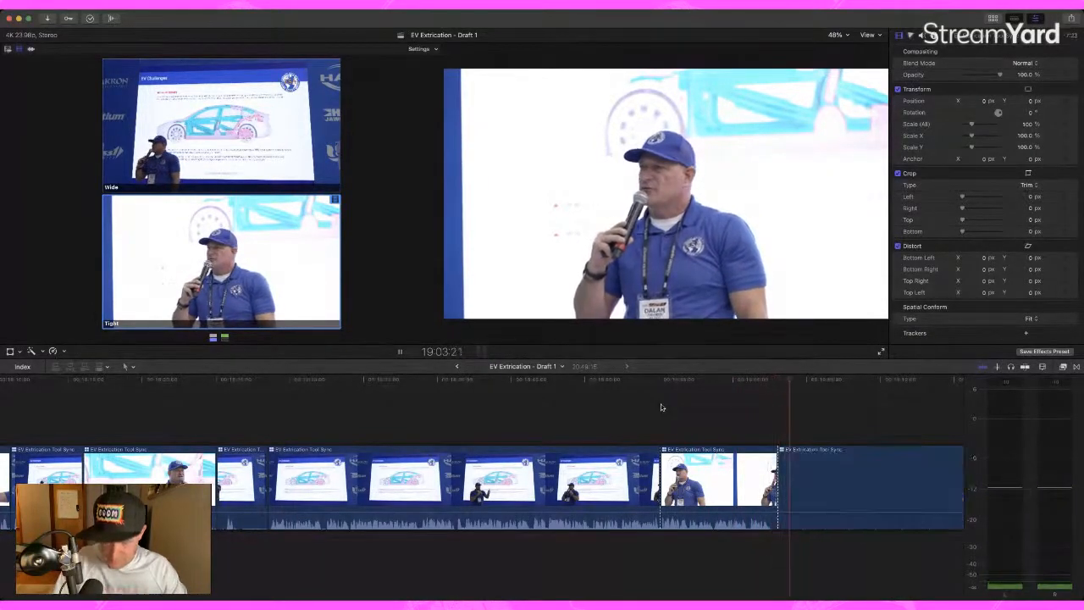
Step: Play the Wide clip that starts at 19:03:02 and ripple-trim the quiet opening off its start
key("space")
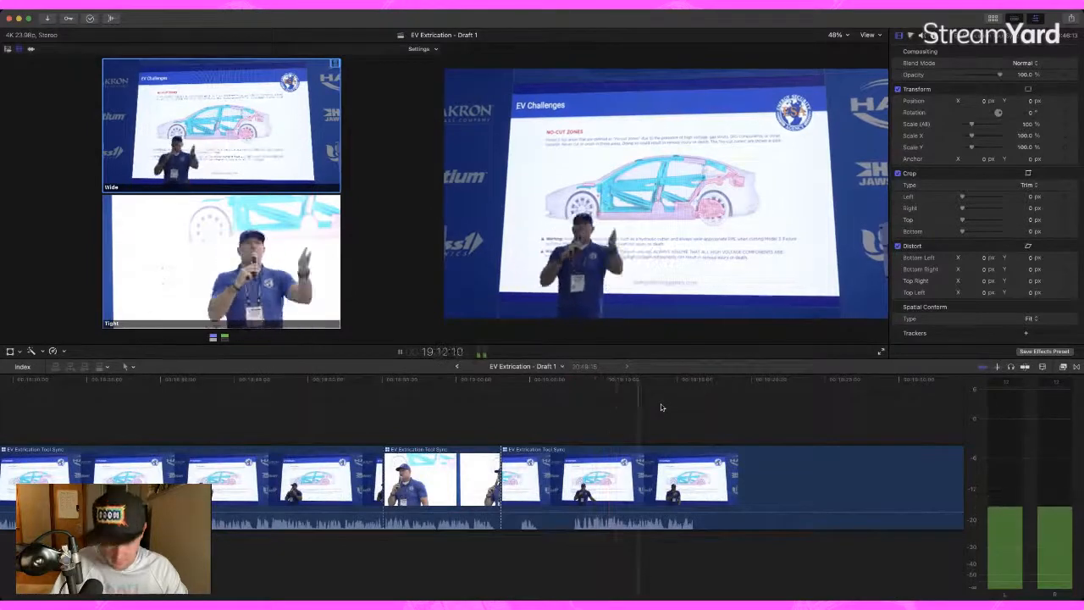
key("space")
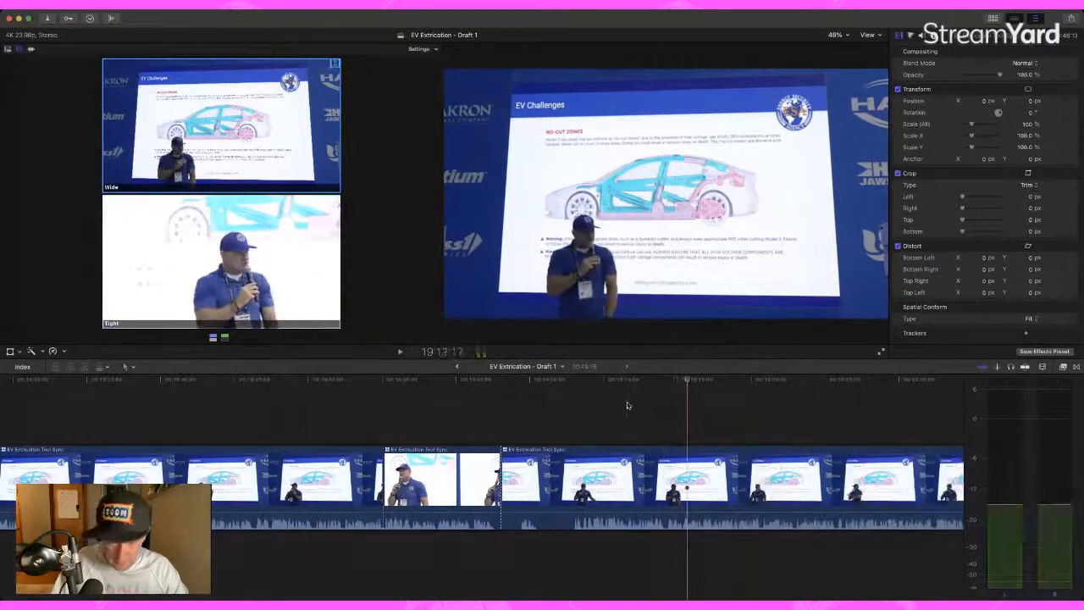
key("alt+[")
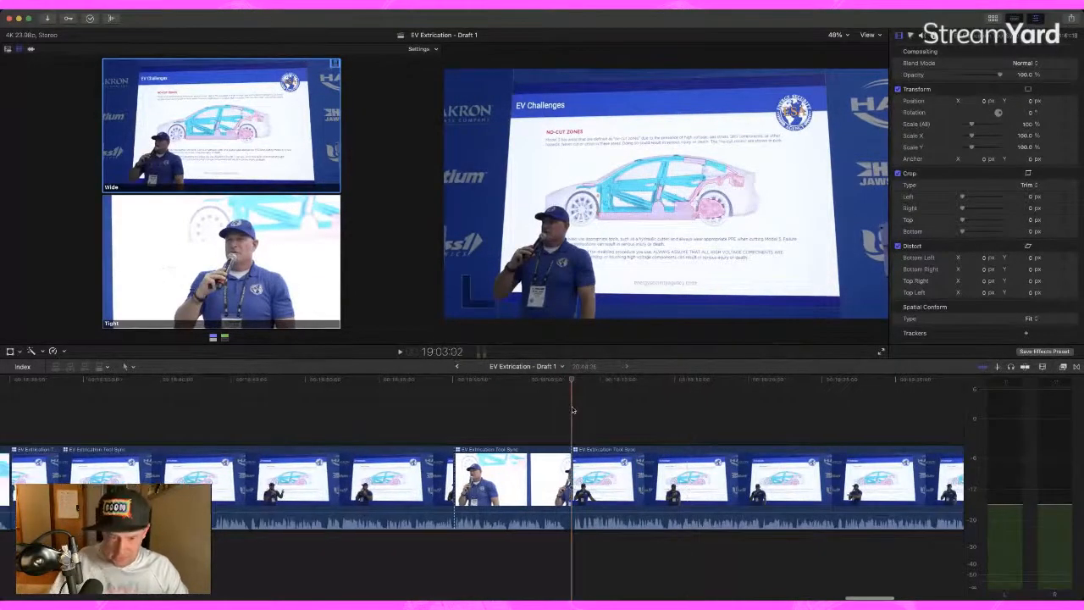
Step: Play across the edit at 19:03:02 and cut the Wide clip to the Tight angle at 19:15:23
key("space")
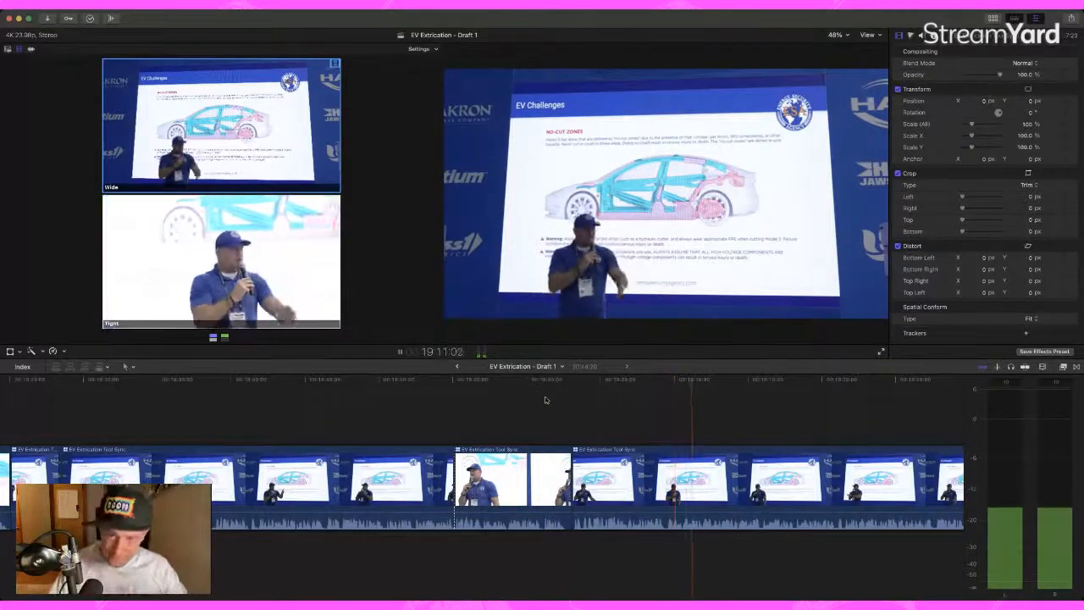
scroll(546, 400, "right", 3)
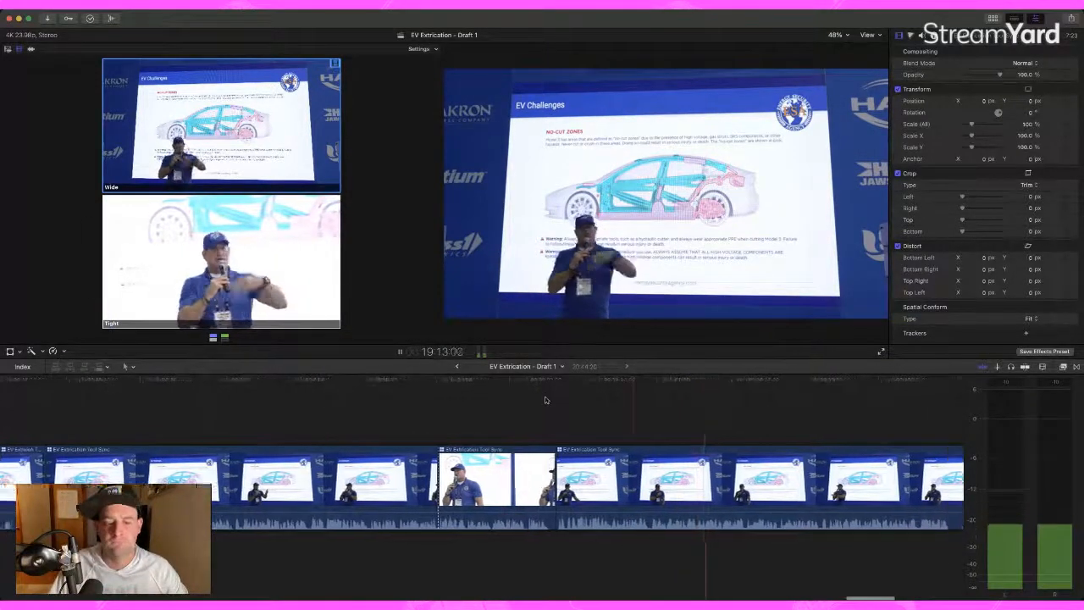
scroll(546, 400, "right", 4)
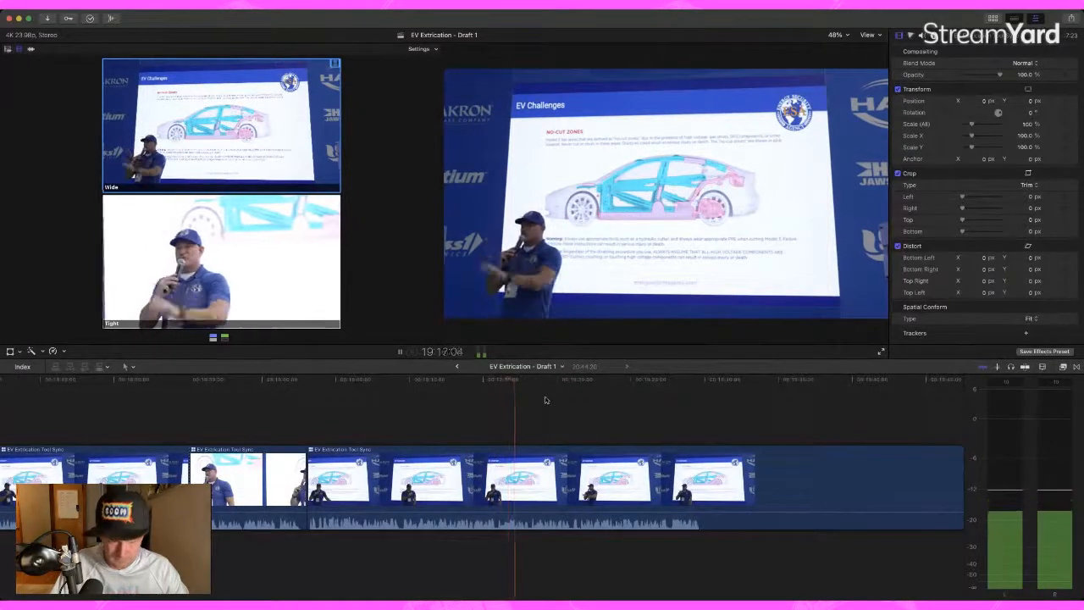
key("space")
key("2")
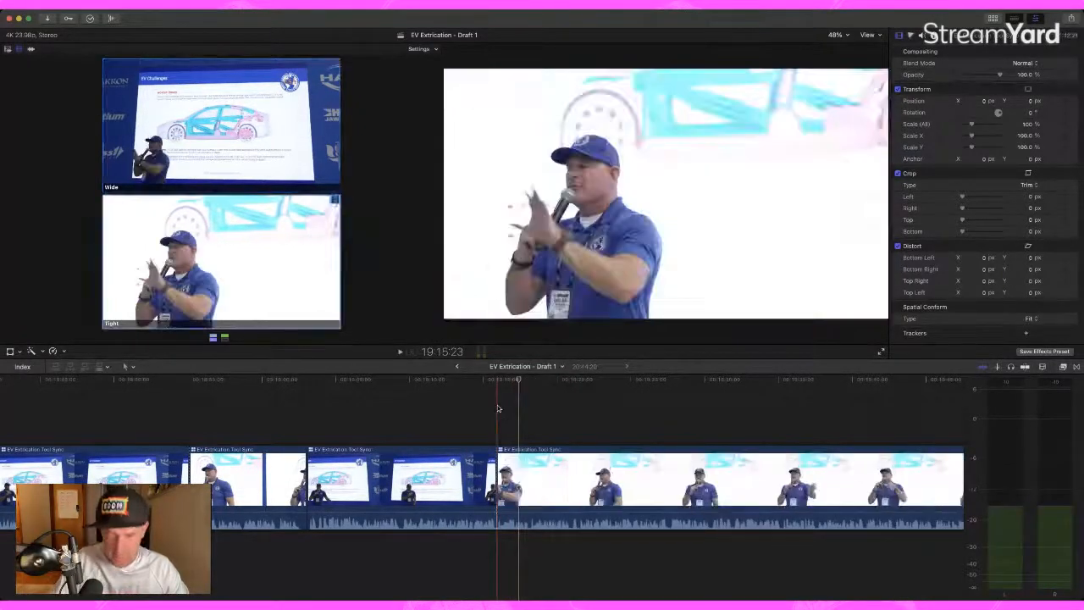
Step: Play the Tight clip that starts at 19:15:23, cut to Wide at about 20:01, and ripple-trim the Tight clip's end back to 19:59:19
key("space")
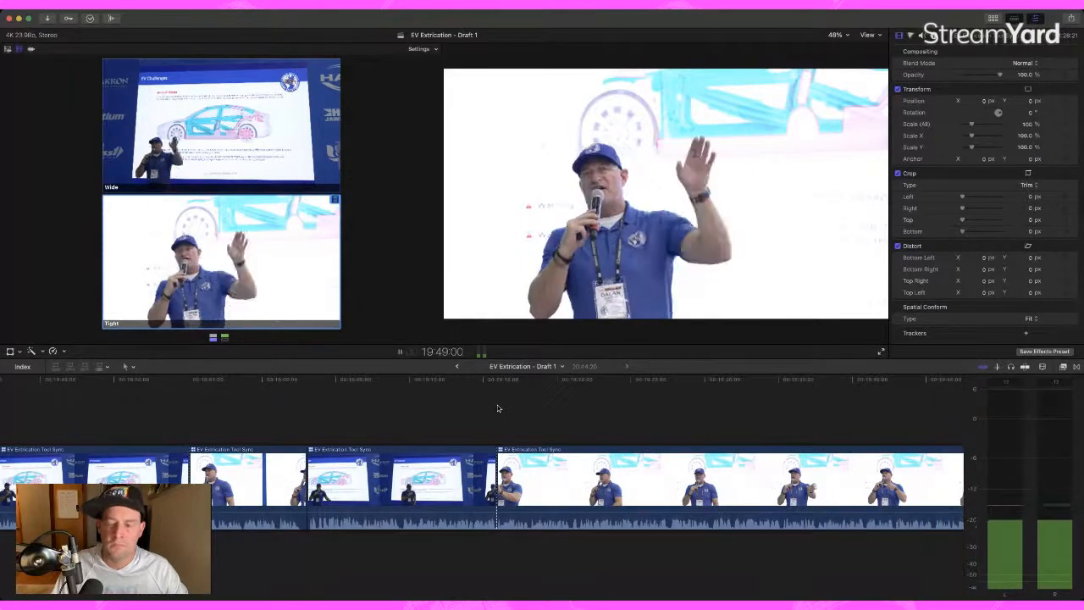
key("space")
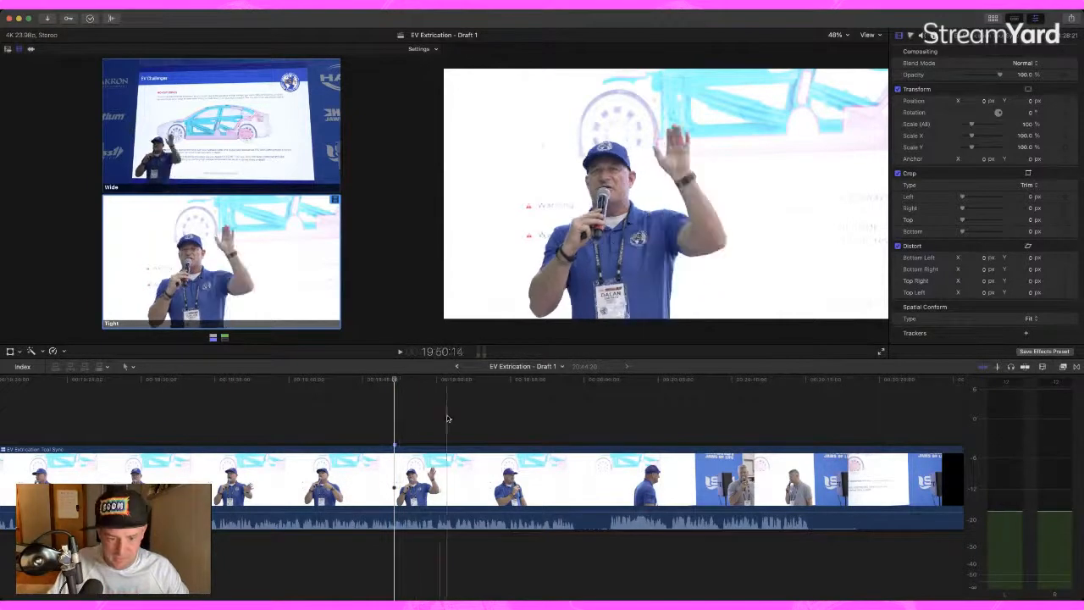
key("space")
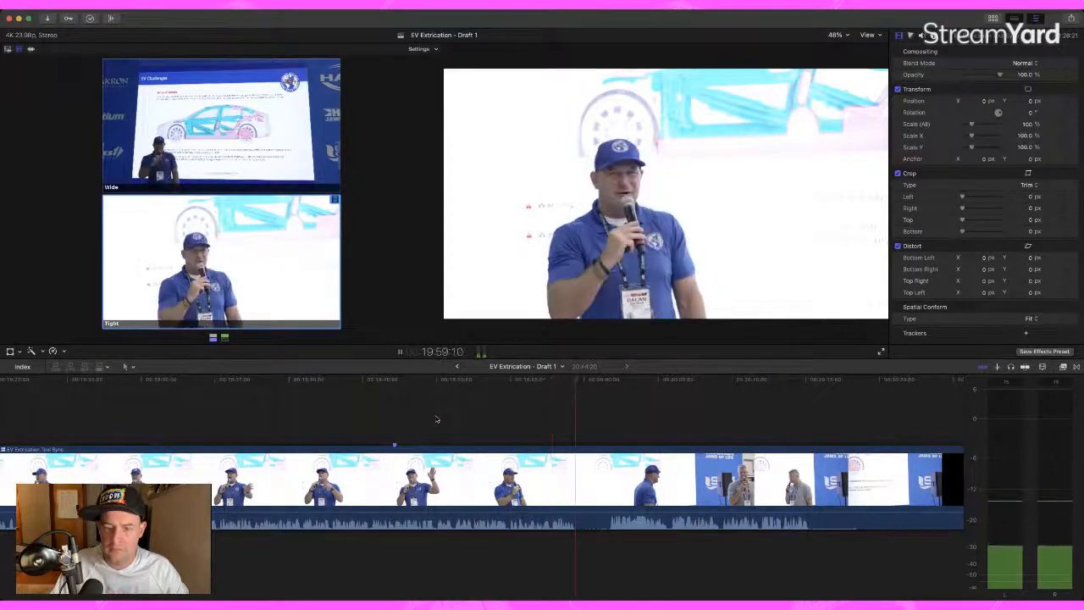
key("space")
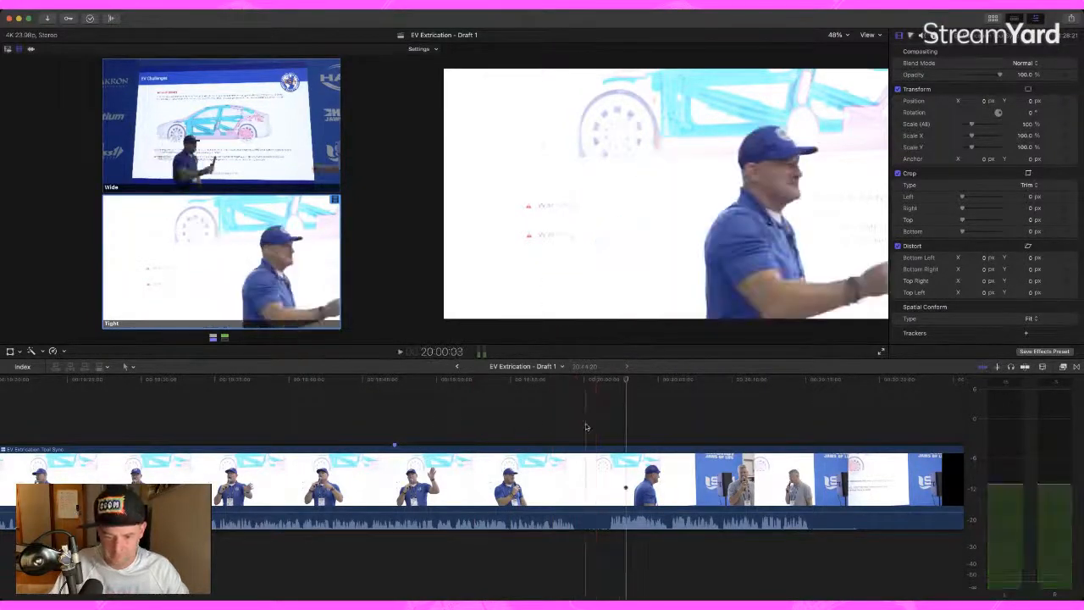
key("1")
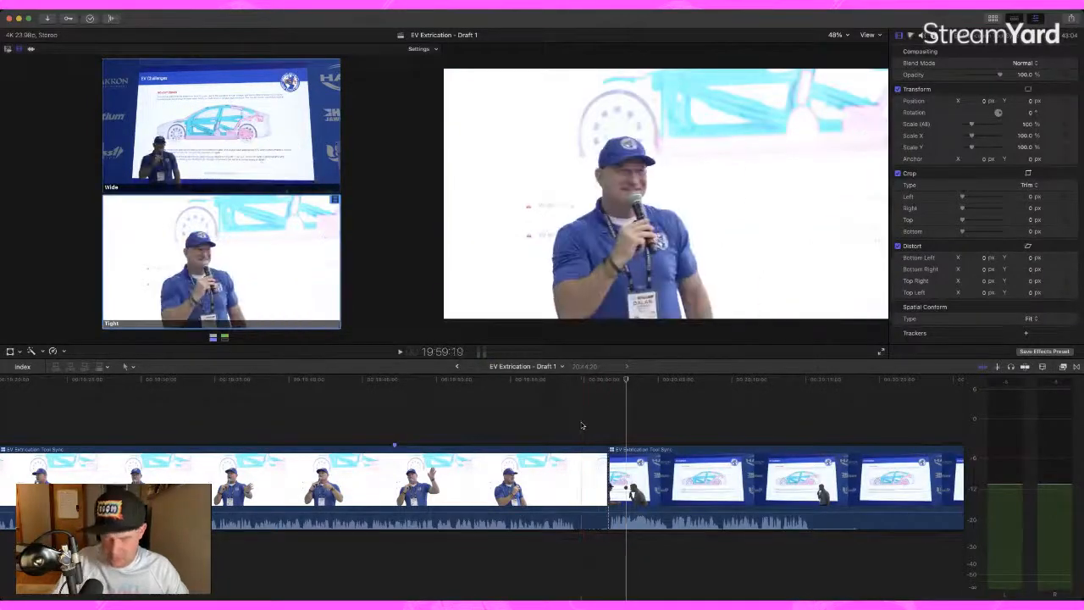
key("1")
Step: Play the final Wide clip, split it at 20:13:19, and delete the leftover part at the end of the timeline
key("space")
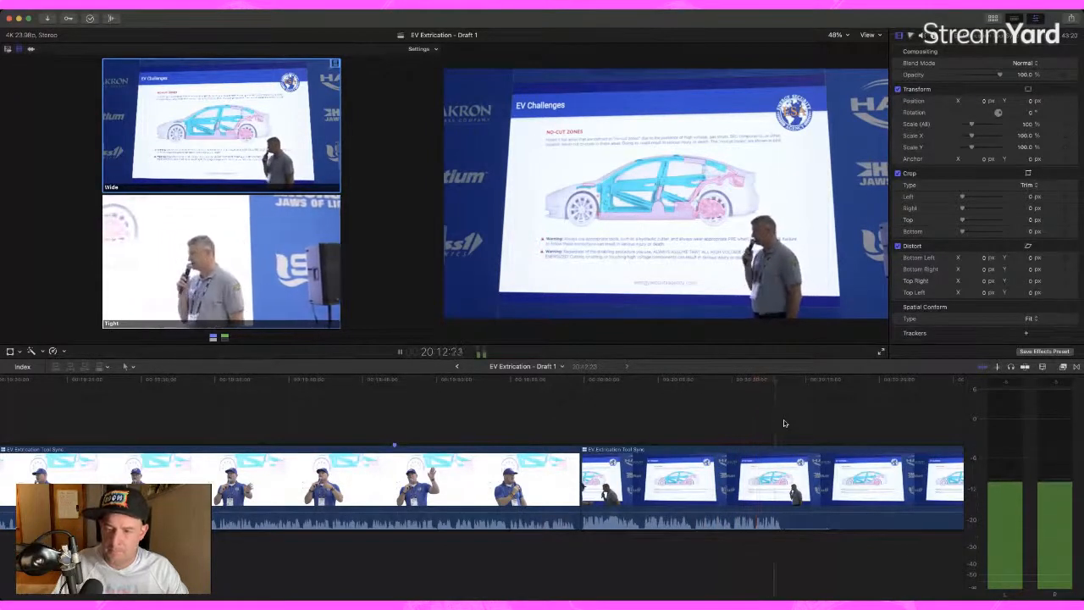
key("space")
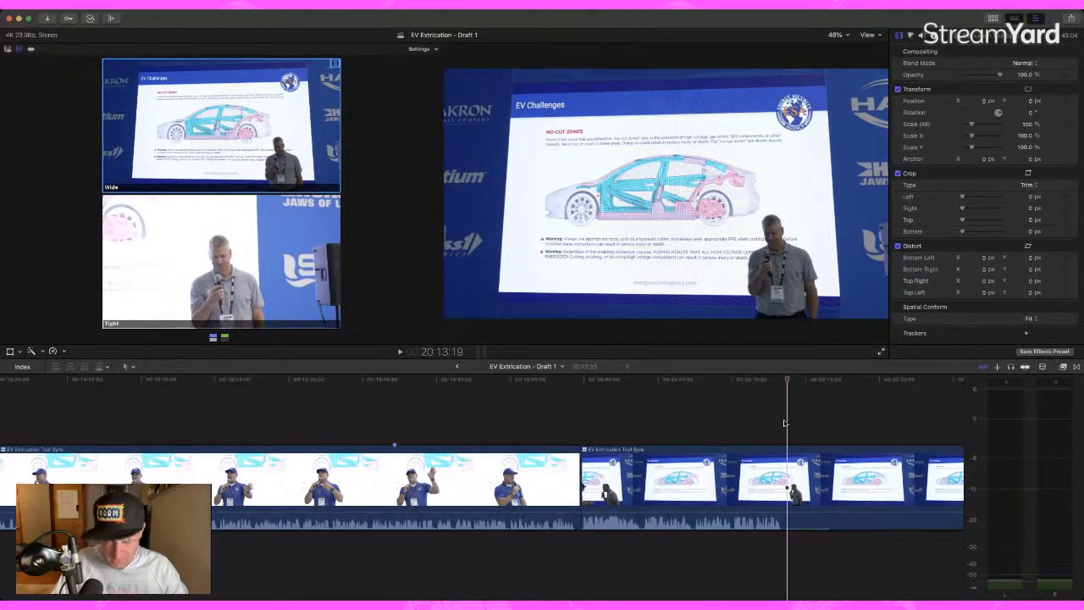
scroll(784, 424, "right", 10)
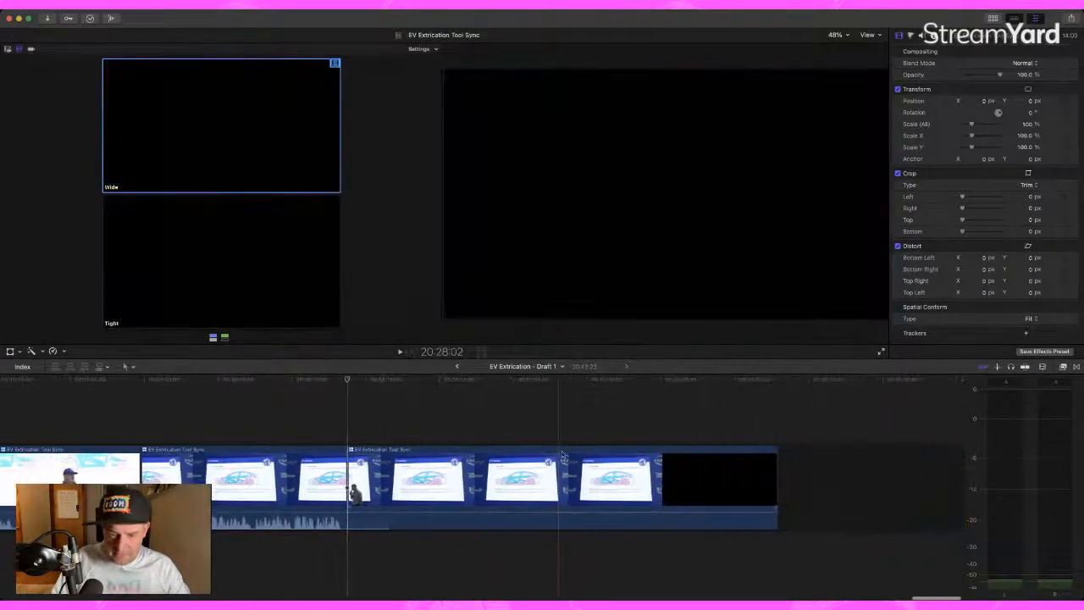
left_click(562, 458)
key("Delete")
key("shift+z")
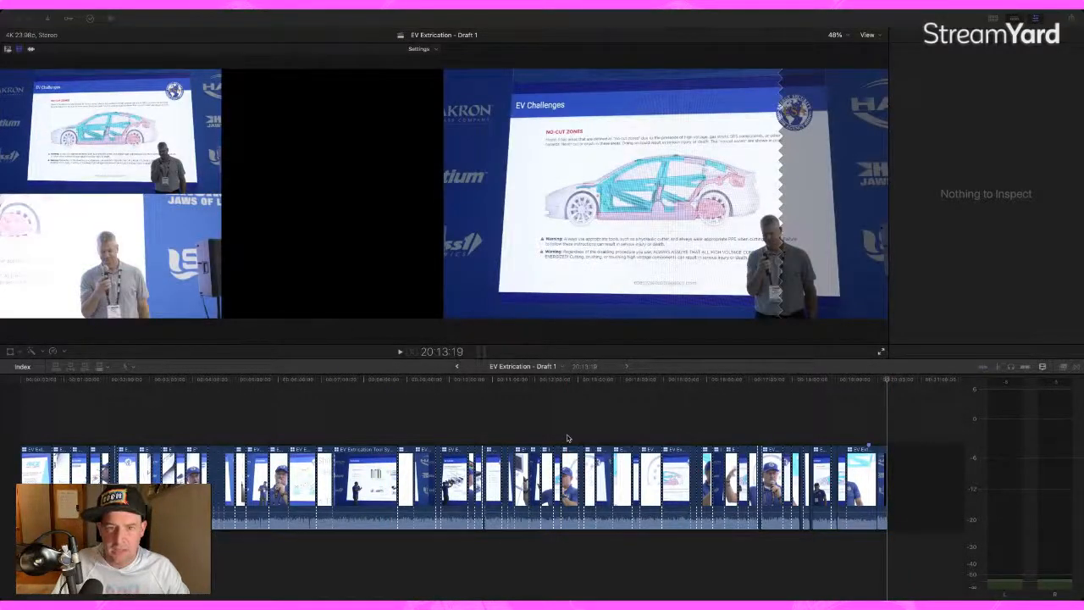
Step: Play the Tight clip near the end of the timeline from 19:45:08 to about 19:51 to review the speaker's raised-hand moment
left_click(568, 438)
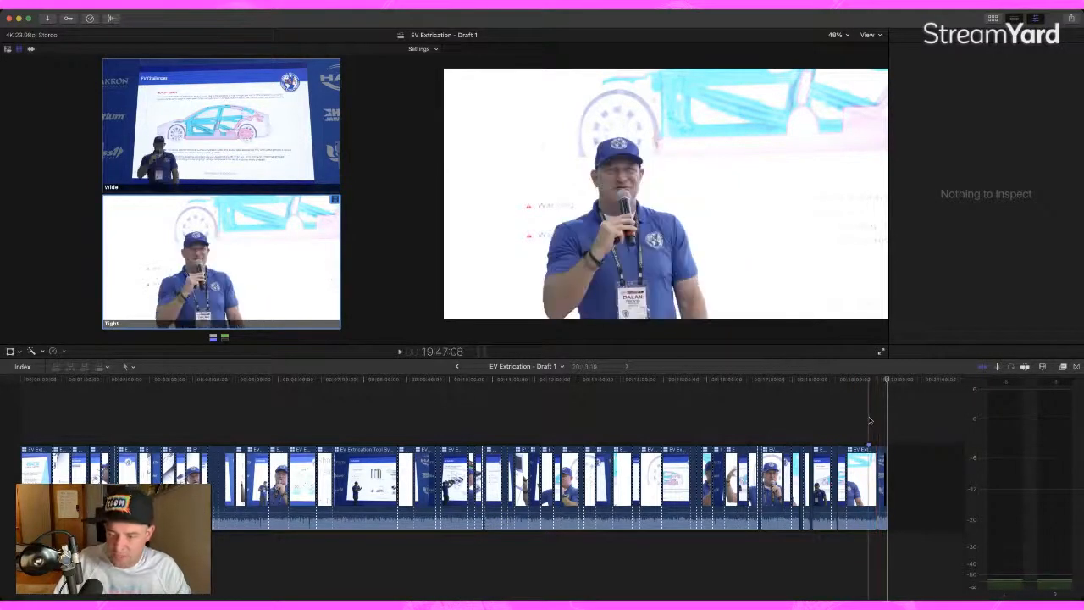
key("super+=")
key("super+=")
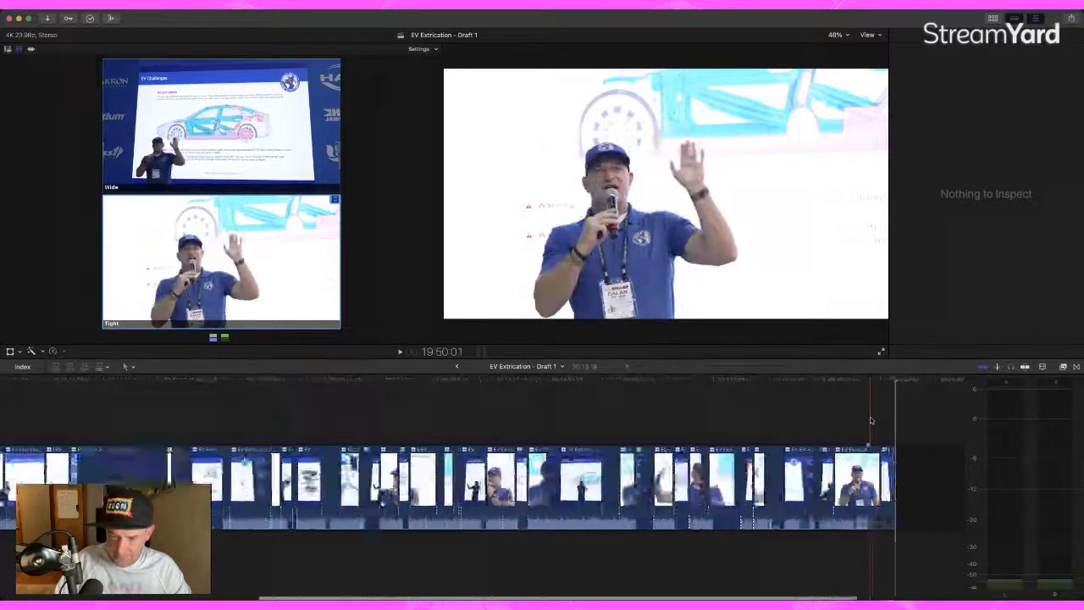
scroll(871, 420, "right", 5)
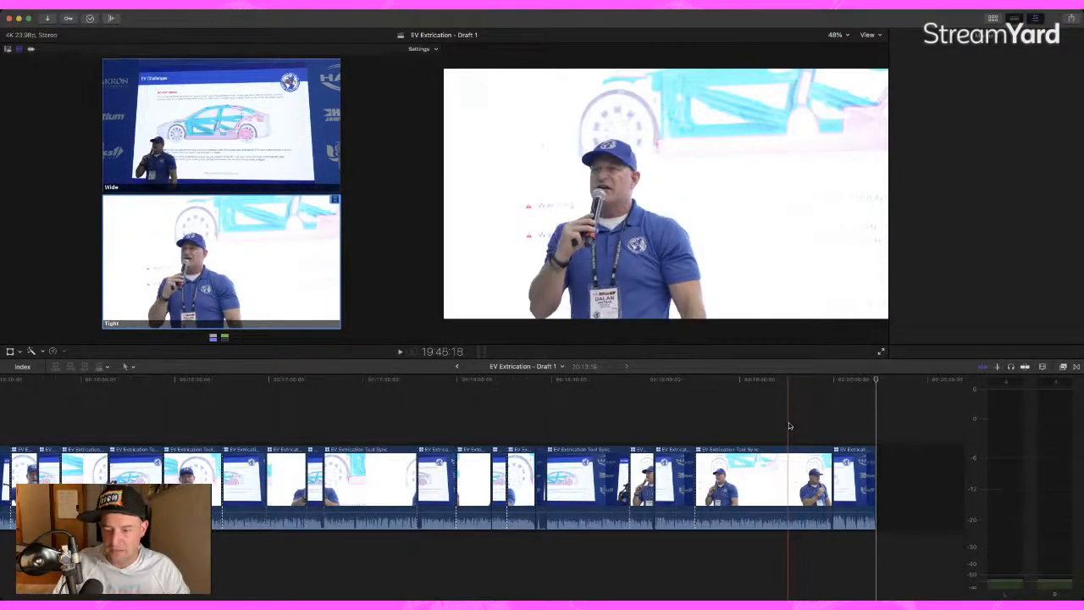
left_click(788, 426)
key("super+4")
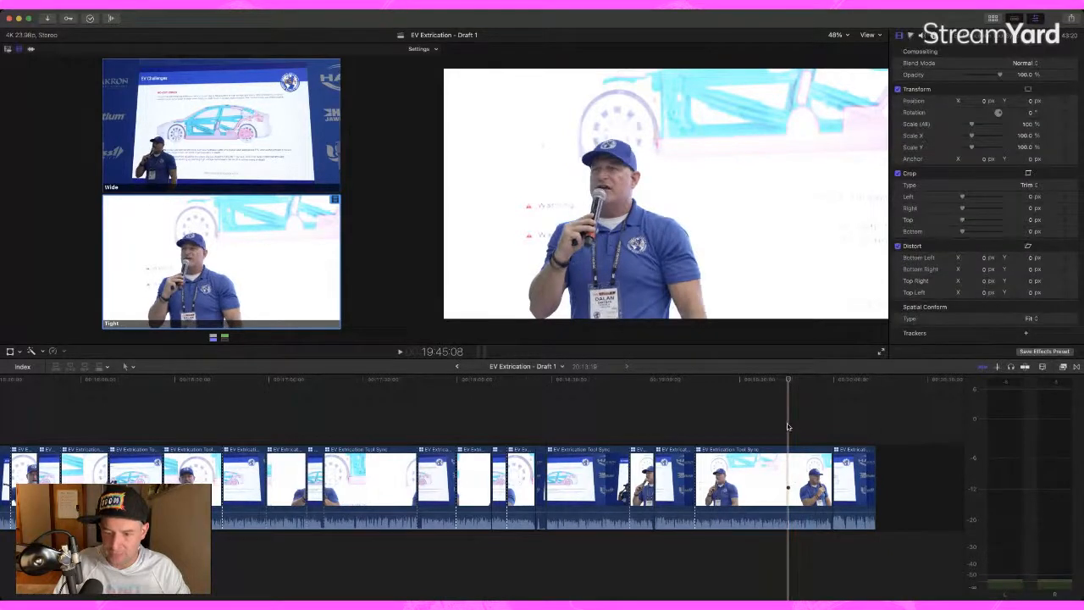
key("space")
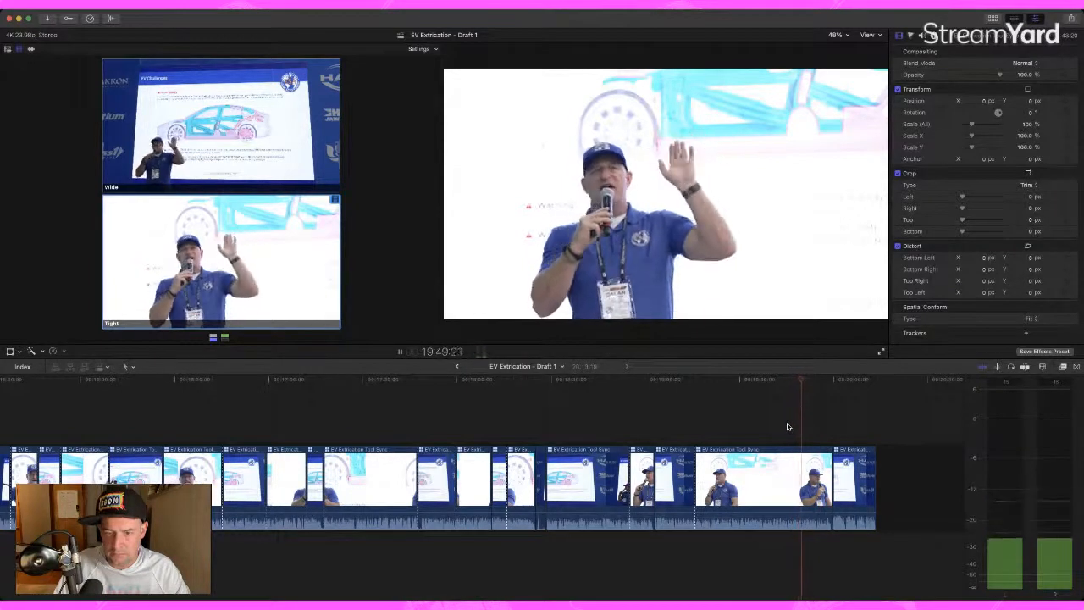
key("space")
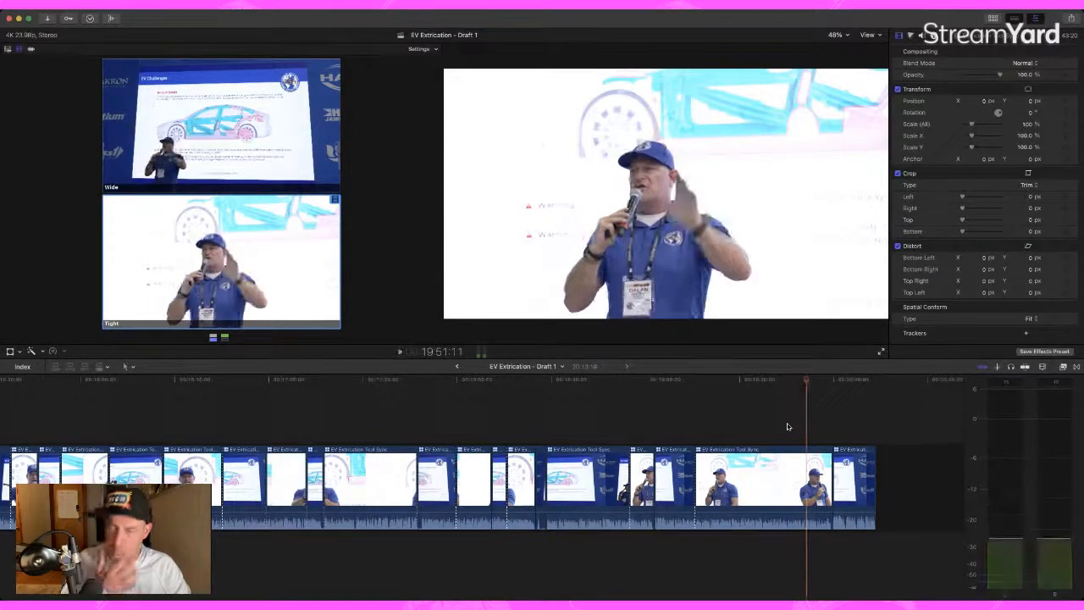
key("shift+z")
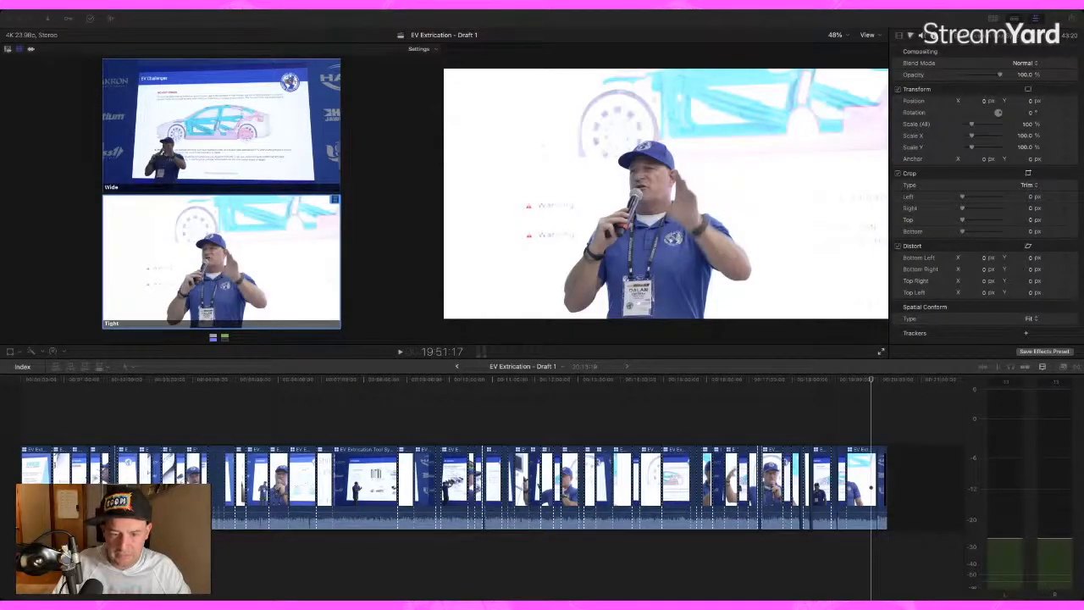
Step: Open the background tasks display to check on processing for the project
left_click(614, 354)
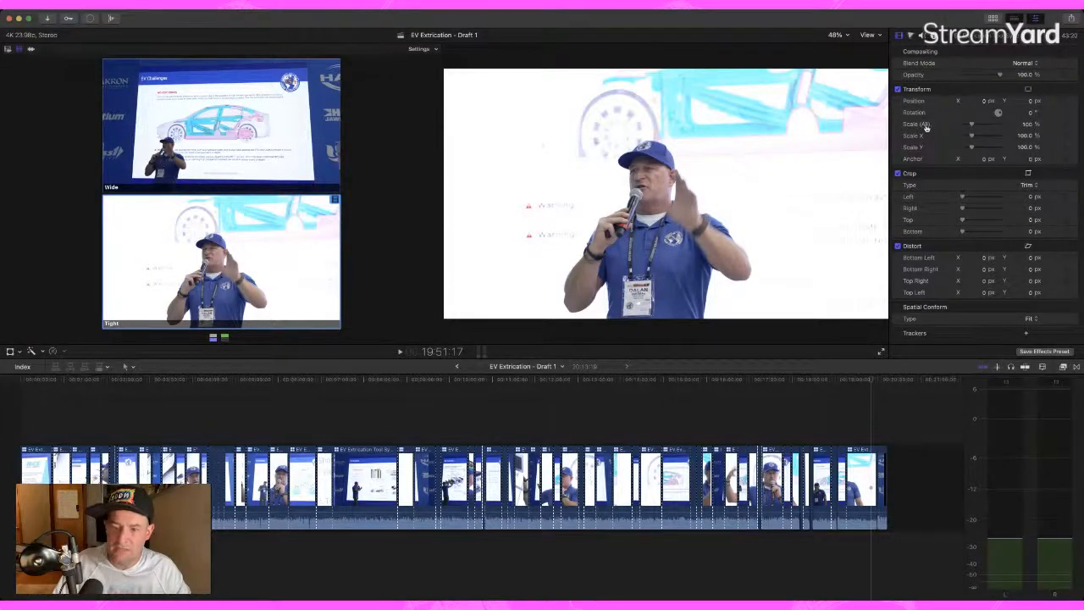
key("super+Tab")
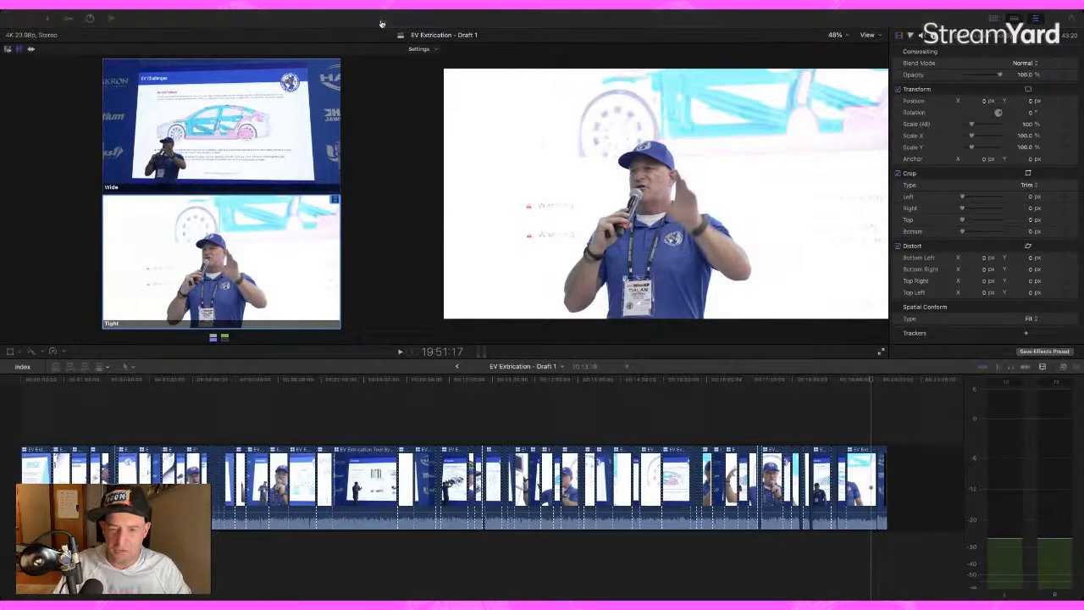
left_click(90, 19)
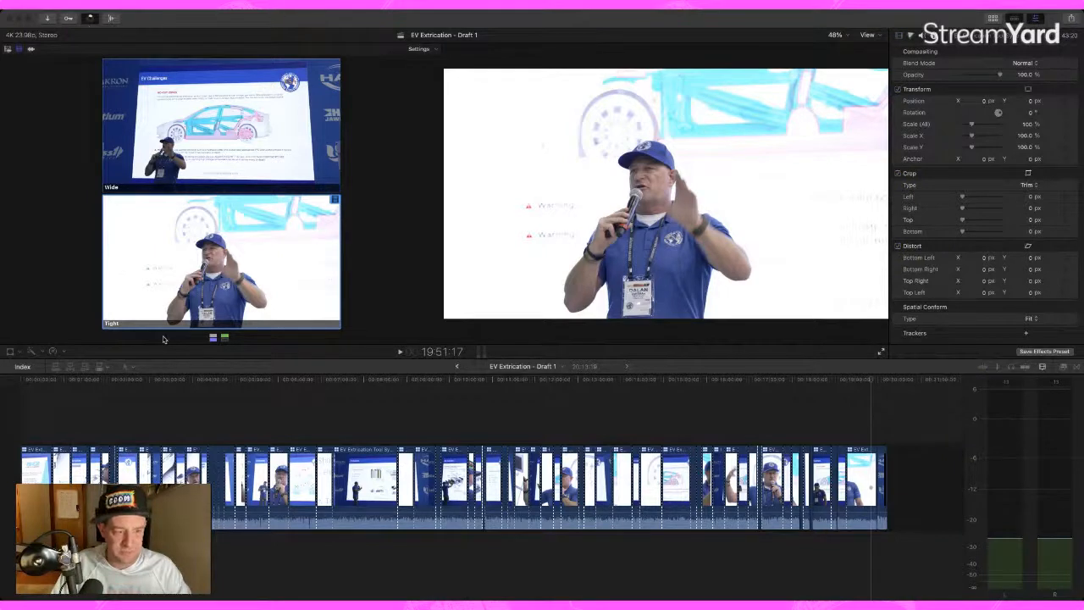